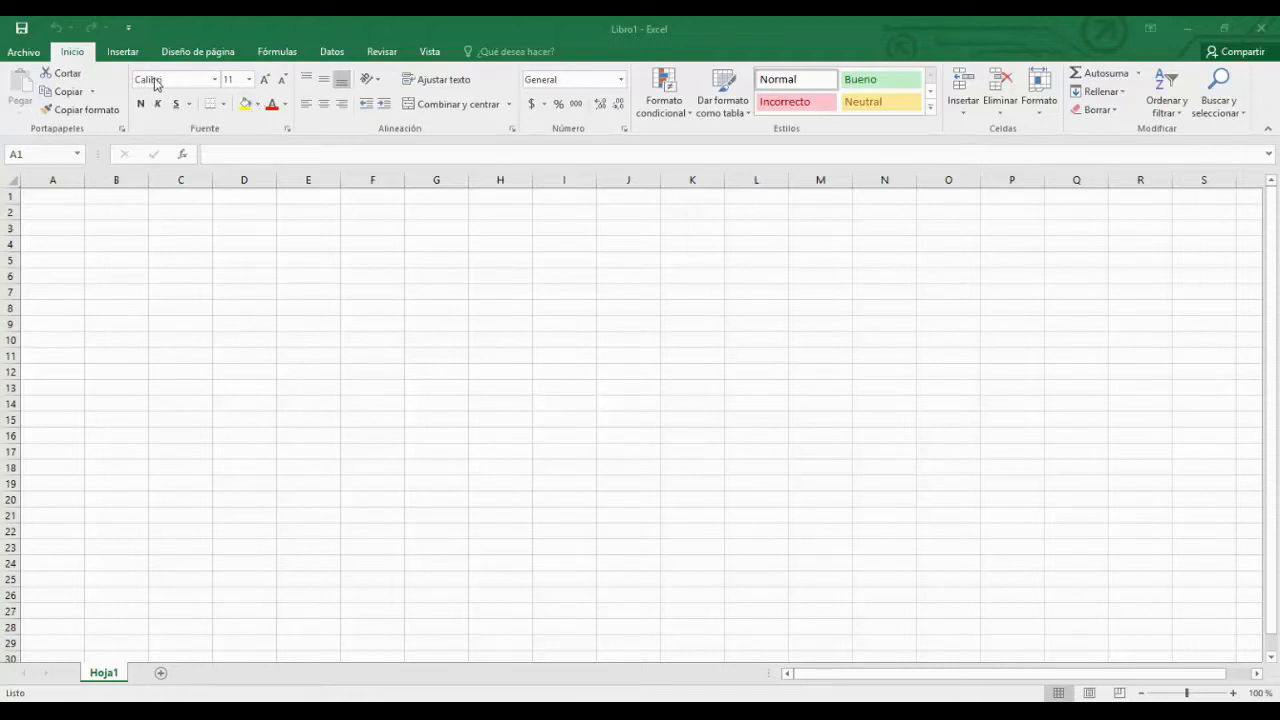
pyautogui.click(216, 80)
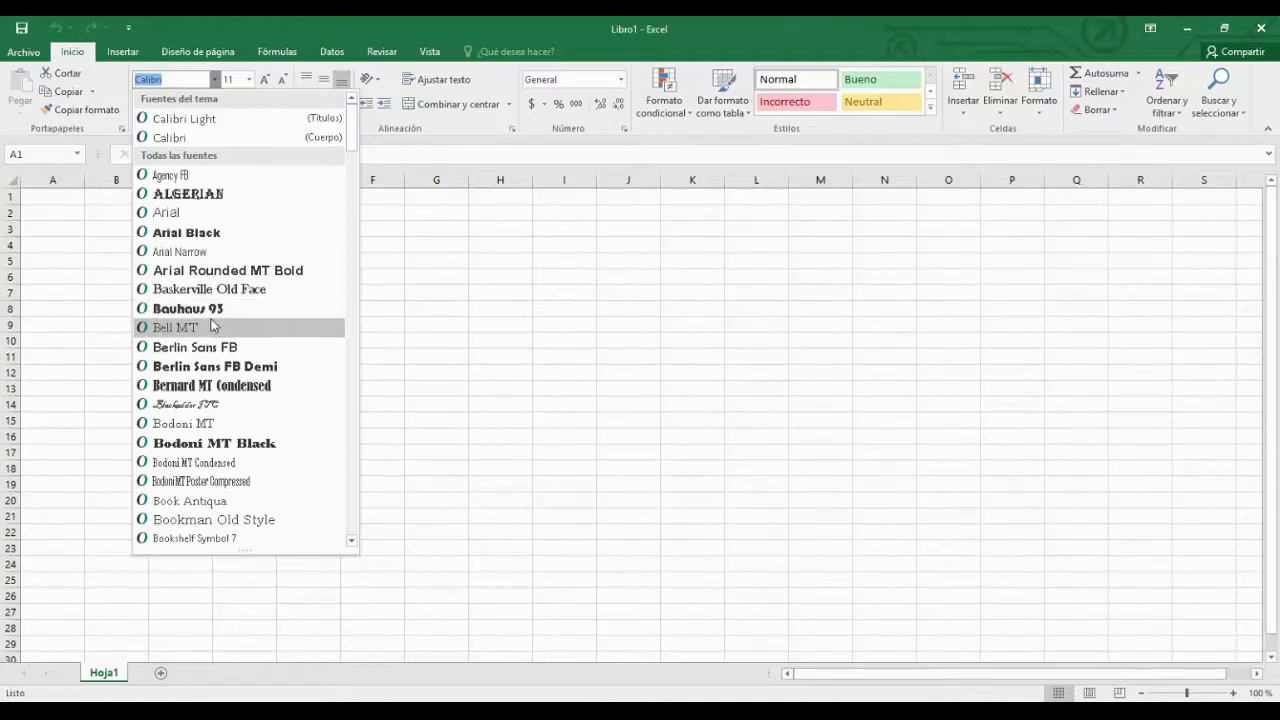
pyautogui.click(249, 79)
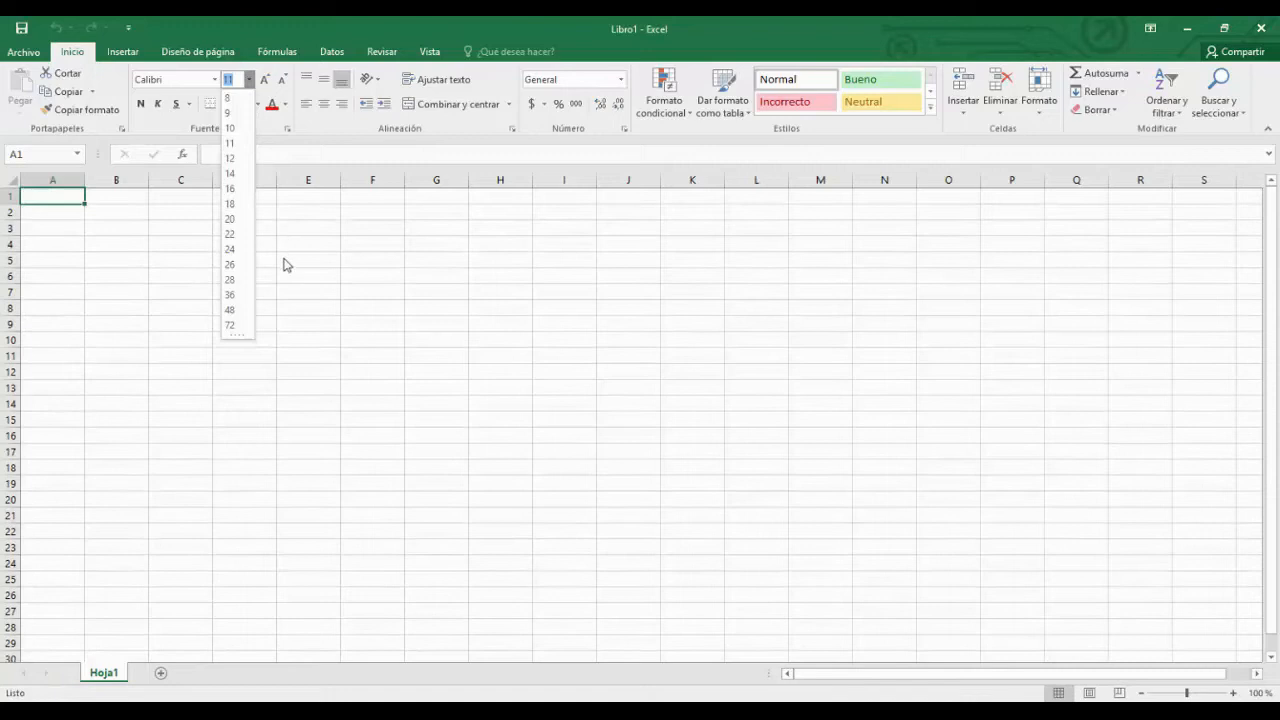
pyautogui.click(299, 227)
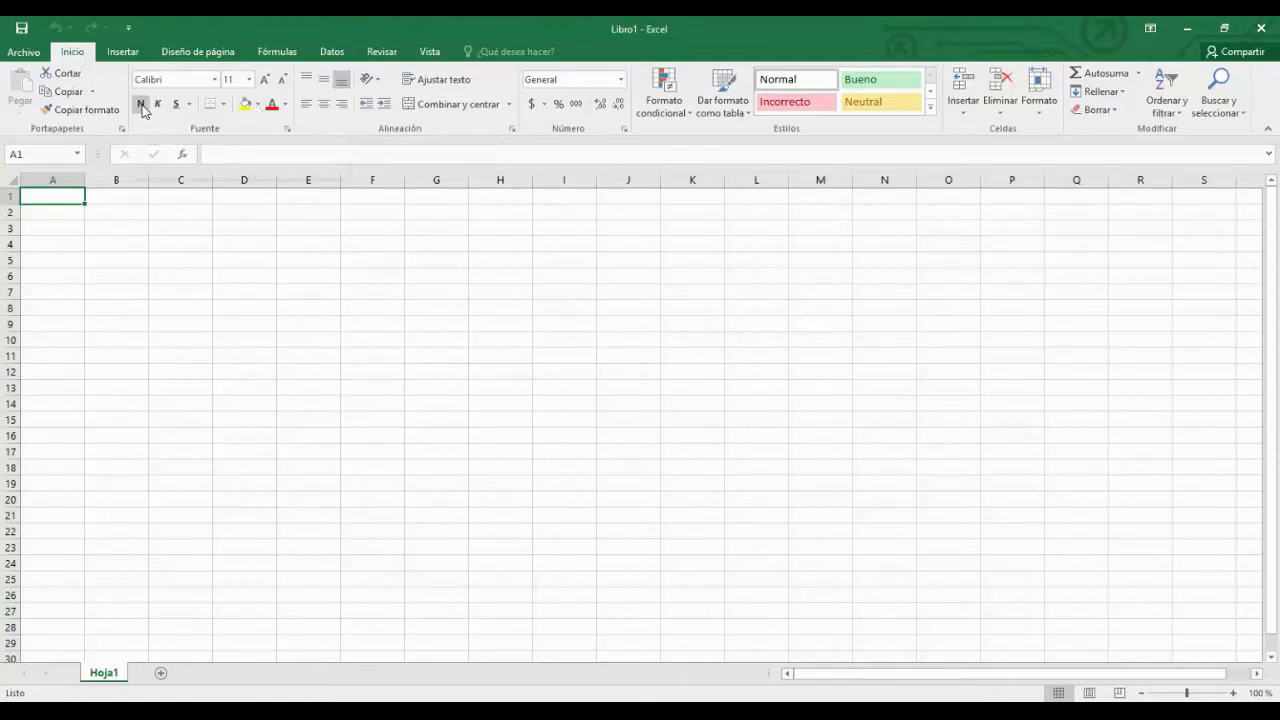
pyautogui.click(189, 104)
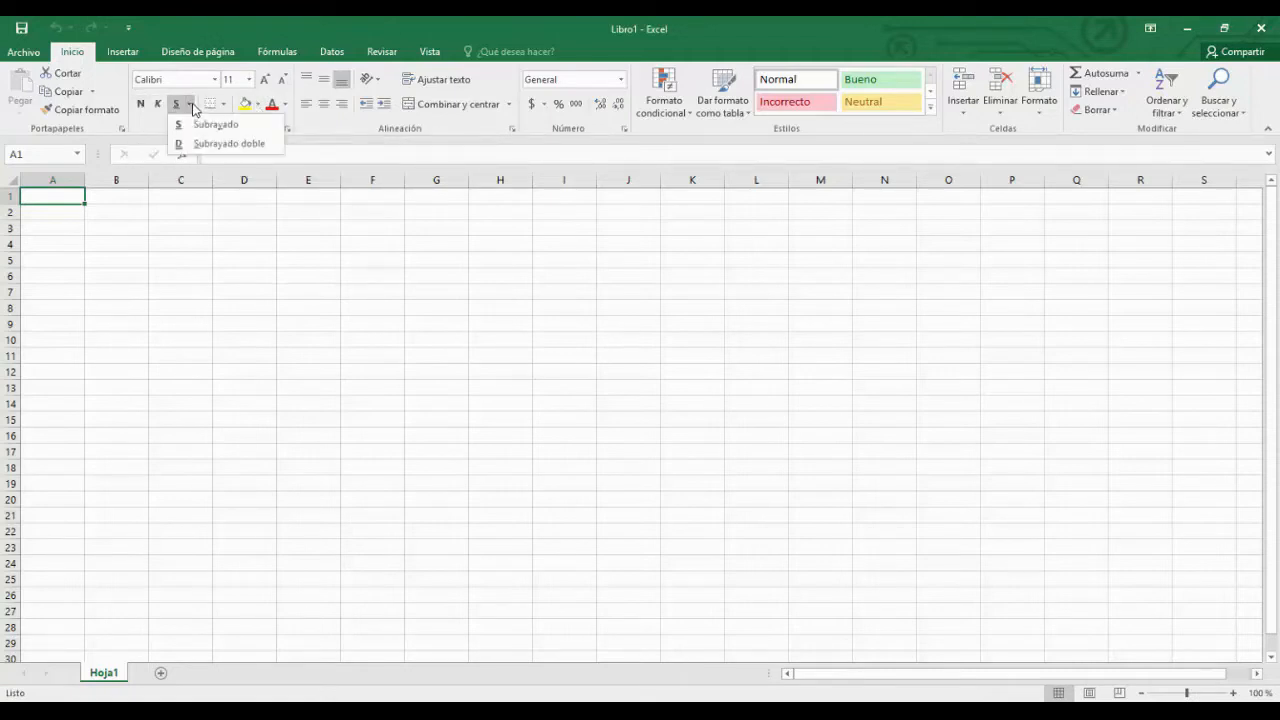
pyautogui.click(160, 235)
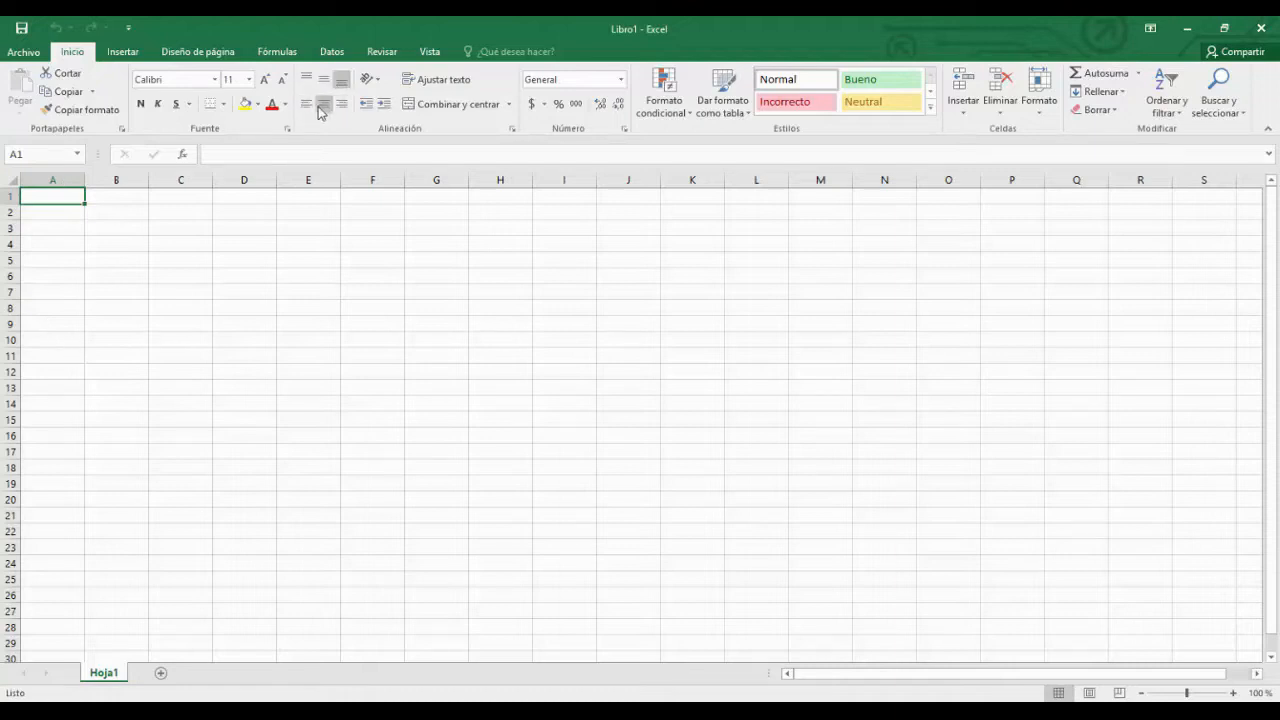
# Make row 1 much taller and try top, middle and bottom vertical alignment on cell A1
pyautogui.moveTo(22, 204); pyautogui.dragTo(23, 305)
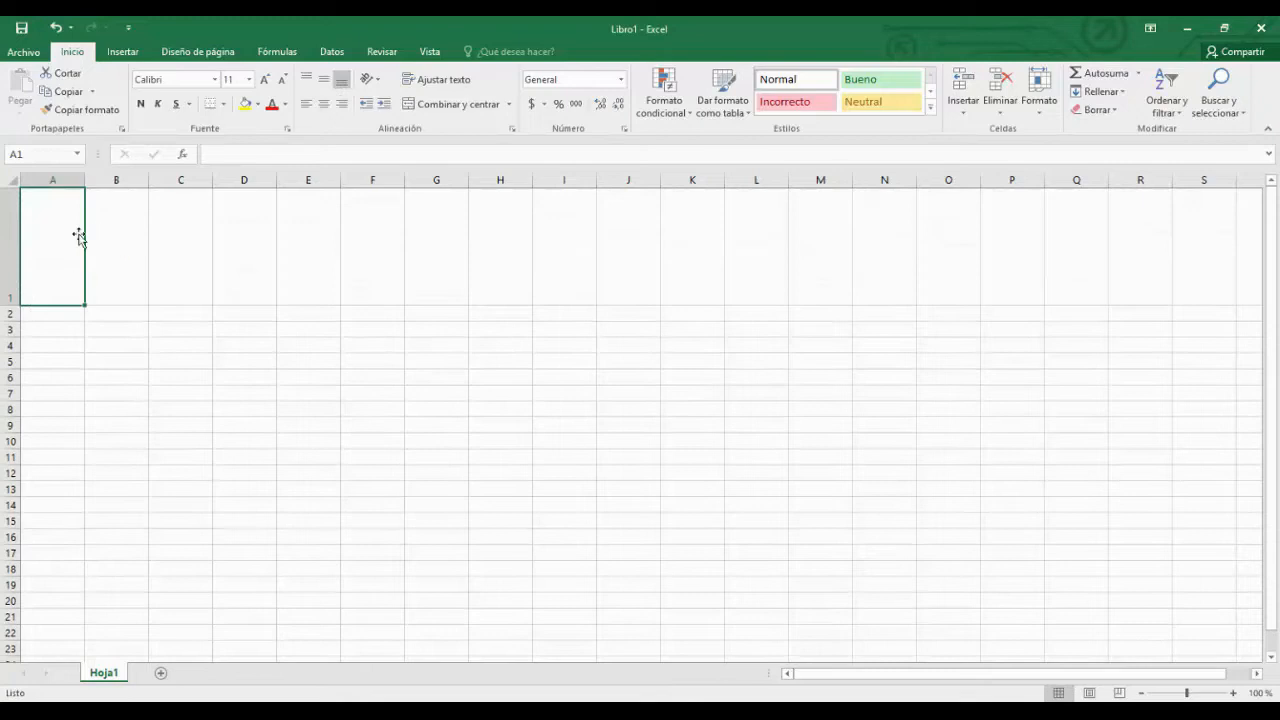
pyautogui.click(306, 82)
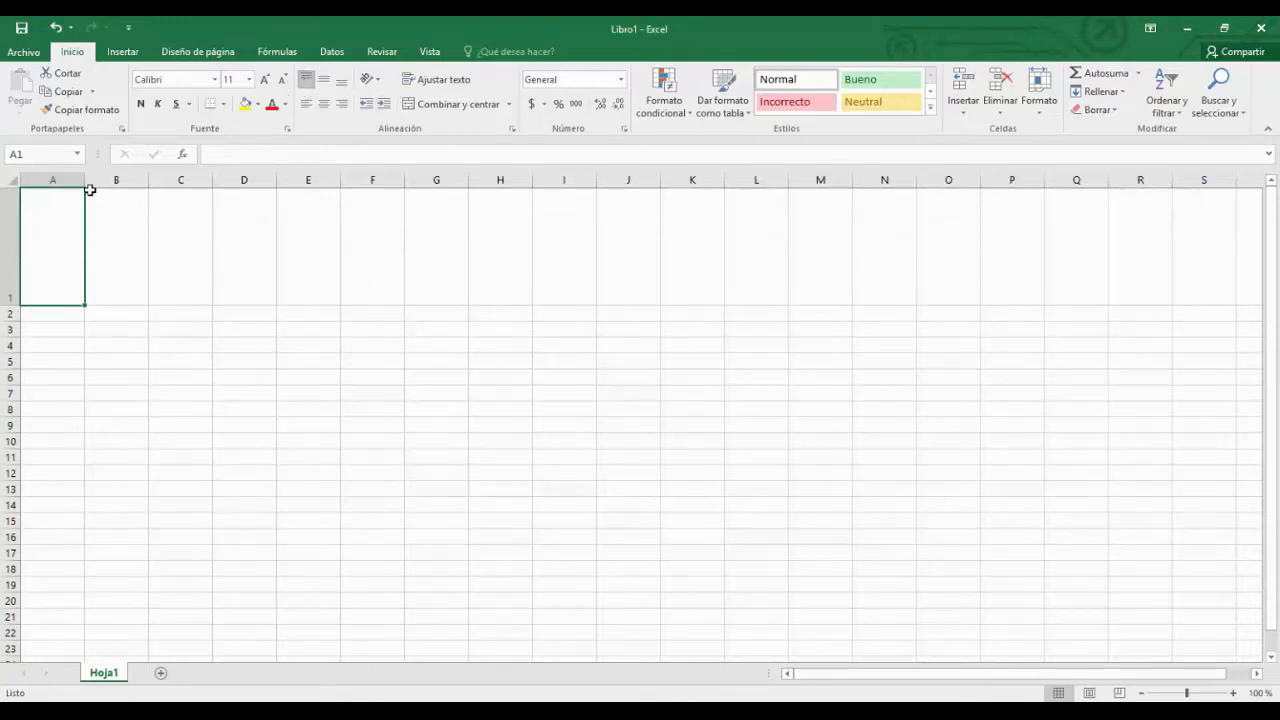
pyautogui.click(327, 82)
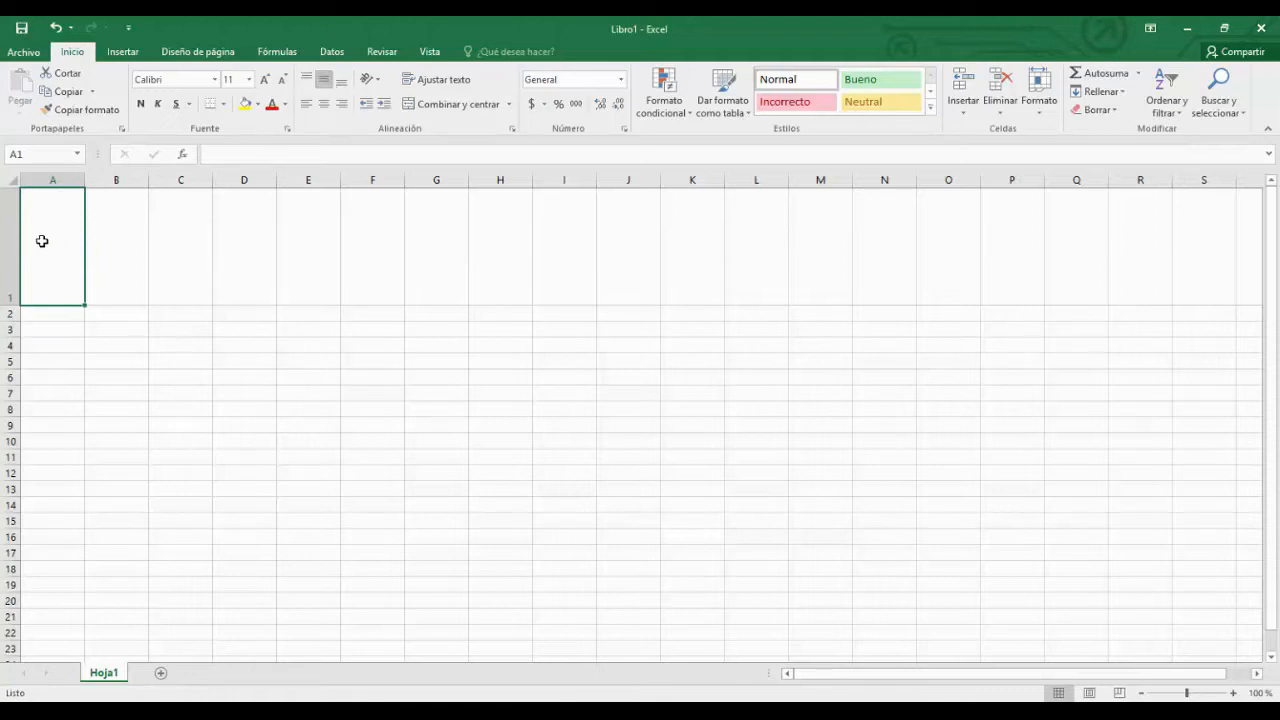
pyautogui.click(341, 80)
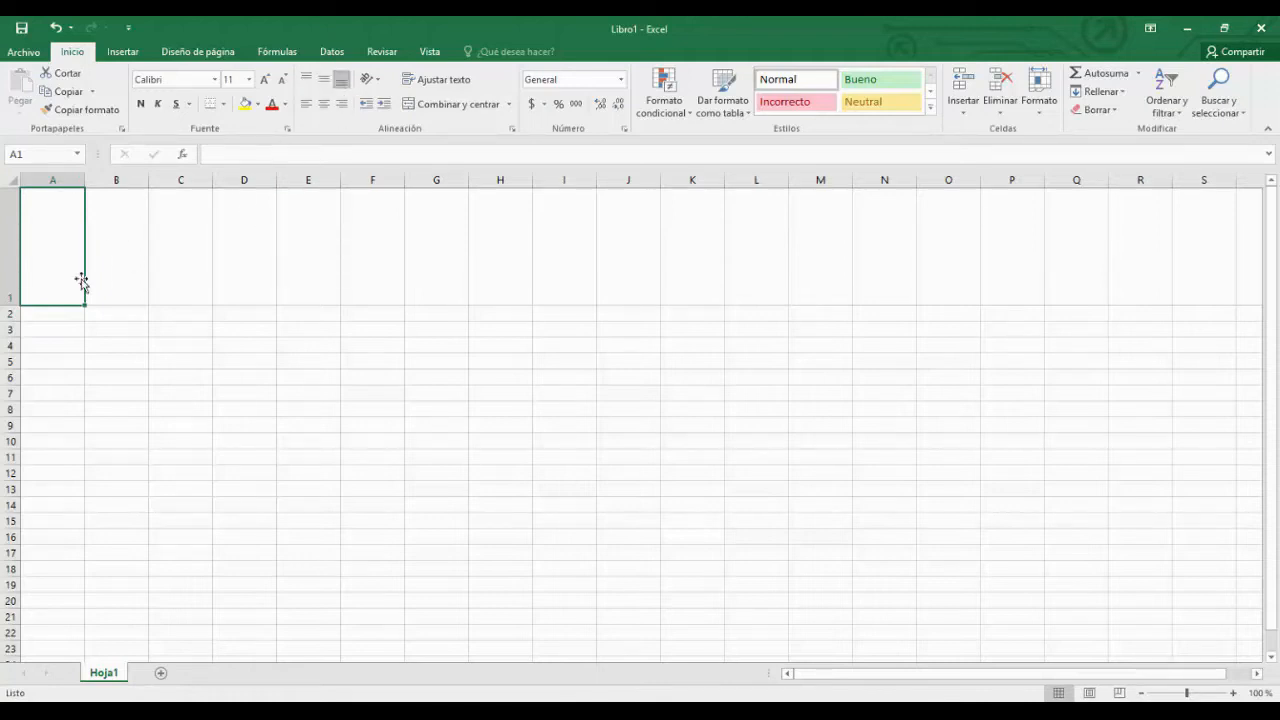
# Try center and left horizontal alignment on cell A1, settle on right alignment, and shrink row 1 back to its normal height
pyautogui.click(322, 105)
pyautogui.click(305, 105)
pyautogui.click(323, 104)
pyautogui.click(342, 106)
pyautogui.moveTo(10, 304); pyautogui.dragTo(13, 213)
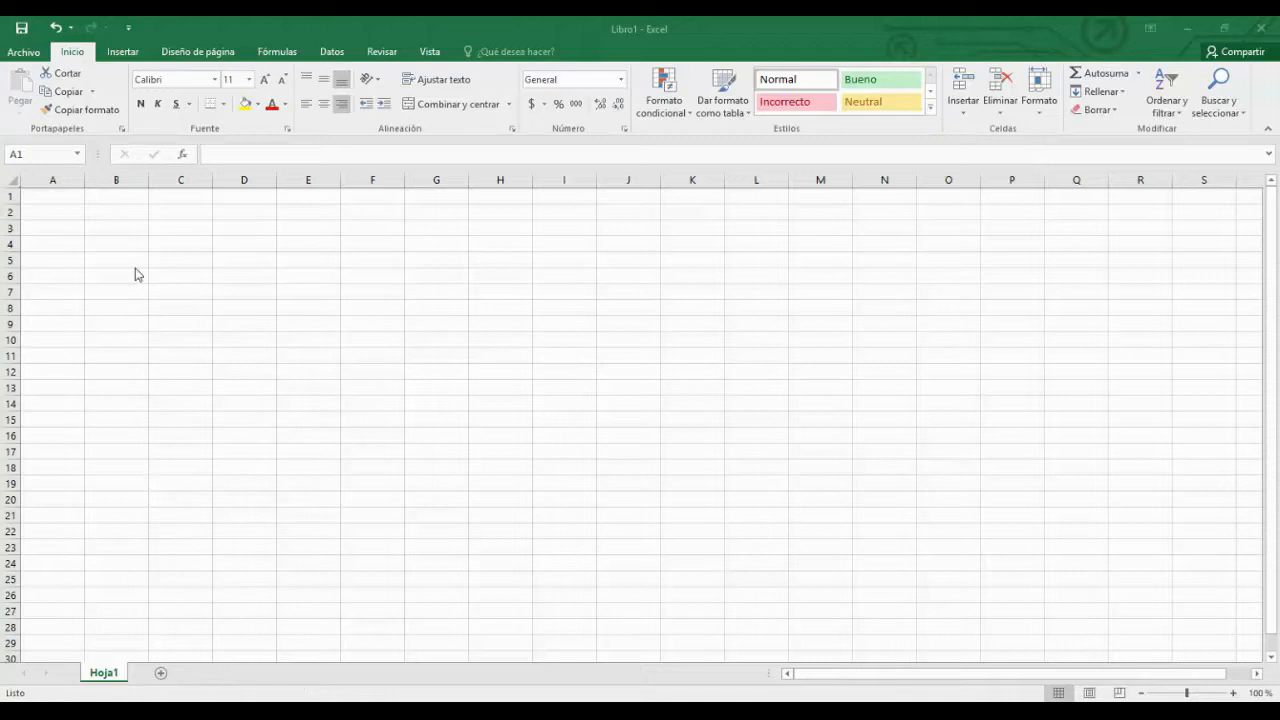
# Enter the headers CODIGO, DEPARTAMENTO, NOMBRE and APELLIDO across row 1, starting in cell A1
pyautogui.click(59, 203)
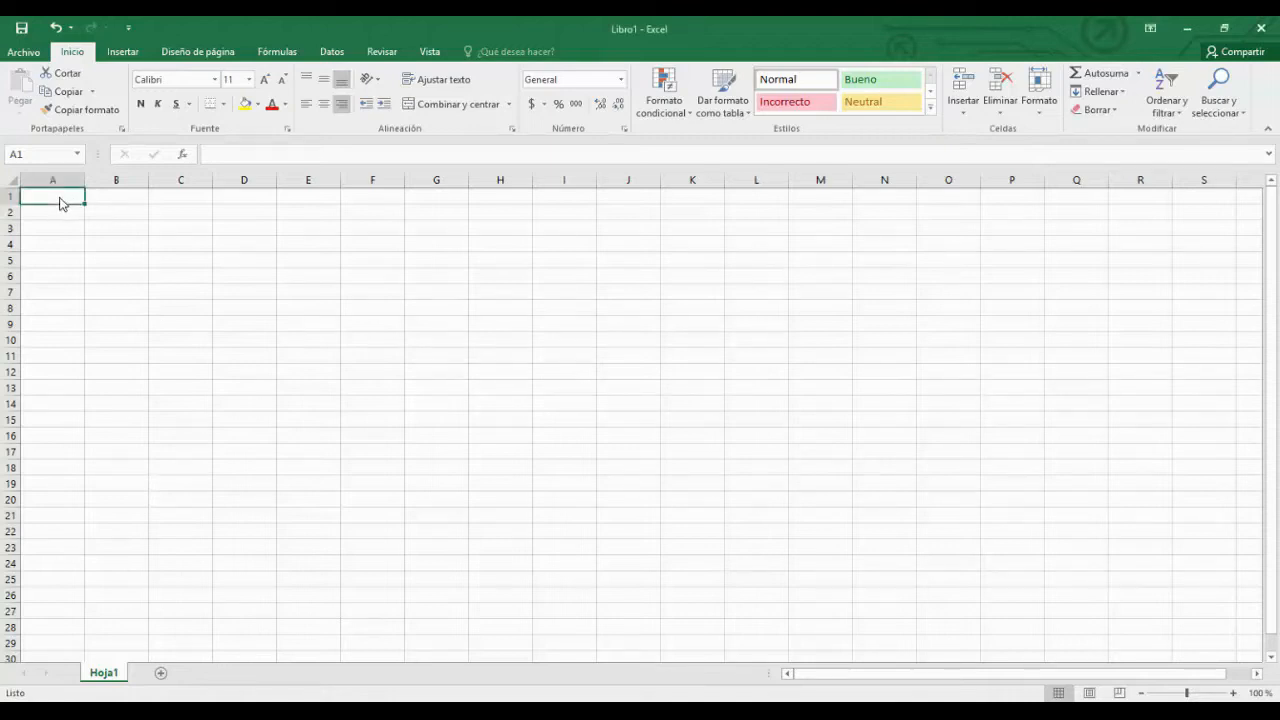
pyautogui.write('CODIGO')
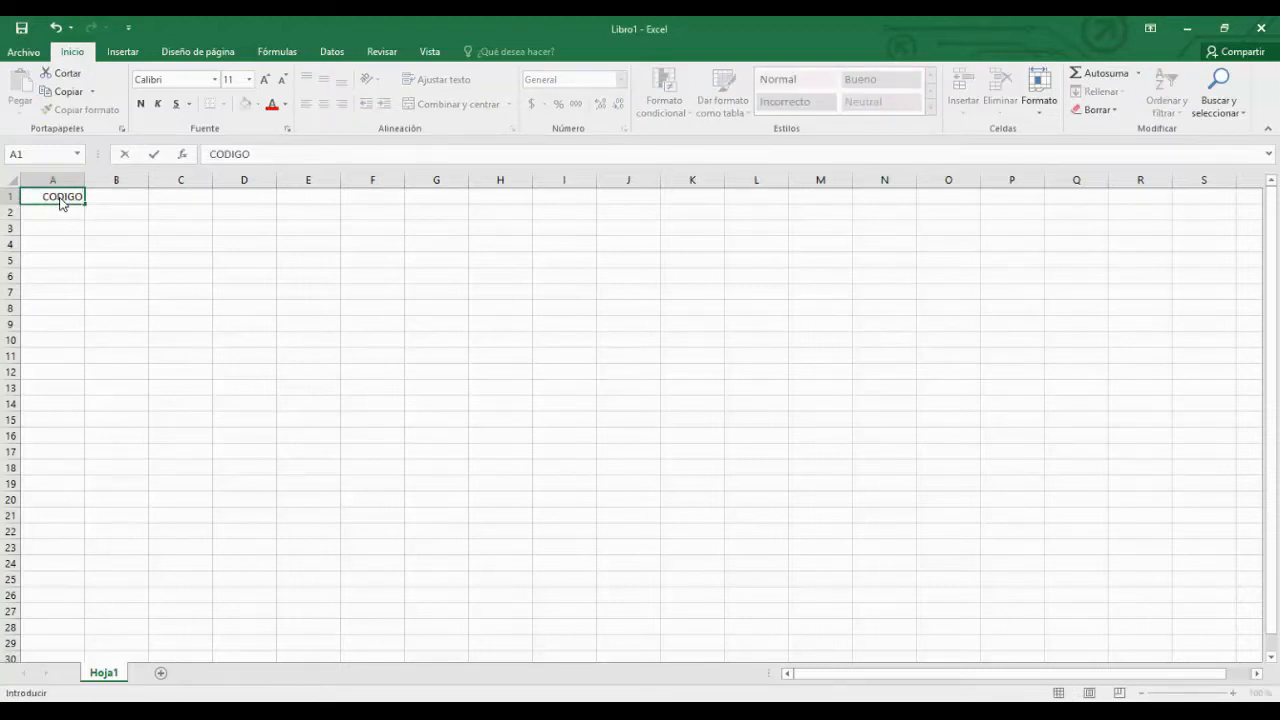
pyautogui.press('Tab')
pyautogui.write('DEP')
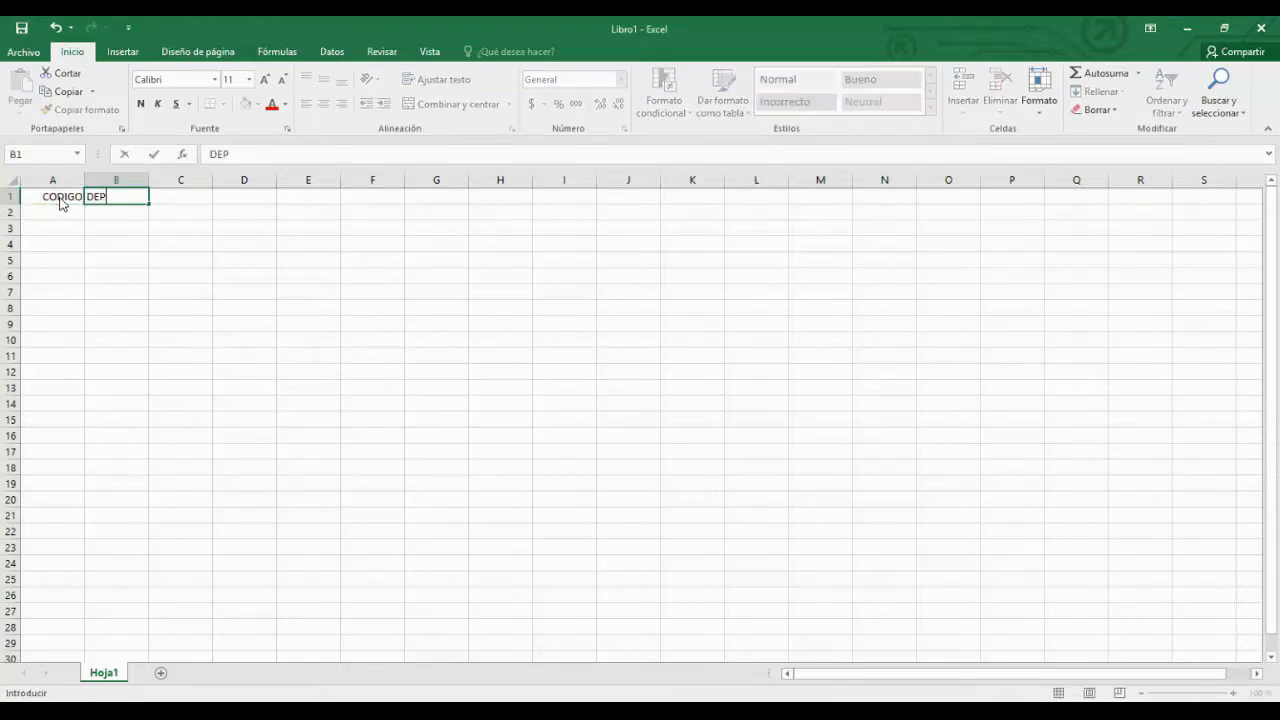
pyautogui.write('ARTAMENTO')
pyautogui.press('Tab')
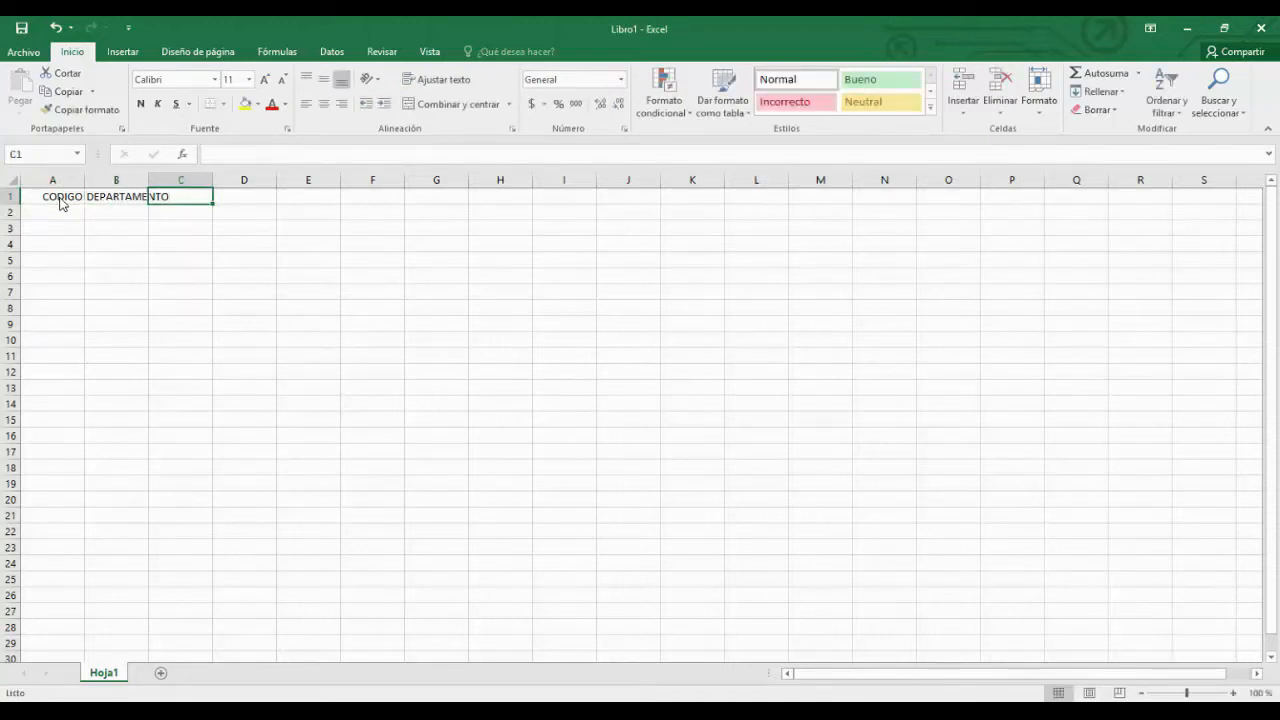
pyautogui.write('NOMBRE')
pyautogui.press('Tab')
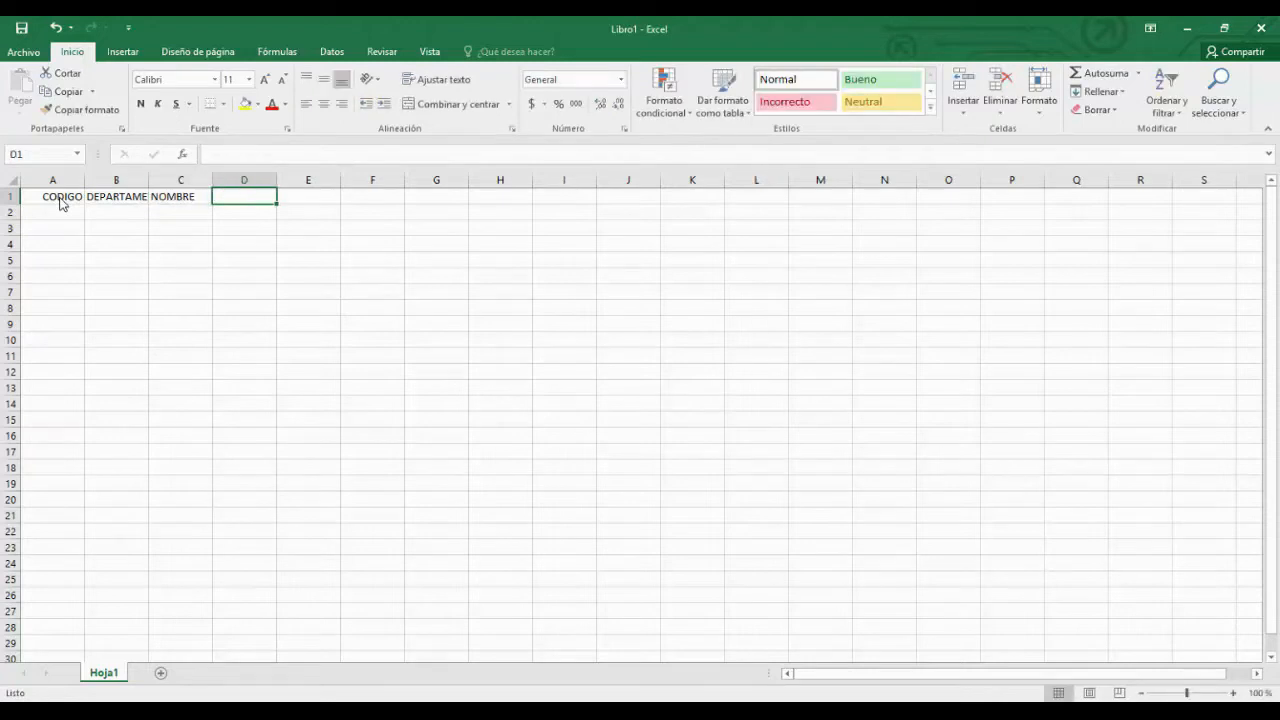
pyautogui.write('APELLIDO')
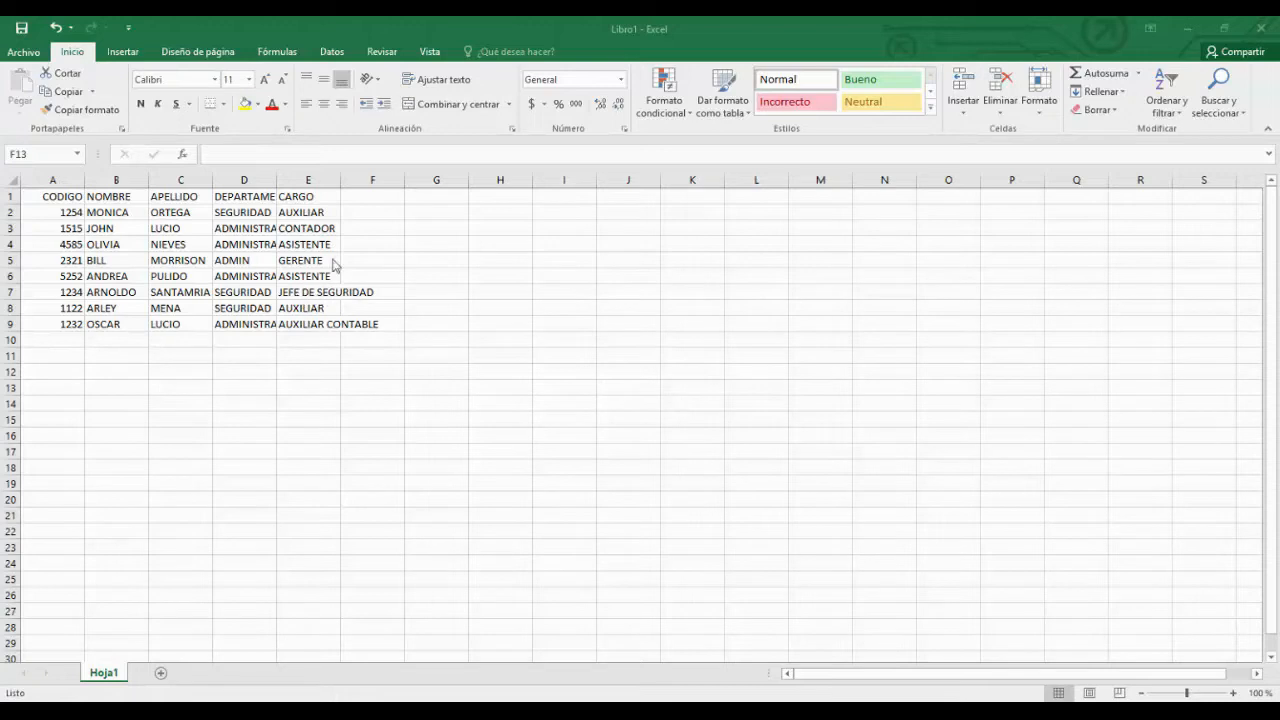
# Widen the CARGO column E and the DEPARTAMENTO column D so their longest entries fit
pyautogui.click(342, 179)
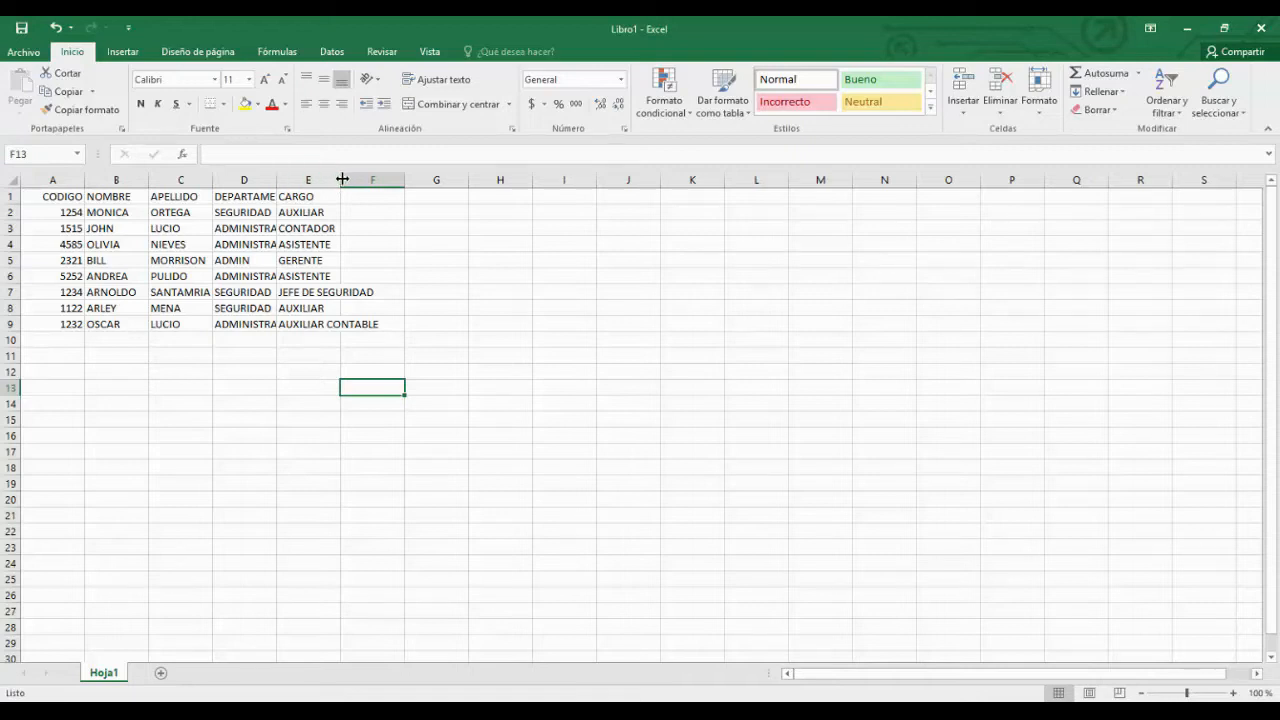
pyautogui.moveTo(342, 179); pyautogui.dragTo(385, 179)
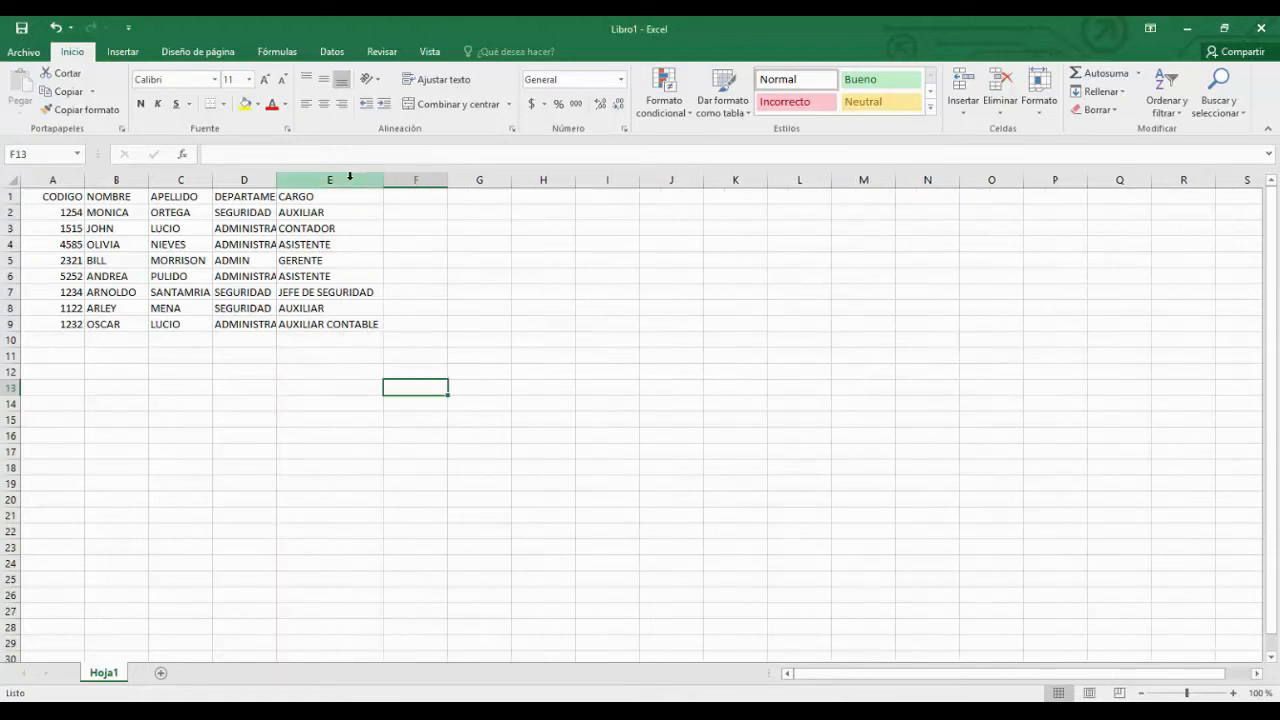
pyautogui.moveTo(277, 177); pyautogui.dragTo(317, 175)
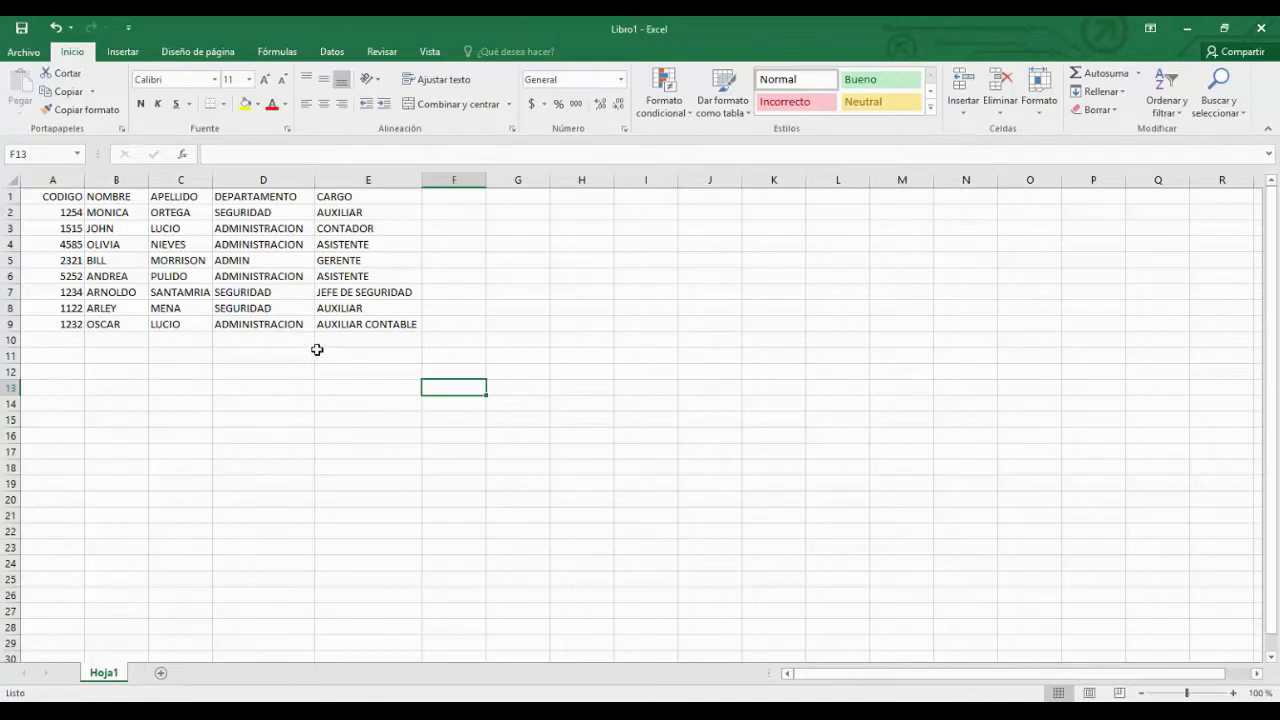
# Narrow column E below the width of its longest entry and wrap the AUXILIAR CONTABLE text in cell E9
pyautogui.moveTo(419, 180); pyautogui.dragTo(400, 180)
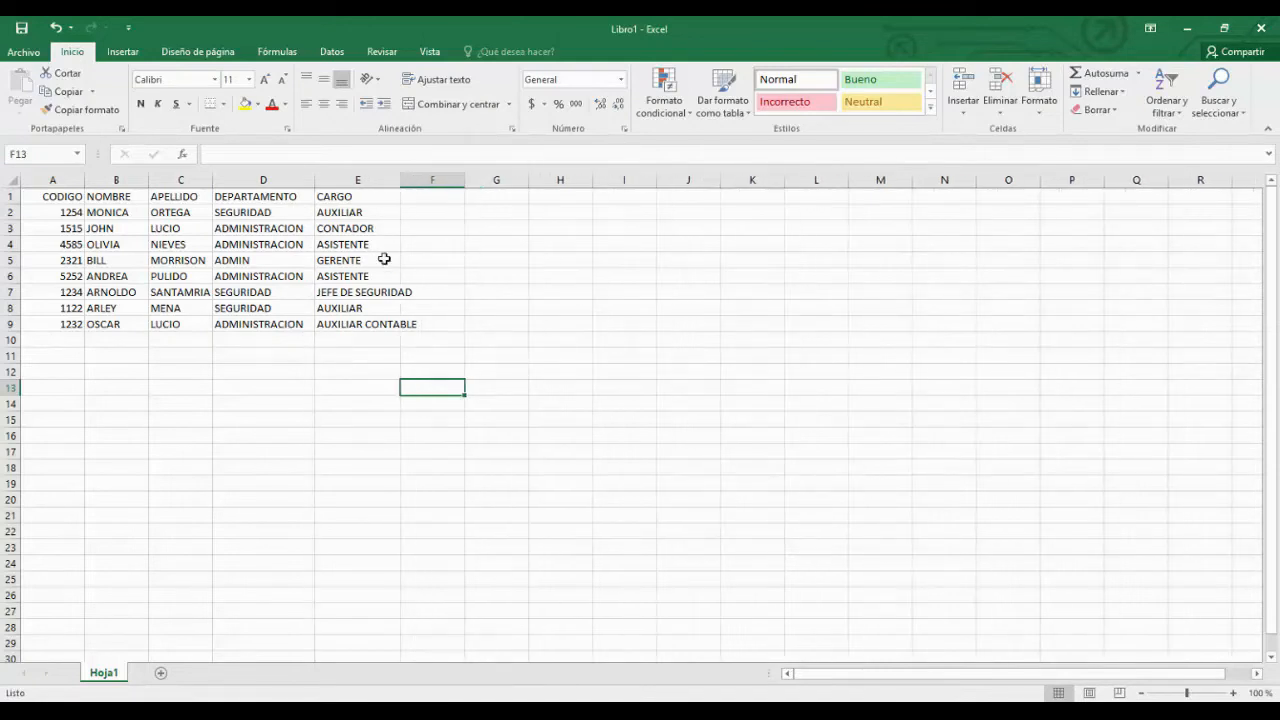
pyautogui.click(386, 326)
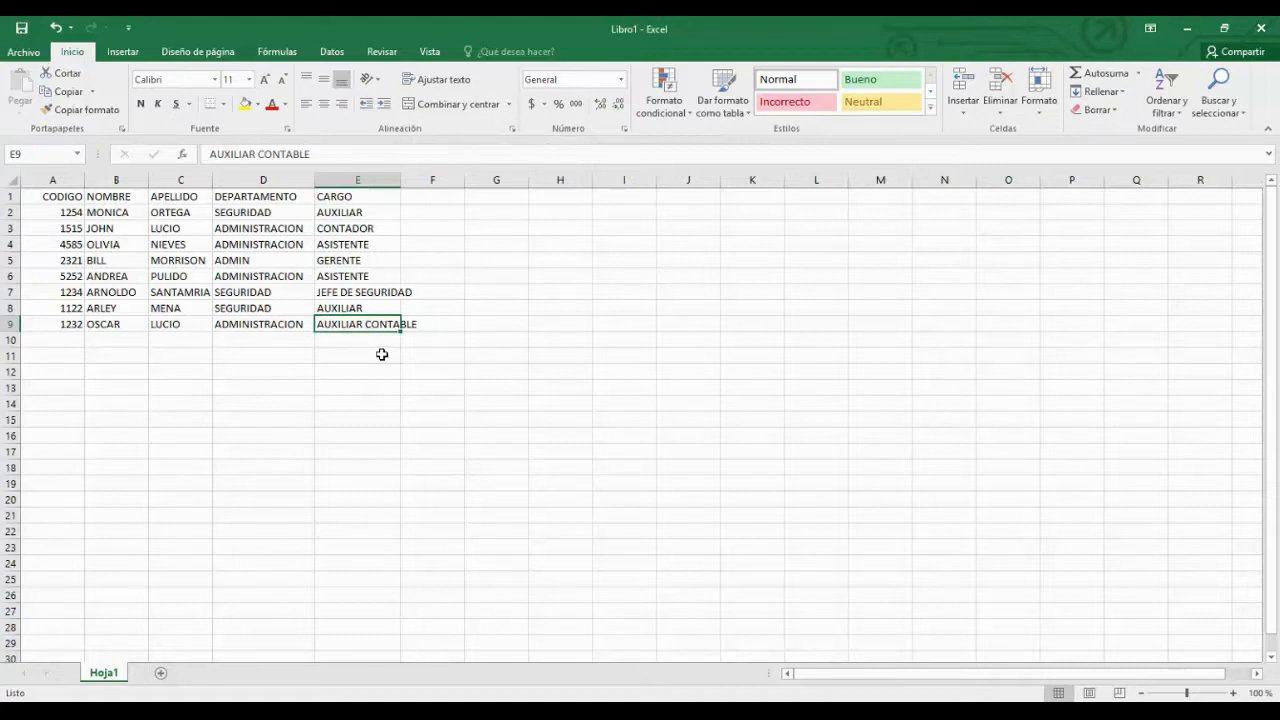
pyautogui.click(430, 80)
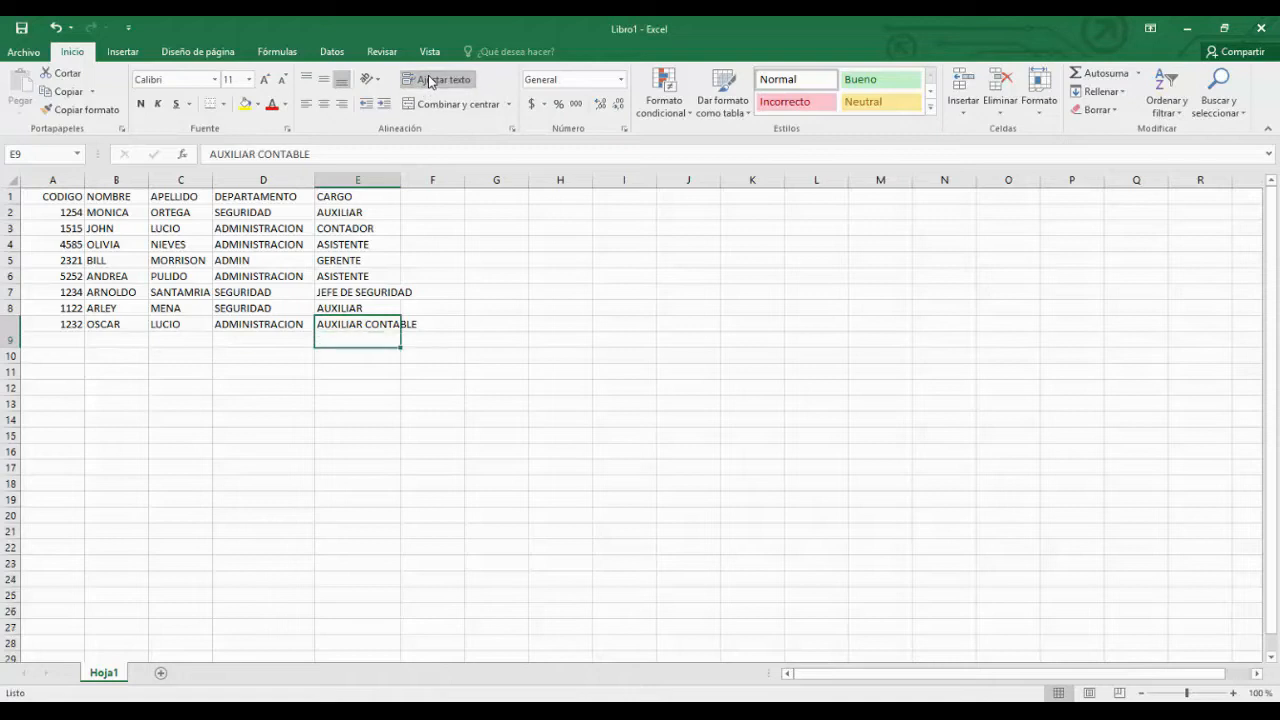
pyautogui.click(415, 431)
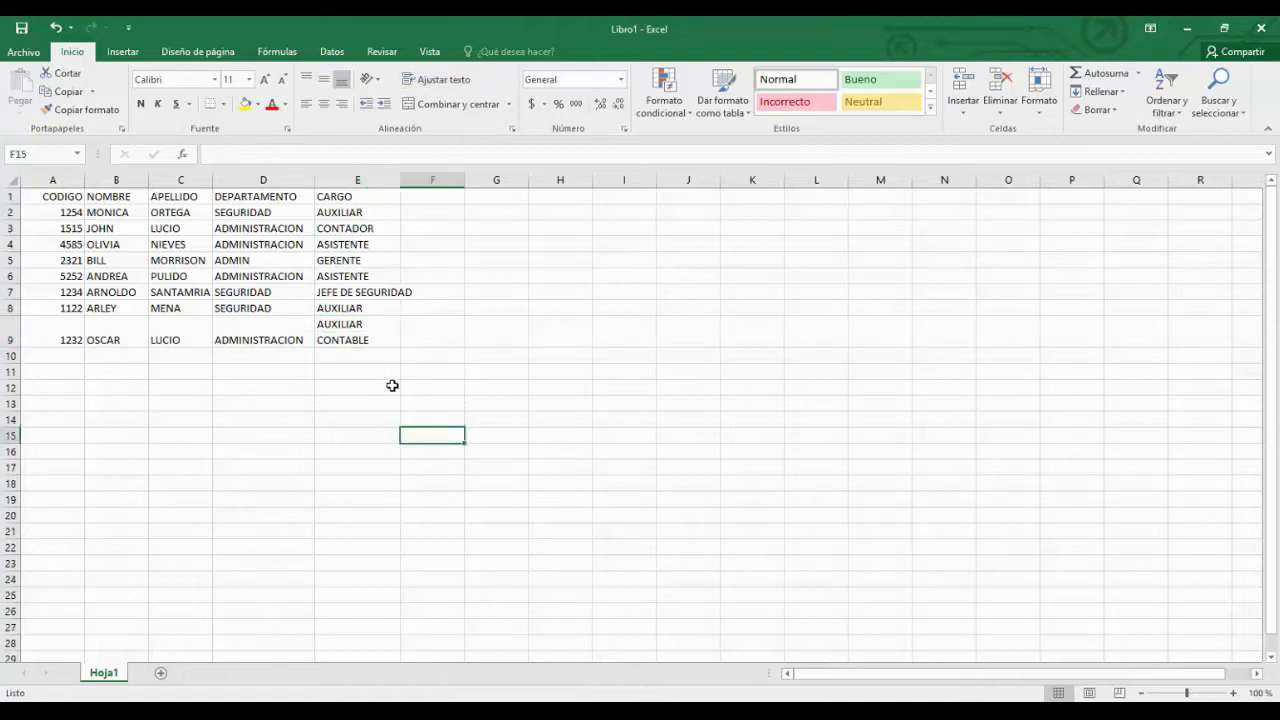
# Undo the text wrap in cell E9 and widen column E until AUXILIAR CONTABLE fits on one line
pyautogui.hotkey('ctrl', 'z')
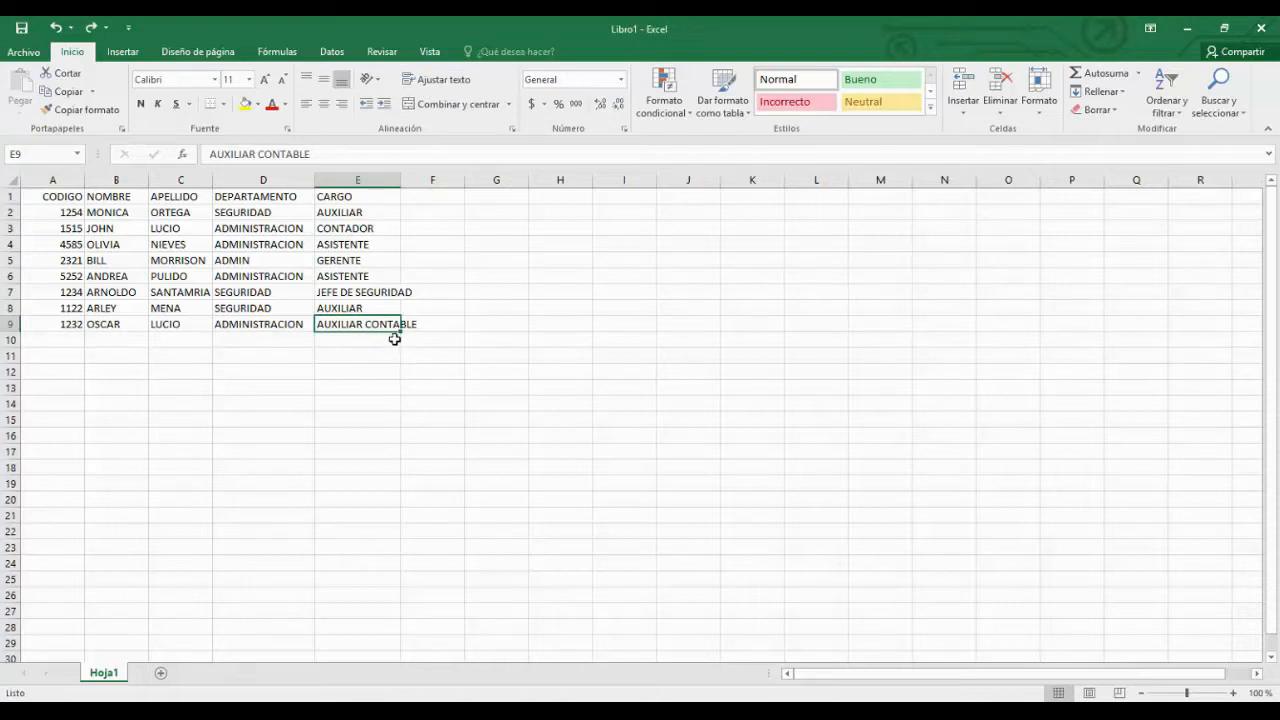
pyautogui.moveTo(401, 180); pyautogui.dragTo(427, 179)
pyautogui.click(432, 432)
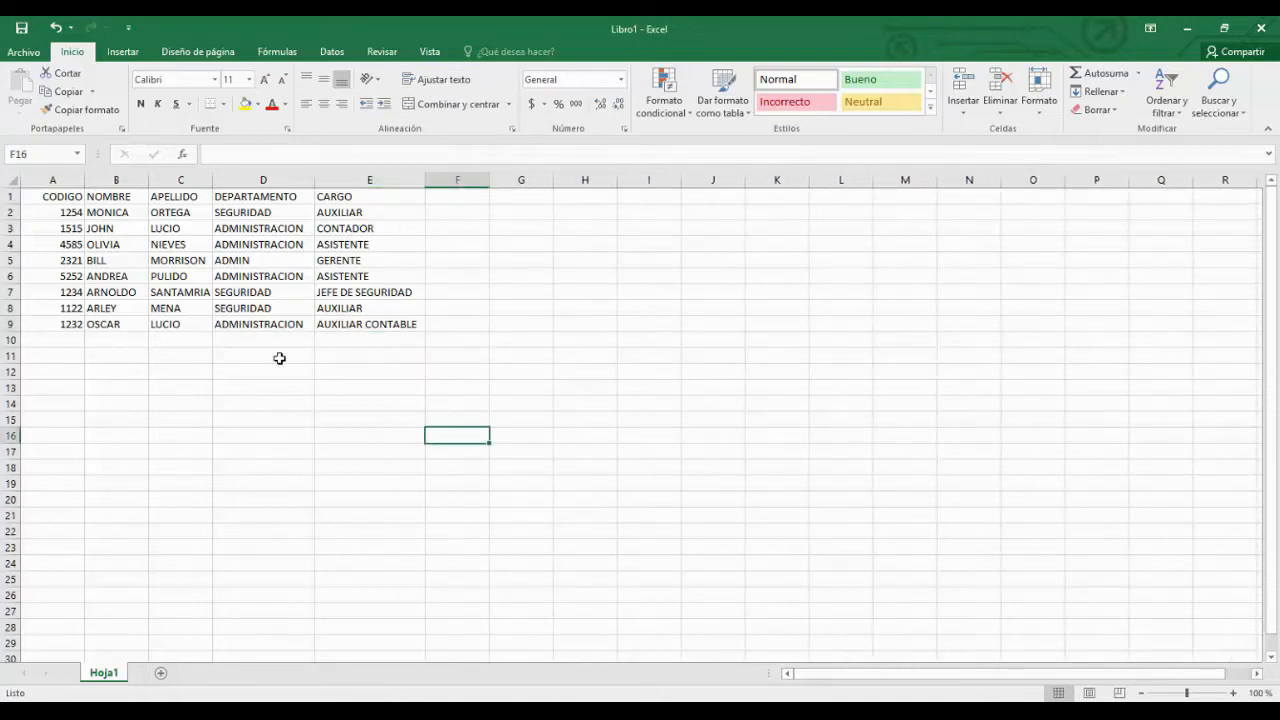
# Make the header cells A1:E1 bold
pyautogui.moveTo(60, 197); pyautogui.dragTo(366, 192)
pyautogui.click(141, 104)
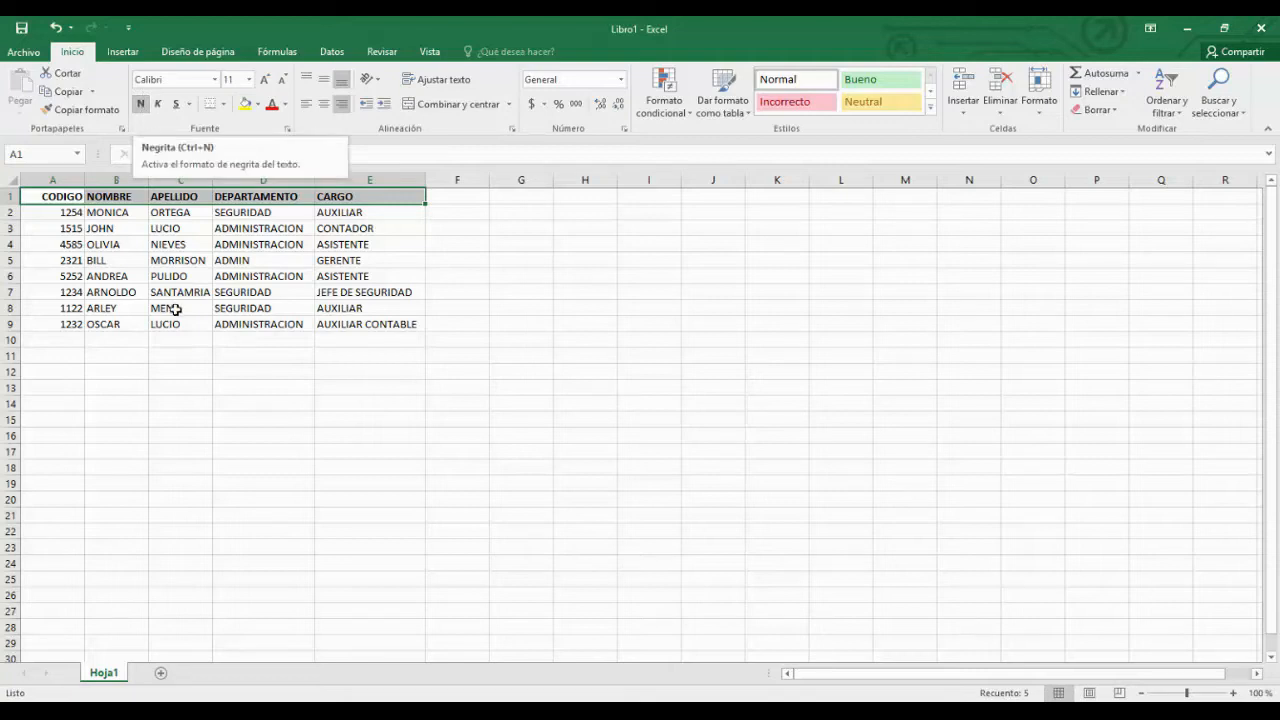
pyautogui.click(180, 340)
# Toggle bold off and on several times for the header cells A1:E1, leaving it on, and fill them with the lightest blue theme color
pyautogui.moveTo(57, 196); pyautogui.dragTo(334, 200)
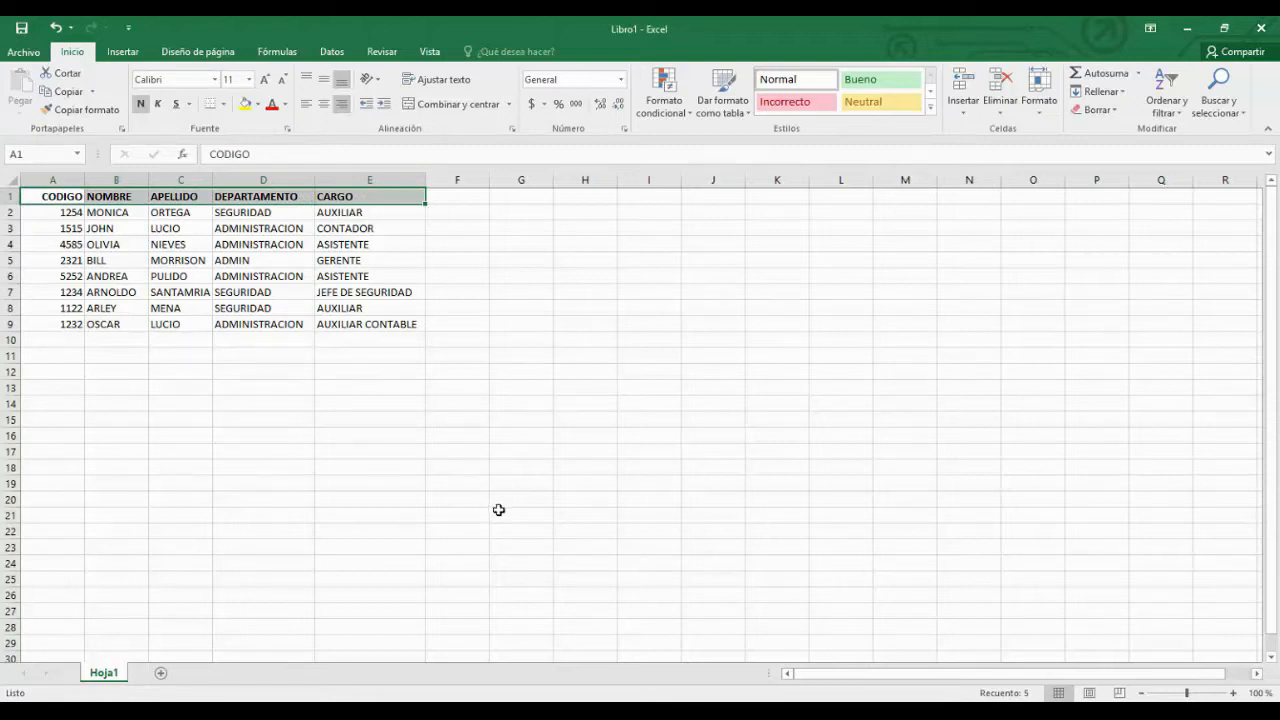
pyautogui.hotkey('ctrl', 'n')
pyautogui.hotkey('ctrl', 'n')
pyautogui.hotkey('ctrl', 'n')
pyautogui.hotkey('ctrl', 'n')
pyautogui.hotkey('ctrl', 'n')
pyautogui.hotkey('ctrl', 'n')
pyautogui.click(258, 104)
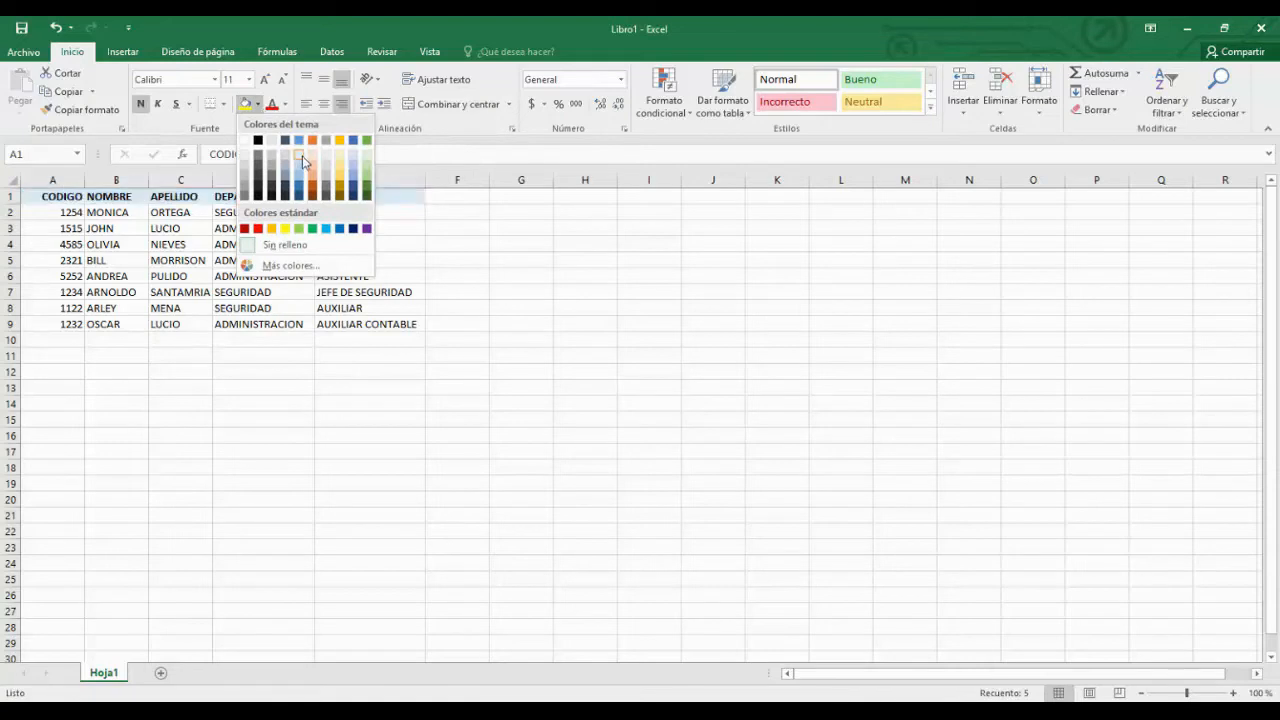
pyautogui.click(302, 156)
pyautogui.click(371, 481)
# Open the detailed border settings for the table A1:E9 and add top, left, bottom and right outer borders
pyautogui.moveTo(60, 197); pyautogui.dragTo(393, 330)
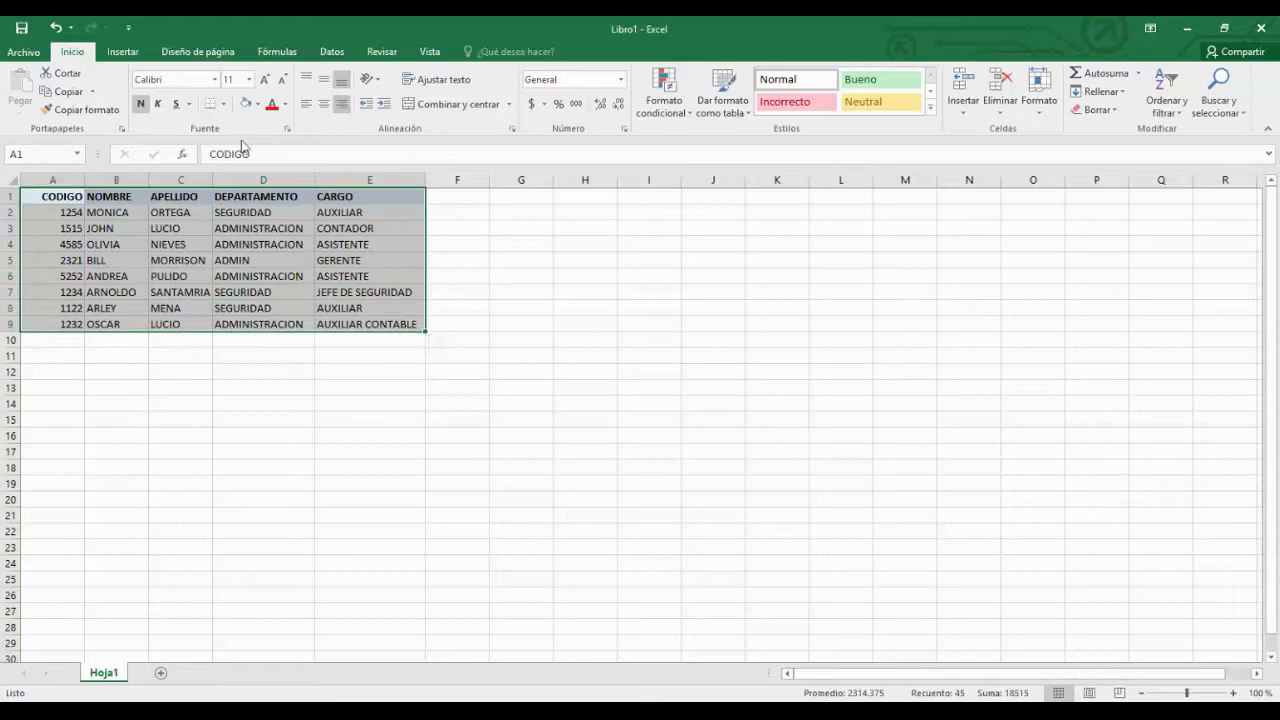
pyautogui.click(225, 104)
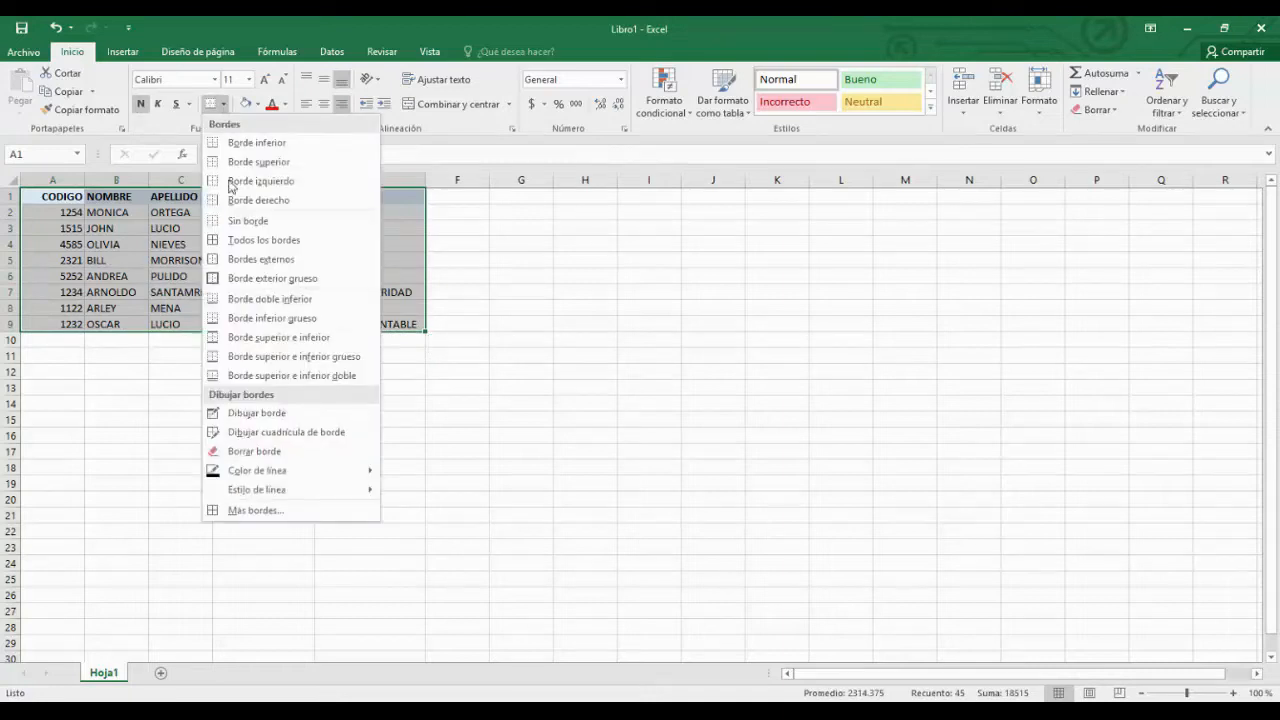
pyautogui.click(230, 511)
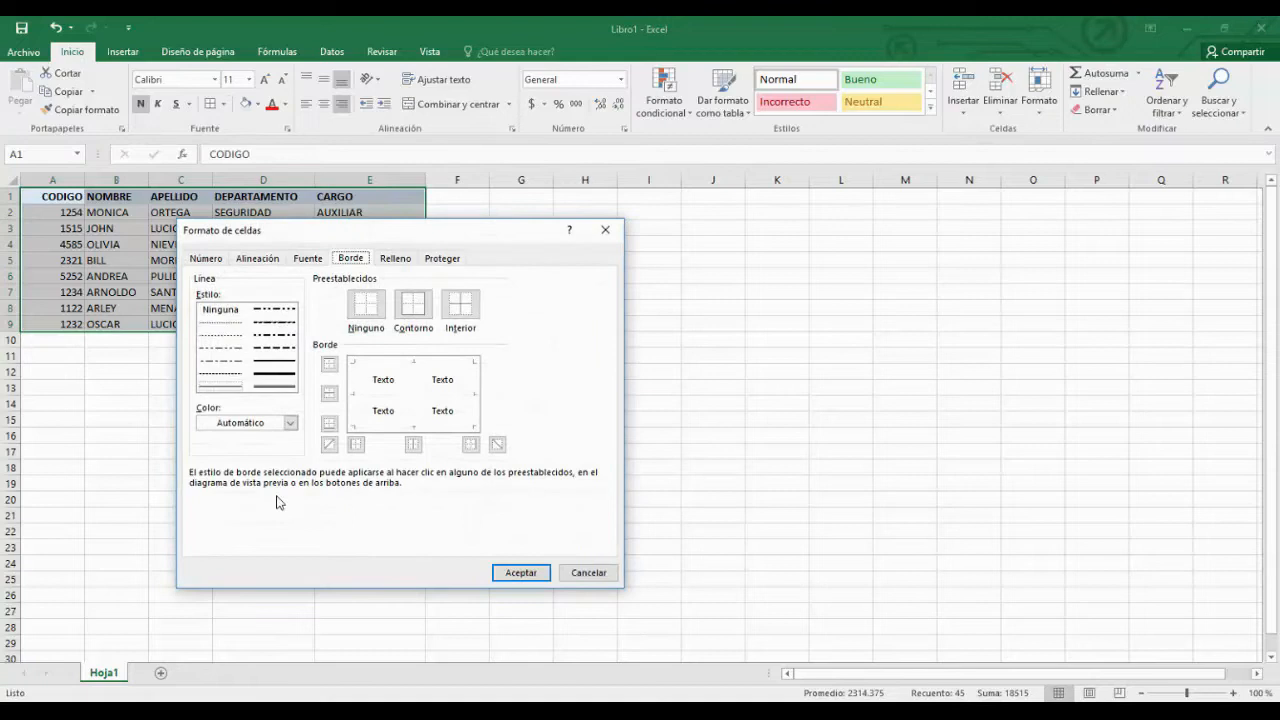
pyautogui.moveTo(392, 230); pyautogui.dragTo(492, 256)
pyautogui.click(431, 391)
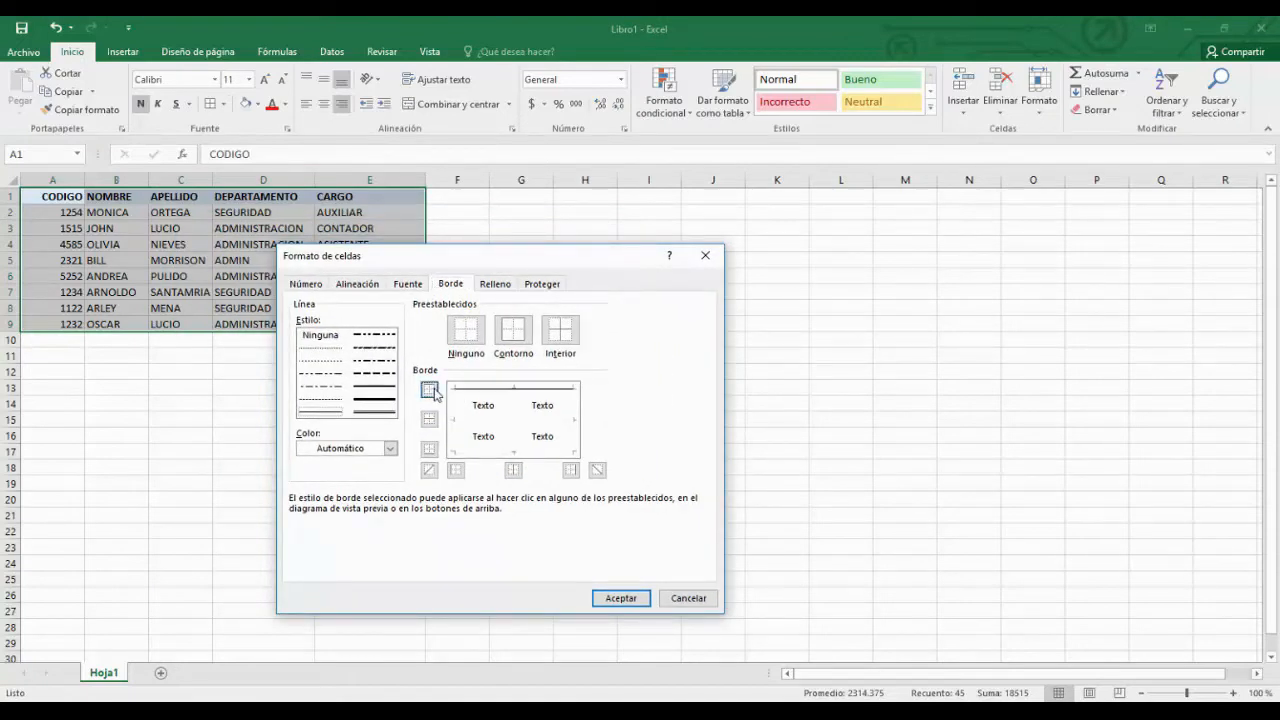
pyautogui.click(456, 470)
pyautogui.click(428, 451)
pyautogui.click(572, 470)
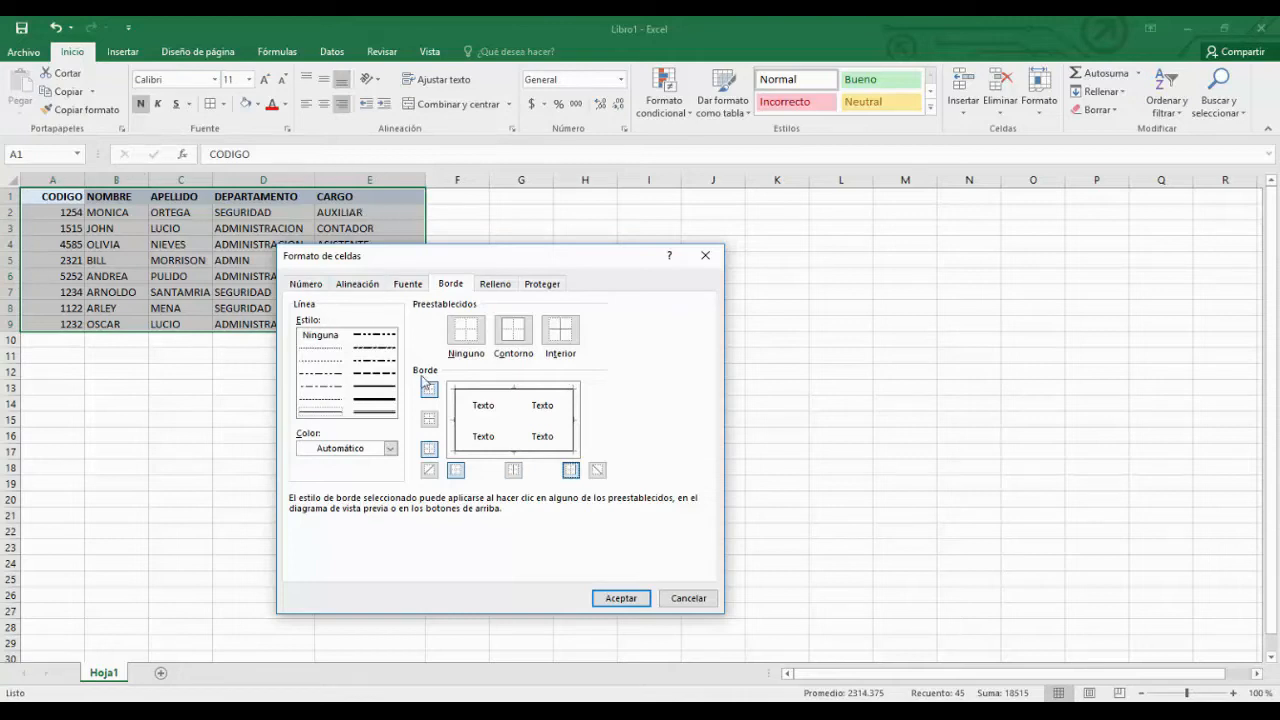
# Add the inner horizontal and vertical borders and apply the border settings to the table
pyautogui.click(430, 421)
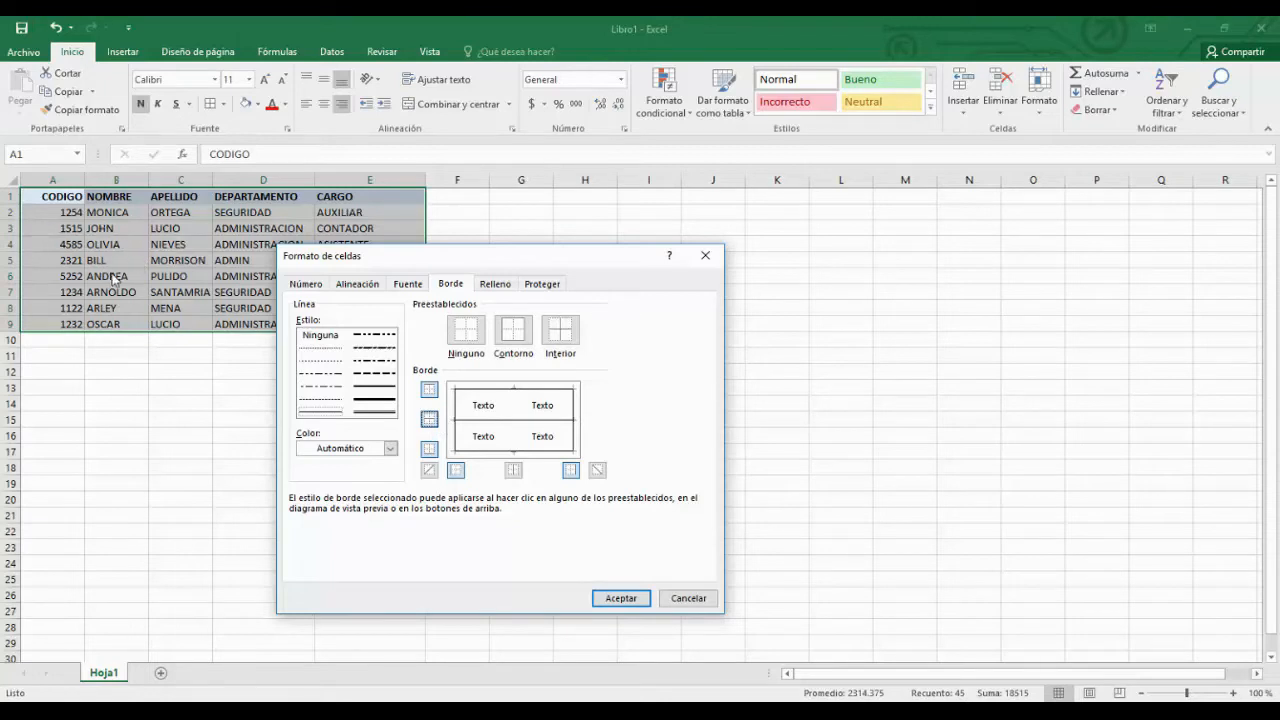
pyautogui.click(514, 472)
pyautogui.click(621, 598)
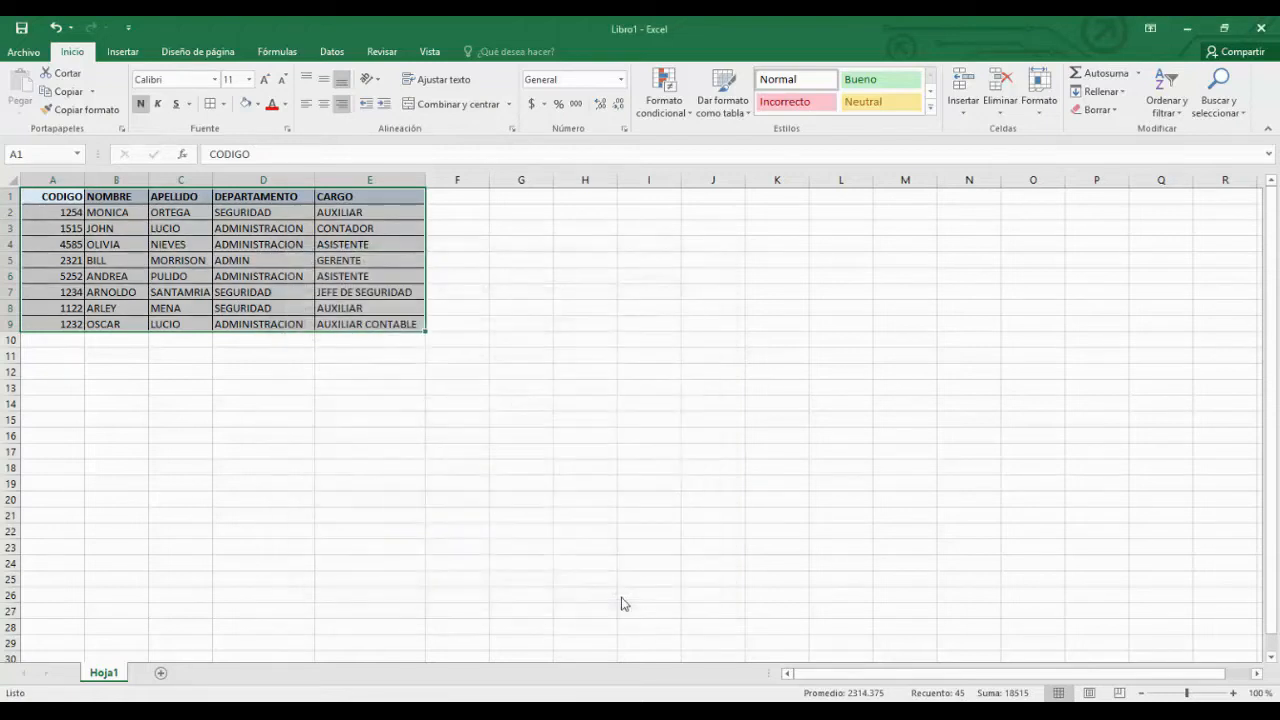
pyautogui.click(417, 517)
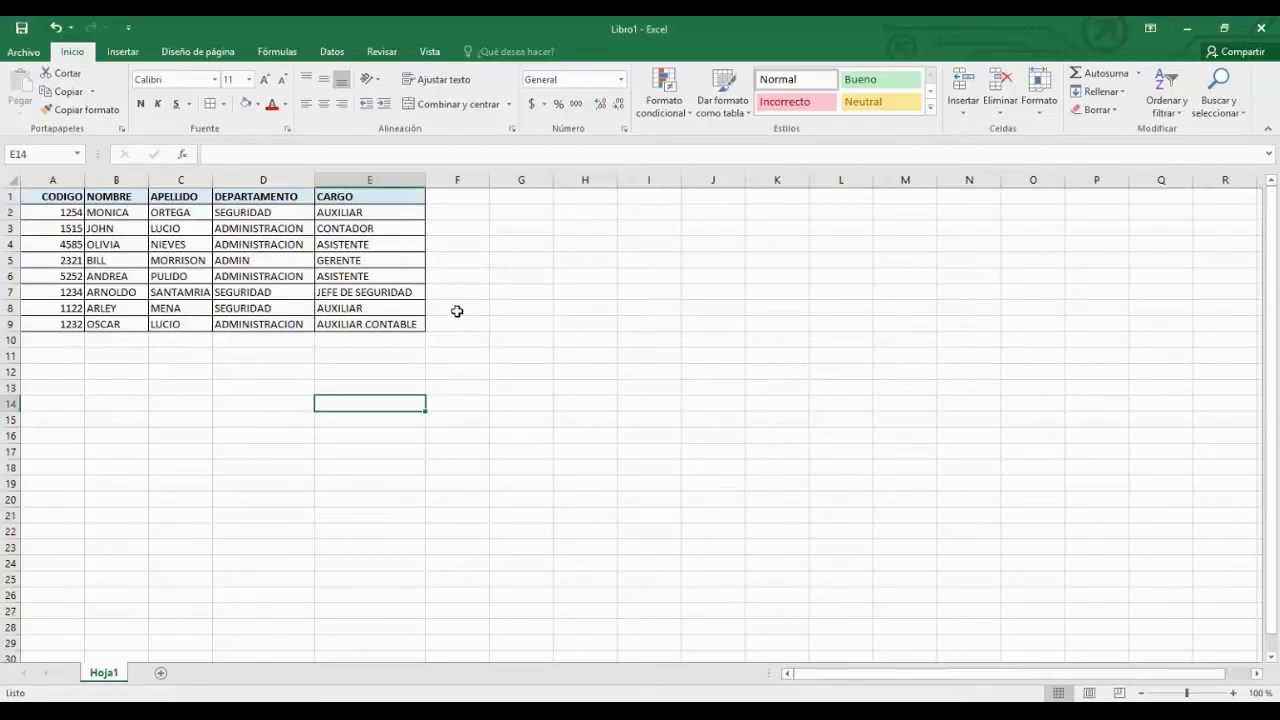
pyautogui.moveTo(73, 199); pyautogui.dragTo(418, 203)
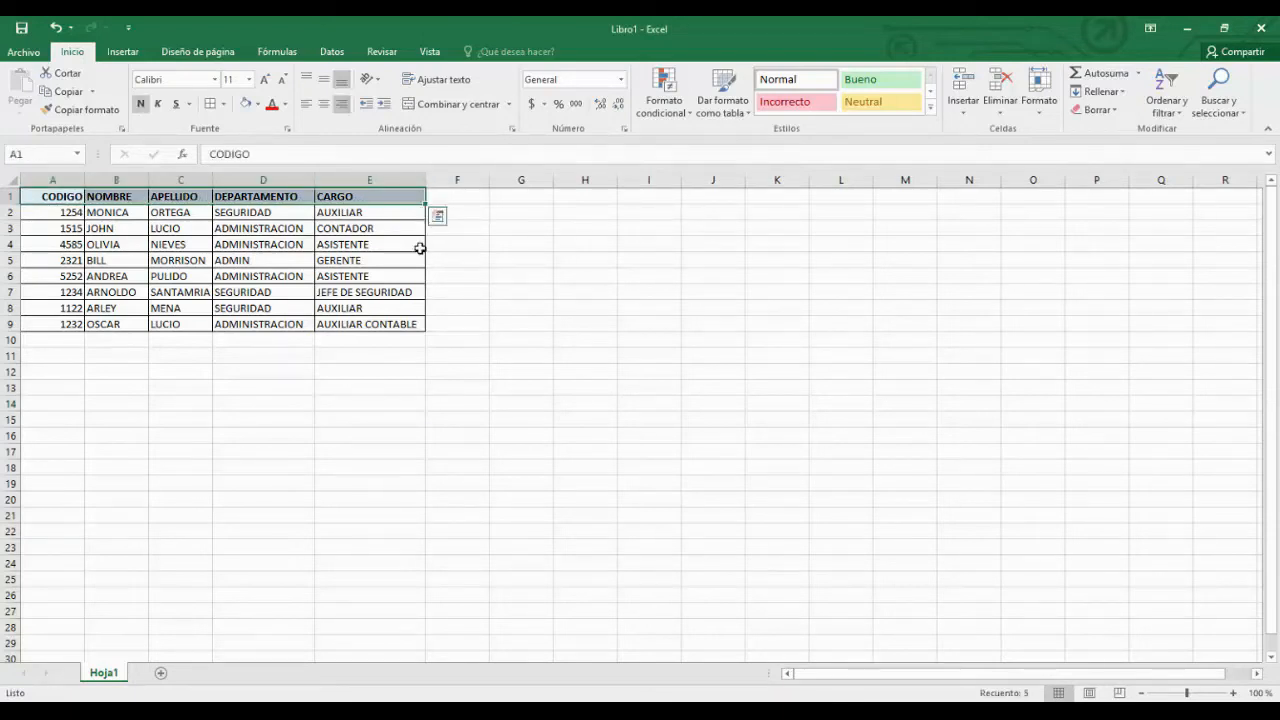
pyautogui.click(481, 283)
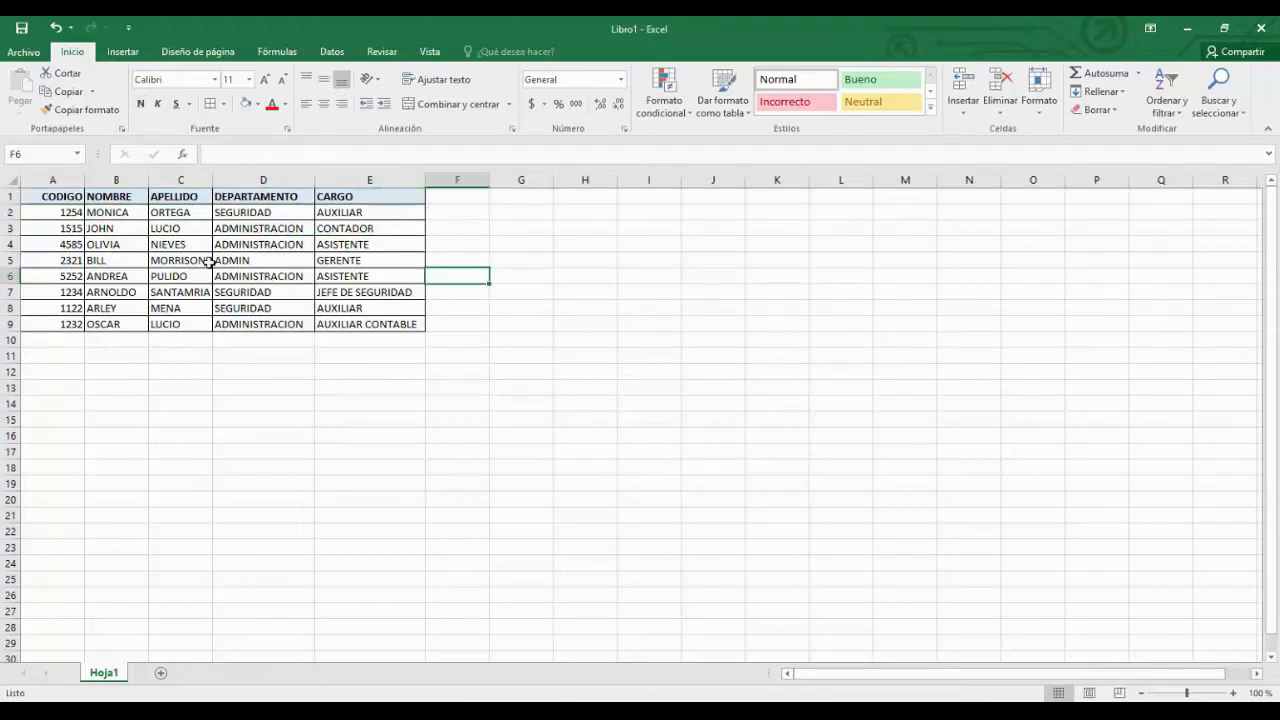
# Format the range A1:E9 as a table with headers, using the blue banded style from the second row of medium styles
pyautogui.moveTo(42, 196); pyautogui.dragTo(411, 327)
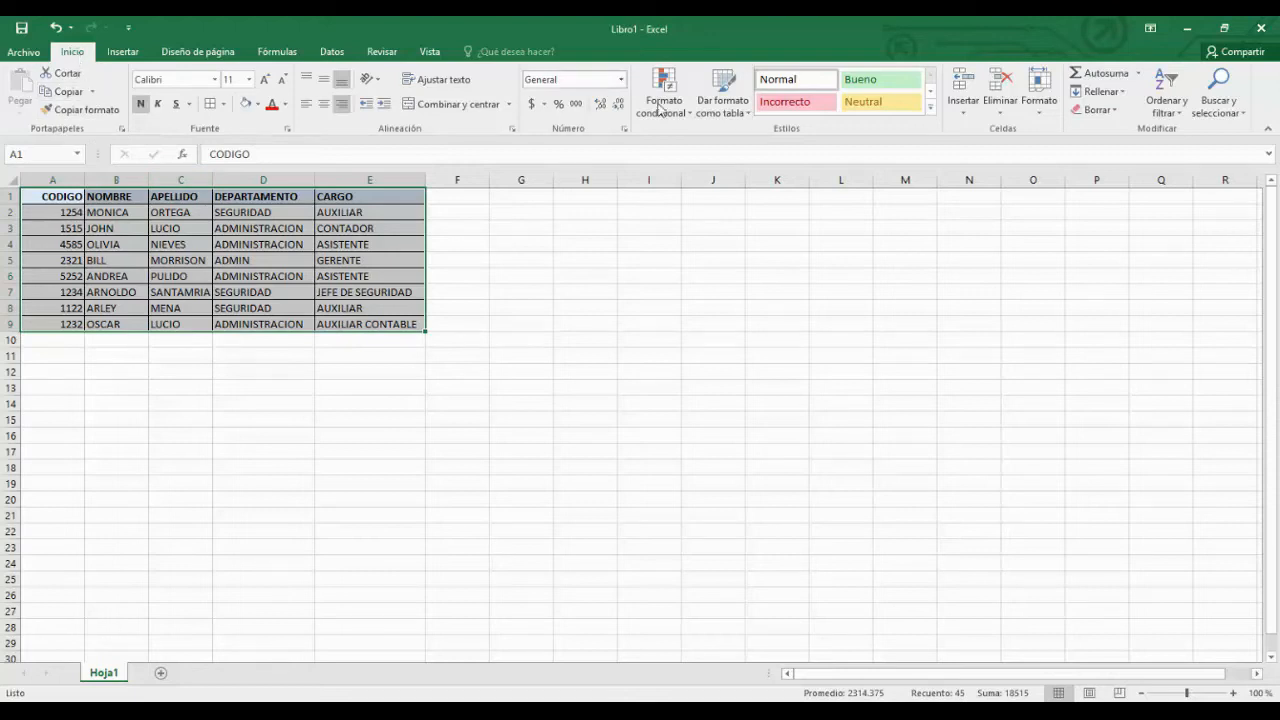
pyautogui.click(734, 114)
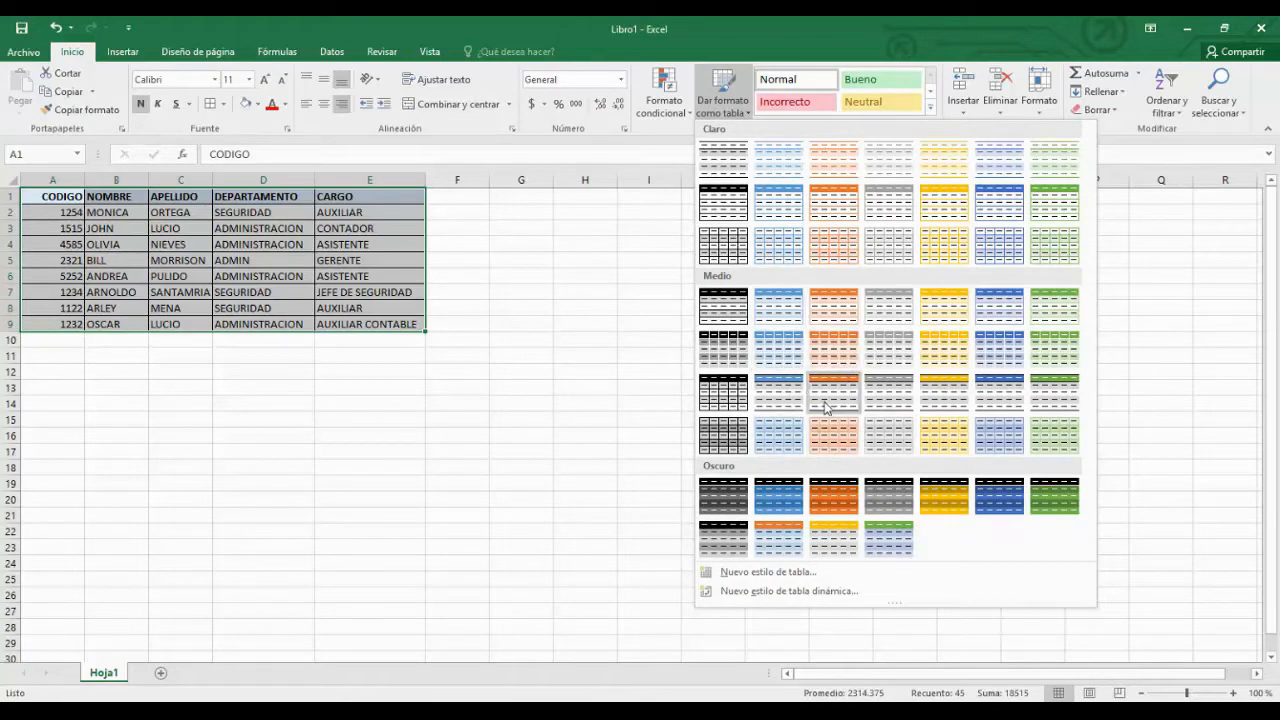
pyautogui.click(782, 361)
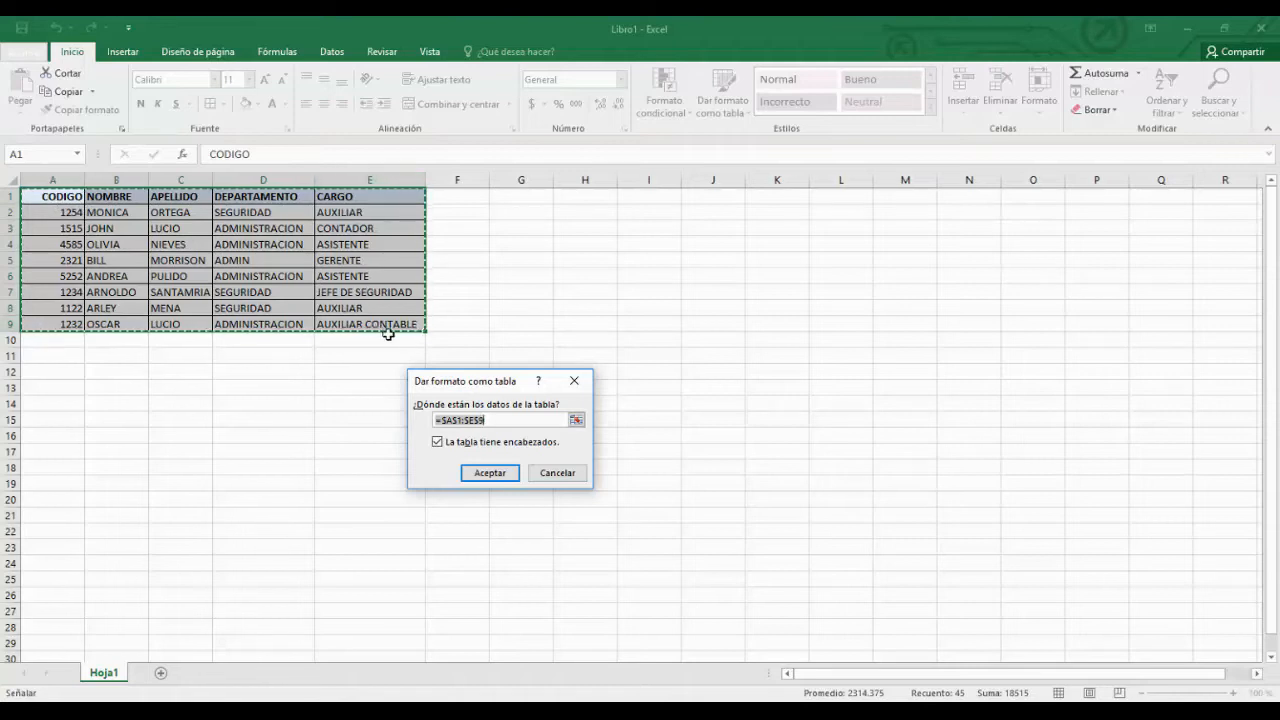
pyautogui.click(496, 474)
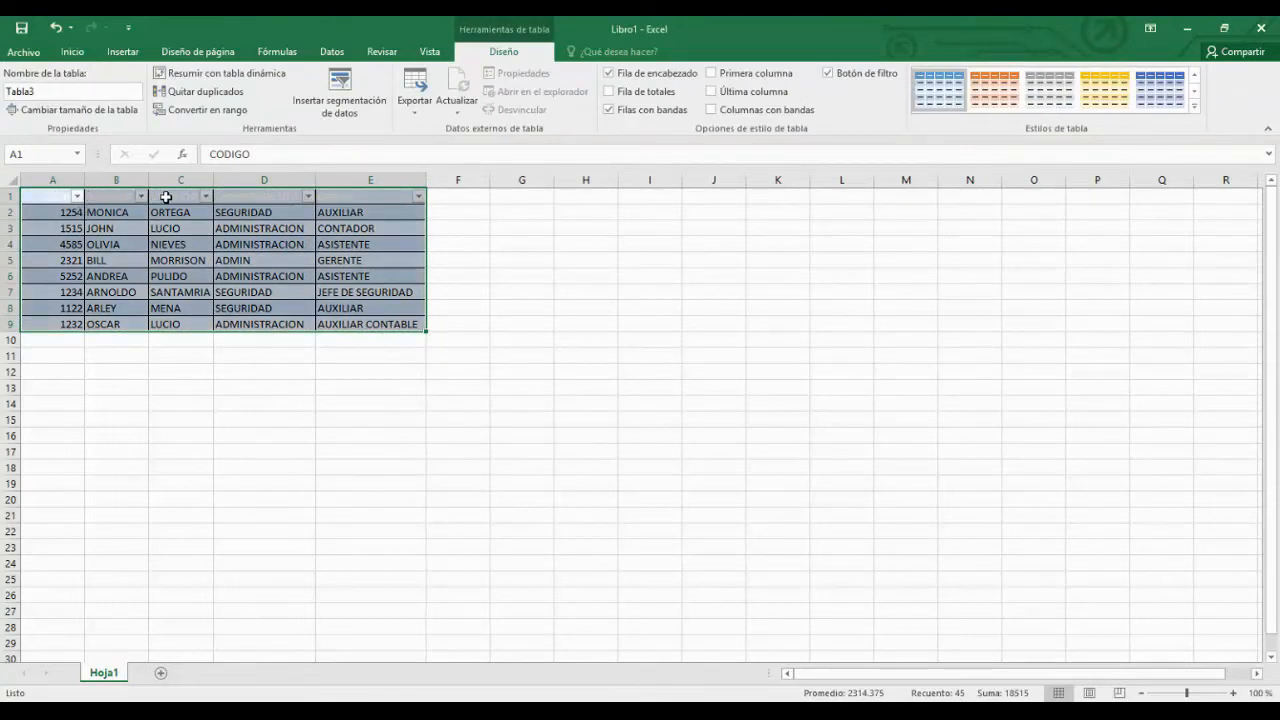
pyautogui.click(492, 339)
pyautogui.click(350, 266)
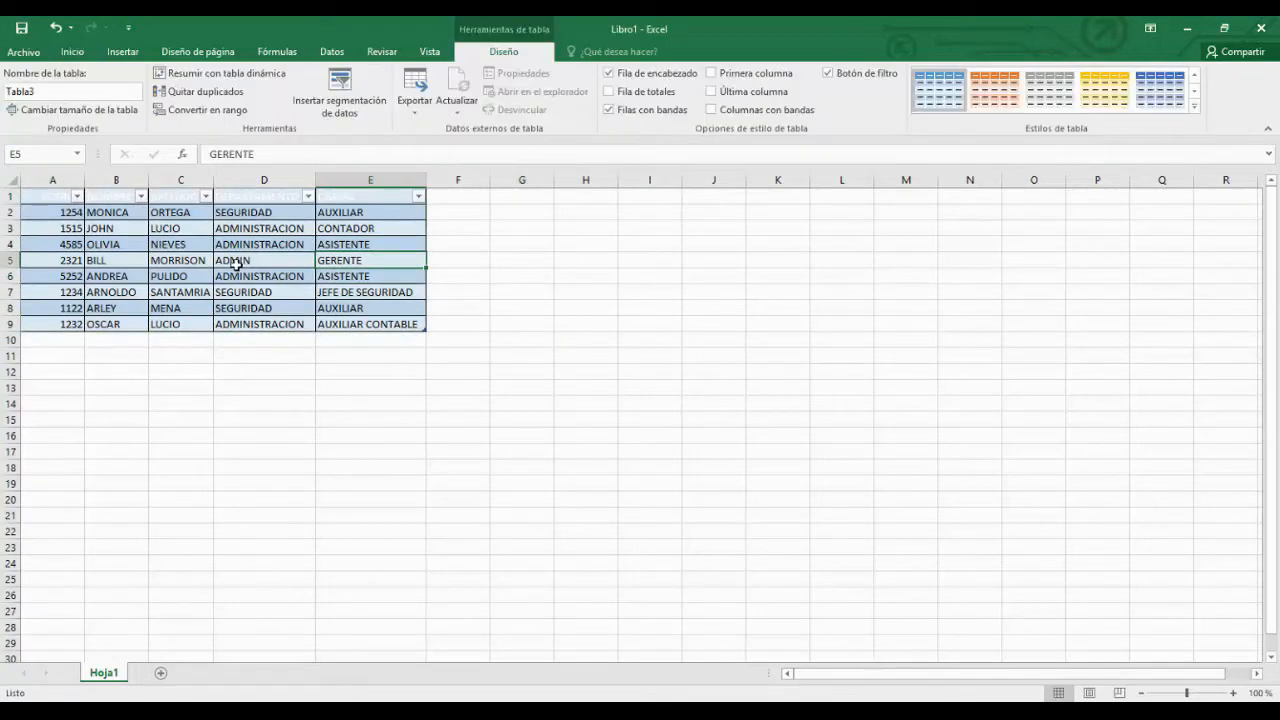
pyautogui.click(630, 323)
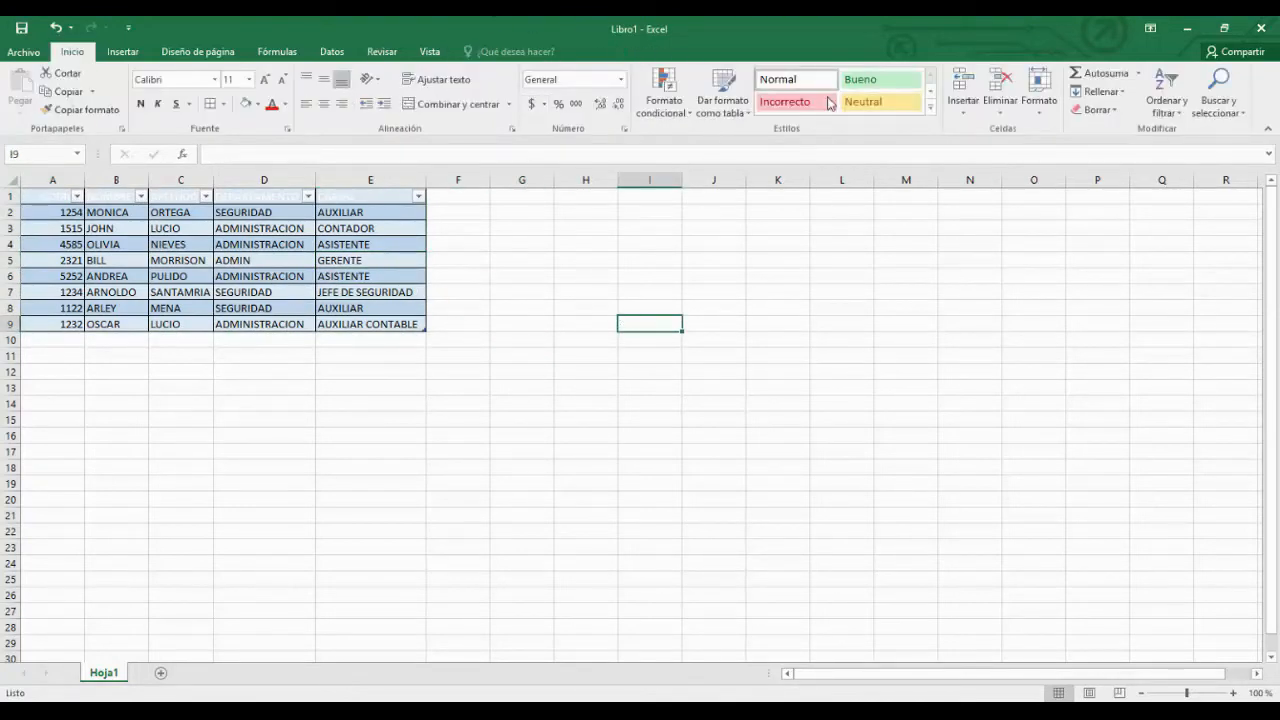
# Change the employee table's style to the green banded style with gridlines from the light styles
pyautogui.click(356, 274)
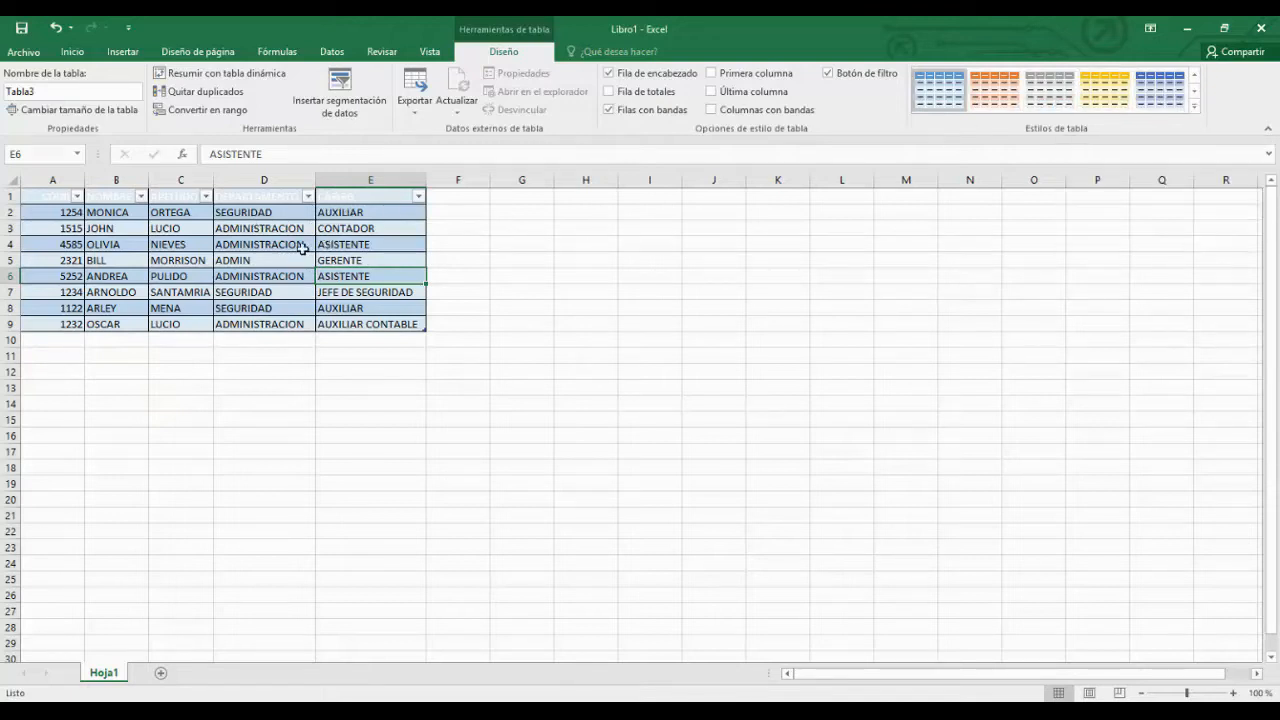
pyautogui.click(1194, 106)
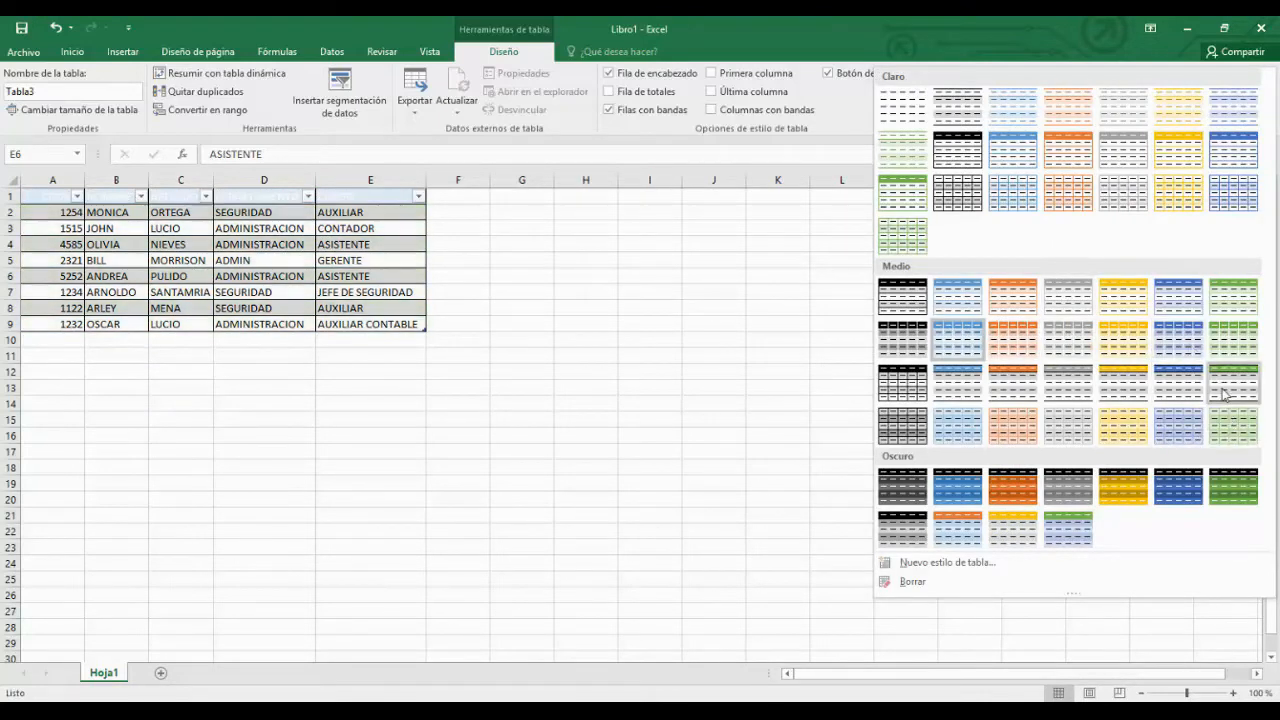
pyautogui.click(909, 245)
pyautogui.click(440, 450)
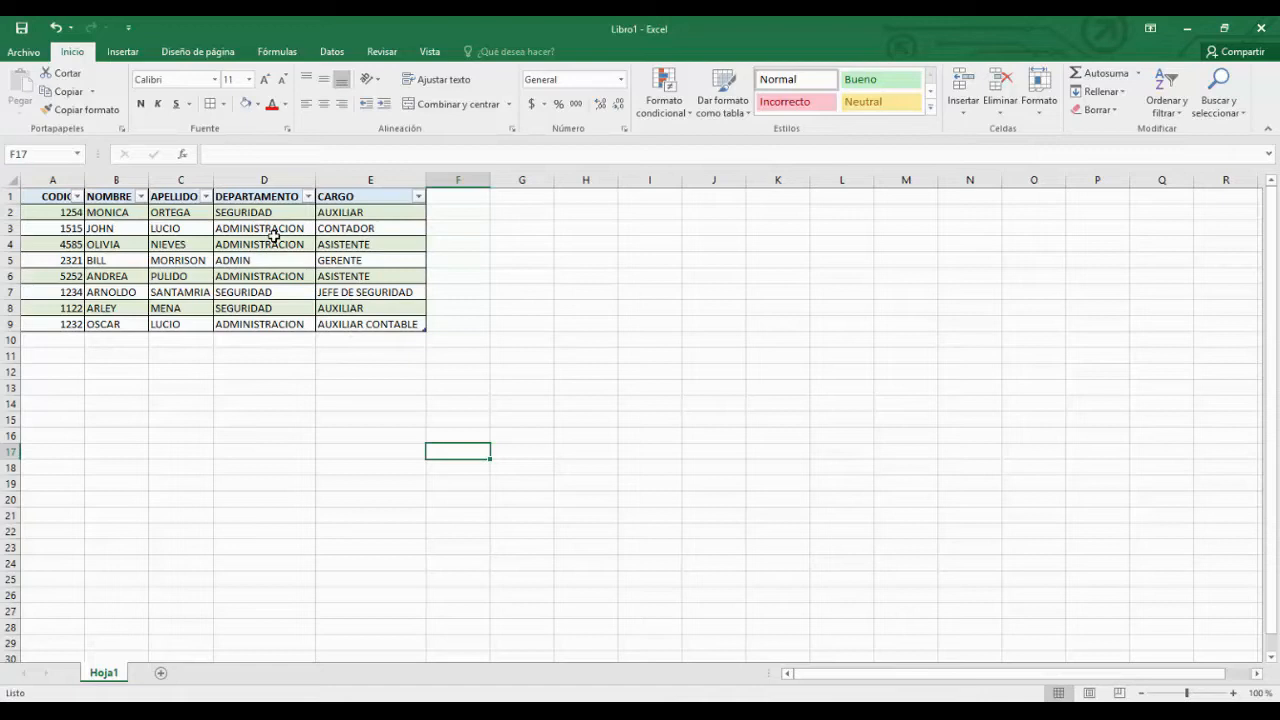
# Review the filter values of the DEPARTAMENTO column and change the ADMIN entry in D5 to ADMINISTRACION
pyautogui.click(308, 196)
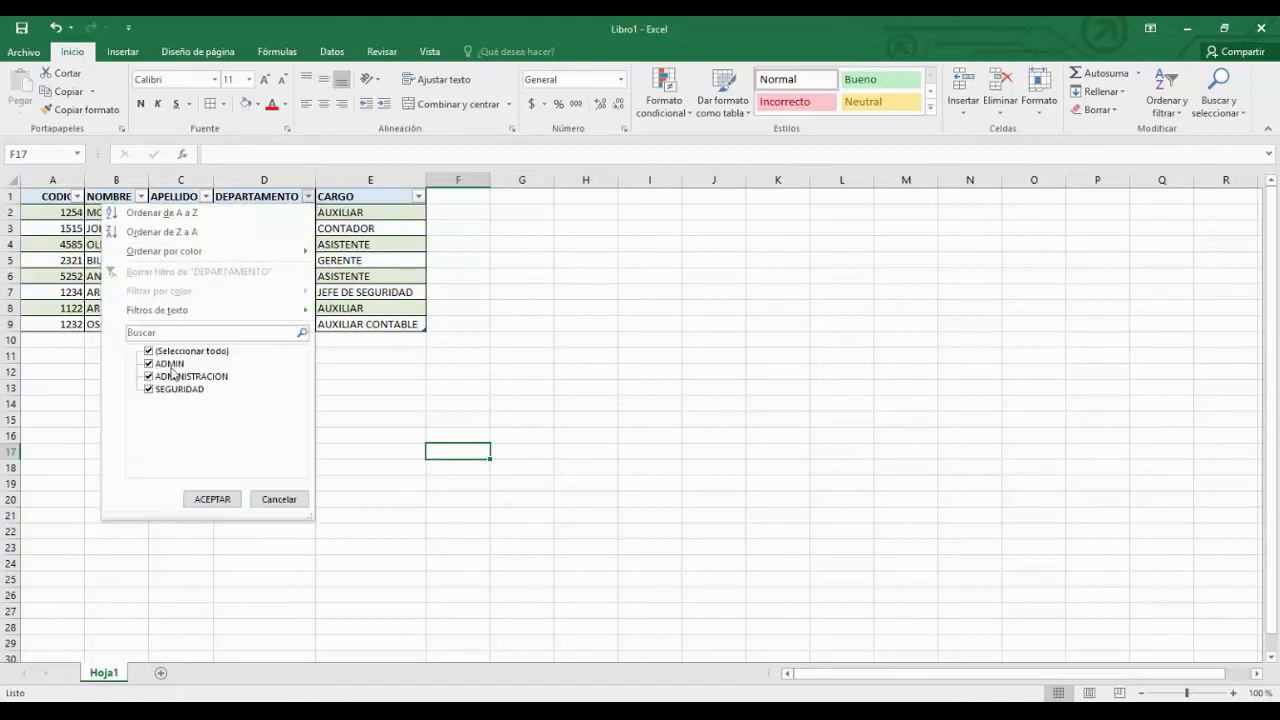
pyautogui.click(215, 498)
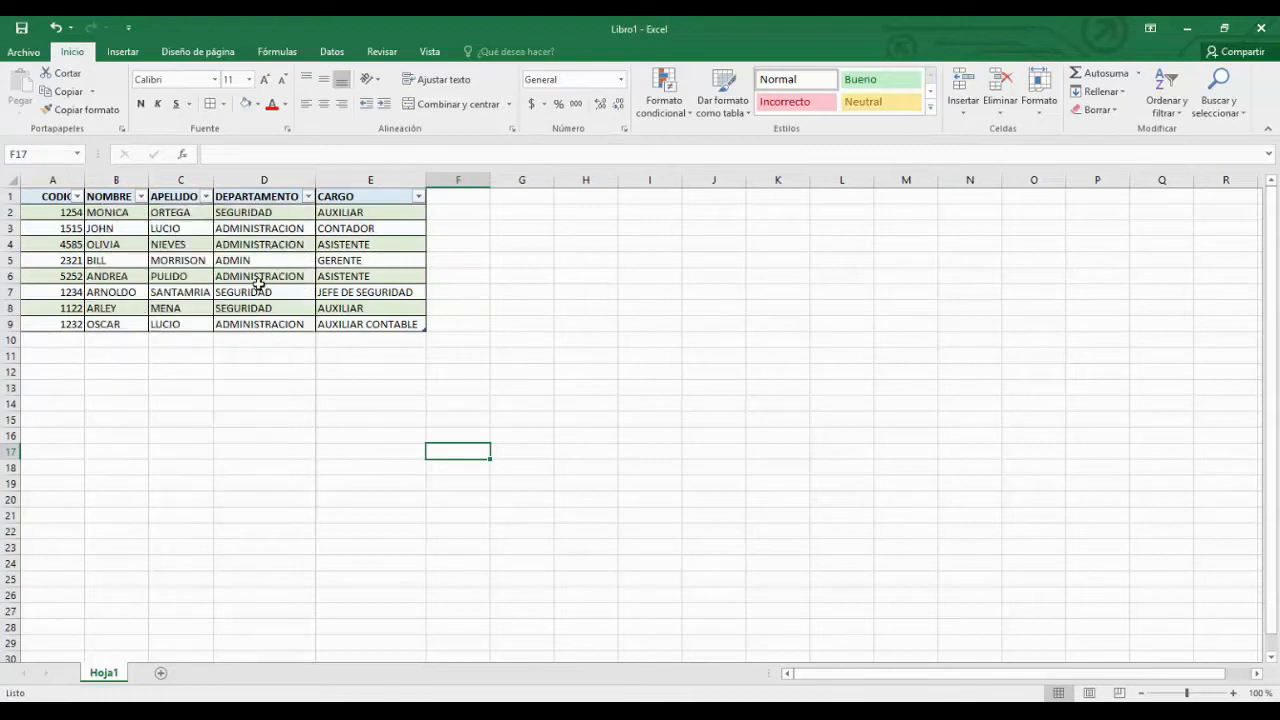
pyautogui.click(262, 262)
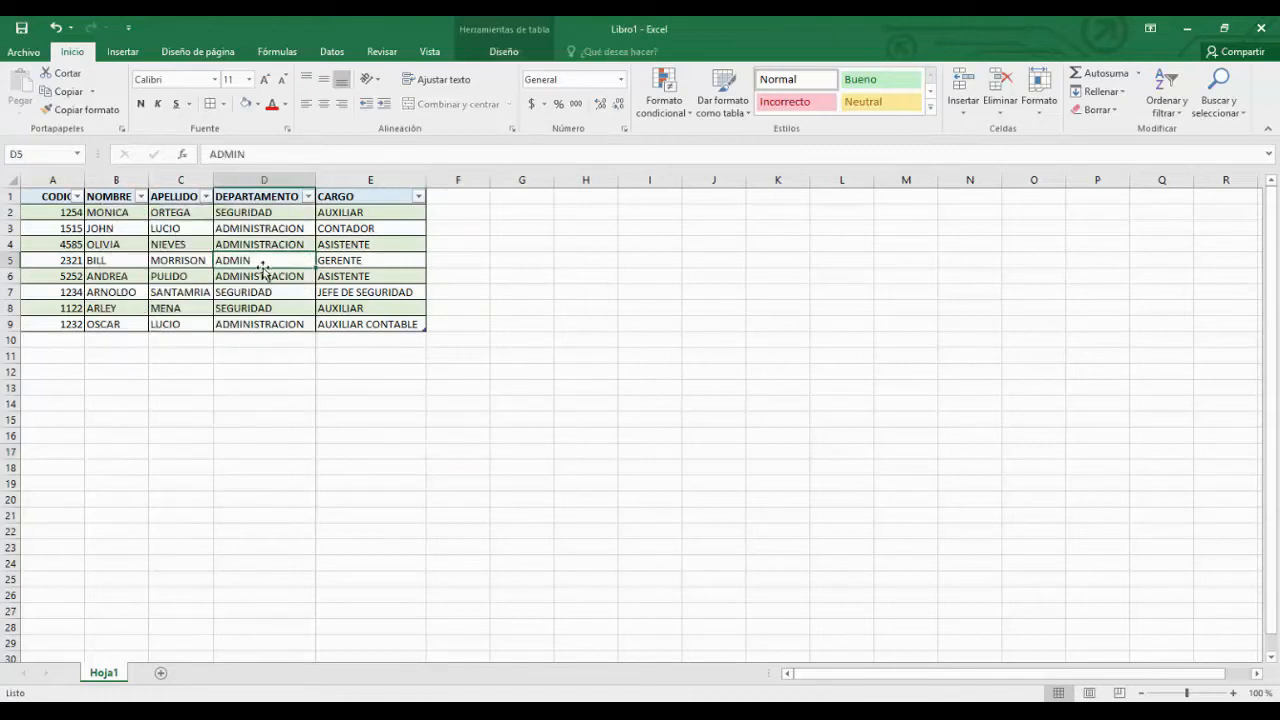
pyautogui.write('ACION')
pyautogui.press('Return')
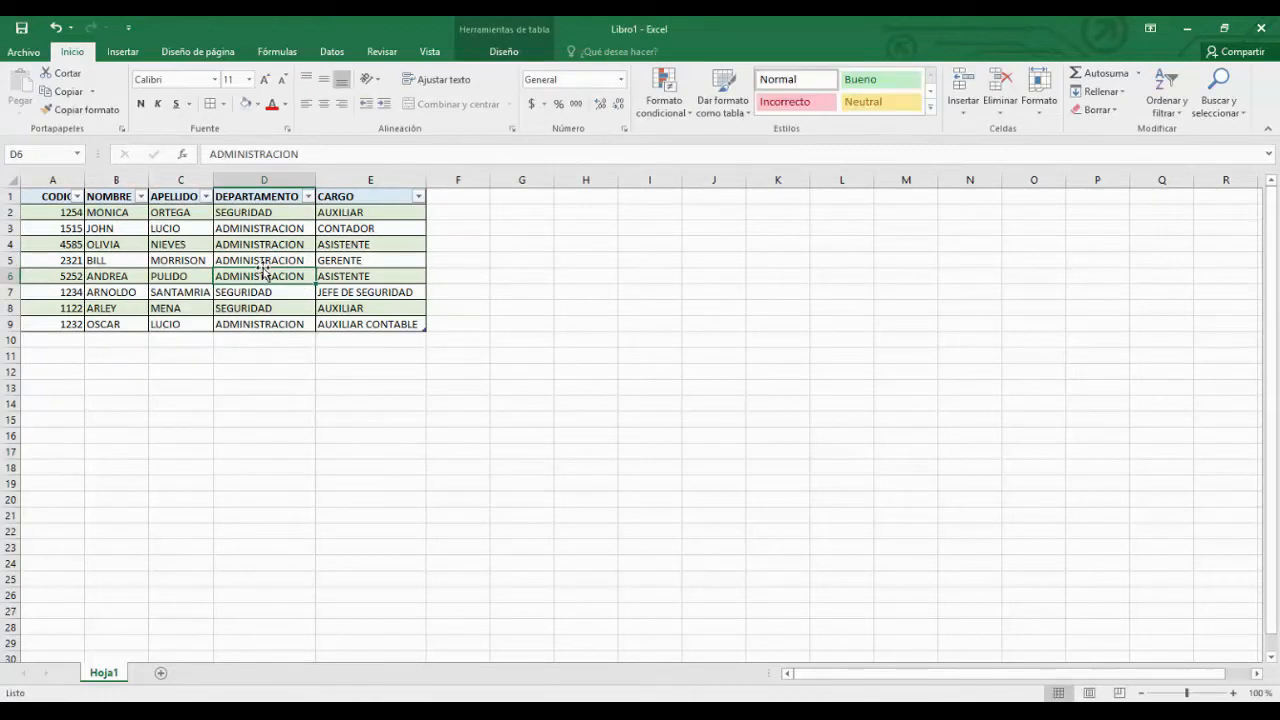
# Filter the DEPARTAMENTO column to show only ADMINISTRACION by excluding SEGURIDAD
pyautogui.click(308, 196)
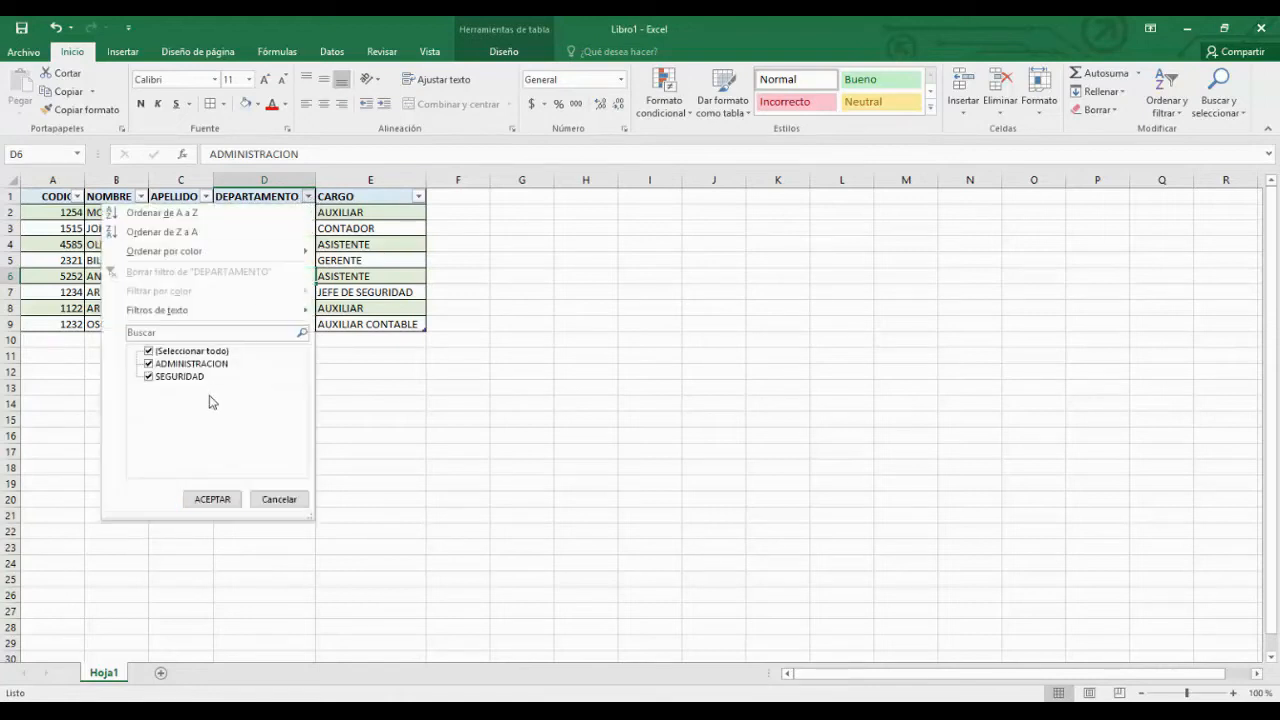
pyautogui.click(153, 379)
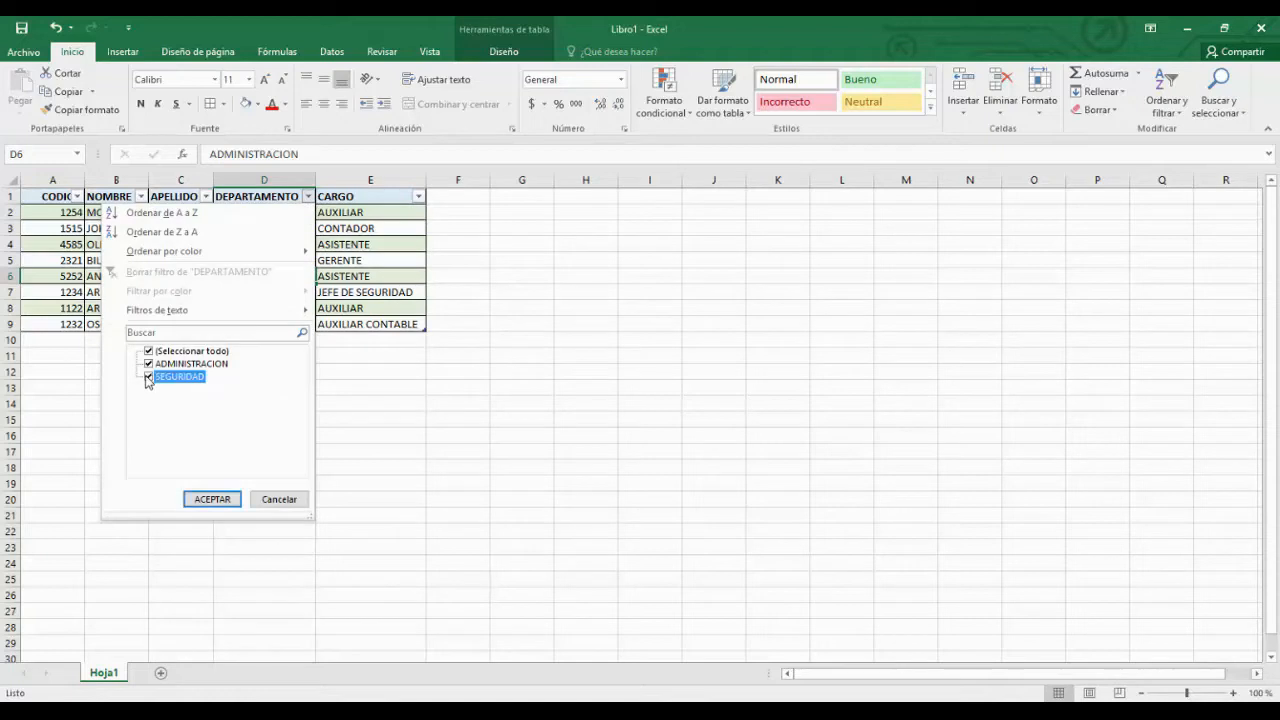
pyautogui.click(212, 499)
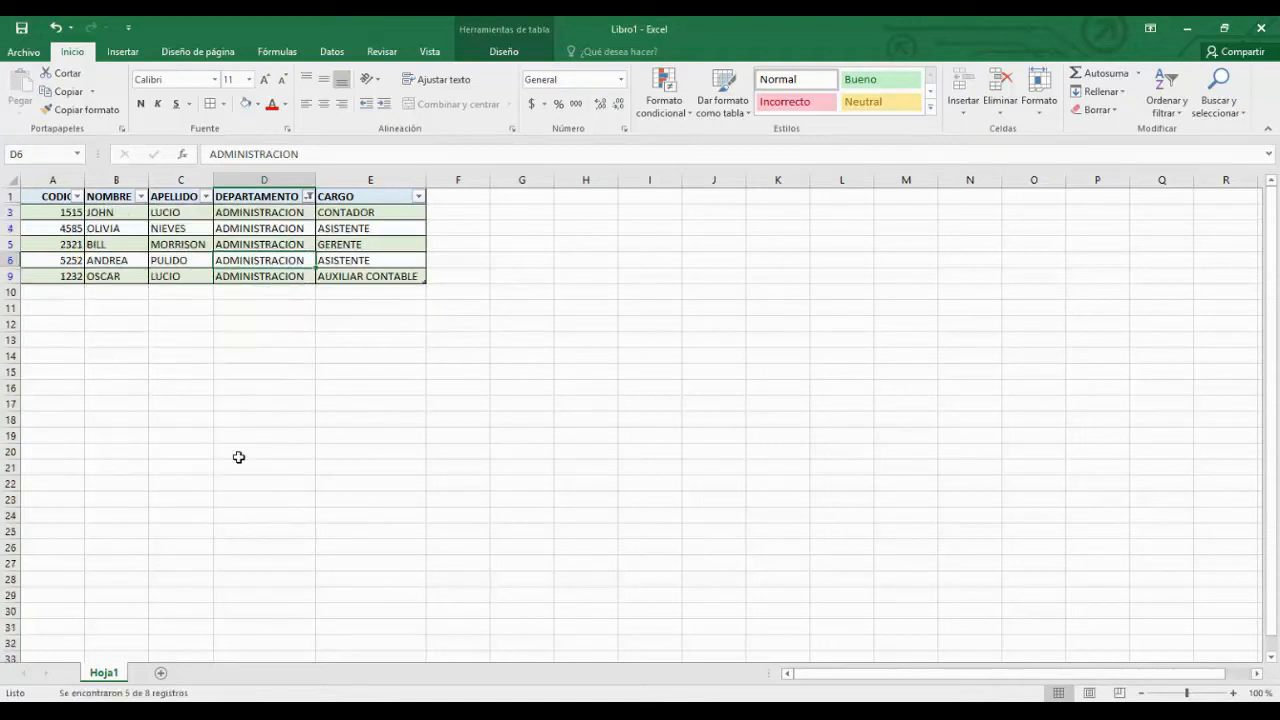
pyautogui.click(265, 375)
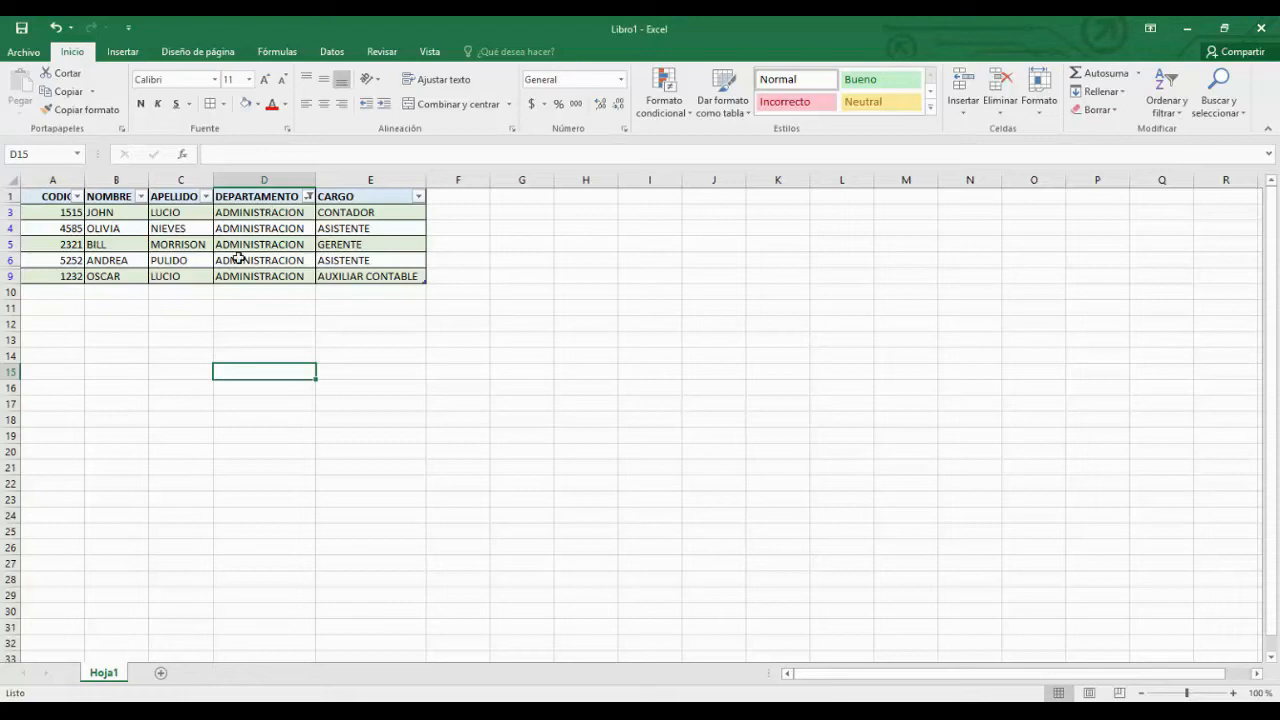
# Switch the DEPARTAMENTO filter to show only the SEGURIDAD rows
pyautogui.click(308, 196)
pyautogui.click(150, 365)
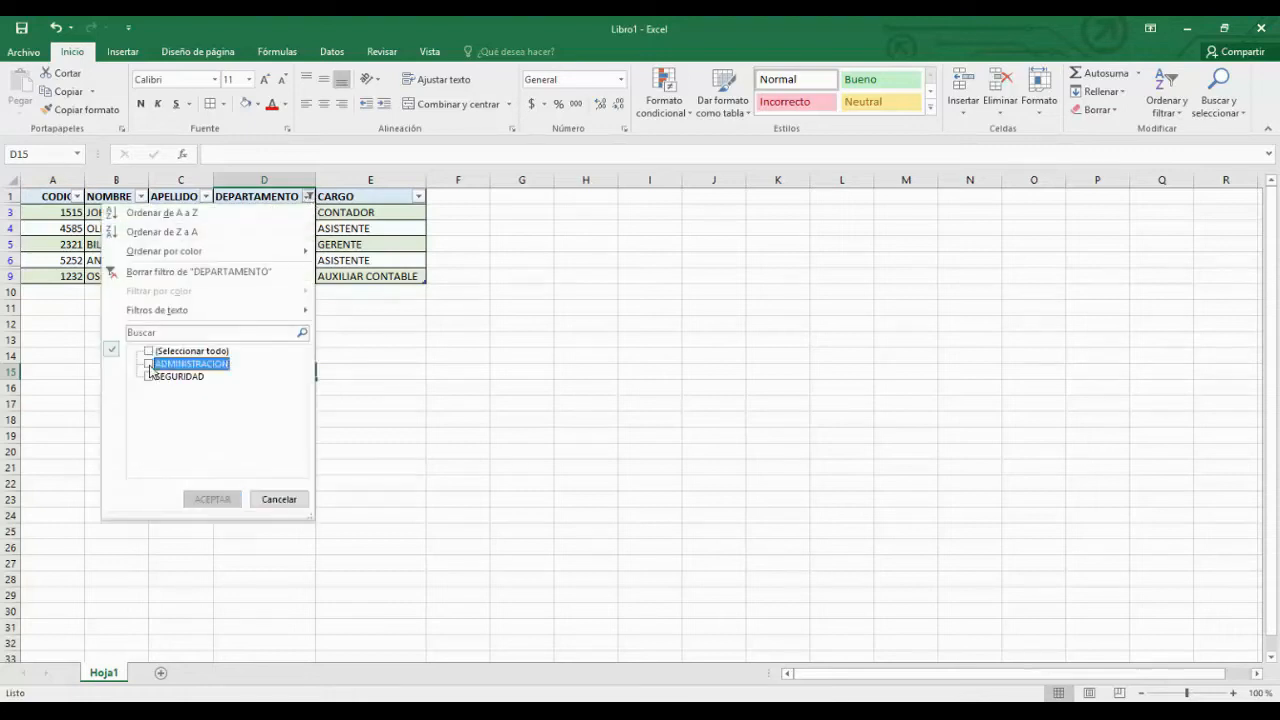
pyautogui.click(150, 377)
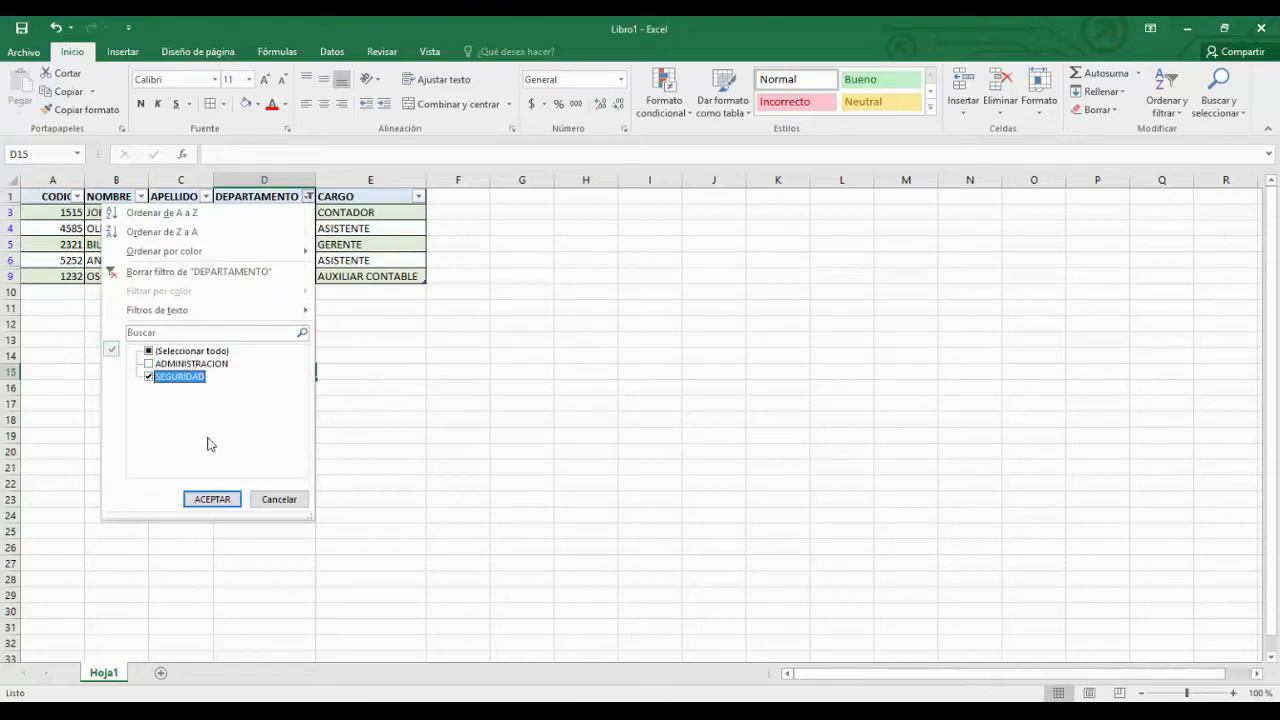
pyautogui.click(212, 499)
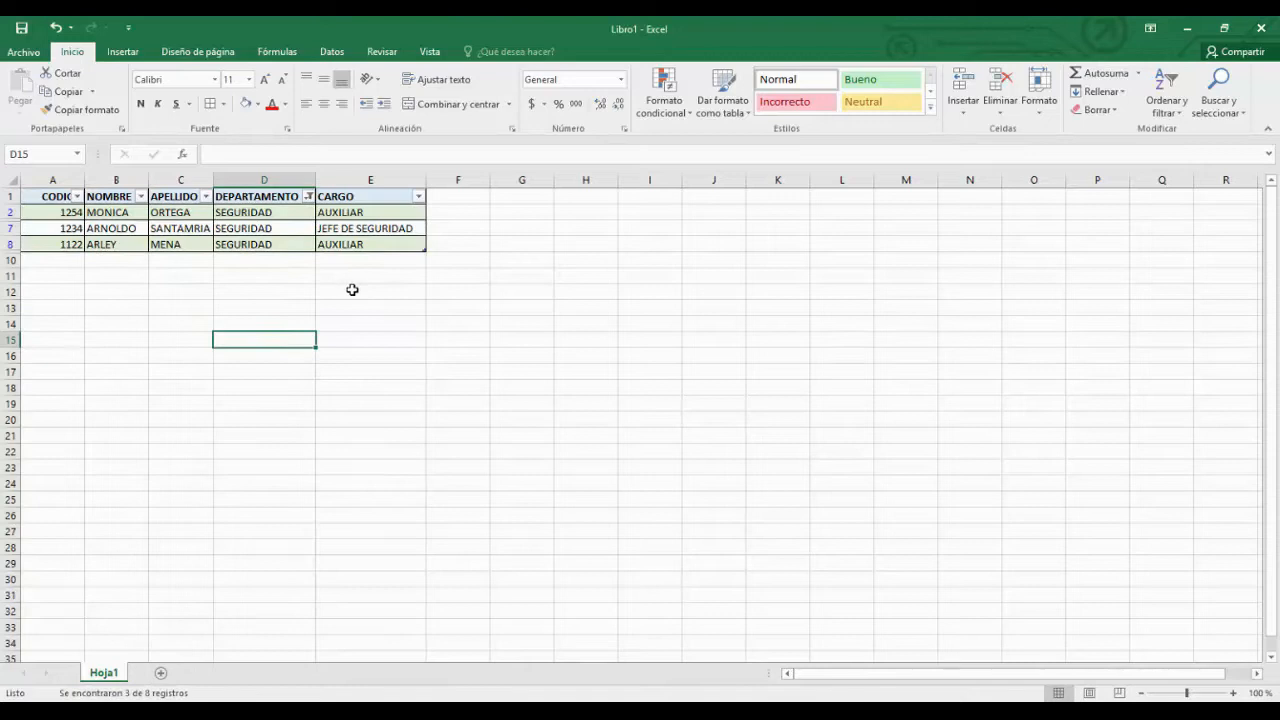
# Select all values in the DEPARTAMENTO filter to show every employee row again
pyautogui.click(309, 197)
pyautogui.click(160, 354)
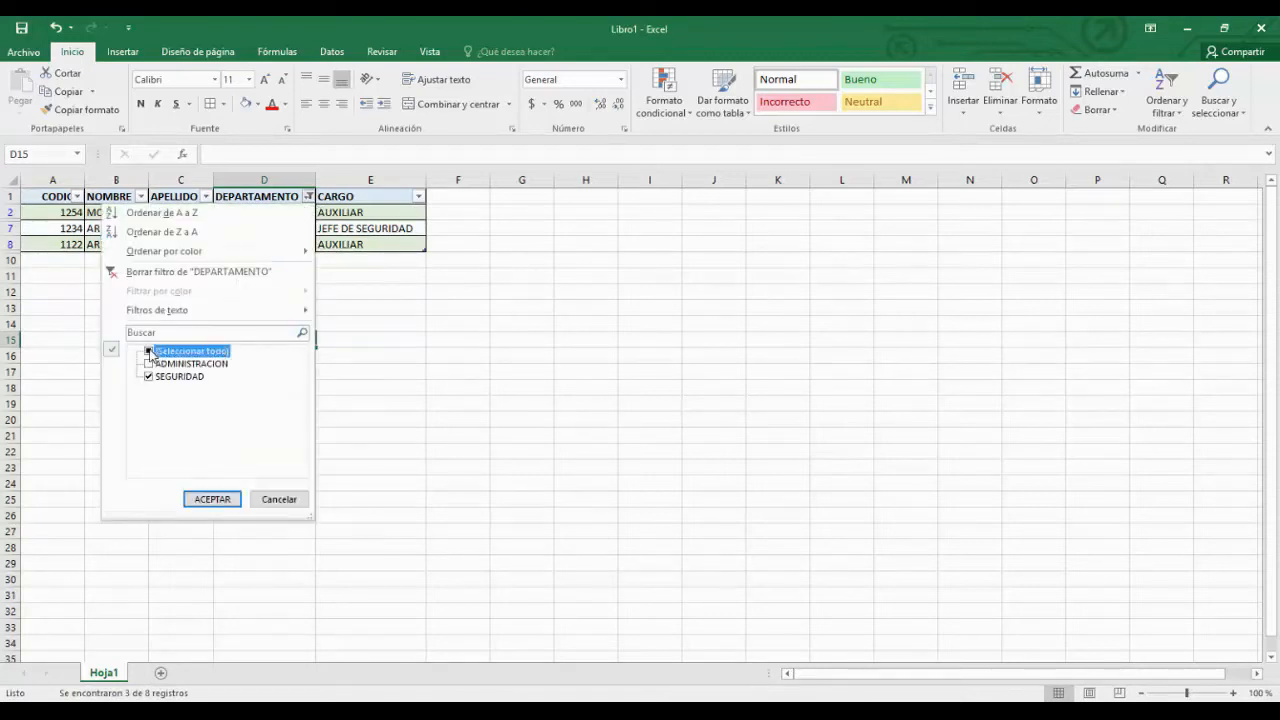
pyautogui.click(215, 501)
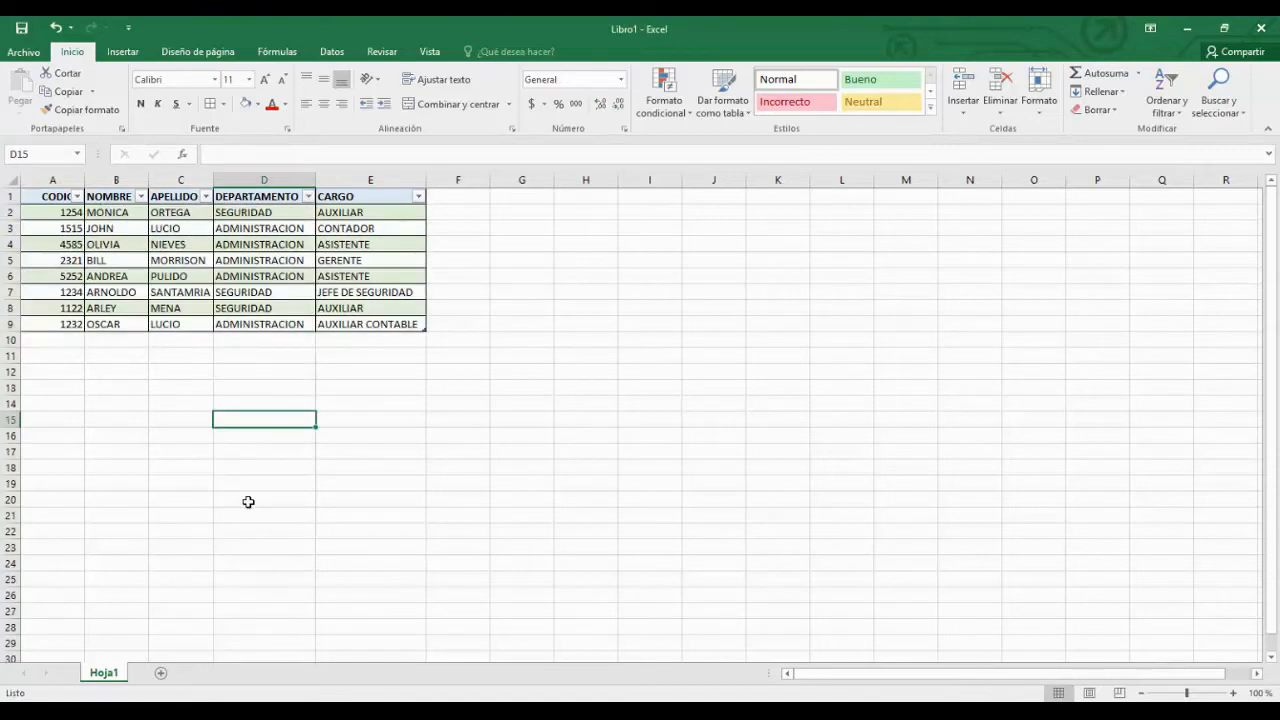
pyautogui.click(309, 197)
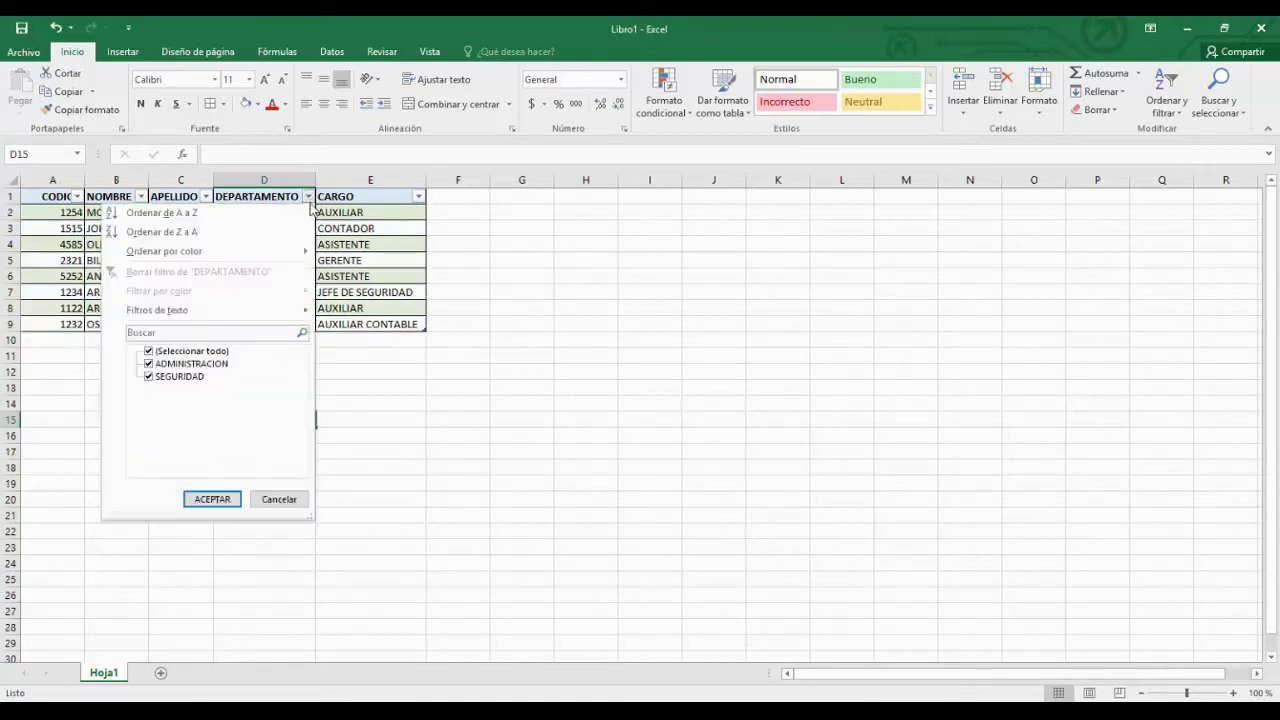
pyautogui.click(606, 520)
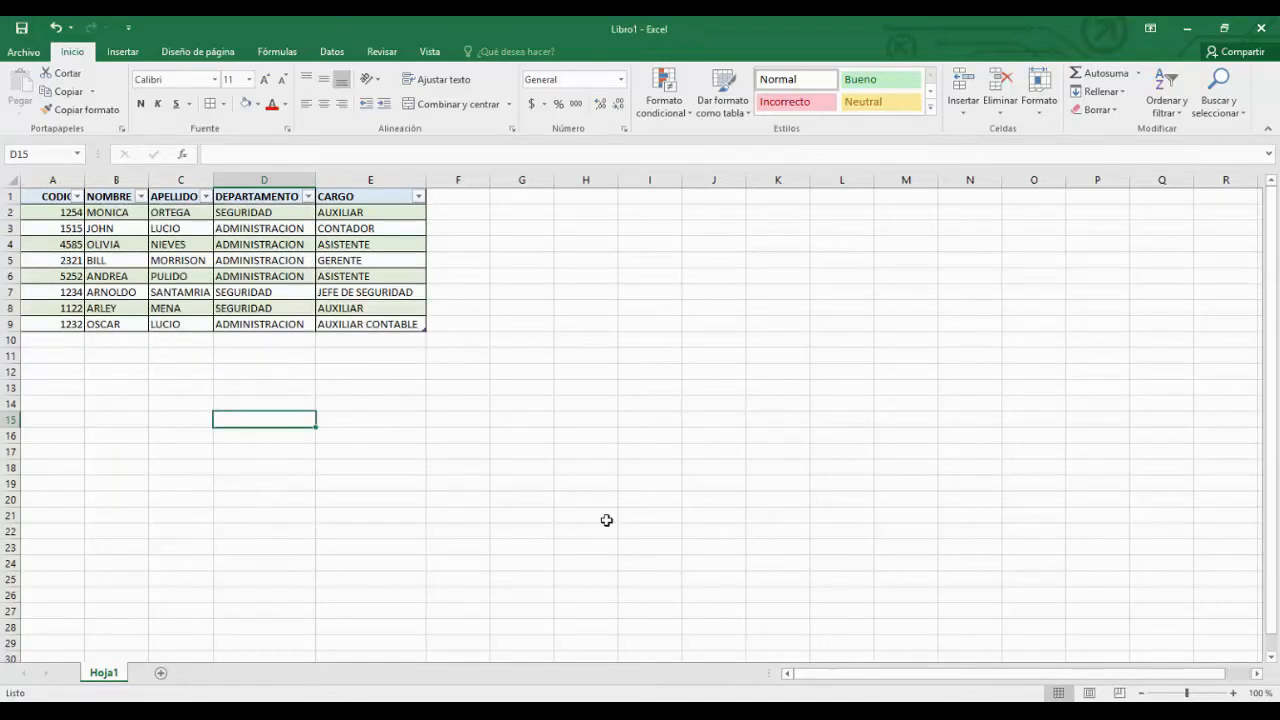
pyautogui.click(355, 382)
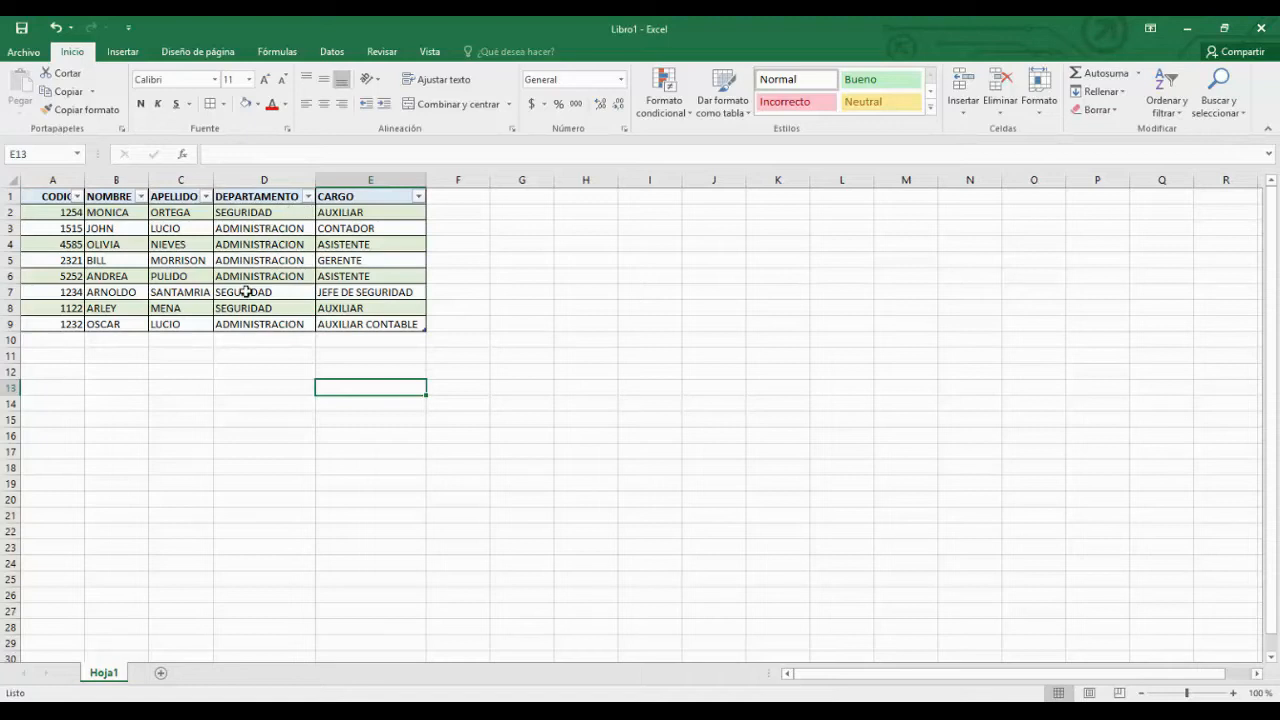
pyautogui.click(308, 197)
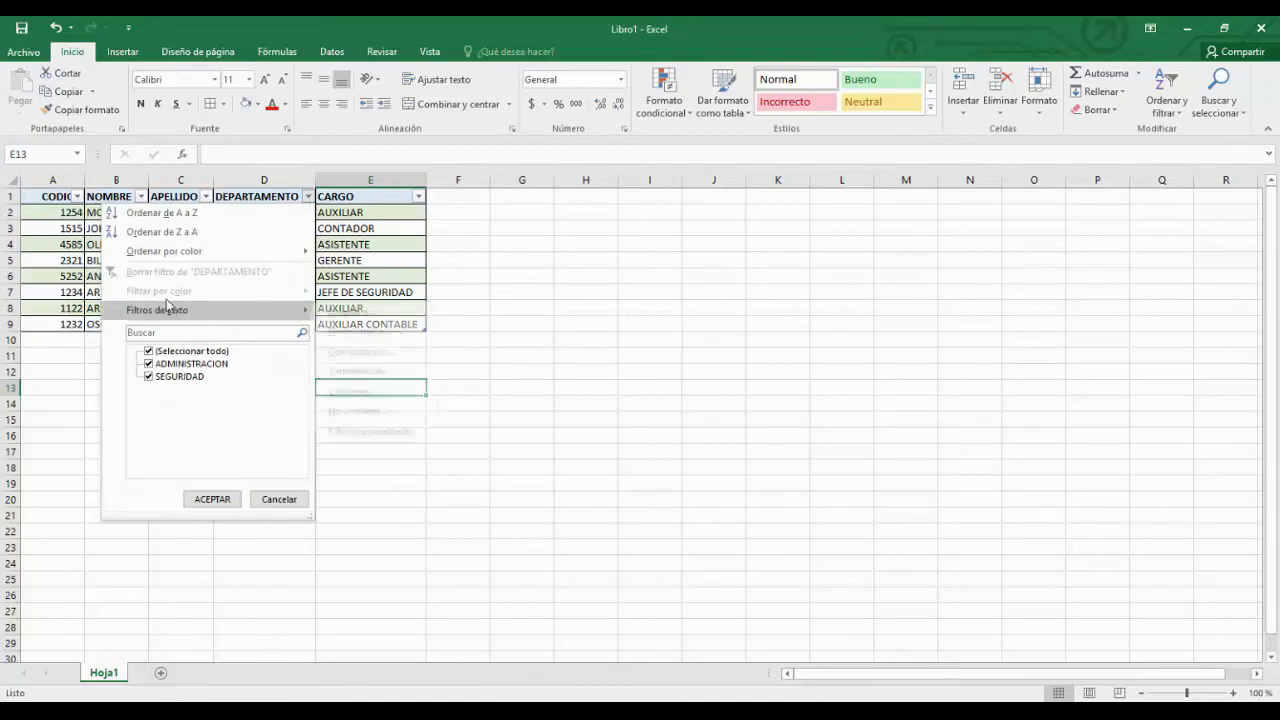
pyautogui.click(534, 255)
# Fill the cells beside the table with different colors: G5 light blue, G6 standard red and G7 black
pyautogui.click(526, 259)
pyautogui.click(245, 103)
pyautogui.click(519, 271)
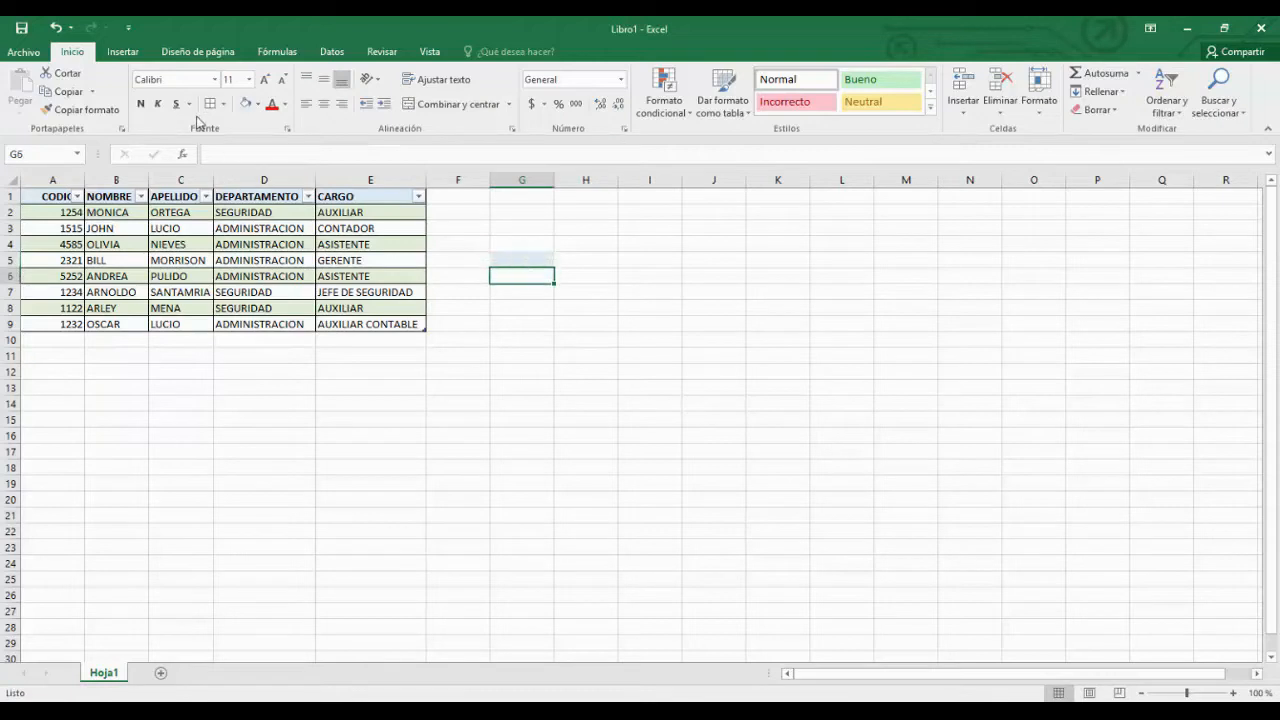
pyautogui.click(257, 104)
pyautogui.click(258, 228)
pyautogui.click(517, 289)
pyautogui.click(258, 106)
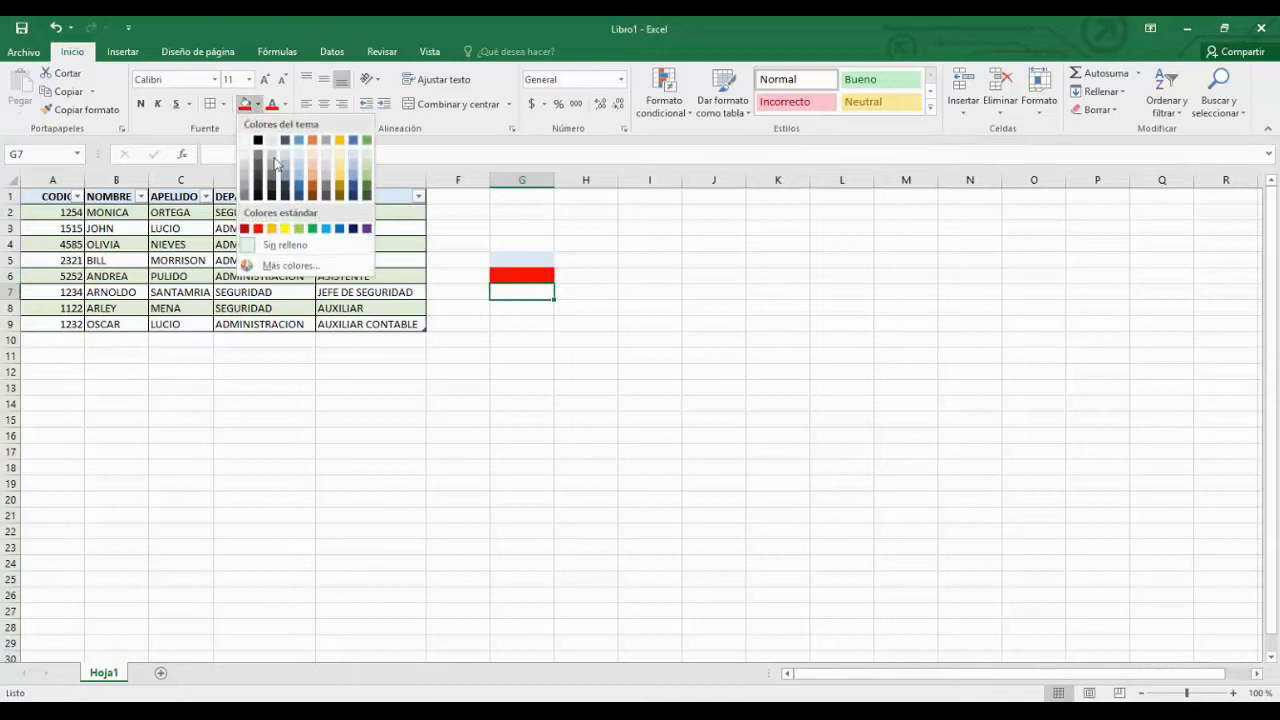
pyautogui.click(260, 136)
# Enter the heading COLOR in G4 above the colored cells and add a filter to it
pyautogui.click(526, 244)
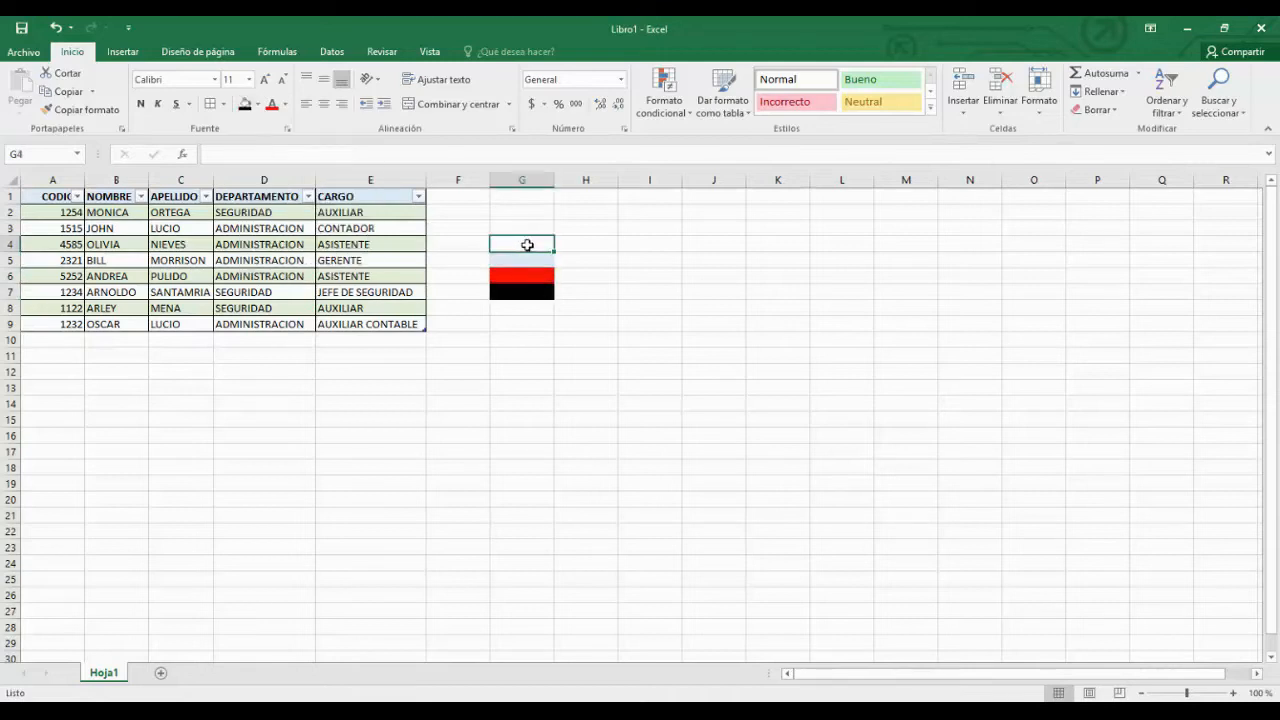
pyautogui.write('COLOR')
pyautogui.hotkey('ctrl', 'Return')
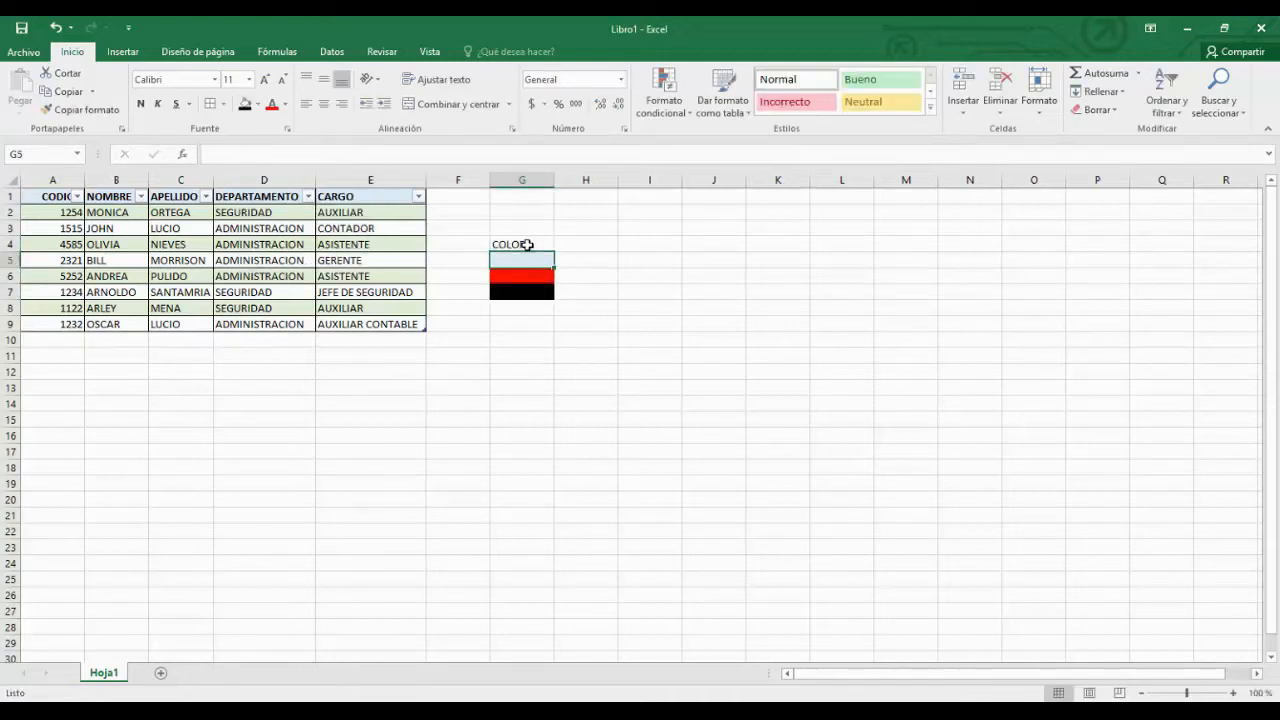
pyautogui.click(1166, 108)
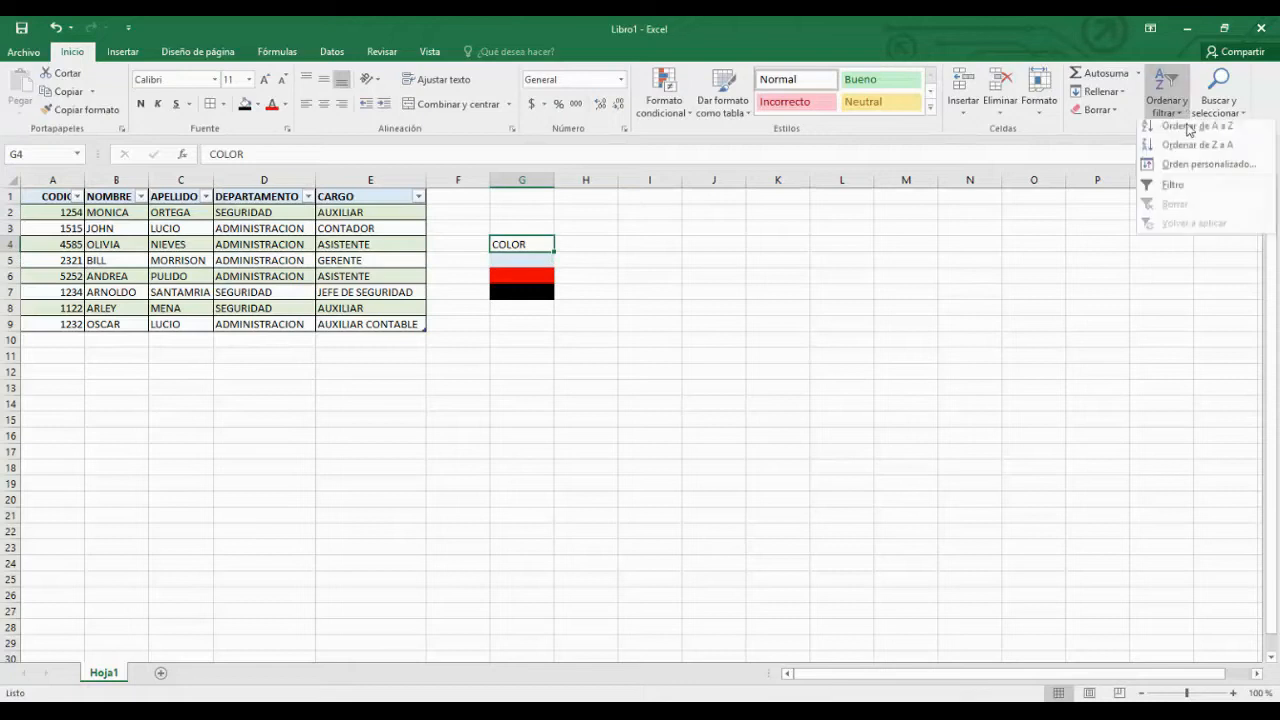
pyautogui.click(1172, 203)
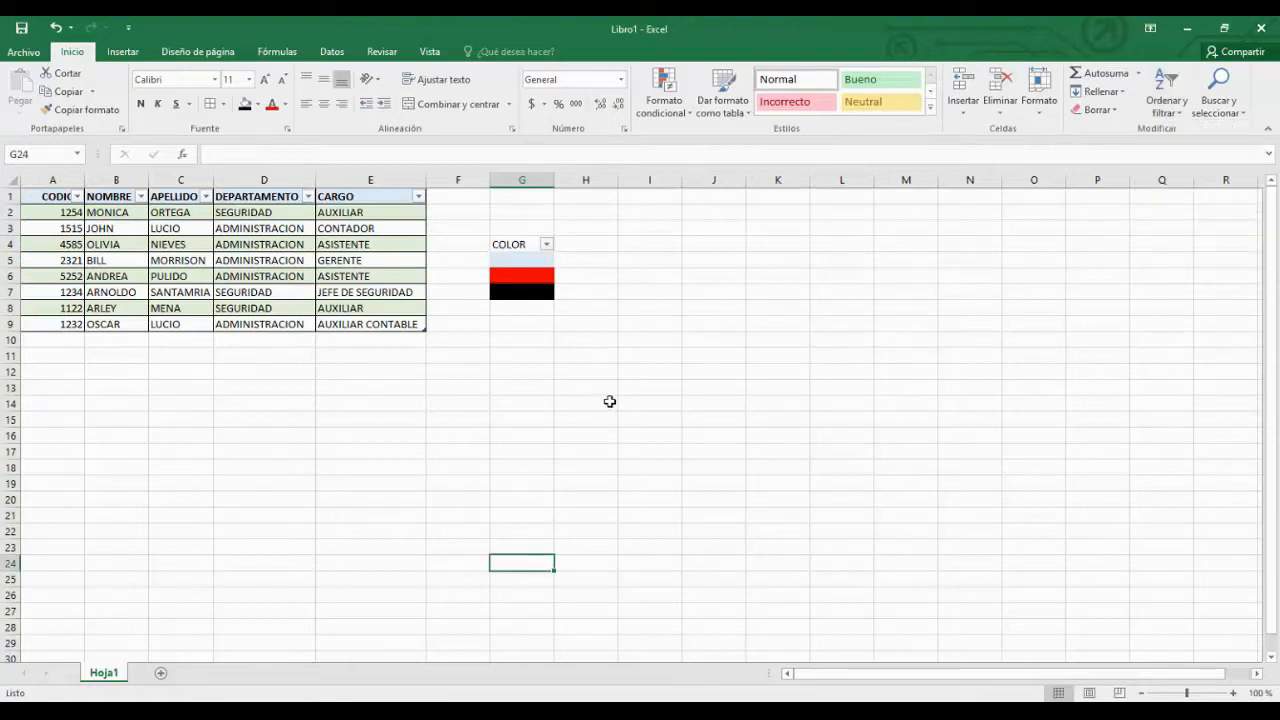
# Enter the numbers 1, 2, 3 and 4 in cells G5 to G8 under the COLOR heading
pyautogui.click(527, 259)
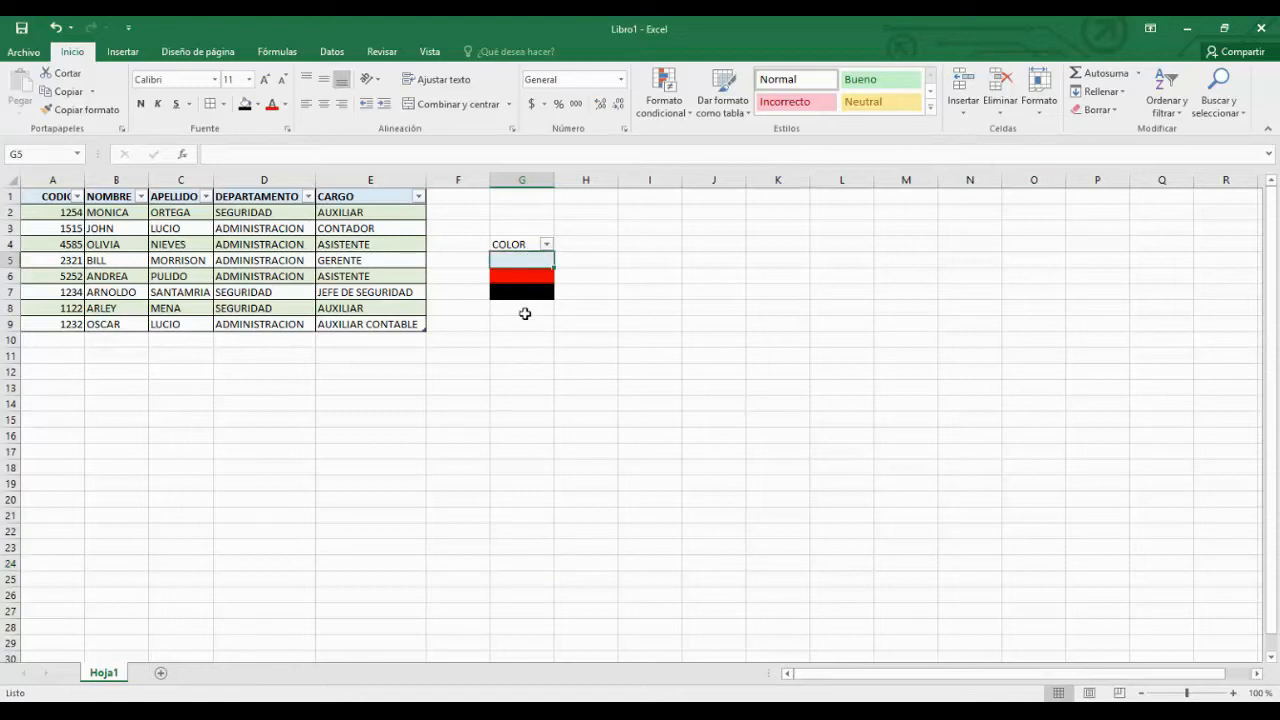
pyautogui.write('1')
pyautogui.press('Return')
pyautogui.write('2')
pyautogui.press('Return')
pyautogui.write('3')
pyautogui.press('Return')
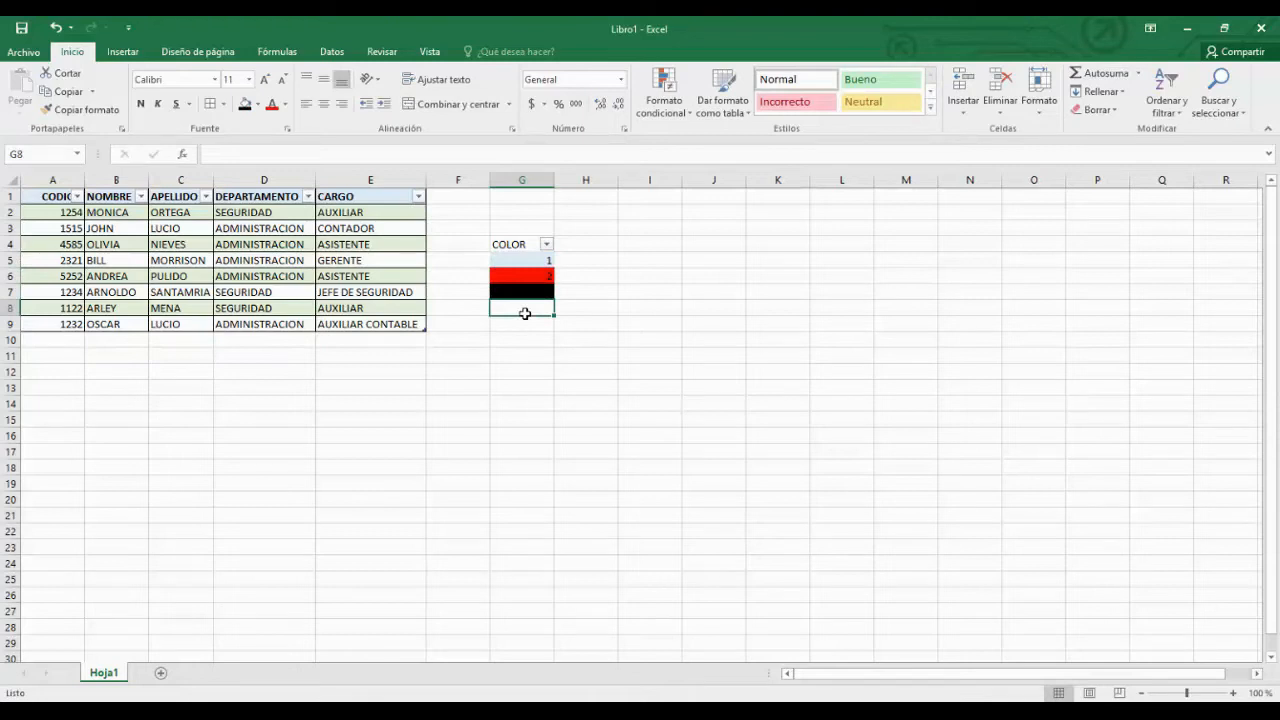
pyautogui.write('4')
pyautogui.click(530, 355)
# Fill cell G8 with the standard light green color
pyautogui.click(530, 308)
pyautogui.click(257, 103)
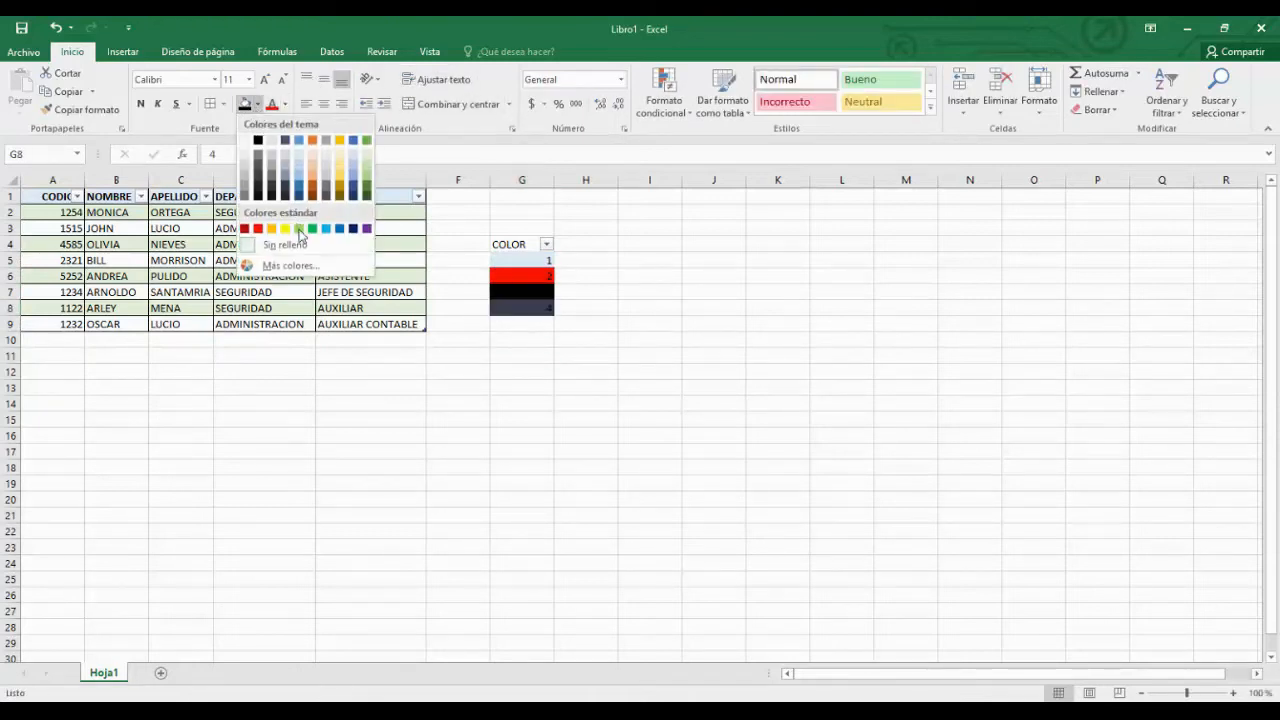
pyautogui.click(304, 230)
pyautogui.click(560, 401)
# Change the fill of cell G7 to standard yellow
pyautogui.click(537, 291)
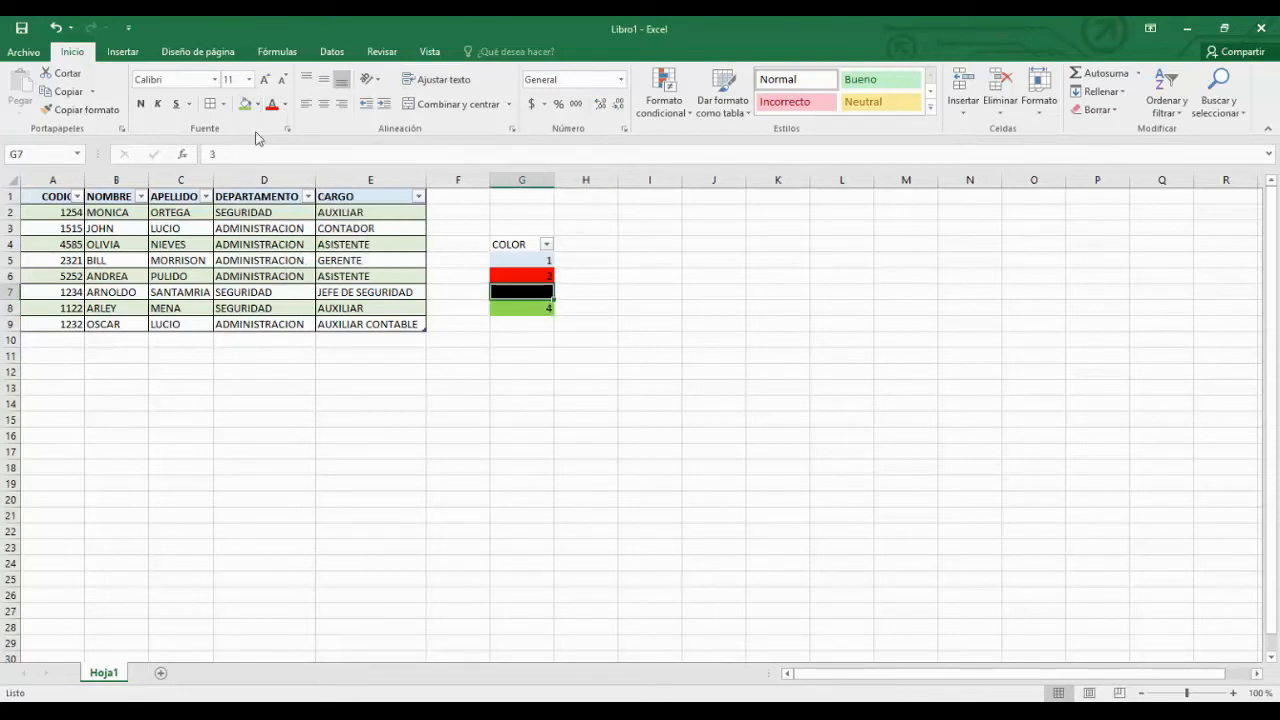
pyautogui.click(258, 104)
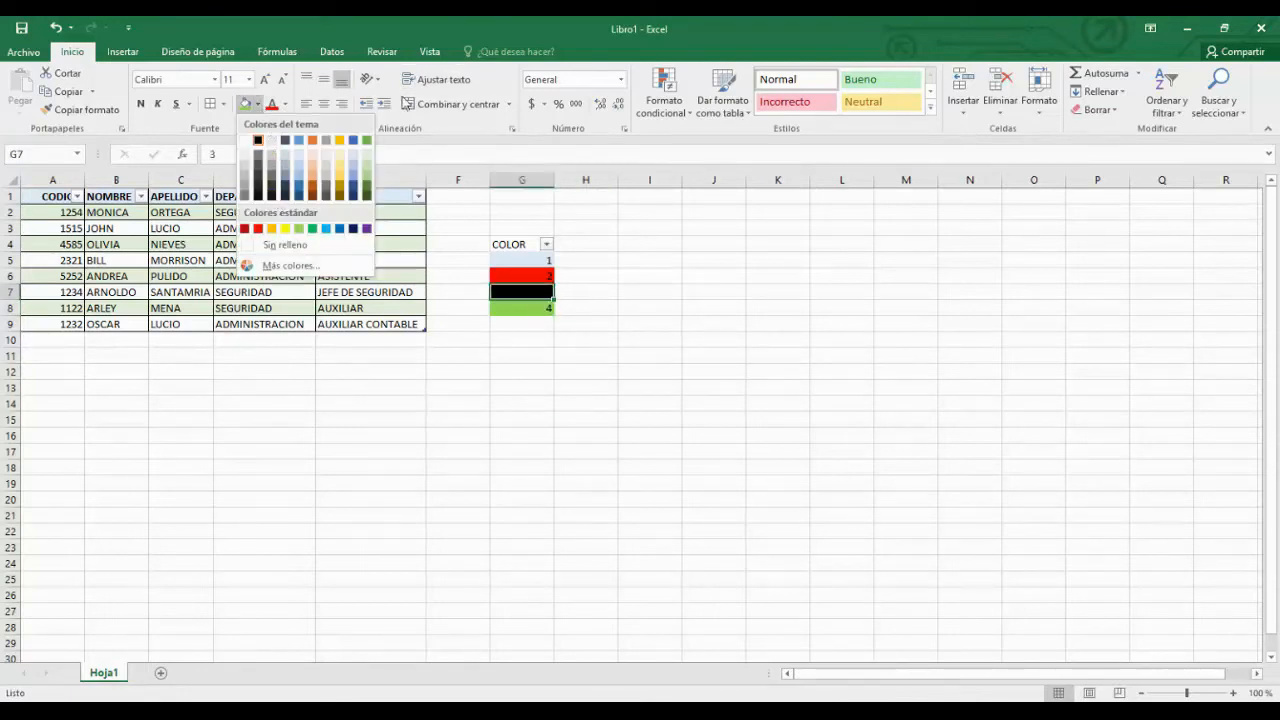
pyautogui.click(285, 104)
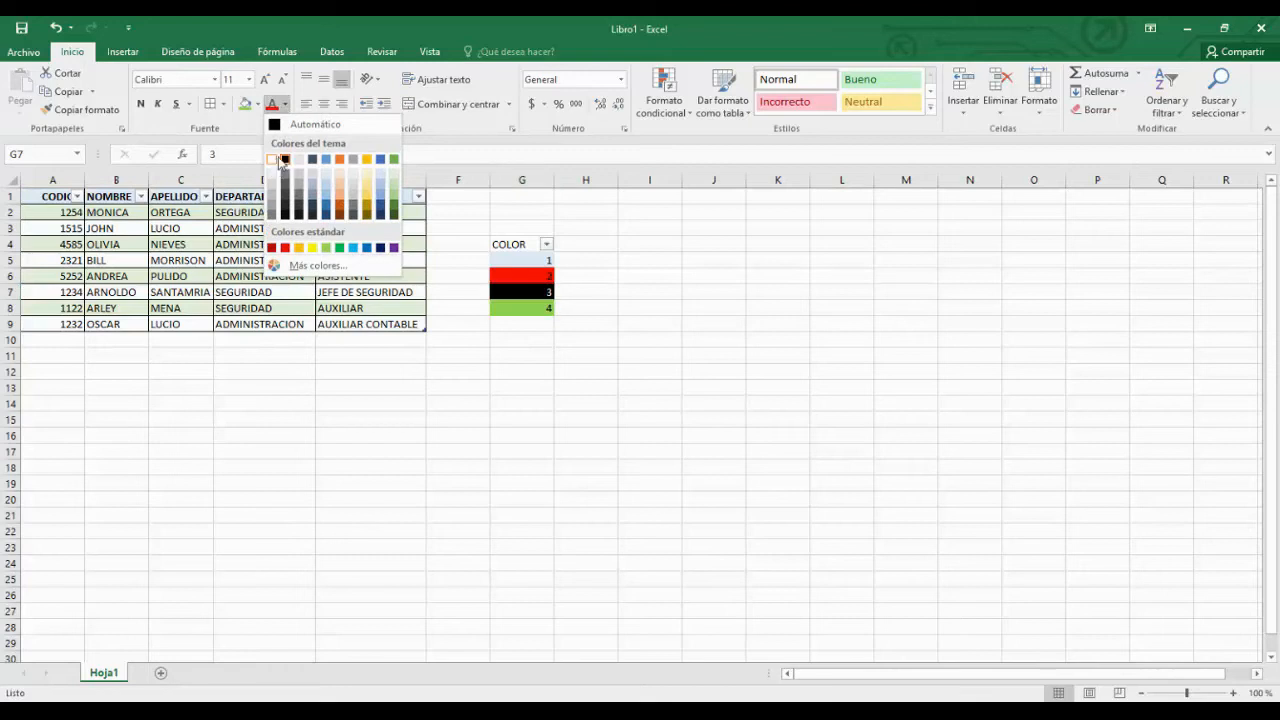
pyautogui.click(258, 104)
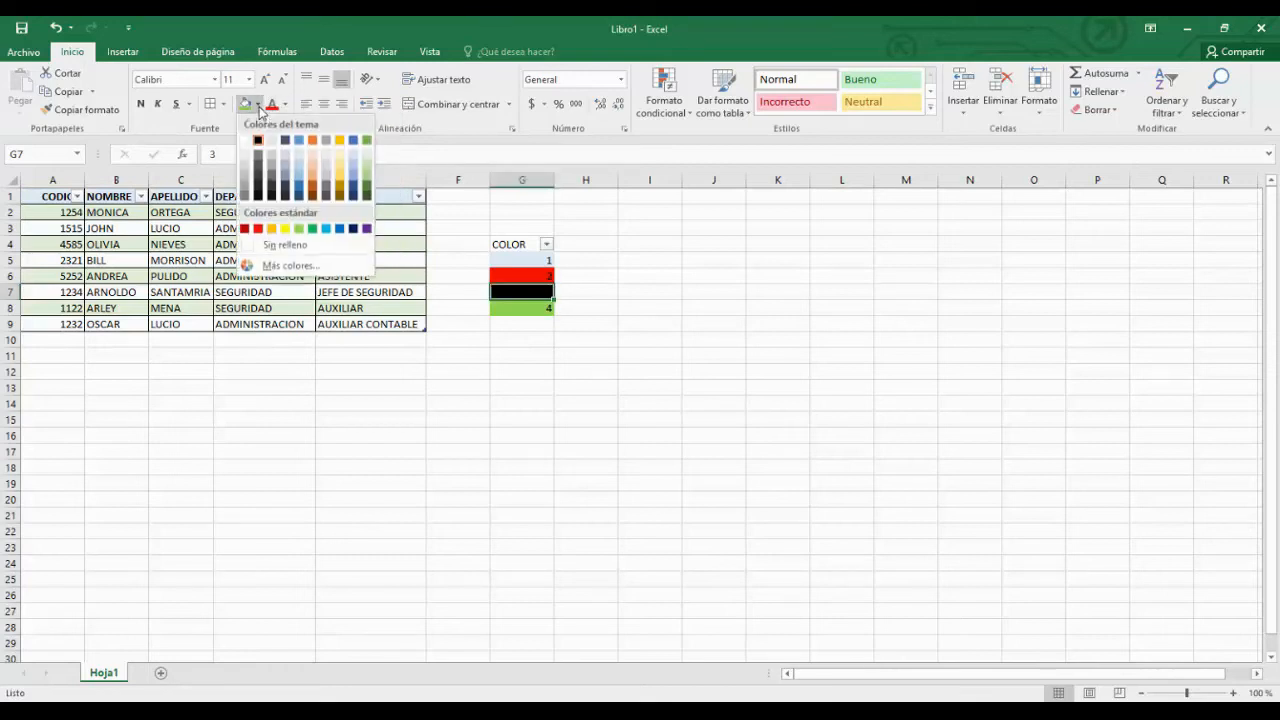
pyautogui.click(288, 236)
pyautogui.click(606, 414)
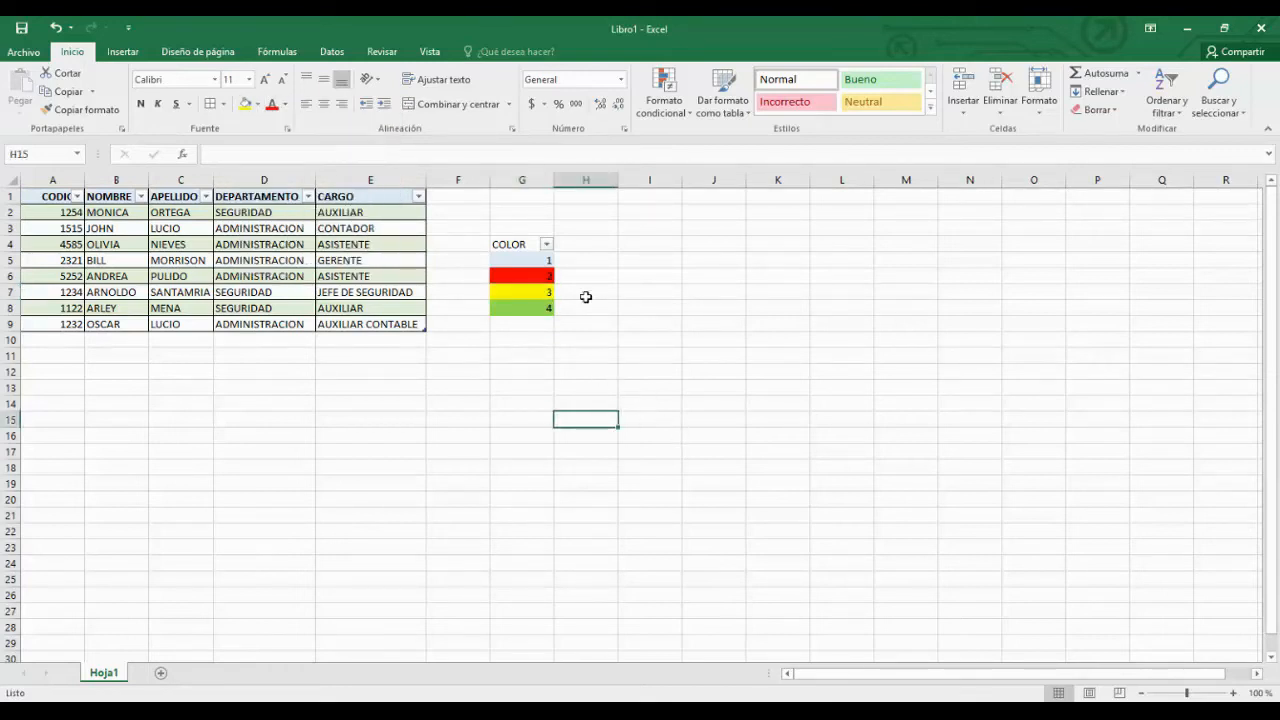
# Filter the COLOR column by the light blue cell color
pyautogui.click(546, 245)
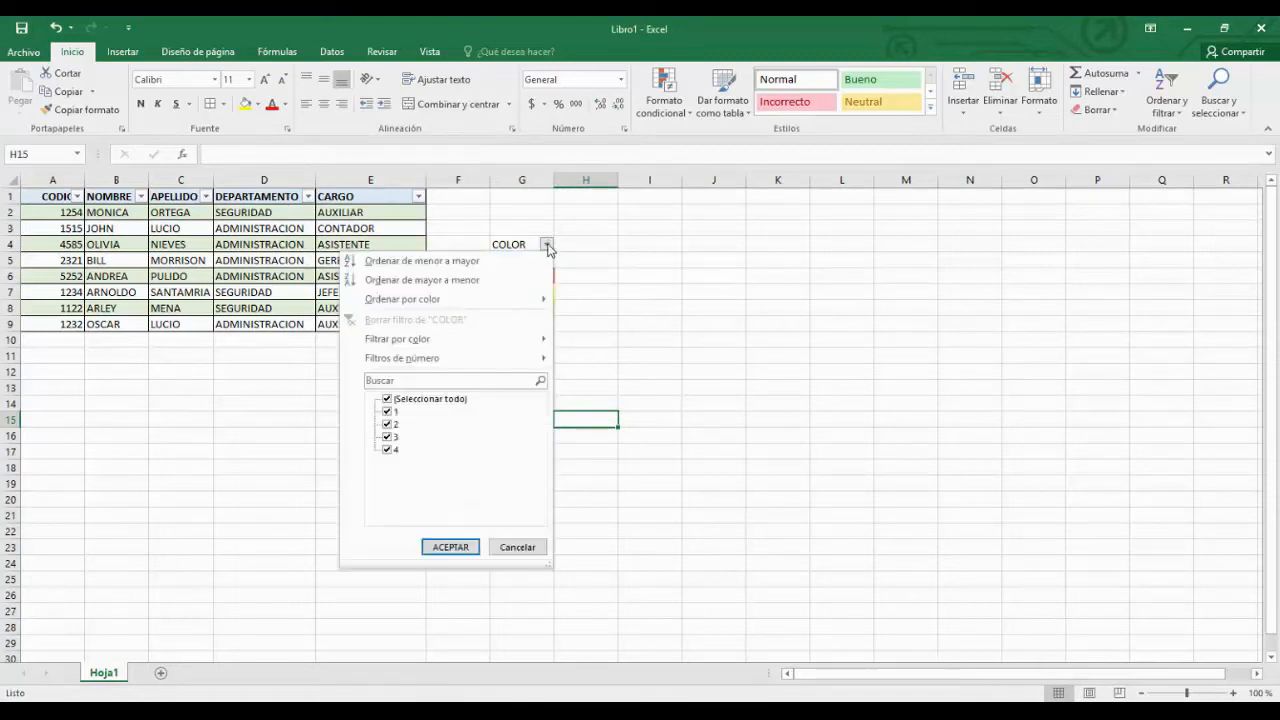
pyautogui.moveTo(486, 340)
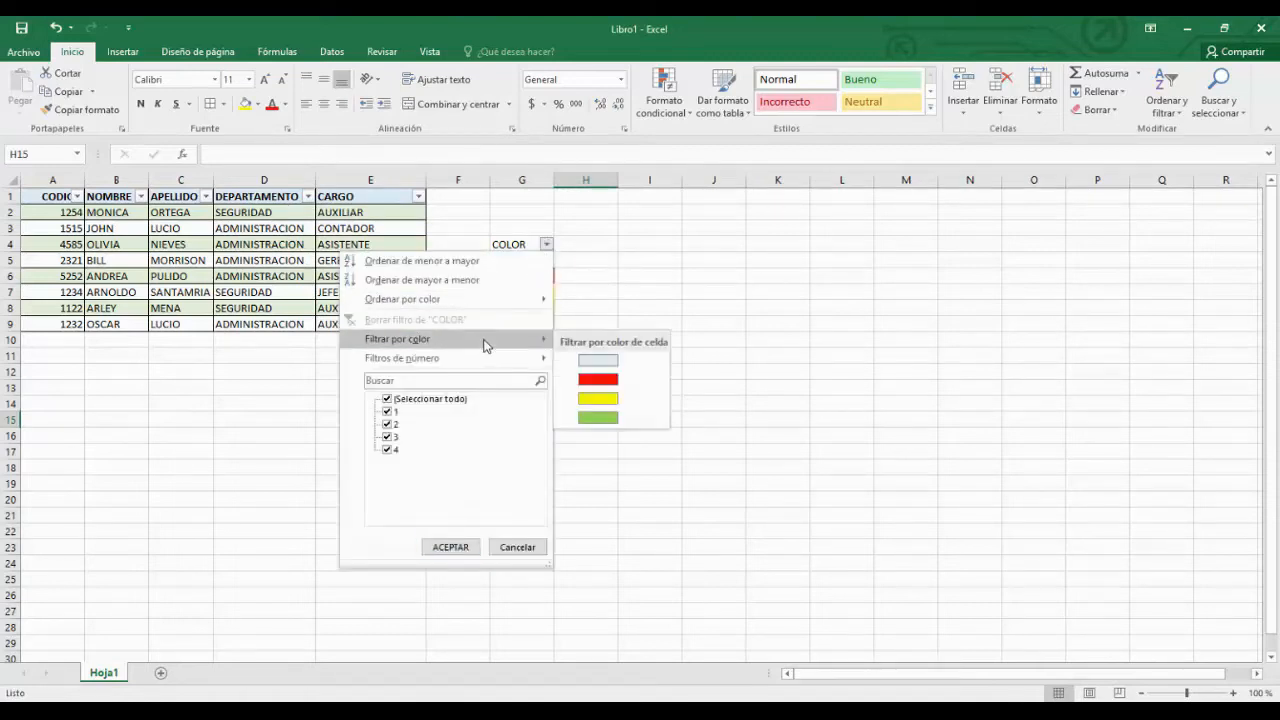
pyautogui.click(598, 362)
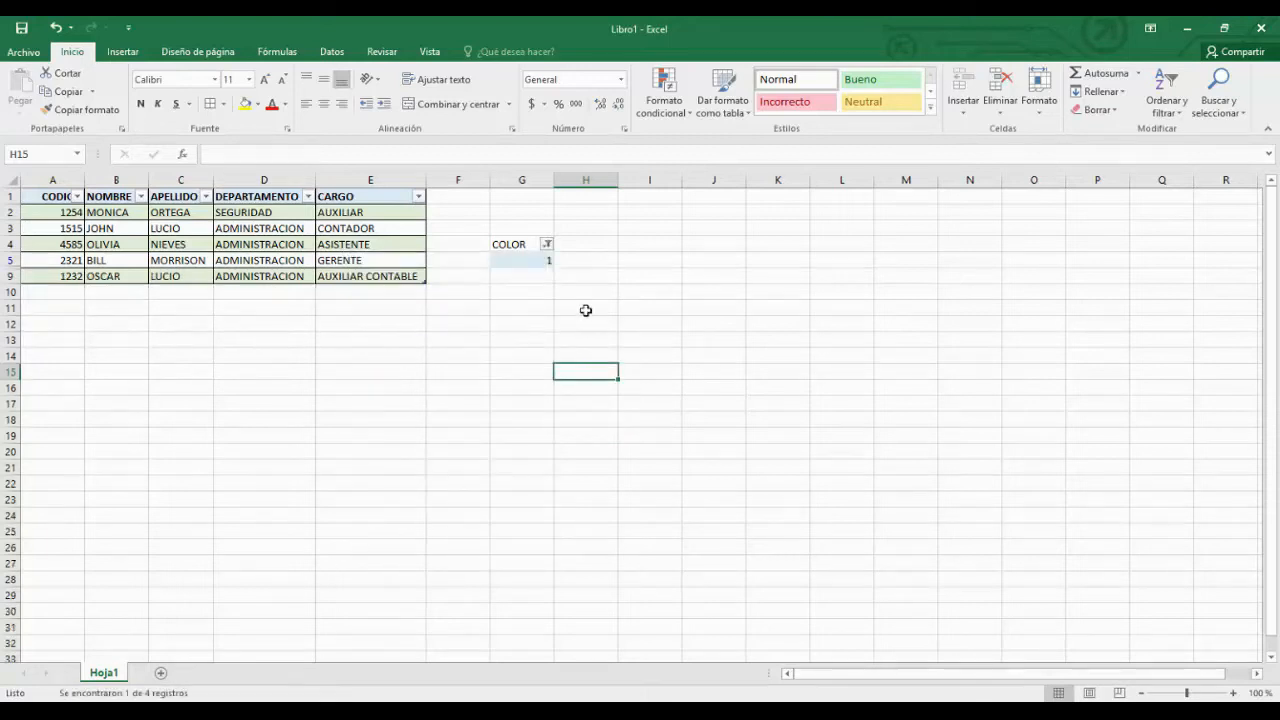
# Switch the COLOR column's color filter to the red cell color
pyautogui.click(547, 245)
pyautogui.moveTo(506, 352)
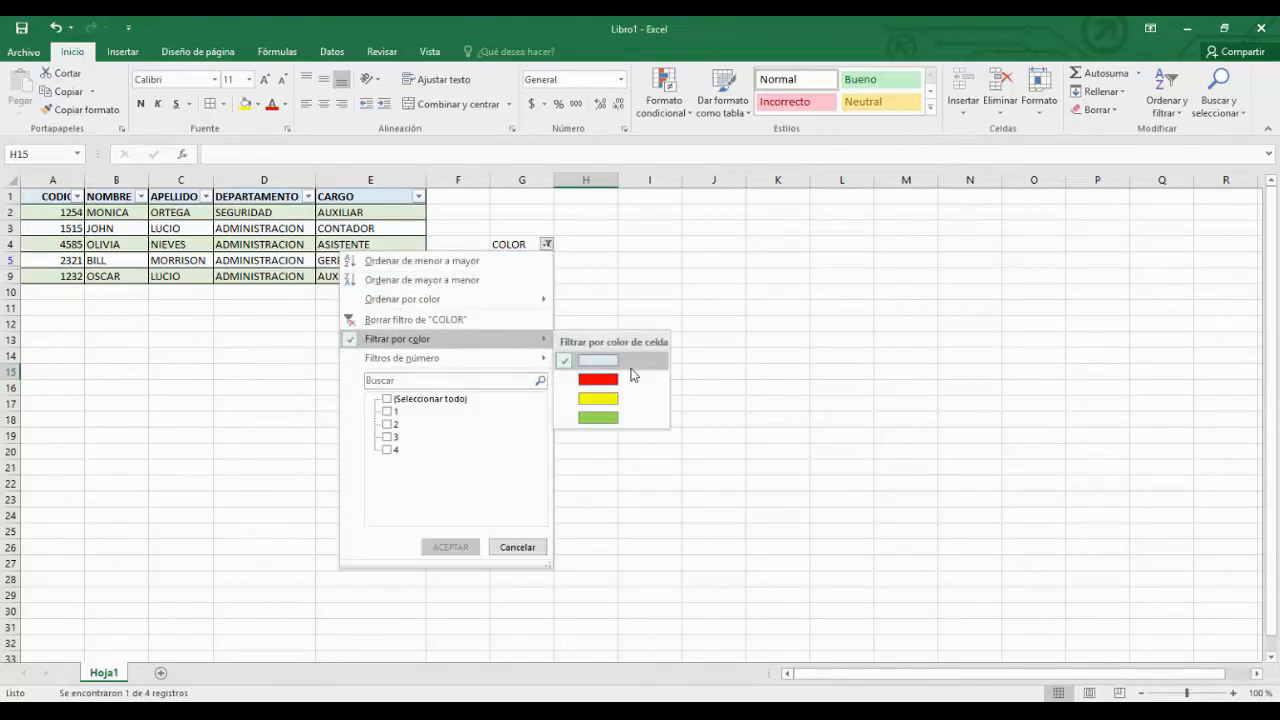
pyautogui.click(600, 378)
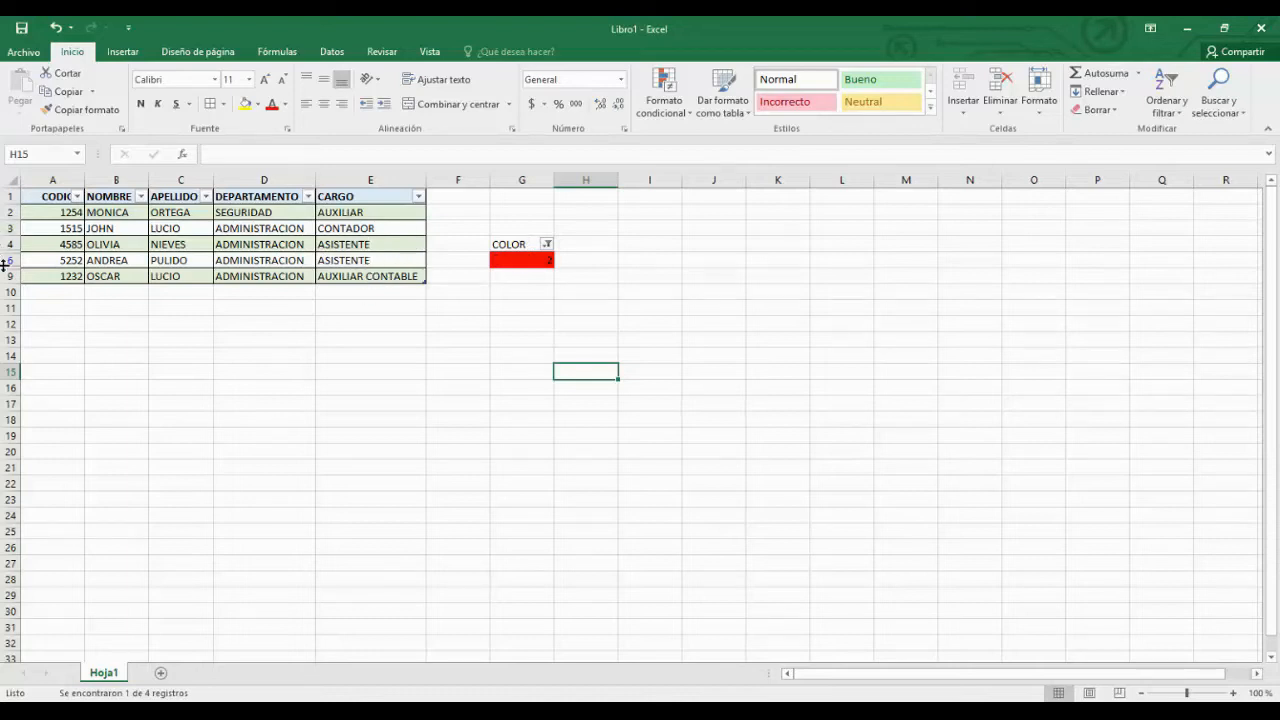
# Filter the COLOR column by the green cell color and clear the filter to bring back all rows
pyautogui.click(547, 245)
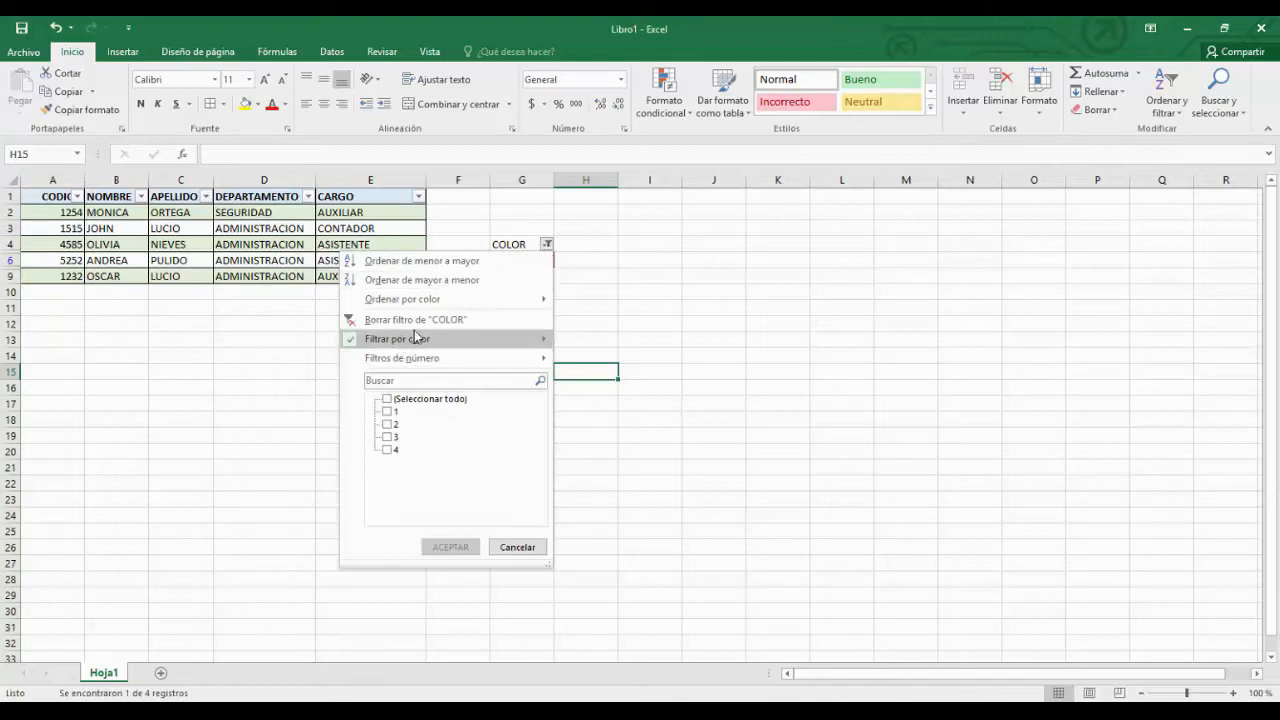
pyautogui.moveTo(462, 341)
pyautogui.click(600, 417)
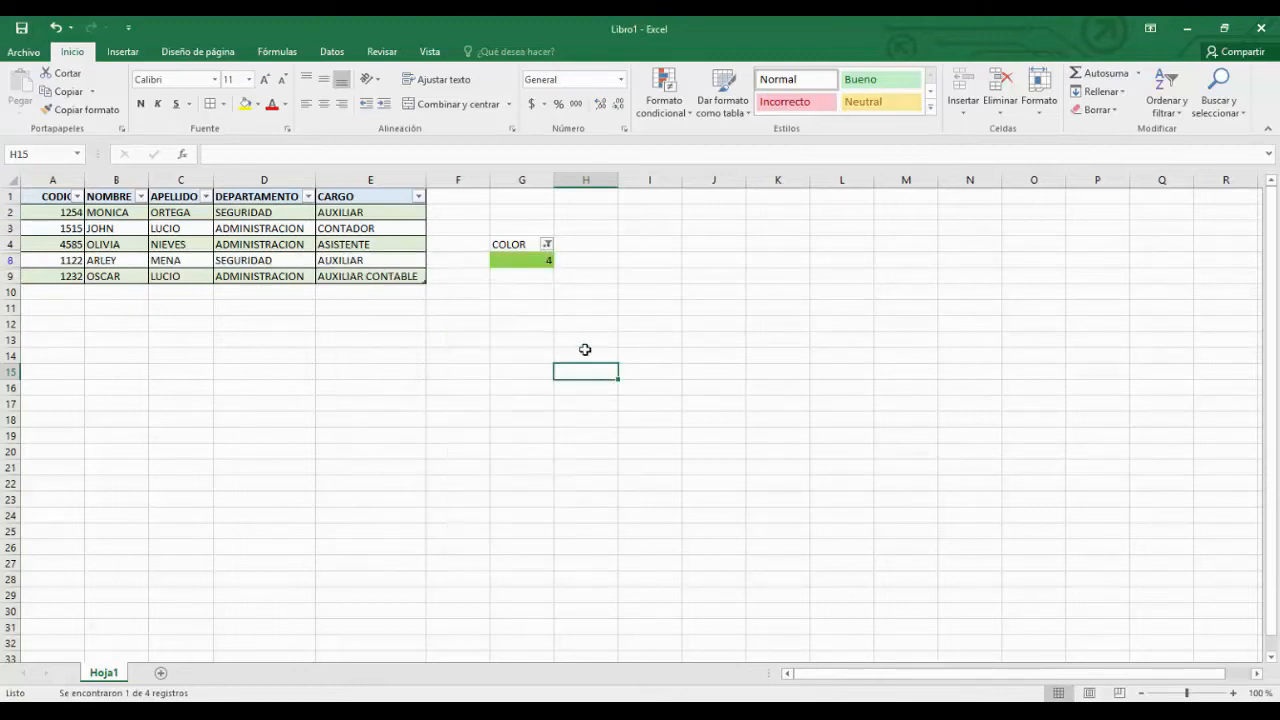
pyautogui.click(547, 245)
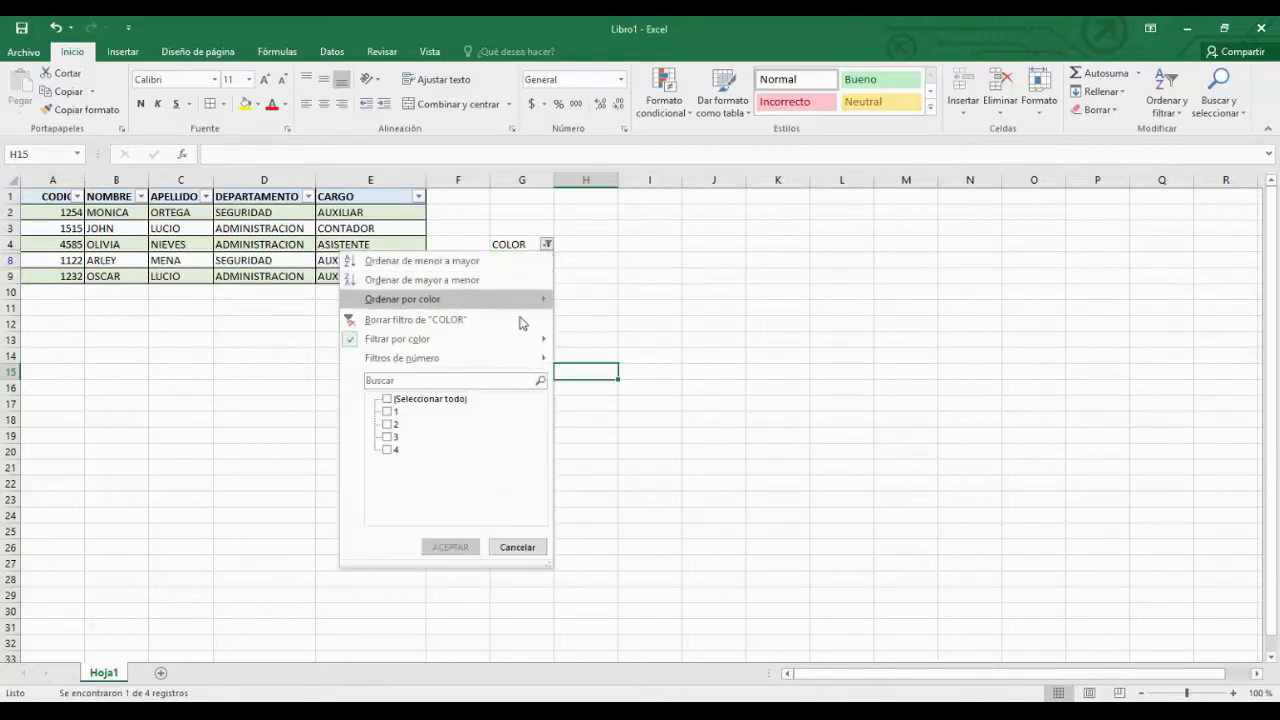
pyautogui.click(399, 322)
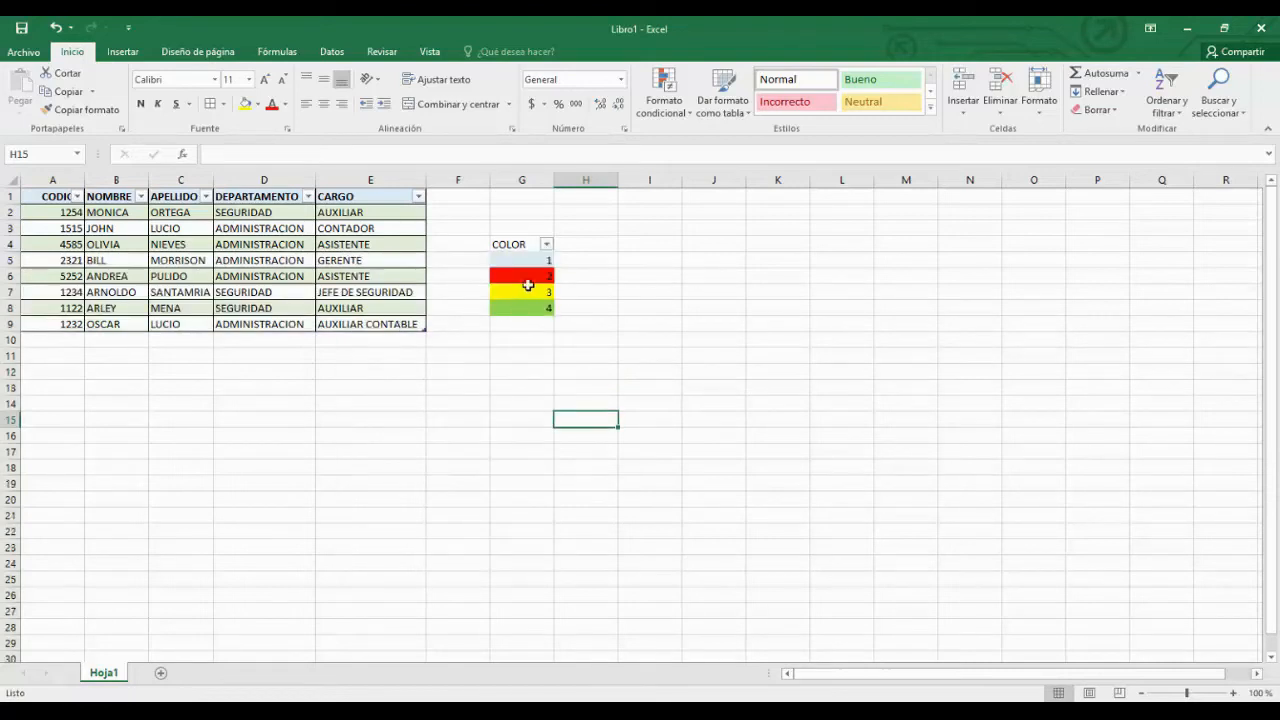
# Apply a number filter to the COLOR column that shows only rows equal to 4
pyautogui.click(547, 245)
pyautogui.moveTo(453, 359)
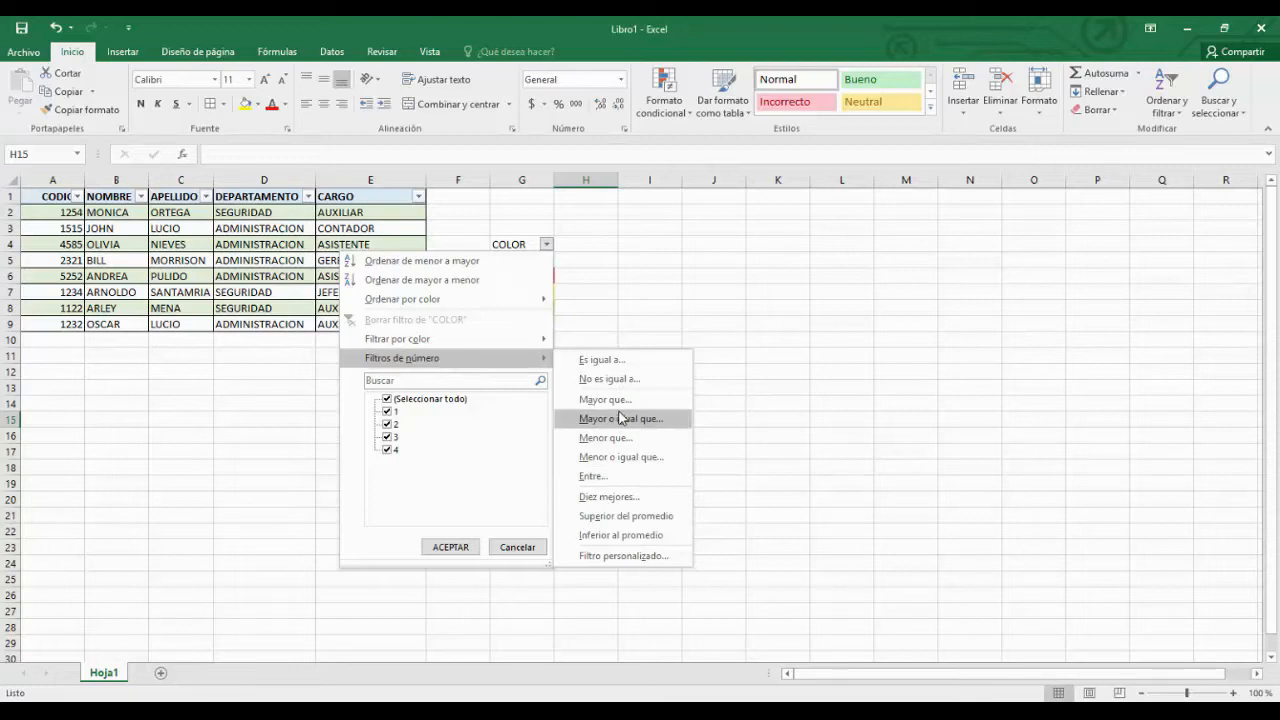
pyautogui.click(614, 364)
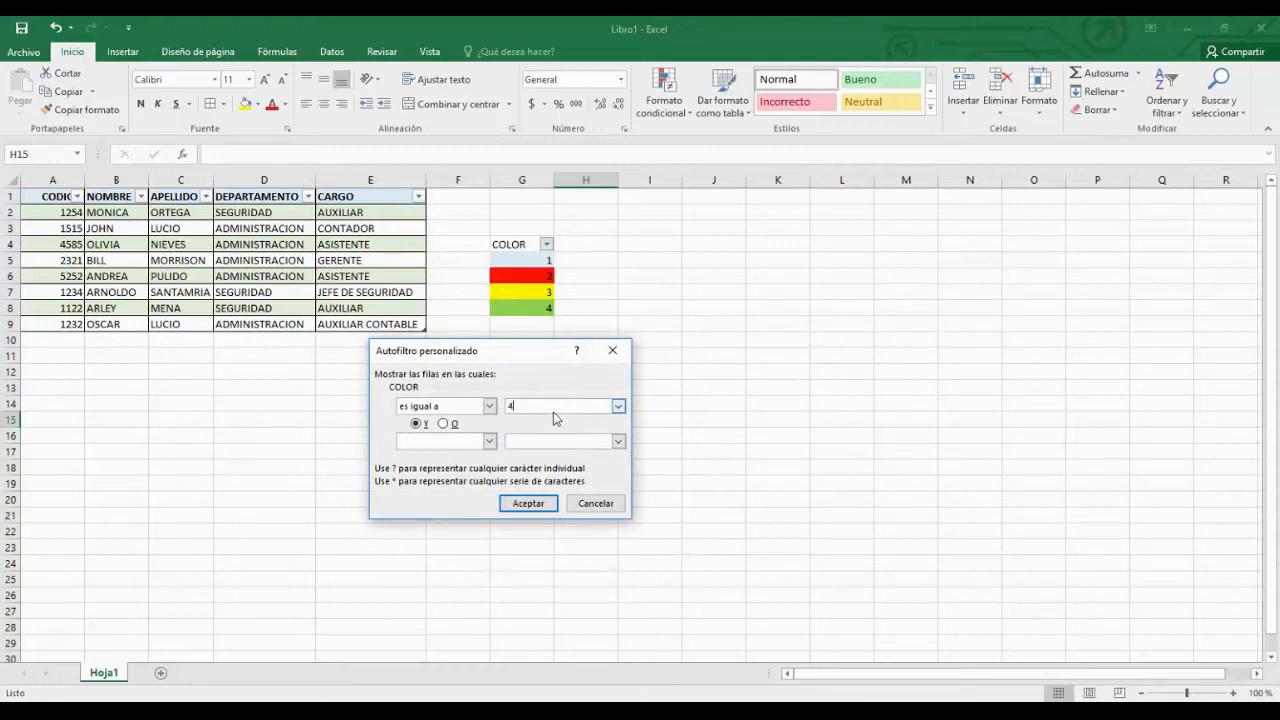
pyautogui.click(528, 503)
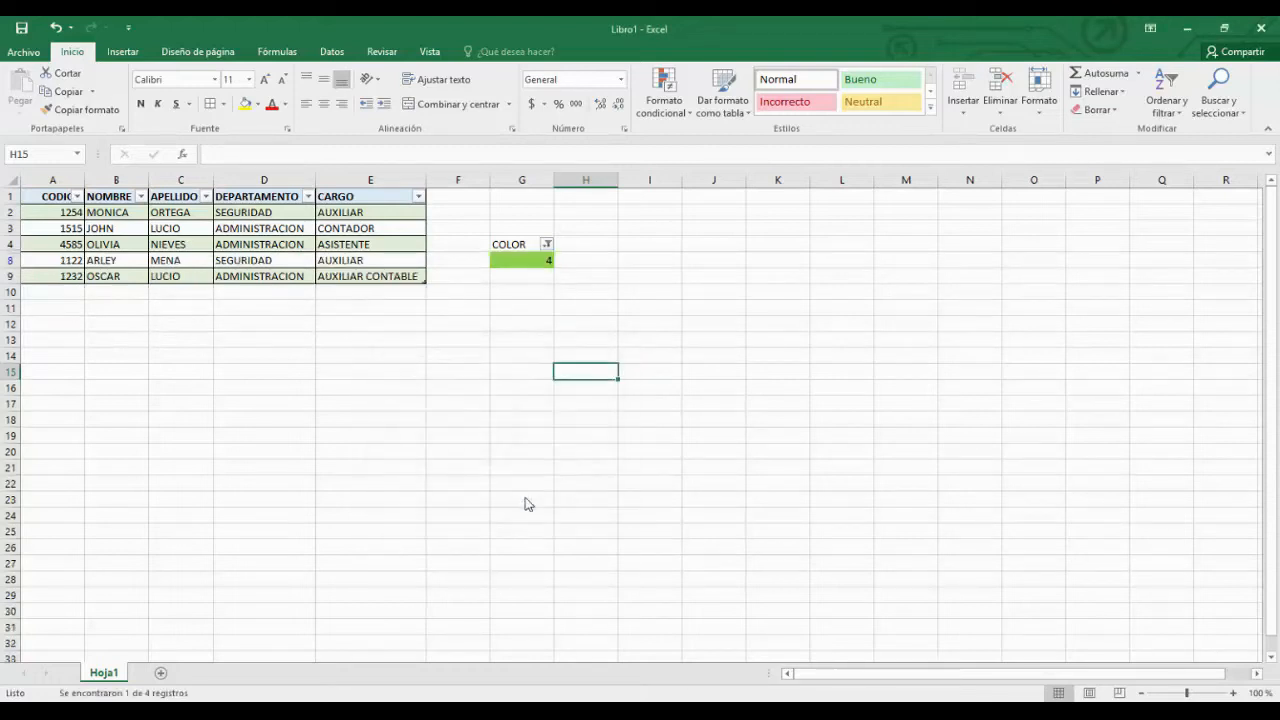
# Change the COLOR column's custom number filter to "no es igual a" 1
pyautogui.click(548, 245)
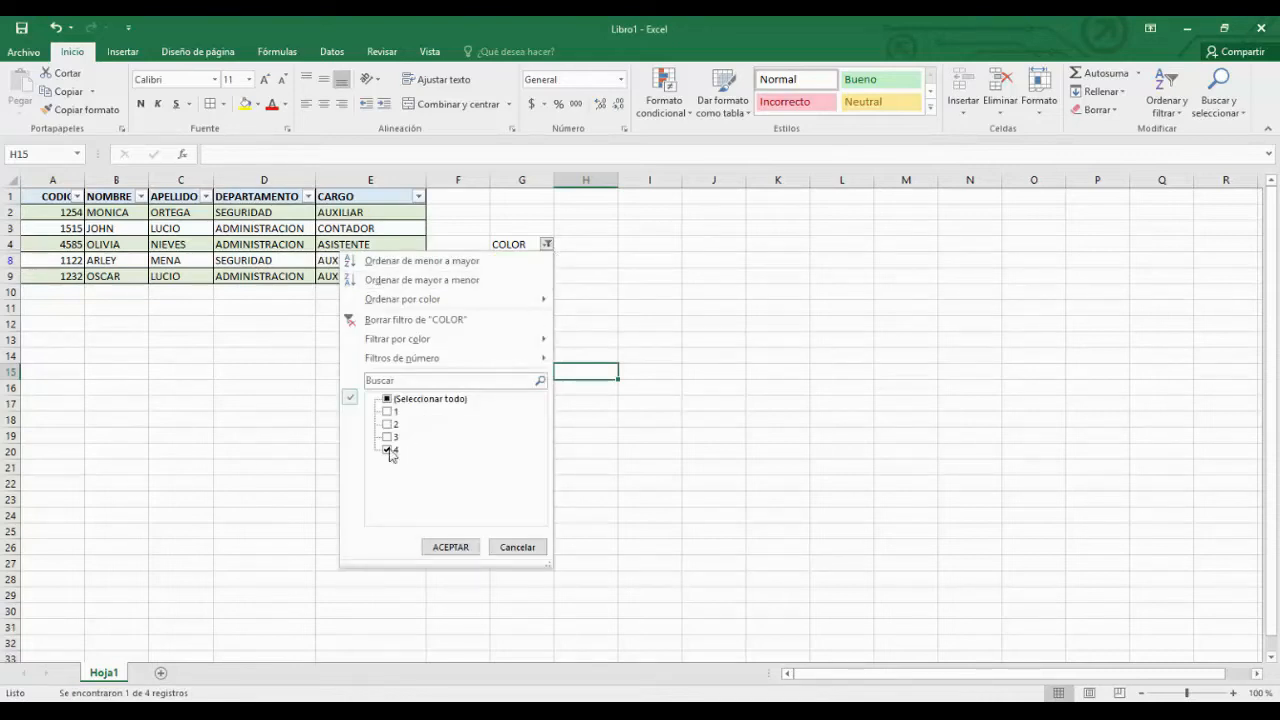
pyautogui.click(608, 366)
pyautogui.click(490, 406)
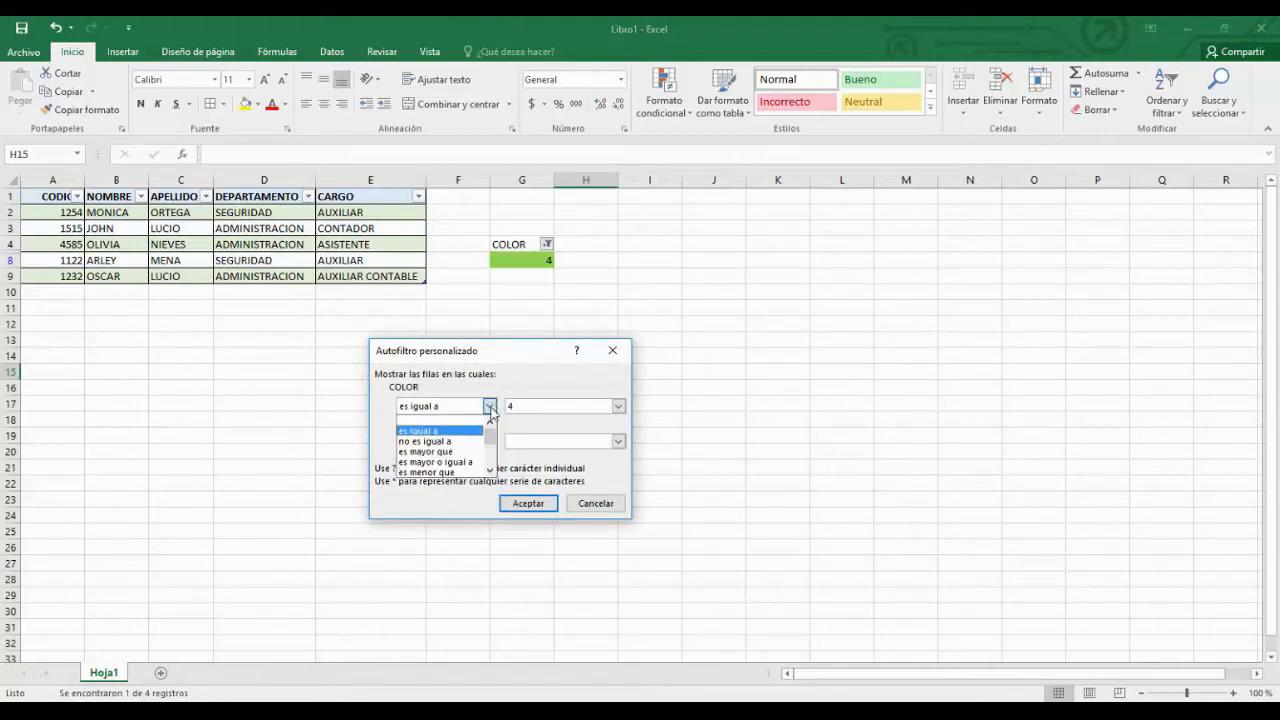
pyautogui.scroll(-1, 460, 460)
pyautogui.scroll(-1, 464, 463)
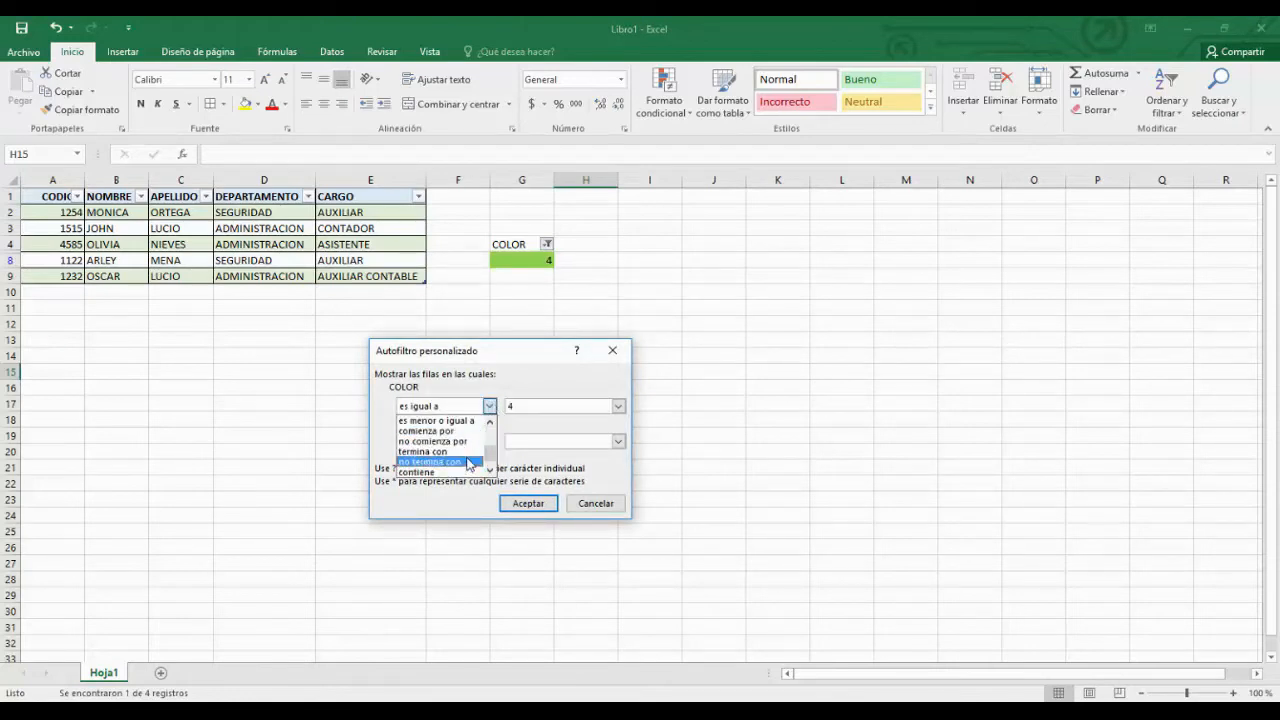
pyautogui.scroll(4, 460, 468)
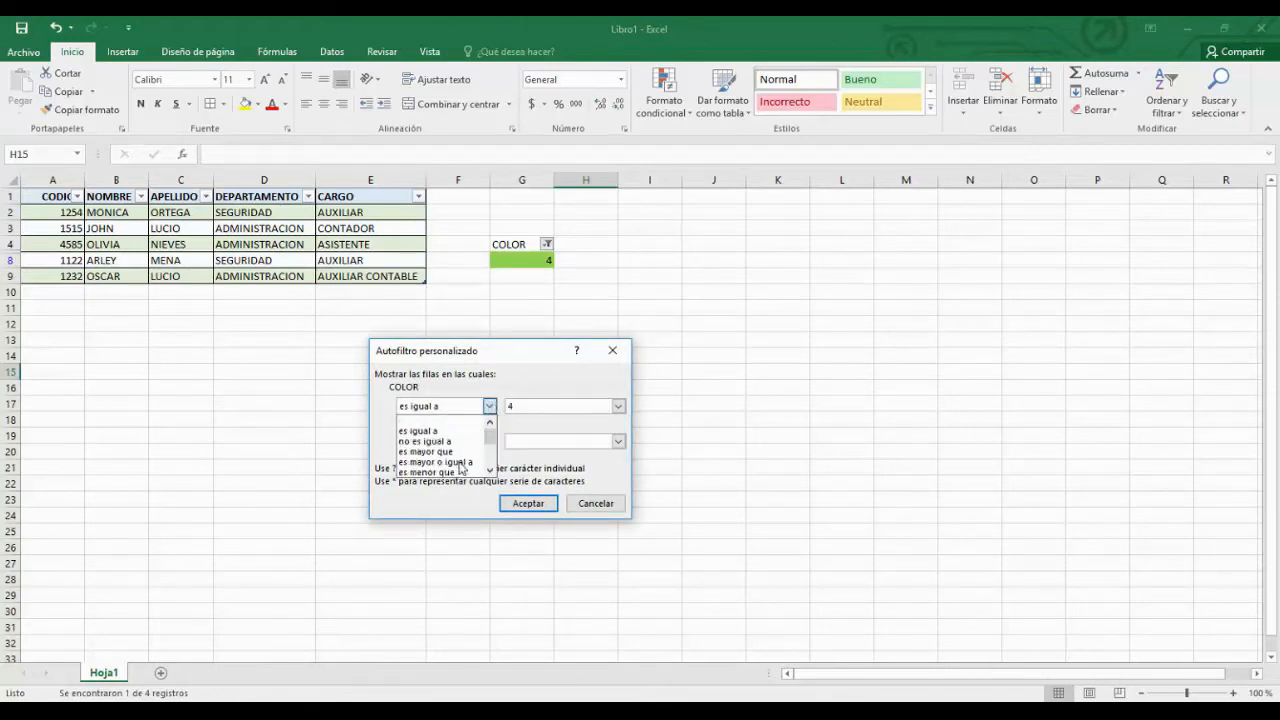
pyautogui.click(457, 441)
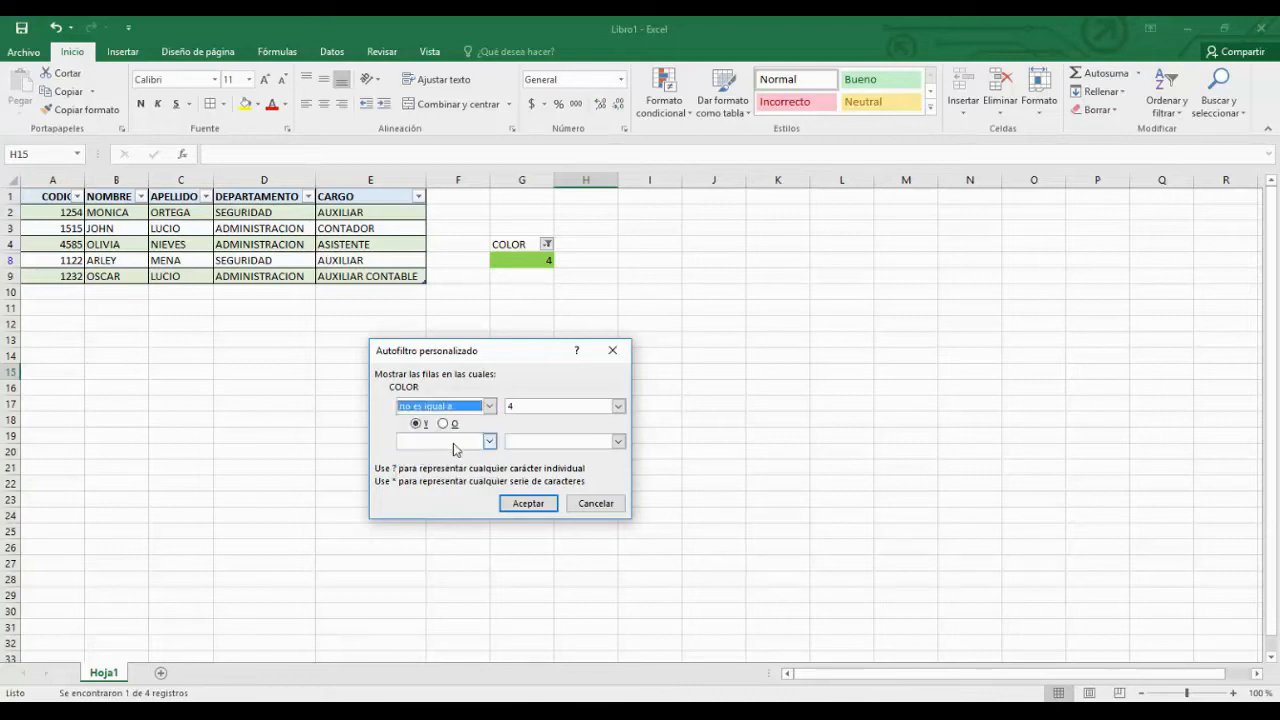
pyautogui.click(512, 407)
pyautogui.doubleClick(512, 407)
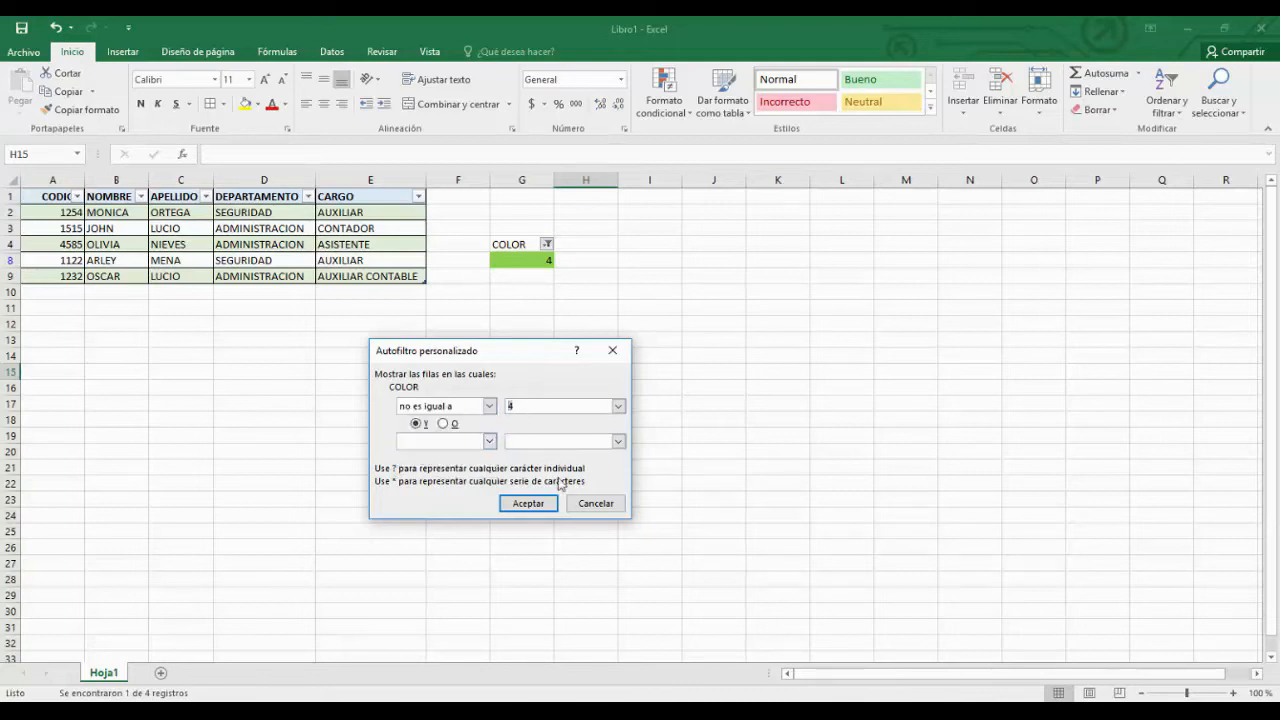
pyautogui.click(525, 500)
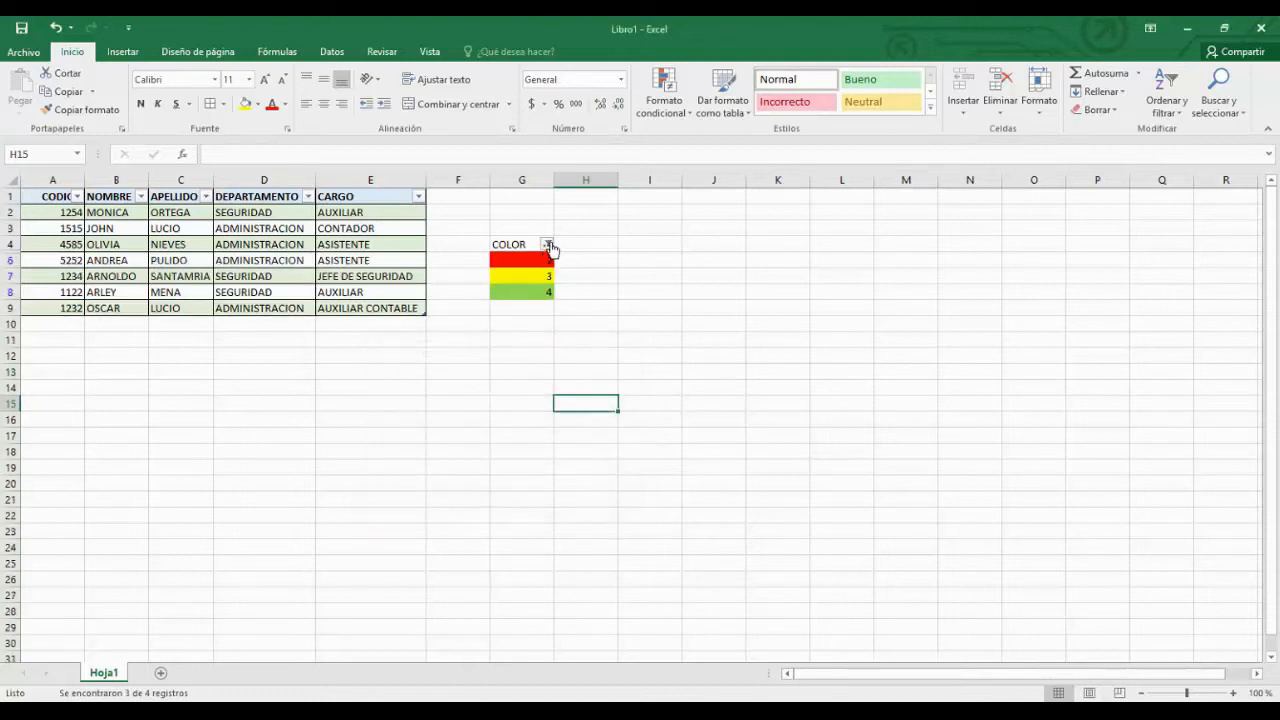
# Apply the COLOR column's "no es igual a" filter with an empty value, and clear the column's filter
pyautogui.click(547, 244)
pyautogui.moveTo(421, 371)
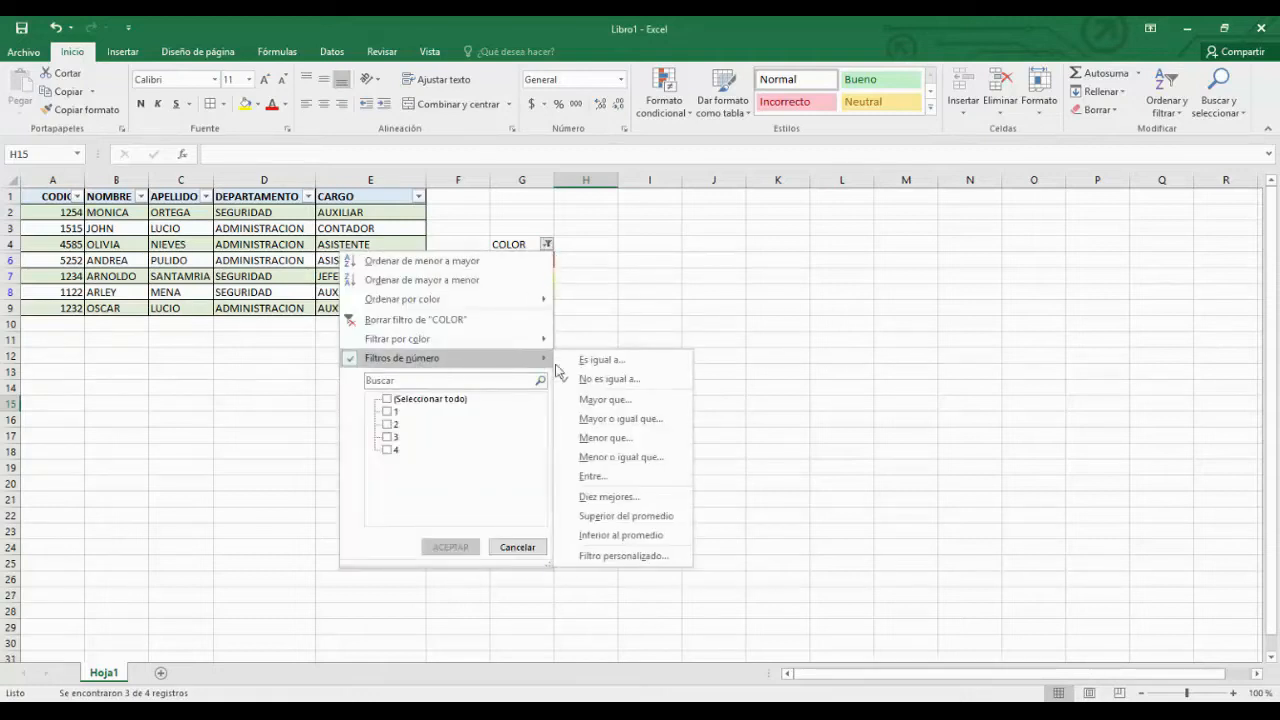
pyautogui.click(588, 388)
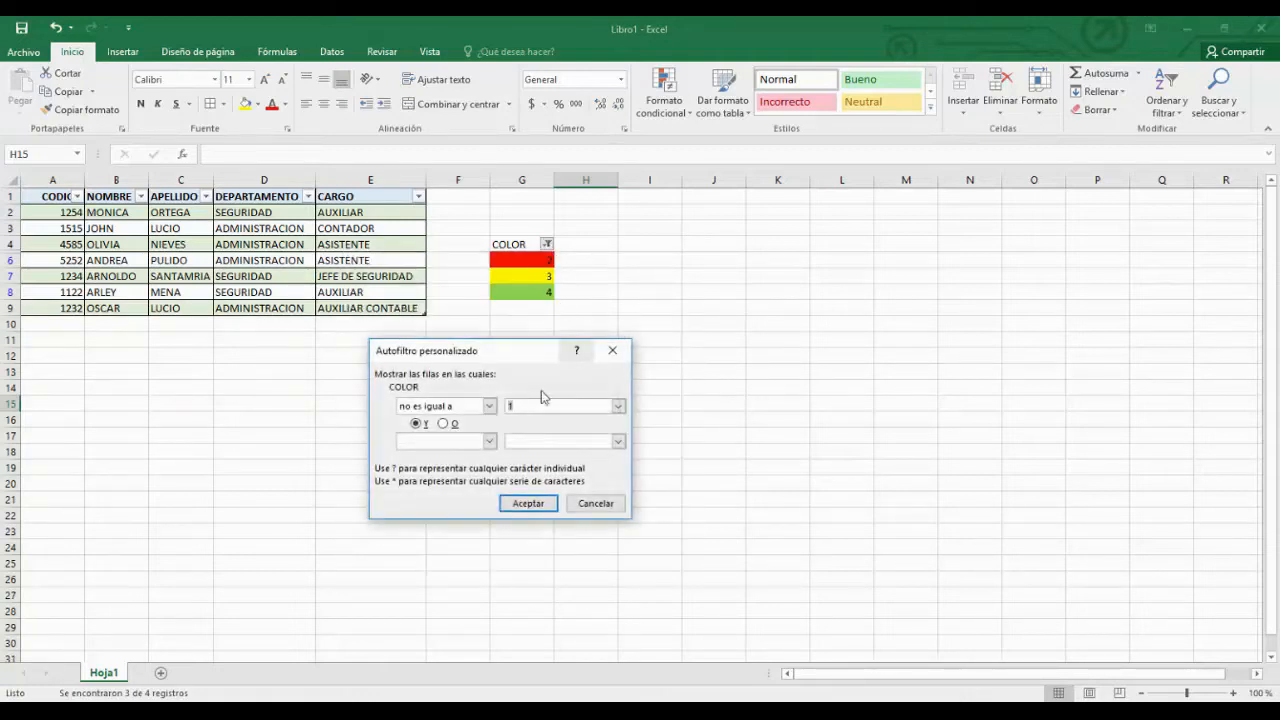
pyautogui.click(528, 503)
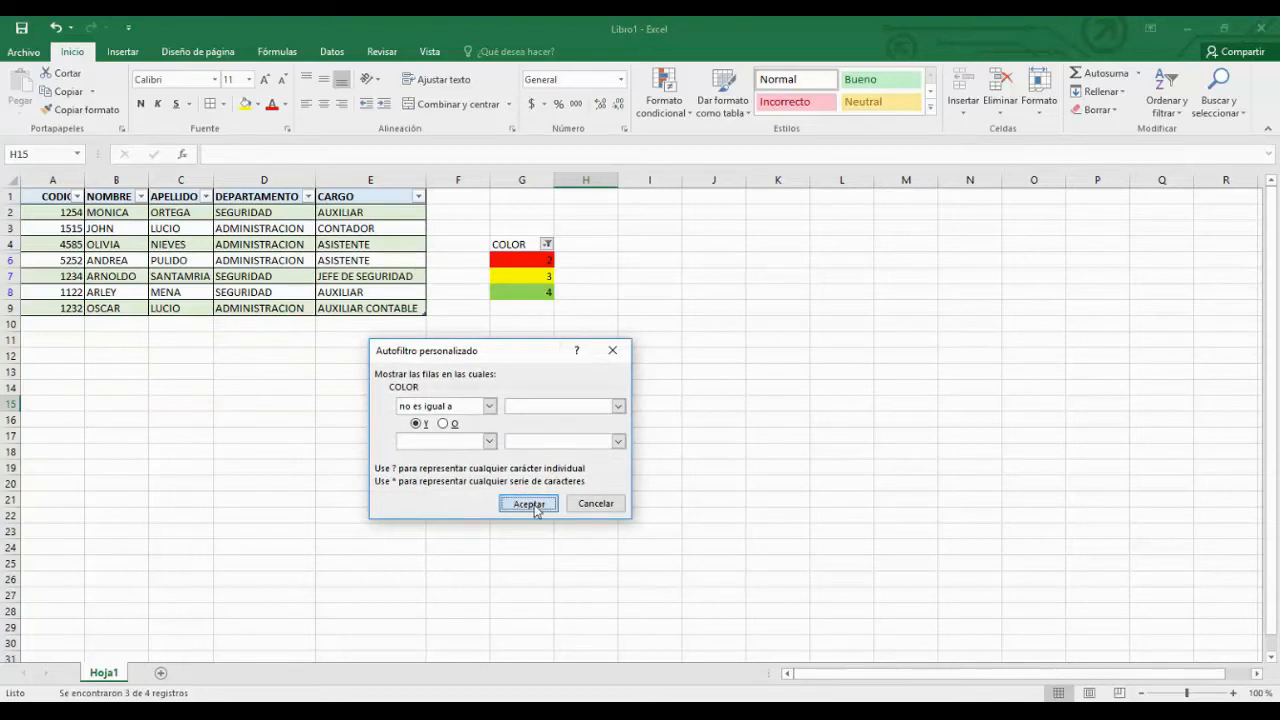
pyautogui.click(548, 244)
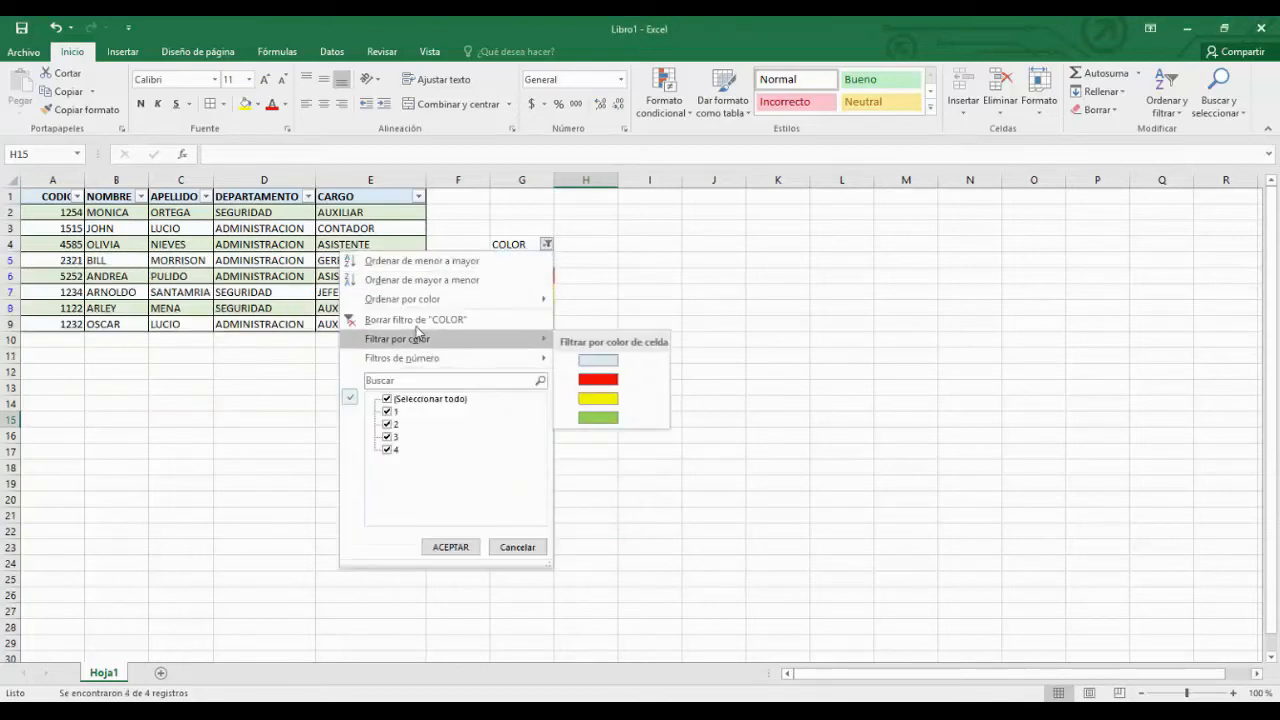
pyautogui.click(420, 318)
# Delete column G, which holds the COLOR list, from the sheet
pyautogui.click(537, 180)
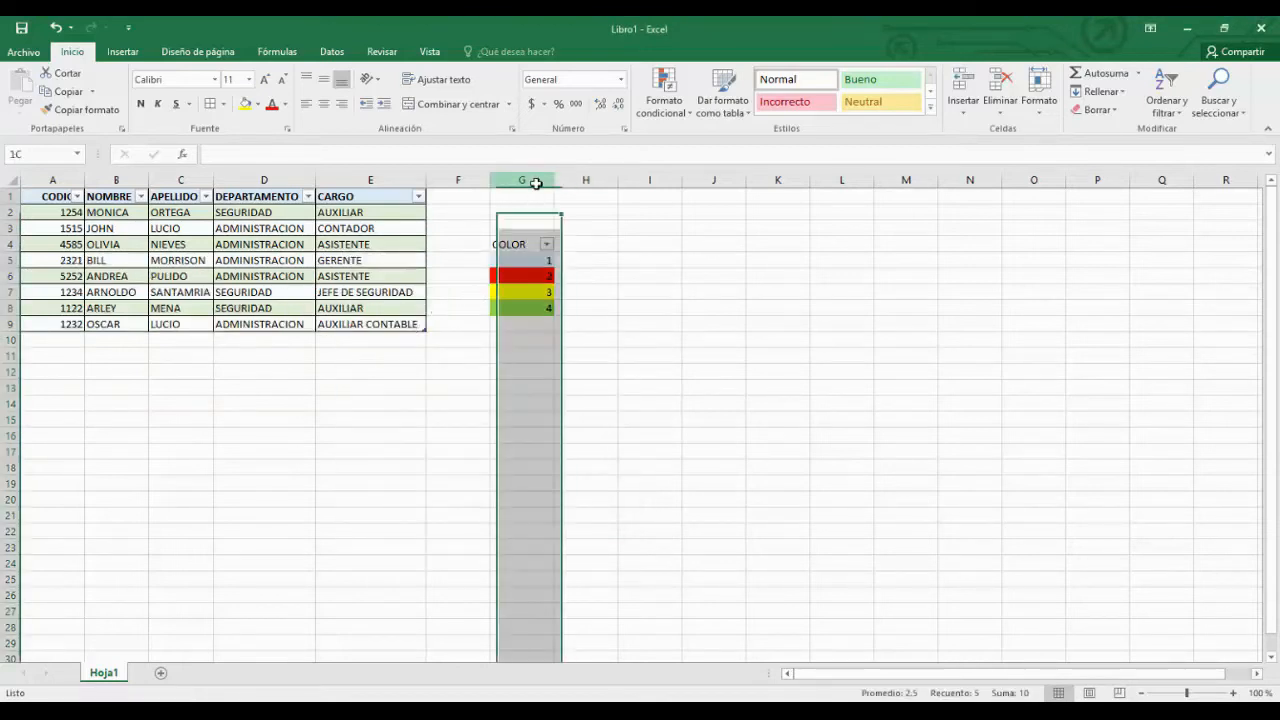
pyautogui.rightClick(537, 182)
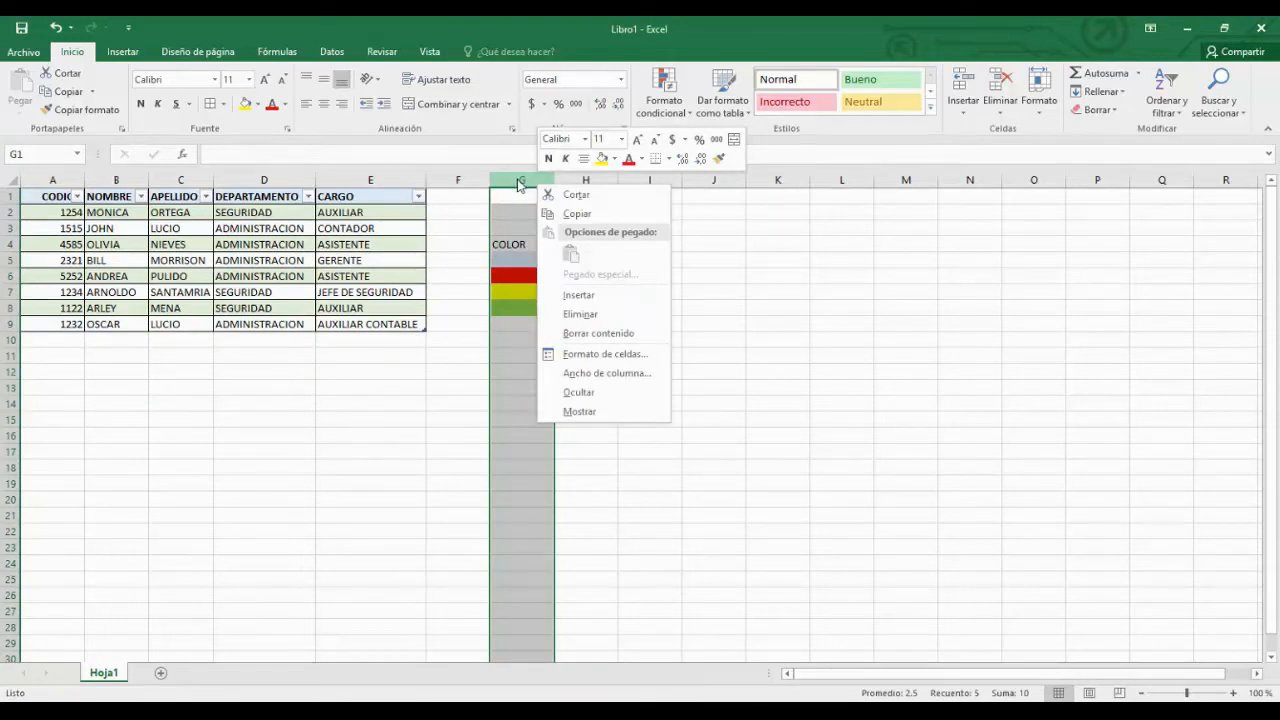
pyautogui.rightClick(518, 180)
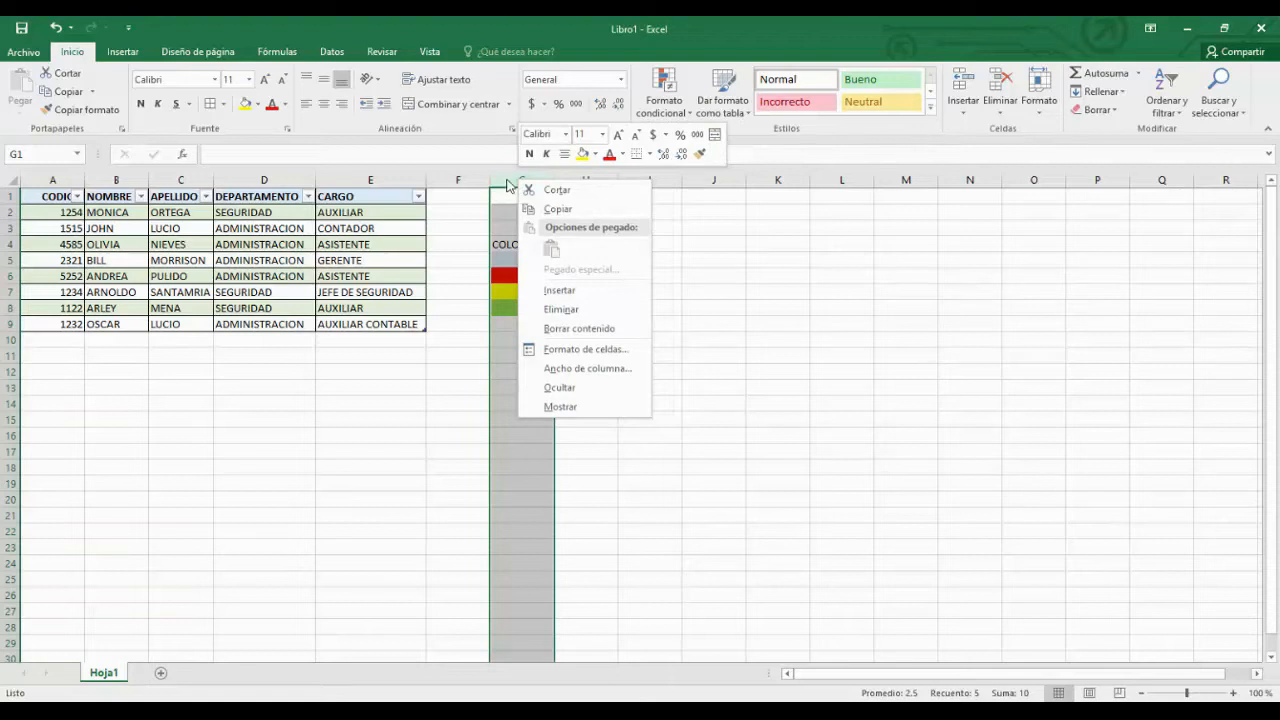
pyautogui.rightClick(506, 182)
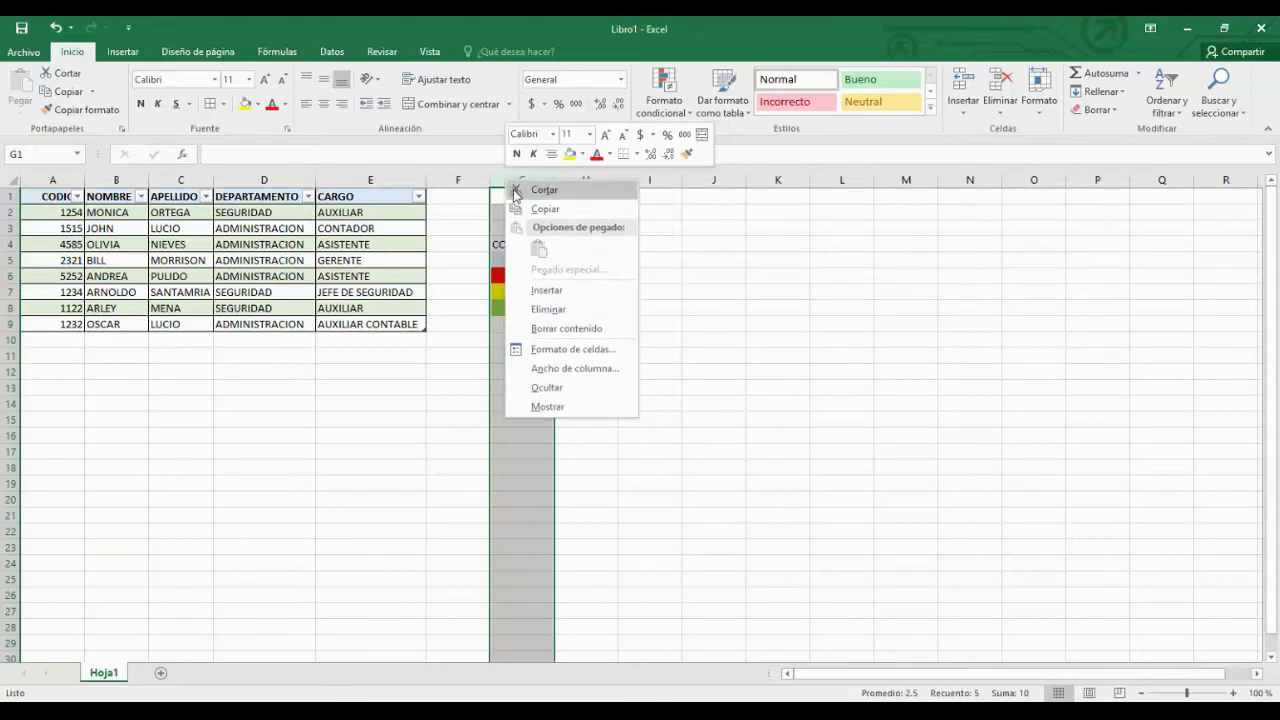
pyautogui.click(558, 316)
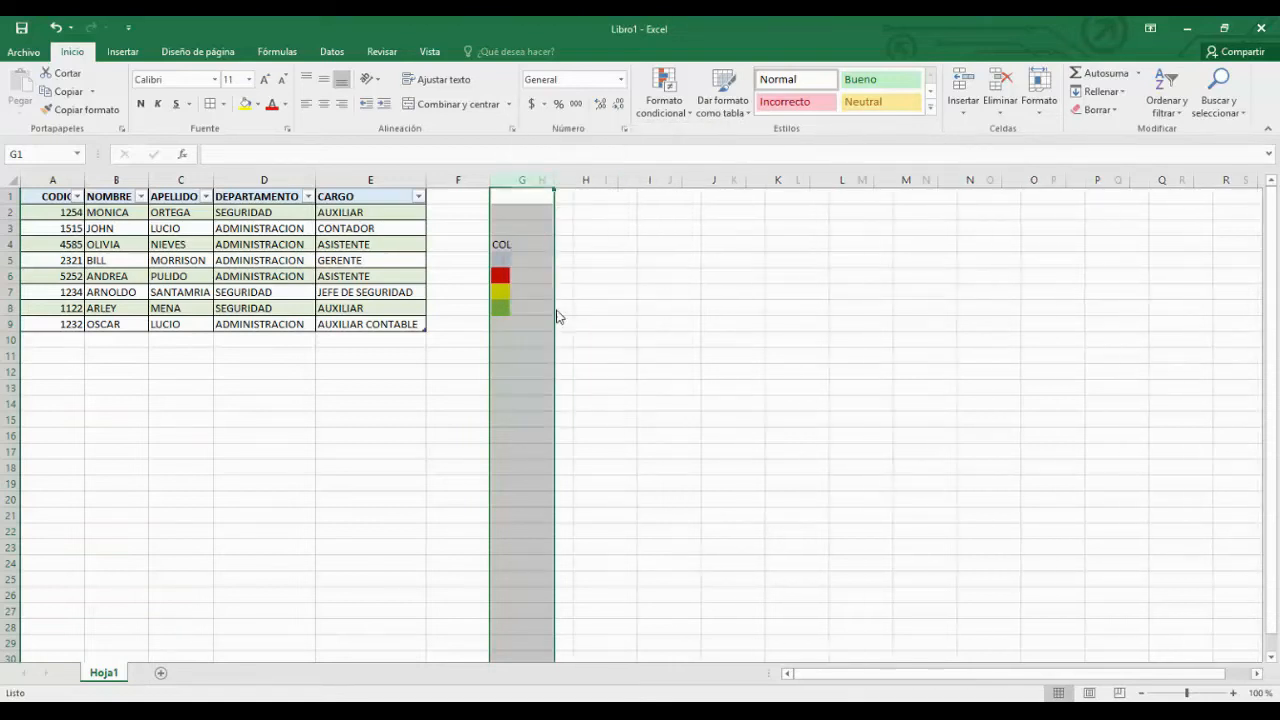
pyautogui.click(602, 352)
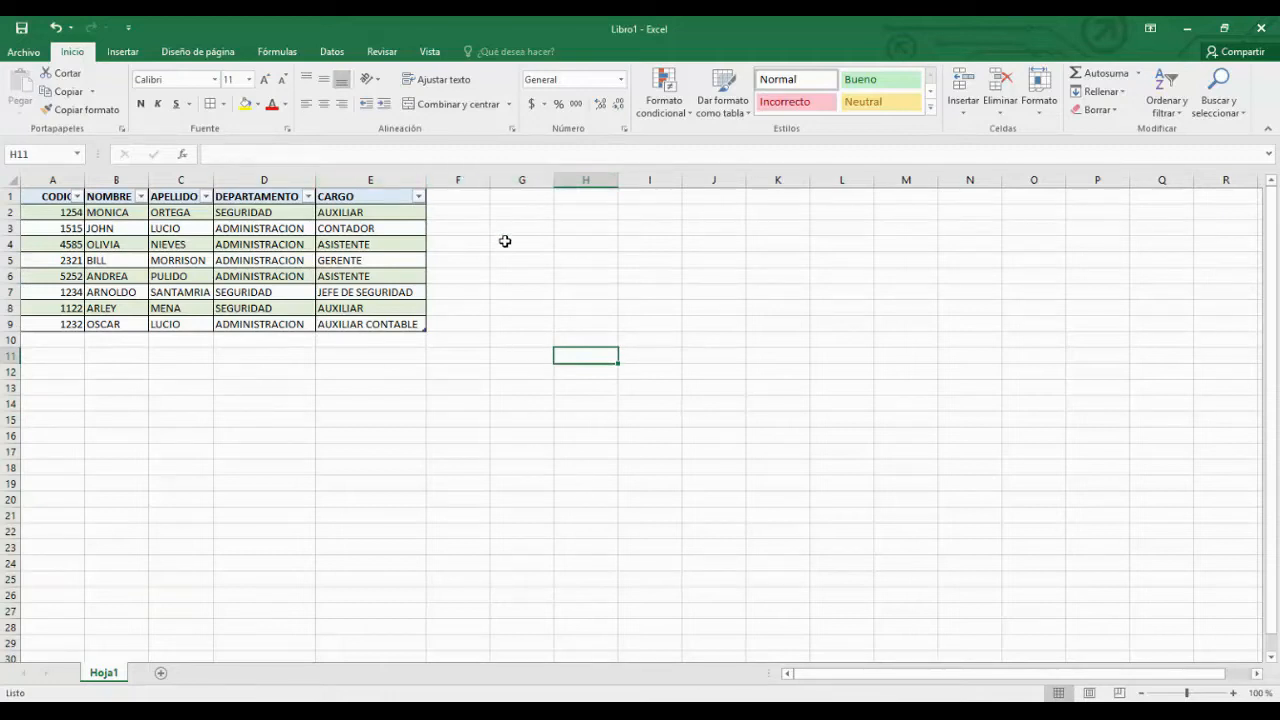
# Hide column G and show it again by unhiding across the neighbouring columns F and H
pyautogui.rightClick(524, 184)
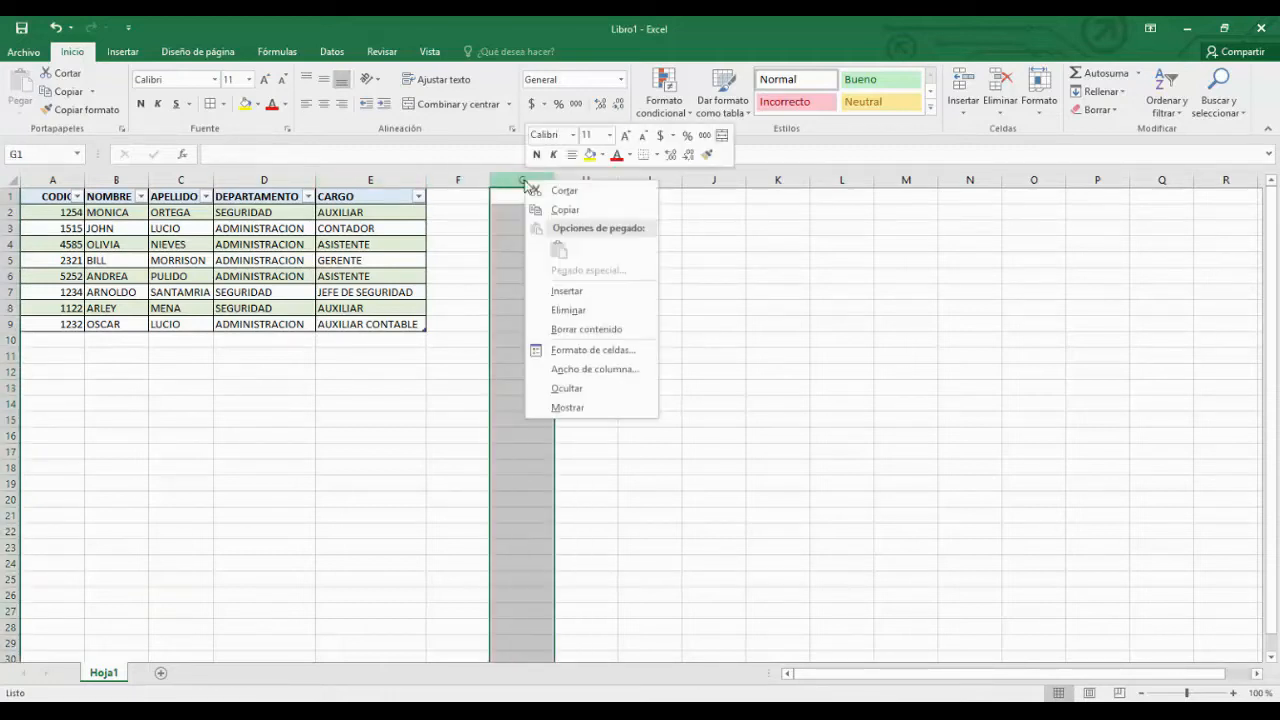
pyautogui.click(567, 389)
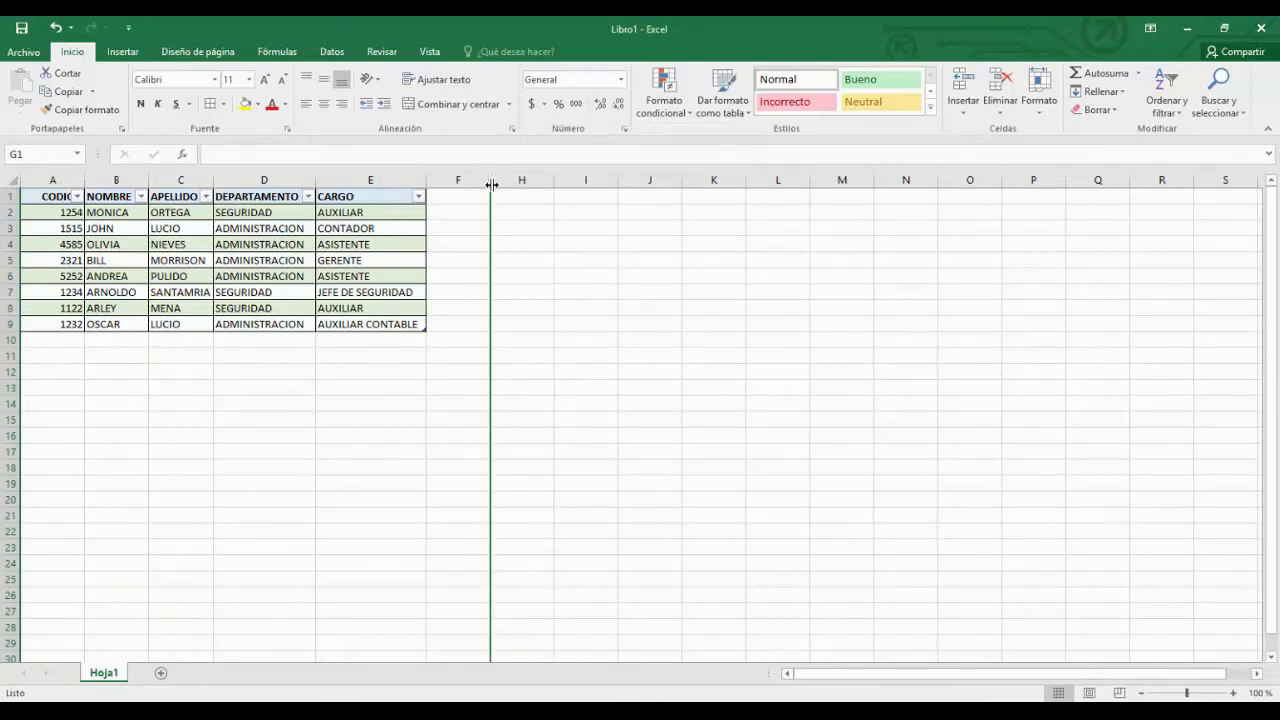
pyautogui.click(546, 418)
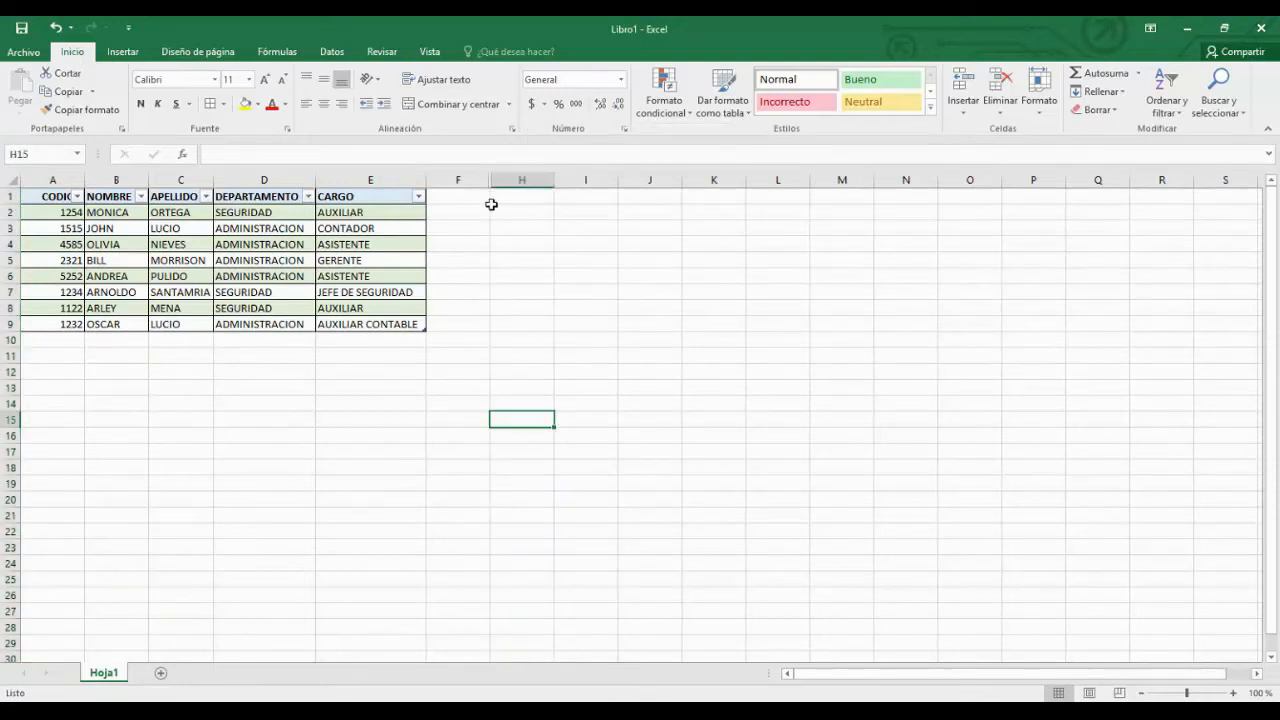
pyautogui.moveTo(505, 179); pyautogui.dragTo(480, 180)
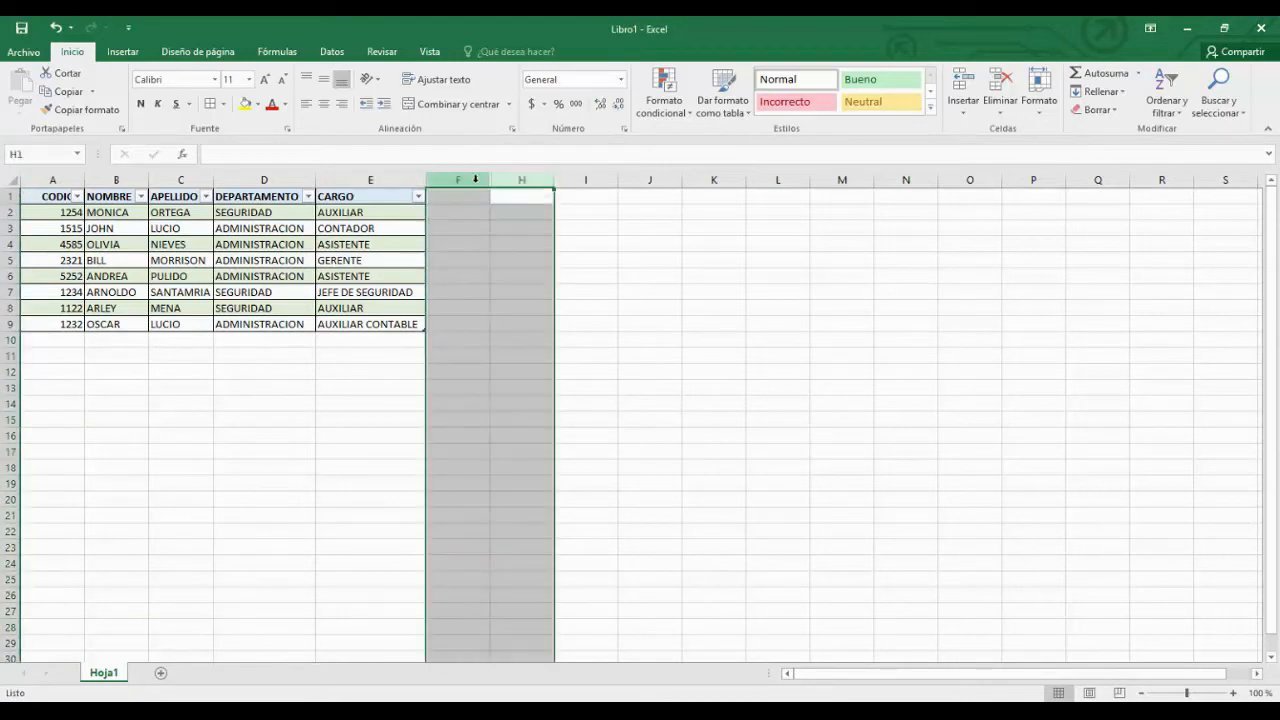
pyautogui.rightClick(479, 184)
pyautogui.click(519, 409)
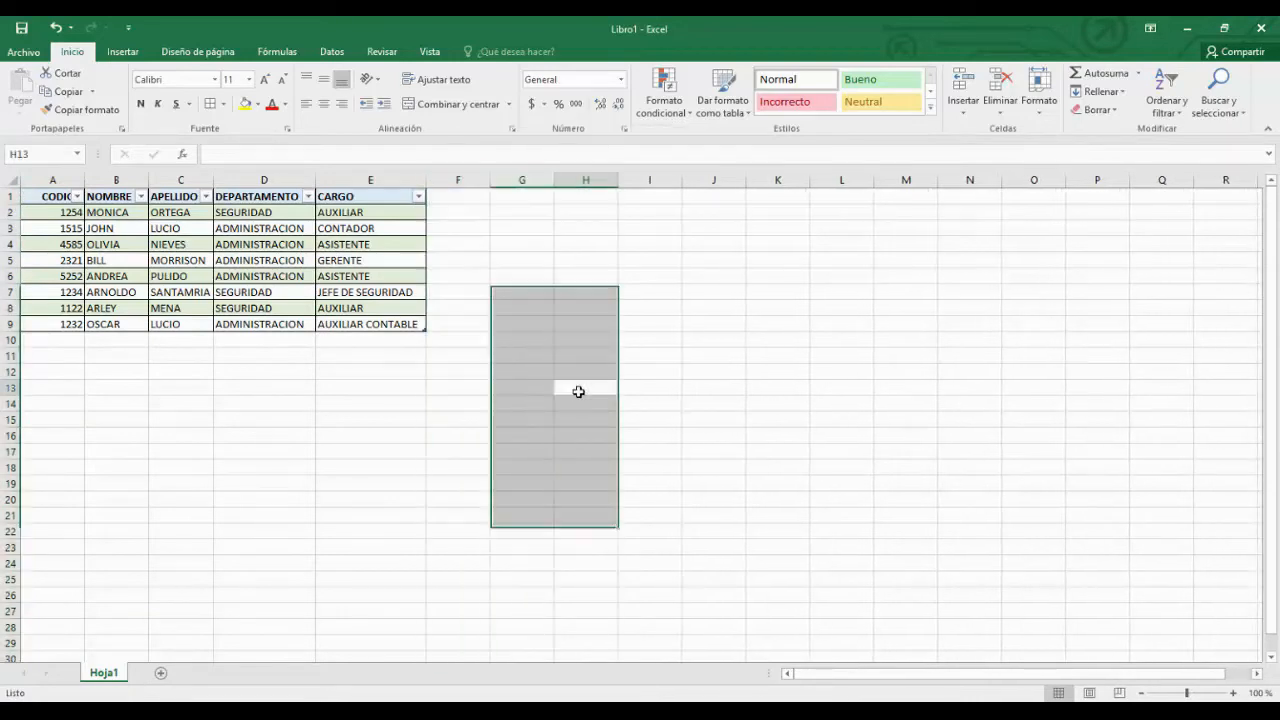
pyautogui.click(582, 389)
# Delete the empty column G beside the employee table
pyautogui.click(533, 179)
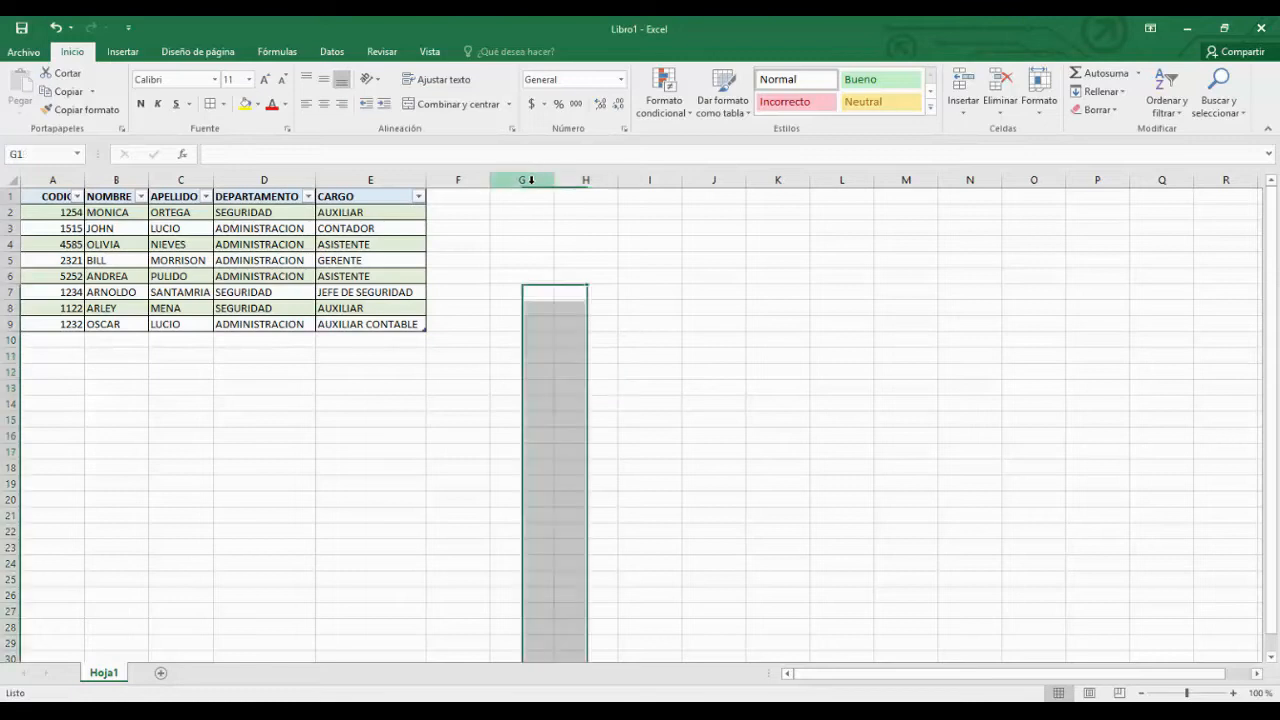
pyautogui.rightClick(534, 184)
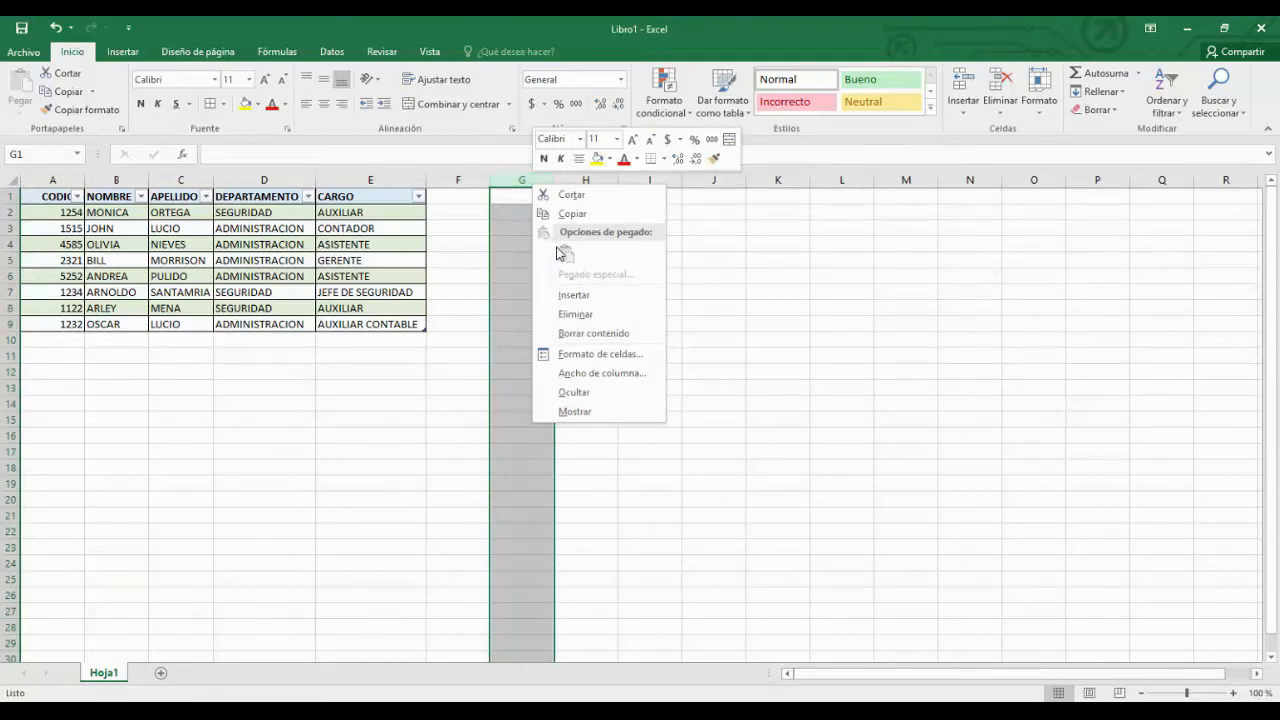
pyautogui.click(573, 314)
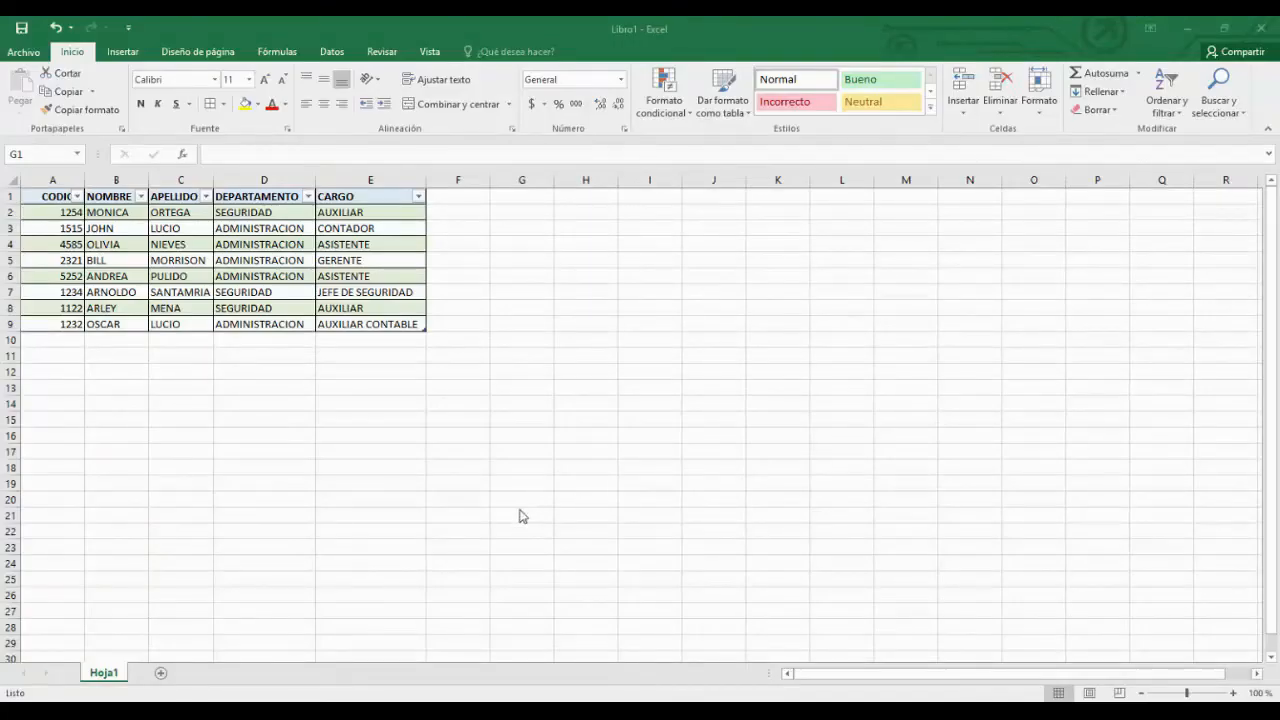
# Add the headers SALARIO in F1 and BONO in G1 to extend the employee table by two columns
pyautogui.click(460, 197)
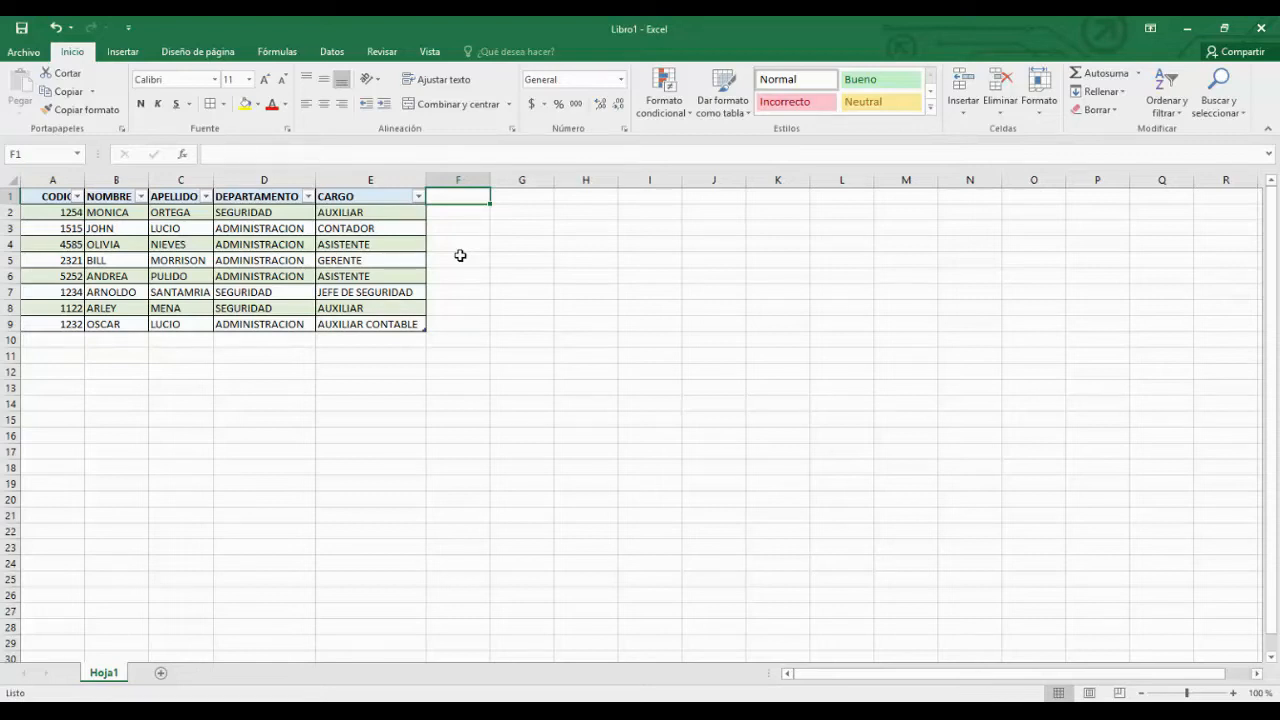
pyautogui.write('SALARIO')
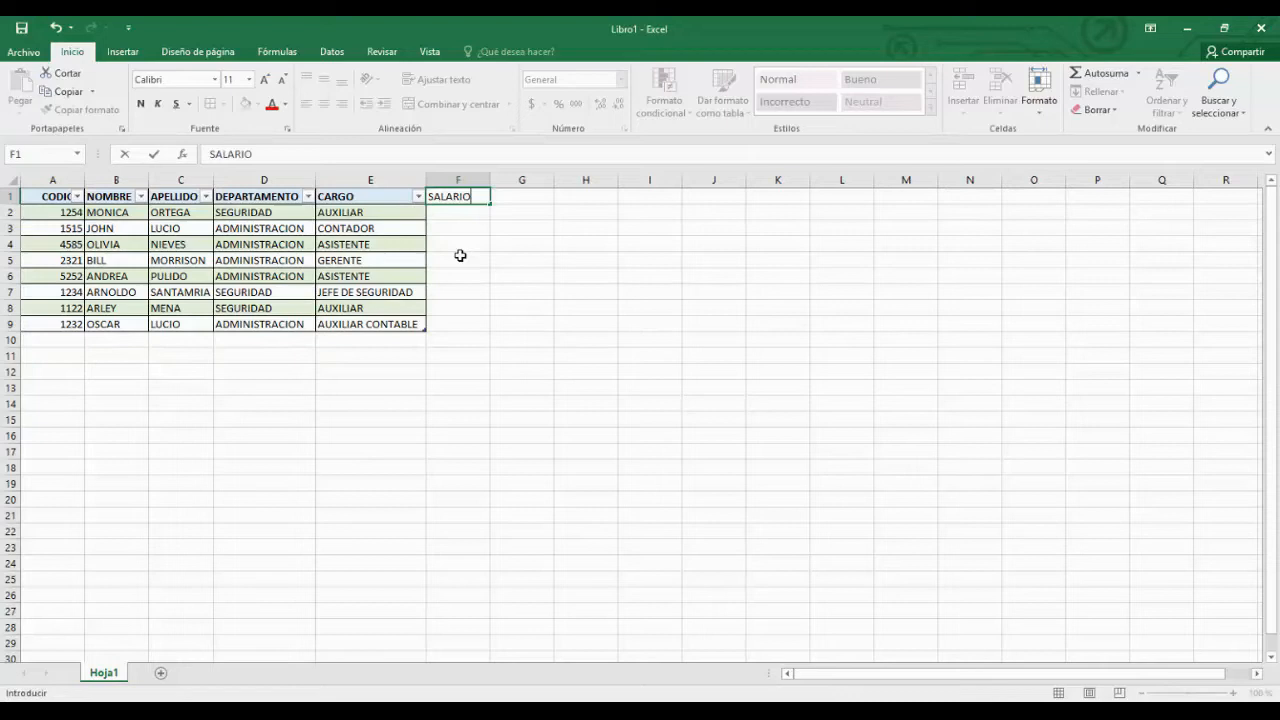
pyautogui.press('Tab')
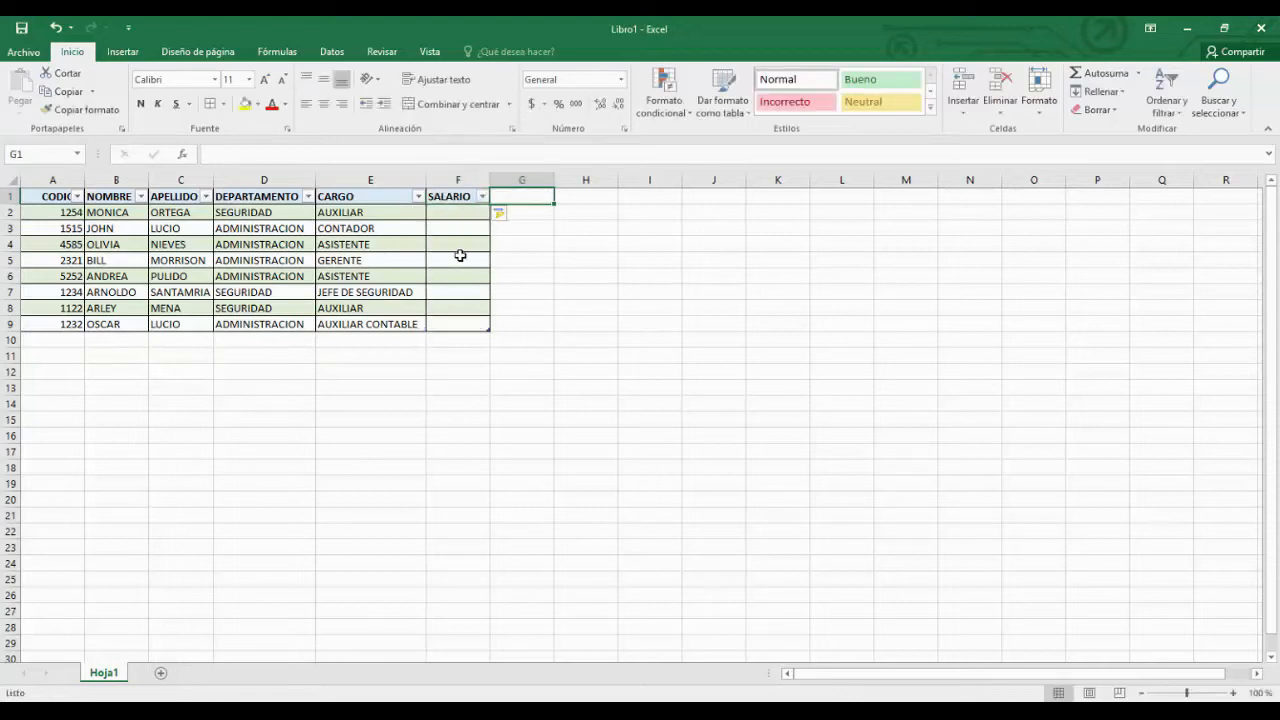
pyautogui.write('BONO')
pyautogui.press('Return')
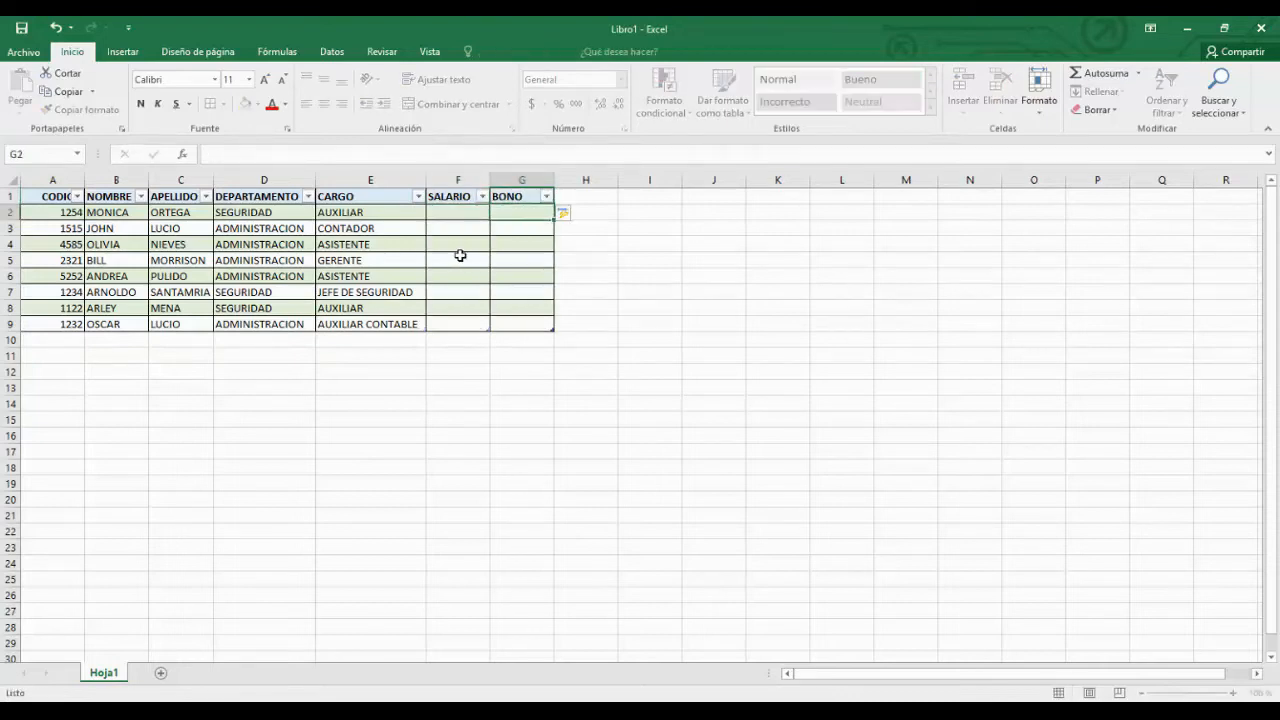
# Fill the SALARIO column with 500, 600, 420, 500 and 622 in cells F2 to F6
pyautogui.click(450, 213)
pyautogui.write('500')
pyautogui.press('Return')
pyautogui.write('600')
pyautogui.press('Return')
pyautogui.write('420')
pyautogui.press('Return')
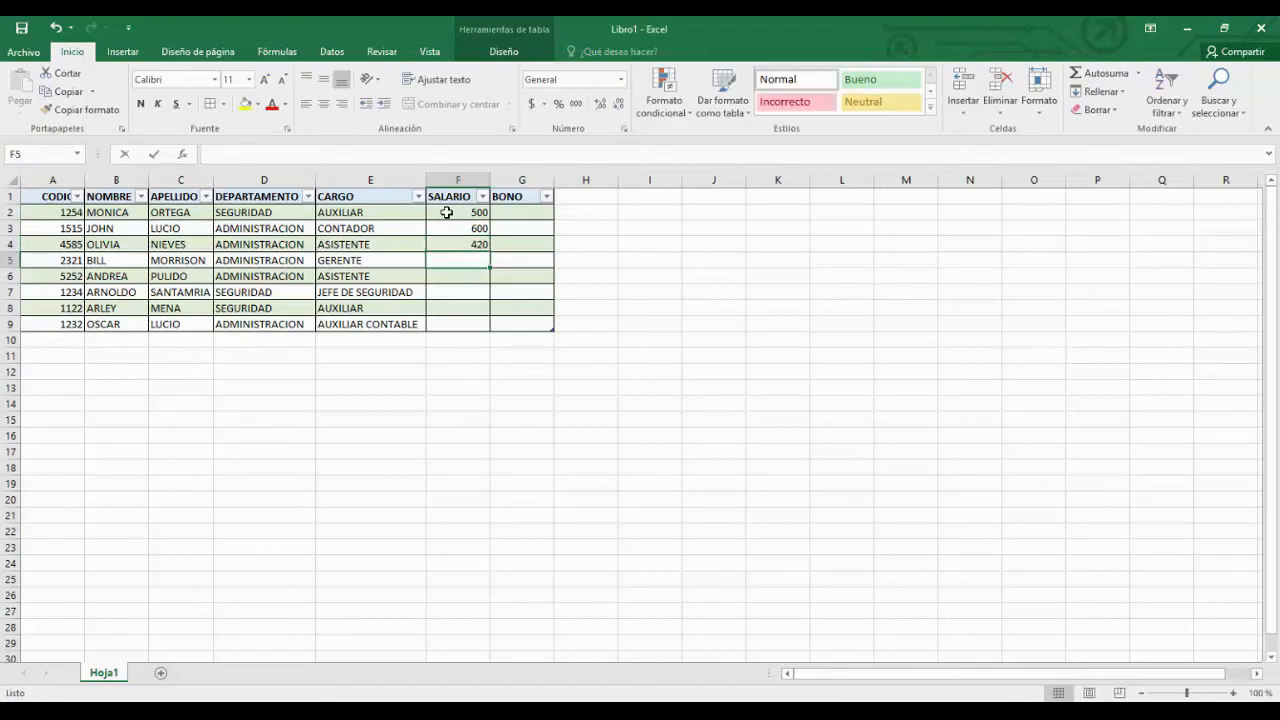
pyautogui.write('500')
pyautogui.press('Return')
pyautogui.write('6')
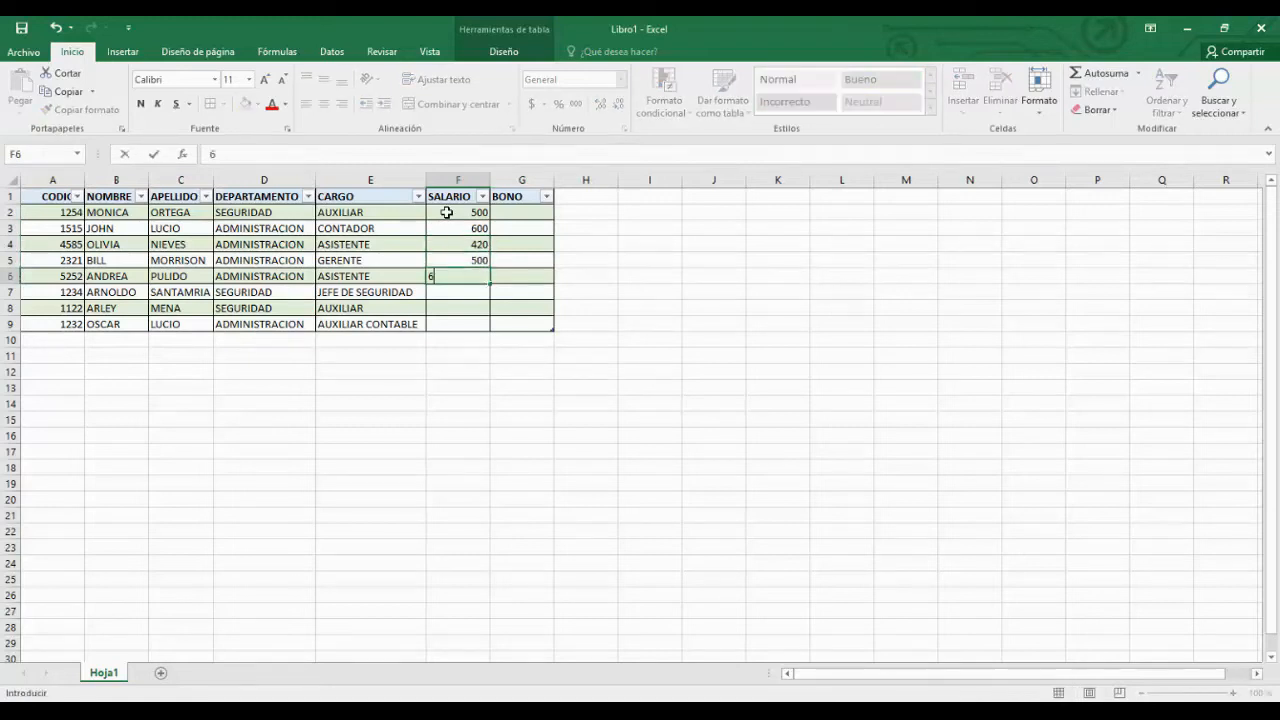
pyautogui.write('22')
pyautogui.press('Return')
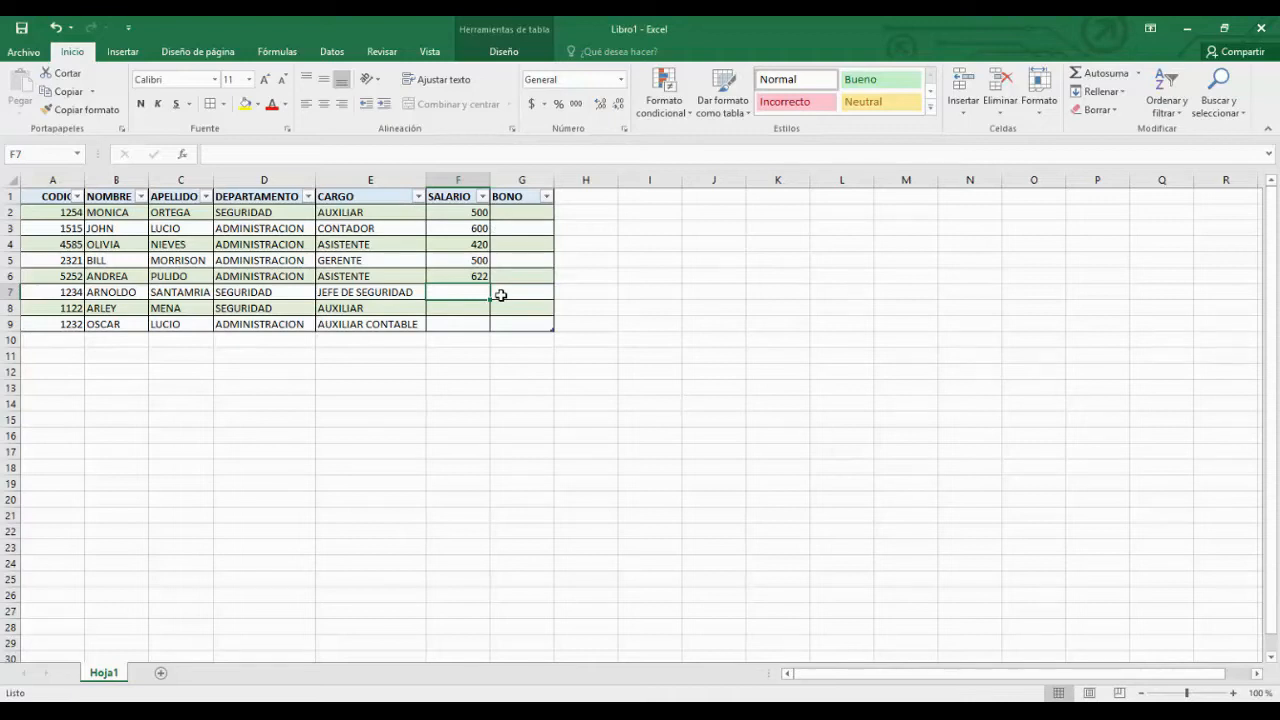
# Complete the SALARIO column with 400, 780 and 360 in cells F7 to F9
pyautogui.write('400')
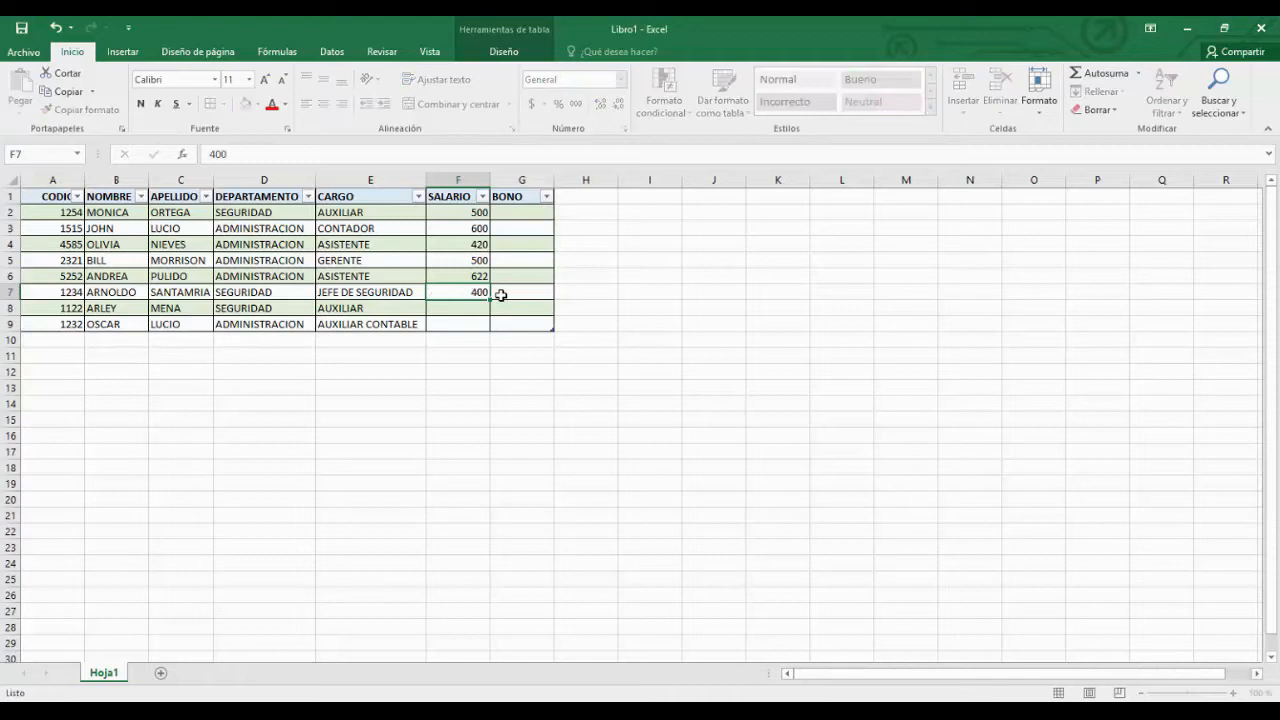
pyautogui.press('Return')
pyautogui.write('78')
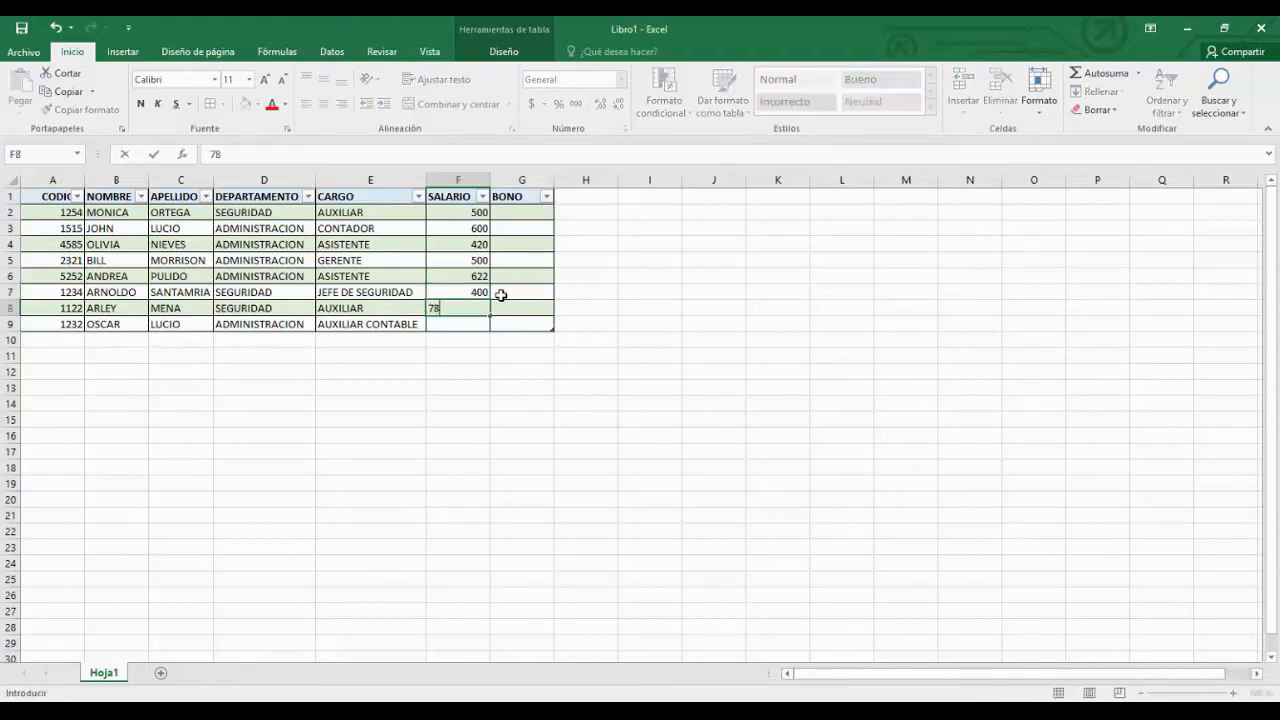
pyautogui.press('Return')
pyautogui.write('1')
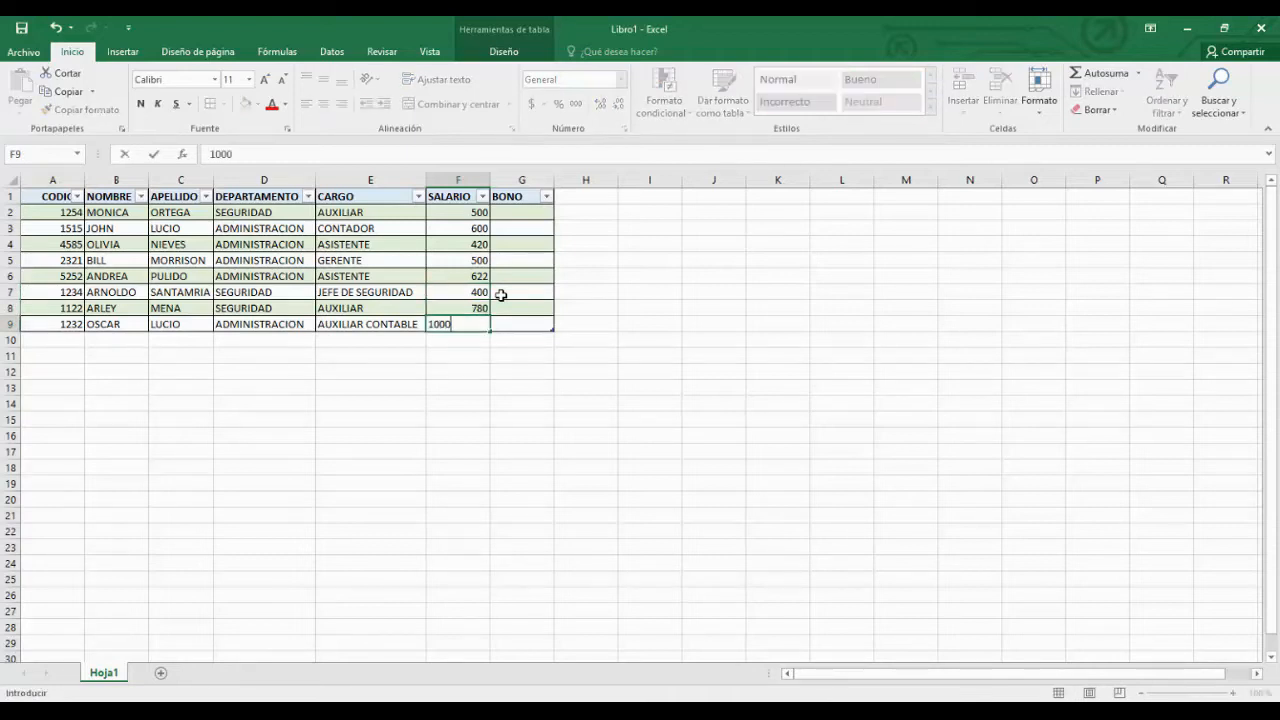
pyautogui.write('000')
pyautogui.press('Return')
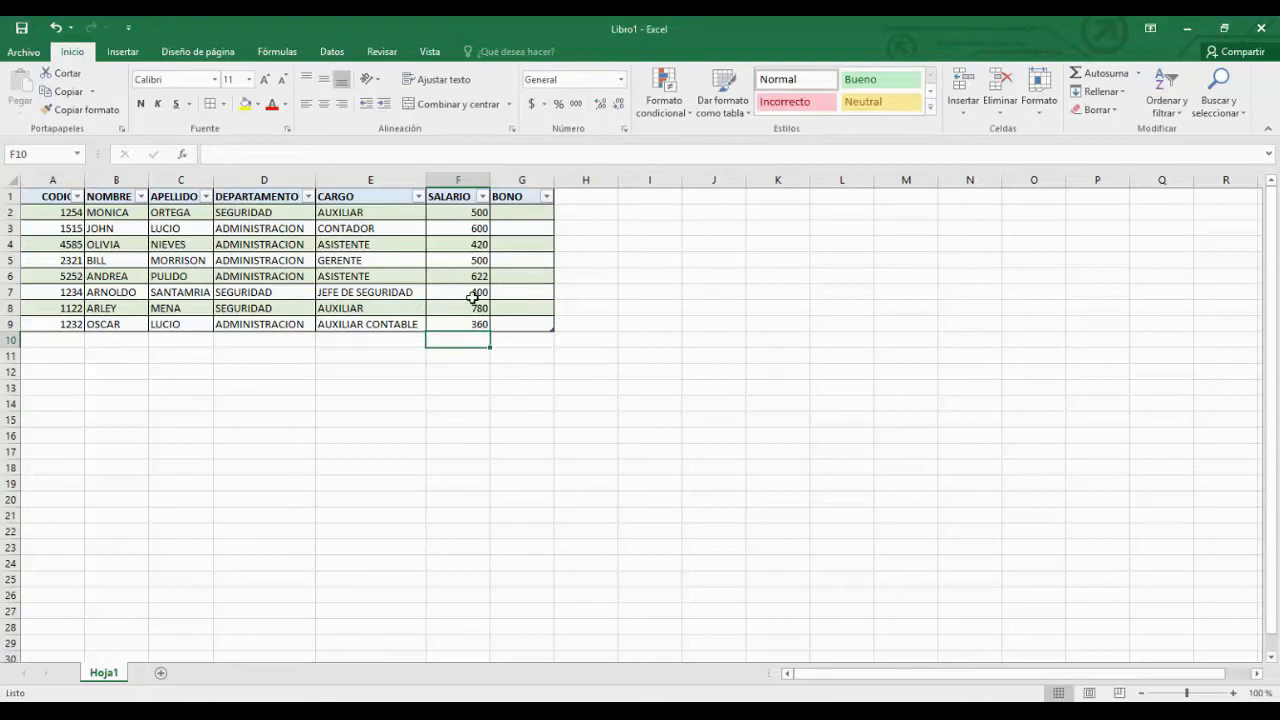
# Apply the dollar accounting number format to the SALARIO values in F2 to F9
pyautogui.click(481, 212)
pyautogui.click(482, 302)
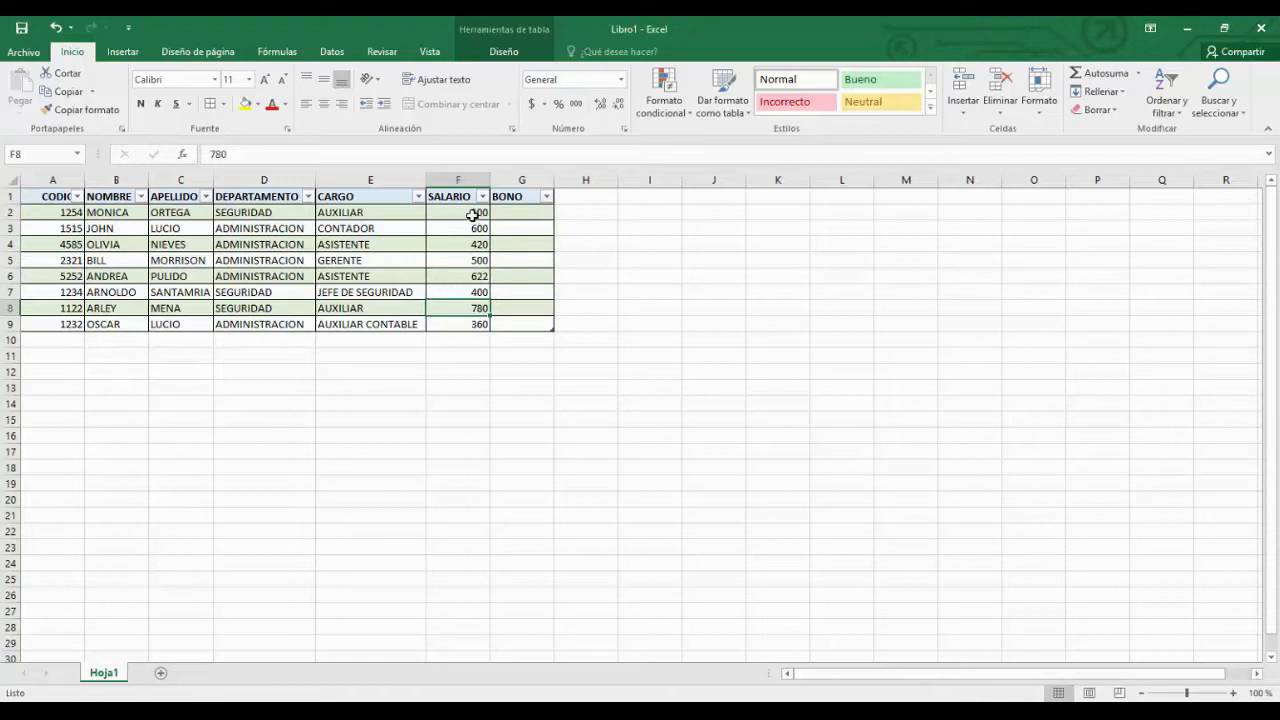
pyautogui.moveTo(467, 210); pyautogui.dragTo(471, 320)
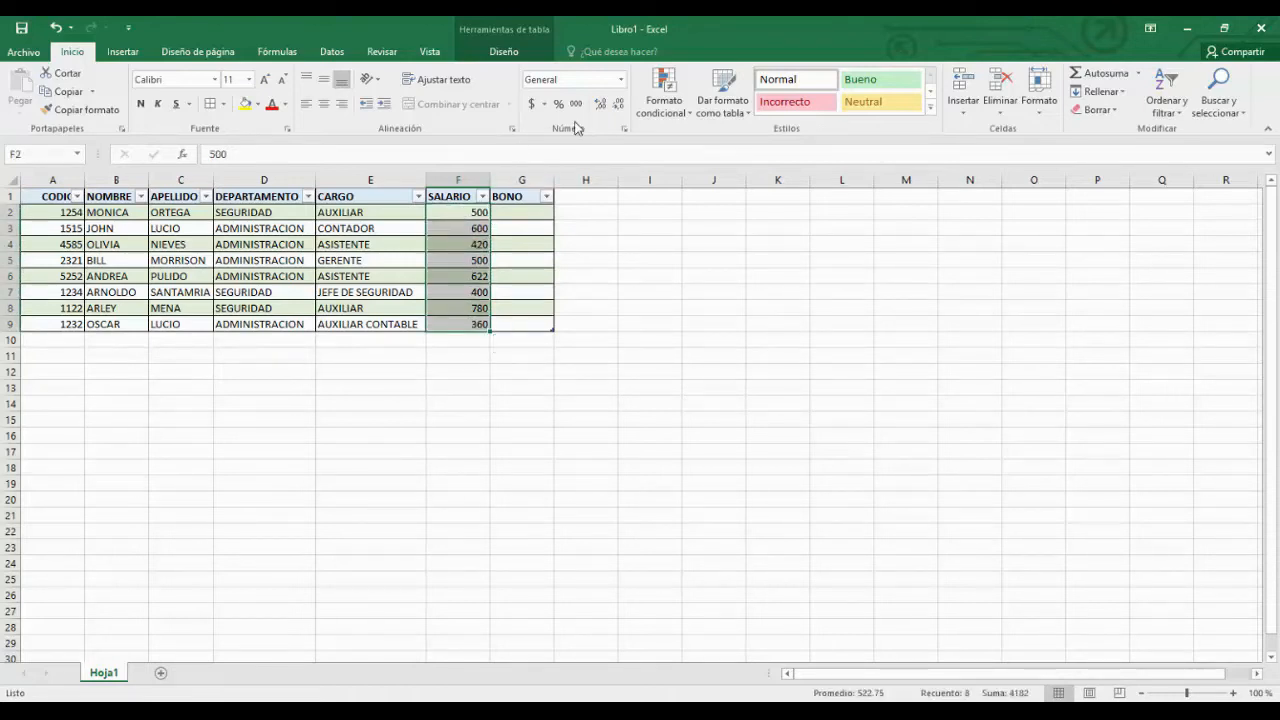
pyautogui.click(622, 80)
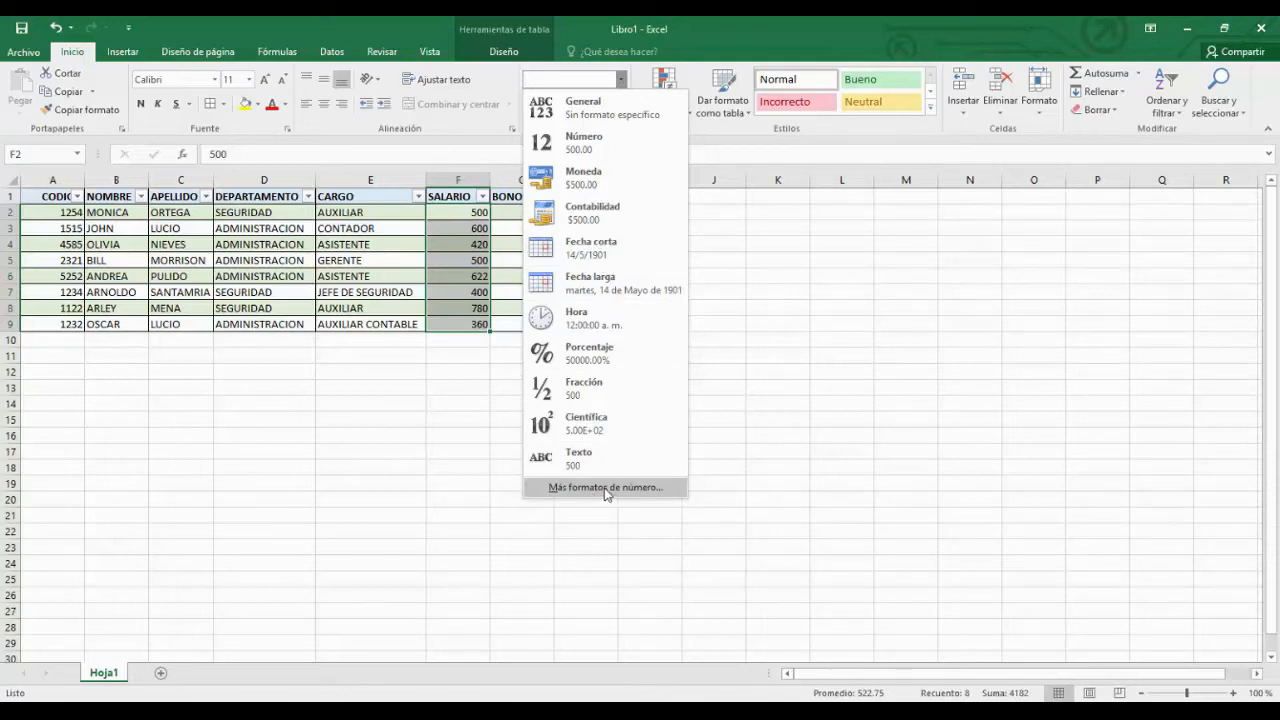
pyautogui.click(515, 494)
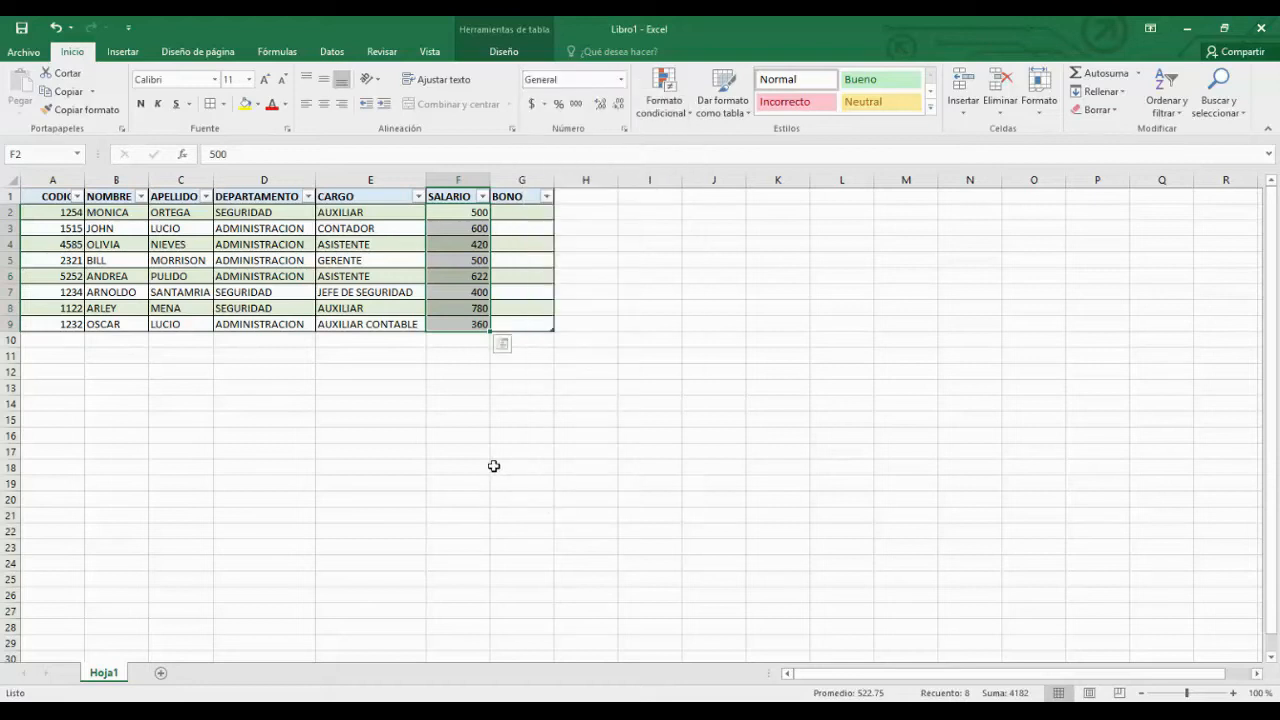
pyautogui.click(532, 106)
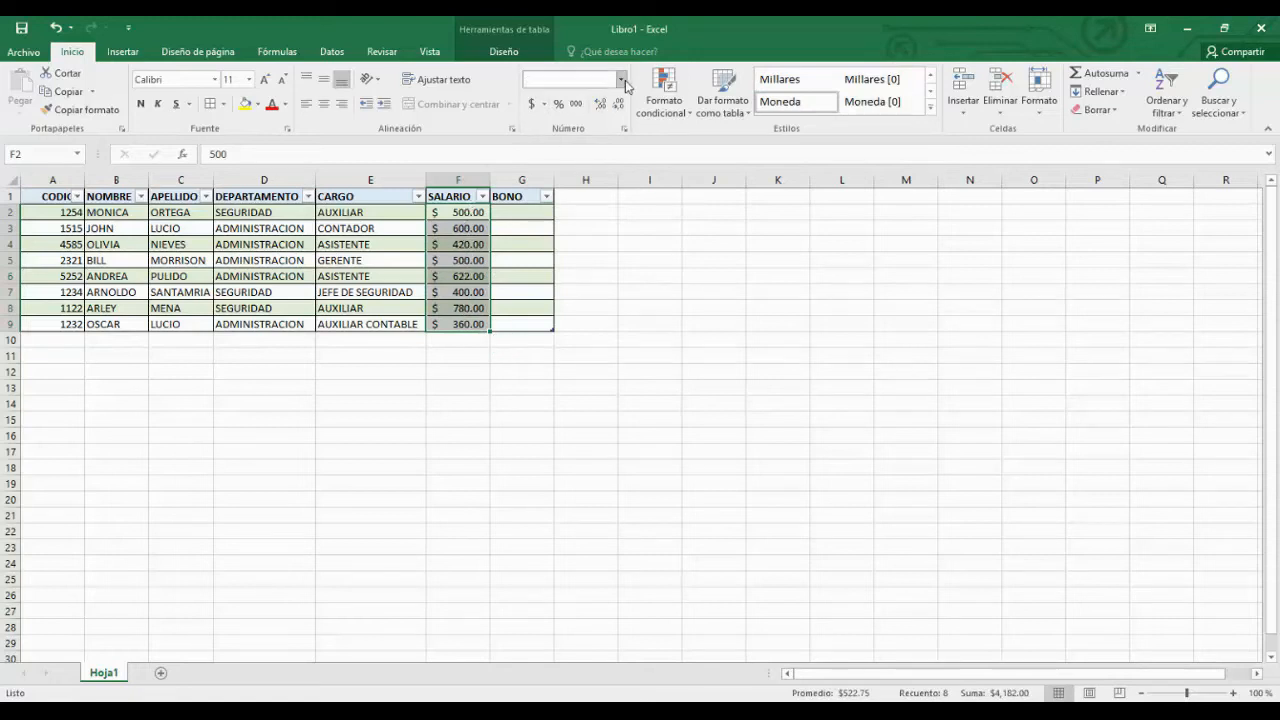
# Switch the SALARIO values to the Moneda format and back to the dollar accounting format
pyautogui.click(621, 80)
pyautogui.click(583, 177)
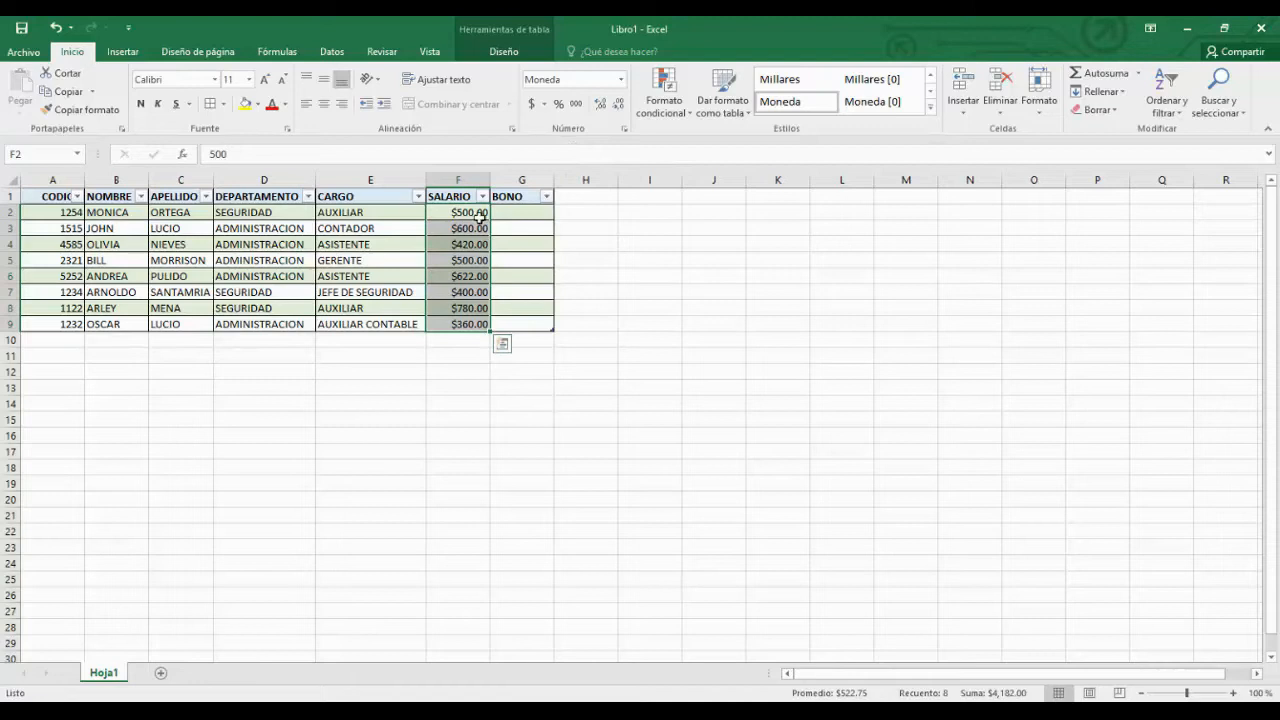
pyautogui.click(534, 104)
pyautogui.click(485, 413)
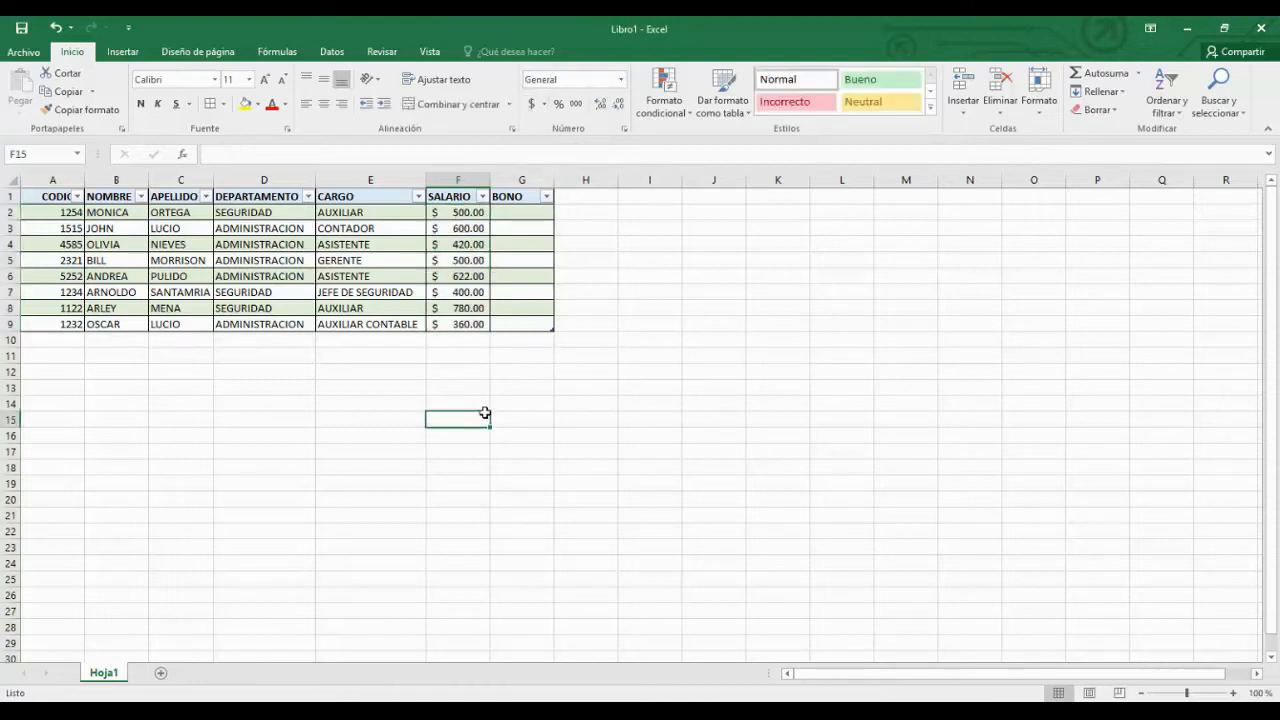
# Fill the BONO column with 100, 50, 60 and 74 in cells G2 to G5
pyautogui.click(522, 216)
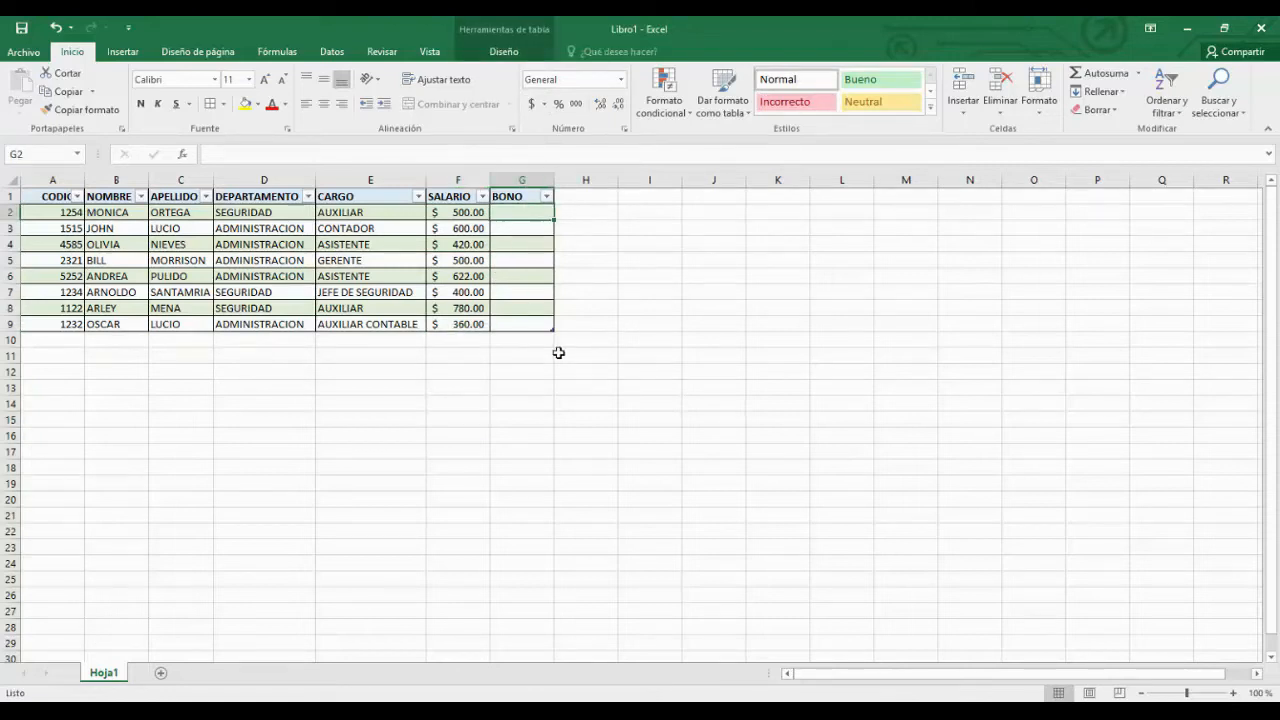
pyautogui.write('100')
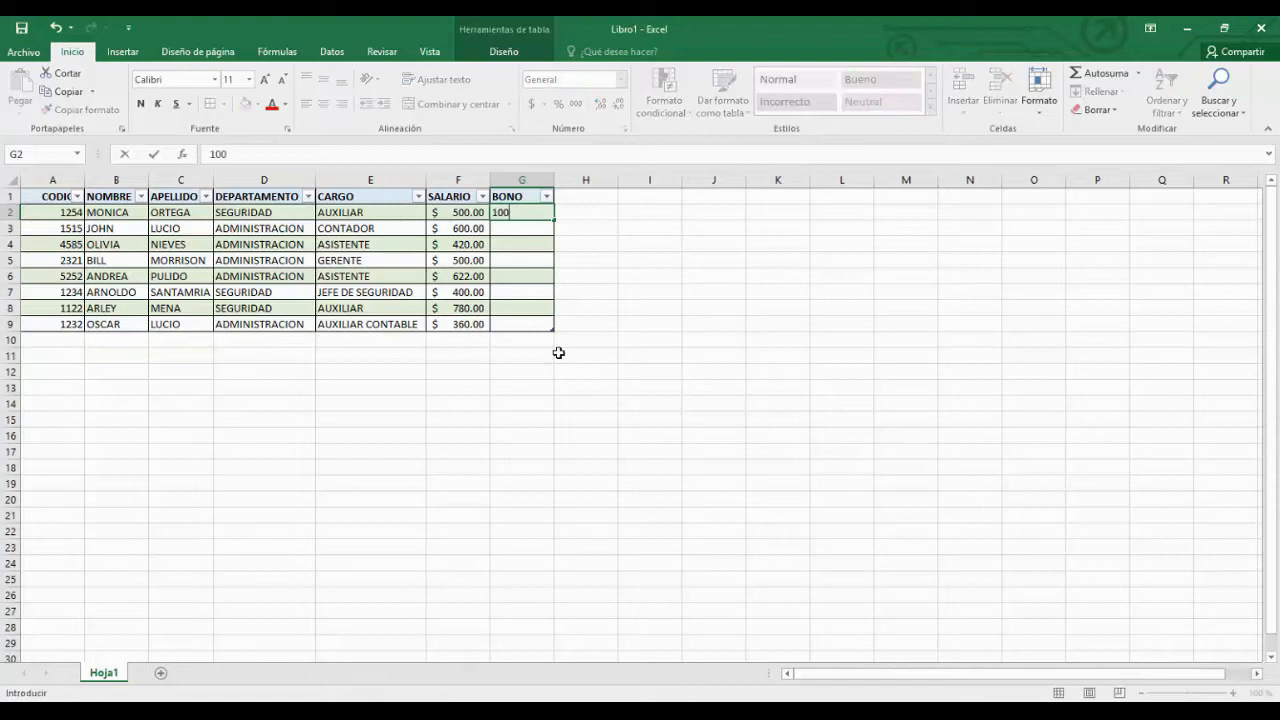
pyautogui.press('Return')
pyautogui.write('50')
pyautogui.press('Return')
pyautogui.write('60')
pyautogui.press('Return')
pyautogui.write('74')
pyautogui.press('Return')
# Complete the BONO column with 100, 120, 150 and 200 in cells G6 to G9
pyautogui.write('100')
pyautogui.press('Return')
pyautogui.write('120')
pyautogui.press('Return')
pyautogui.write('150')
pyautogui.press('Return')
pyautogui.write('200')
pyautogui.press('Return')
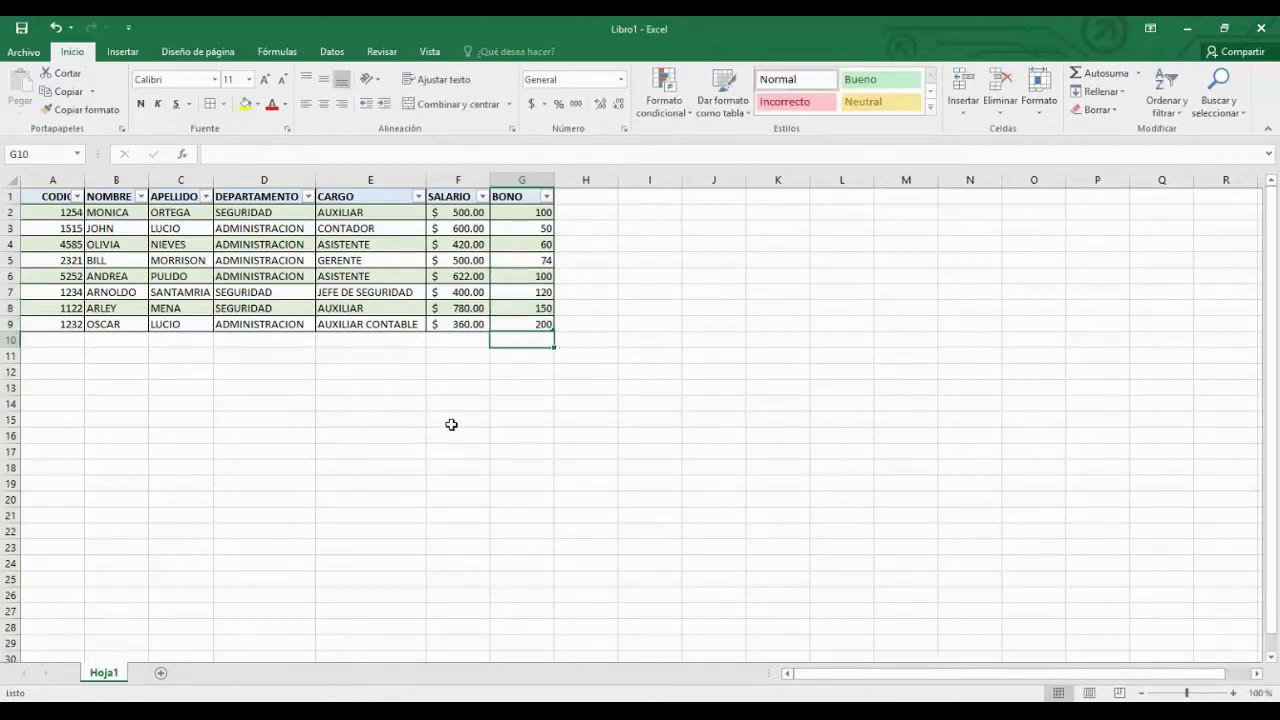
# Copy the formatting of the SALARIO values in F2 to F9 onto the BONO values in G2 to G9
pyautogui.moveTo(468, 213); pyautogui.dragTo(459, 324)
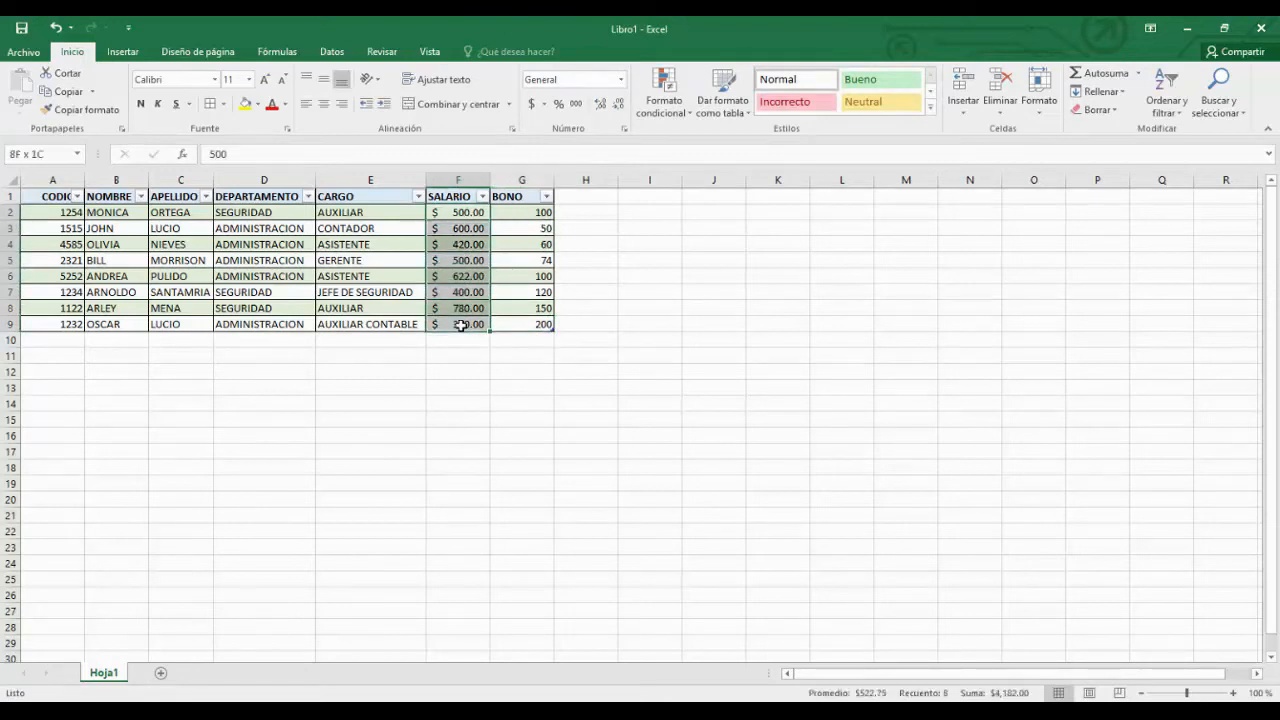
pyautogui.click(95, 112)
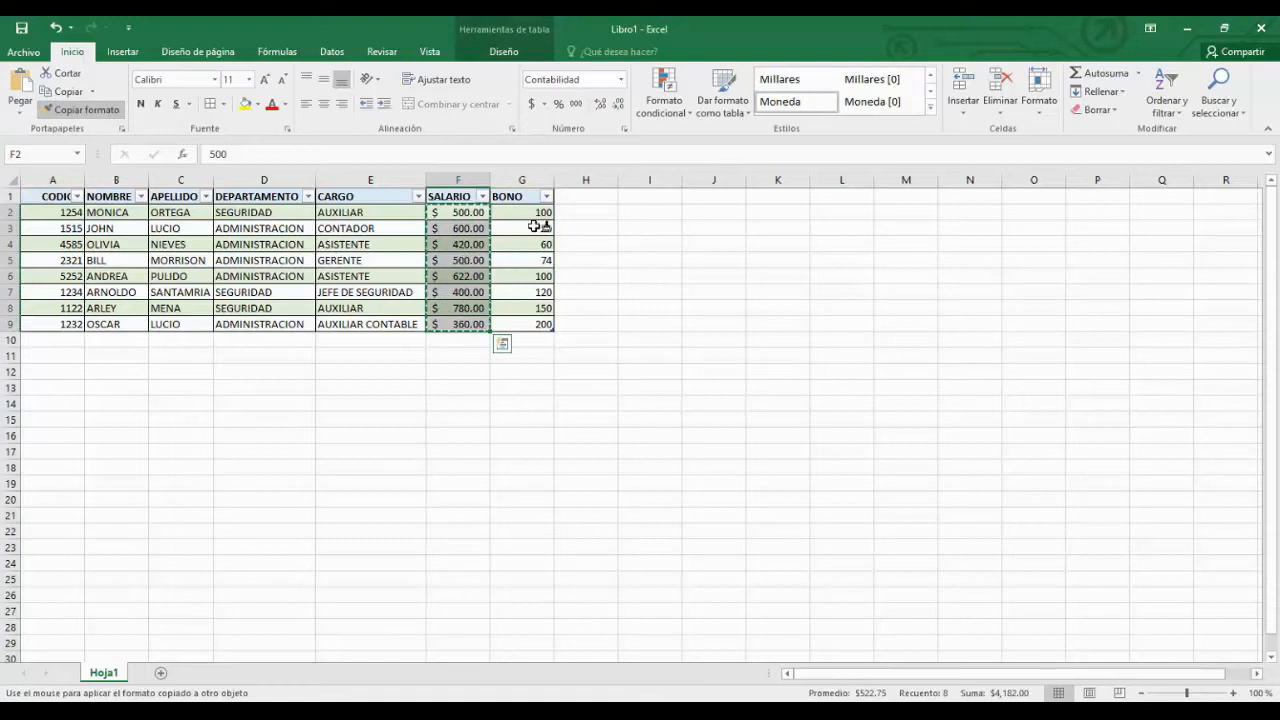
pyautogui.moveTo(534, 209); pyautogui.dragTo(535, 325)
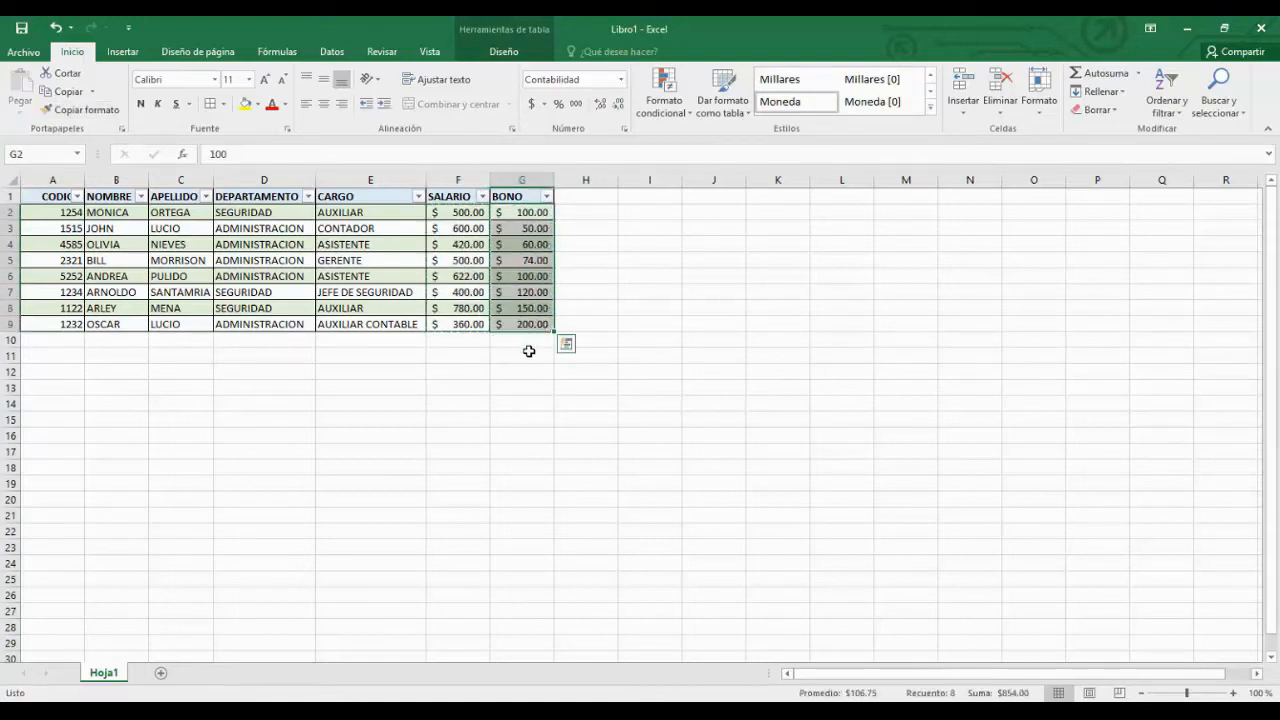
pyautogui.click(543, 371)
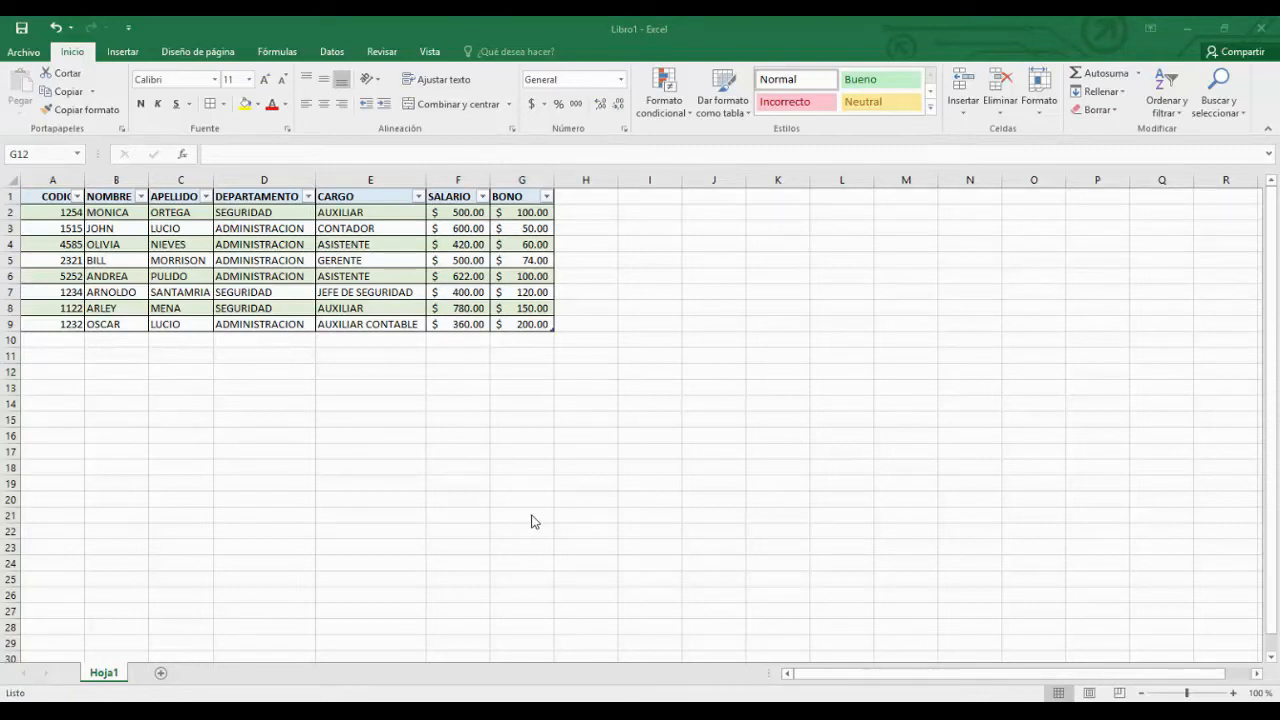
# Add a TOTAL column header in cell H1, next to BONO
pyautogui.click(586, 196)
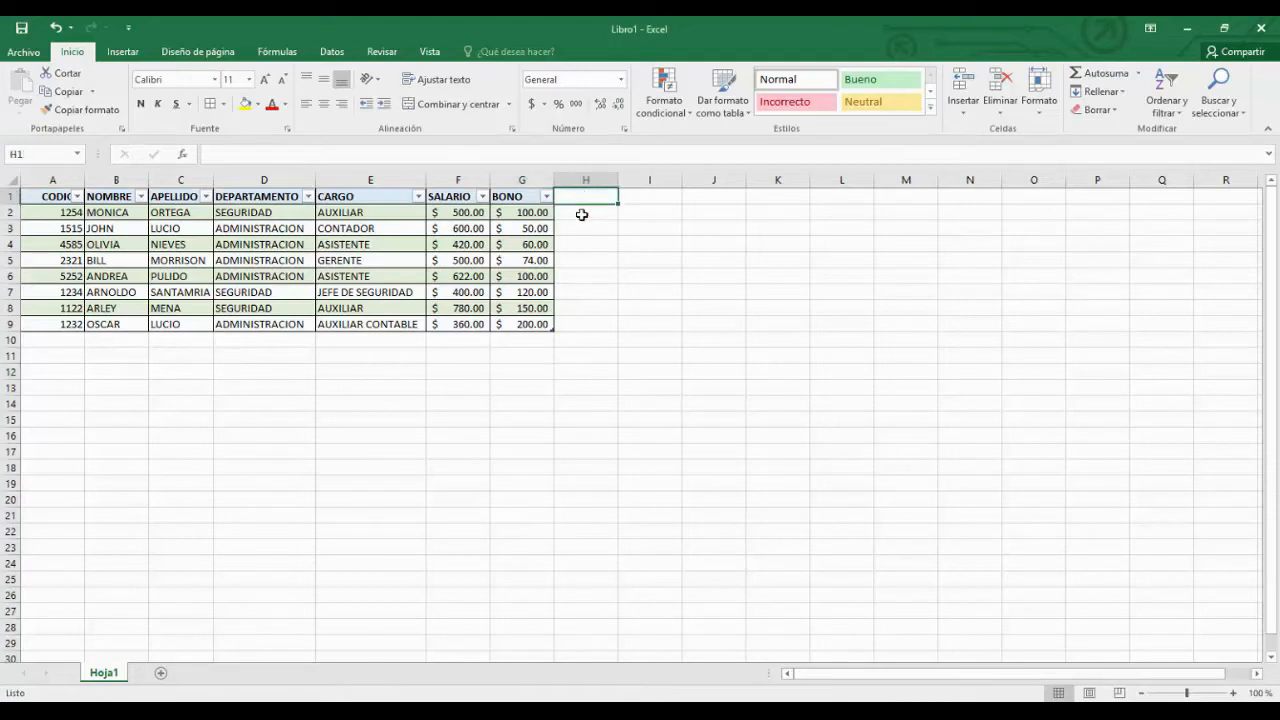
pyautogui.write('TOTAL')
pyautogui.press('Return')
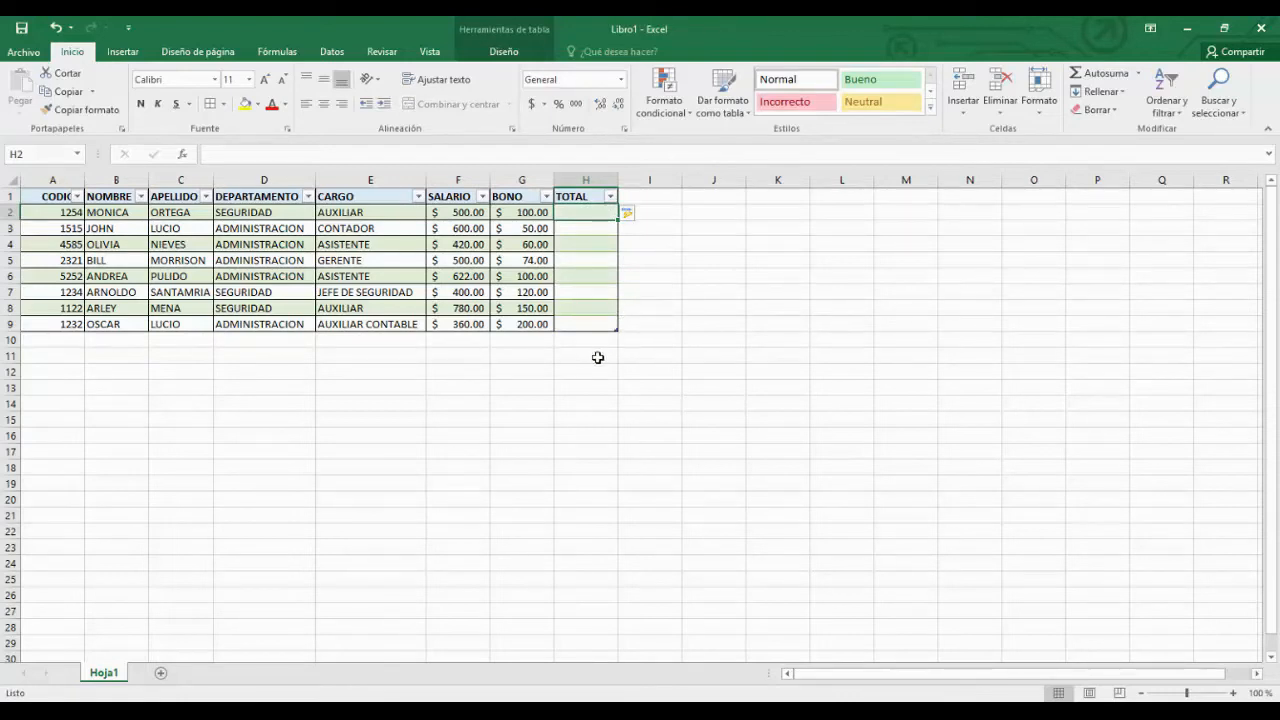
# Enter the formula =500+100 in H2 to add the first employee's salary and bonus as fixed numbers
pyautogui.click(461, 213)
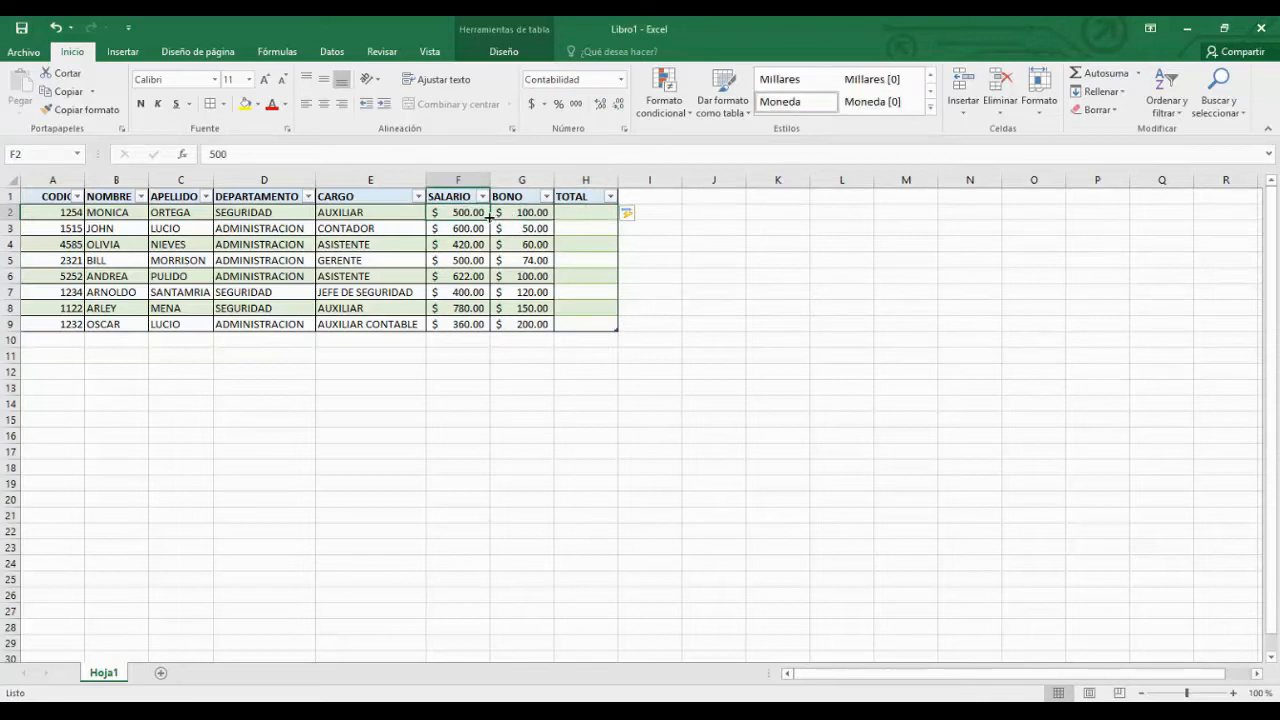
pyautogui.click(533, 212)
pyautogui.click(587, 212)
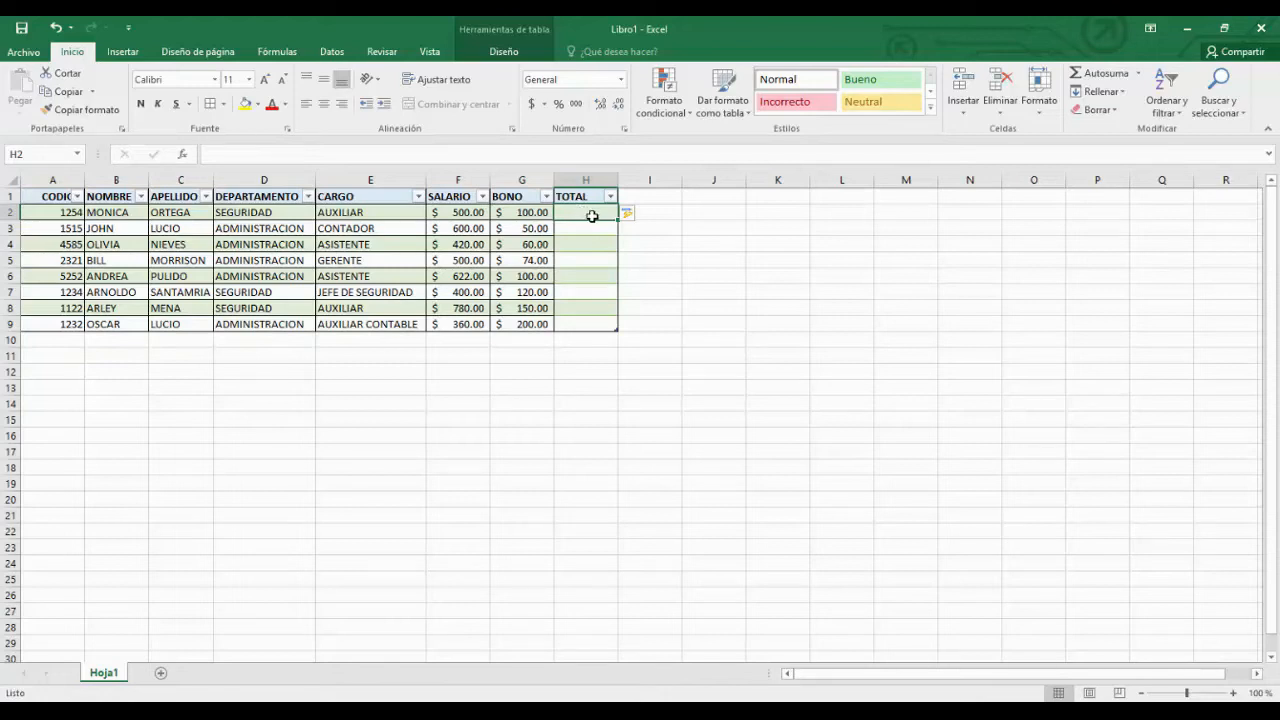
pyautogui.click(457, 416)
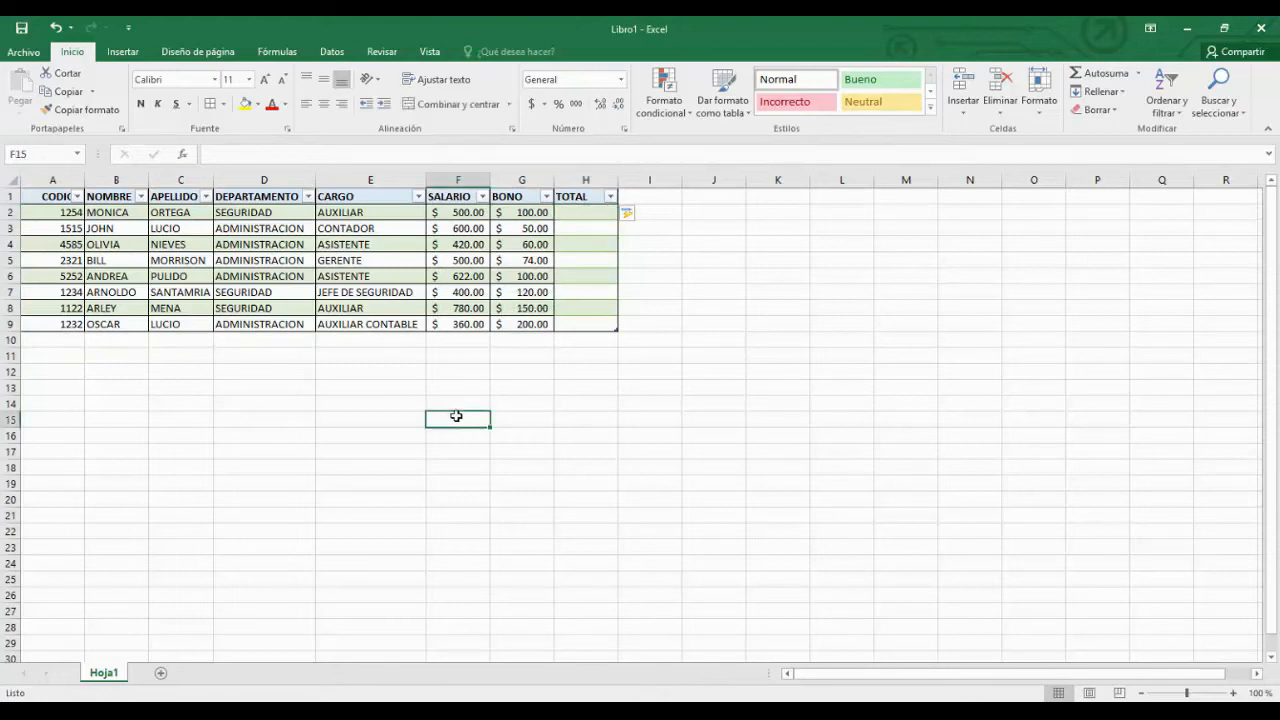
pyautogui.click(600, 209)
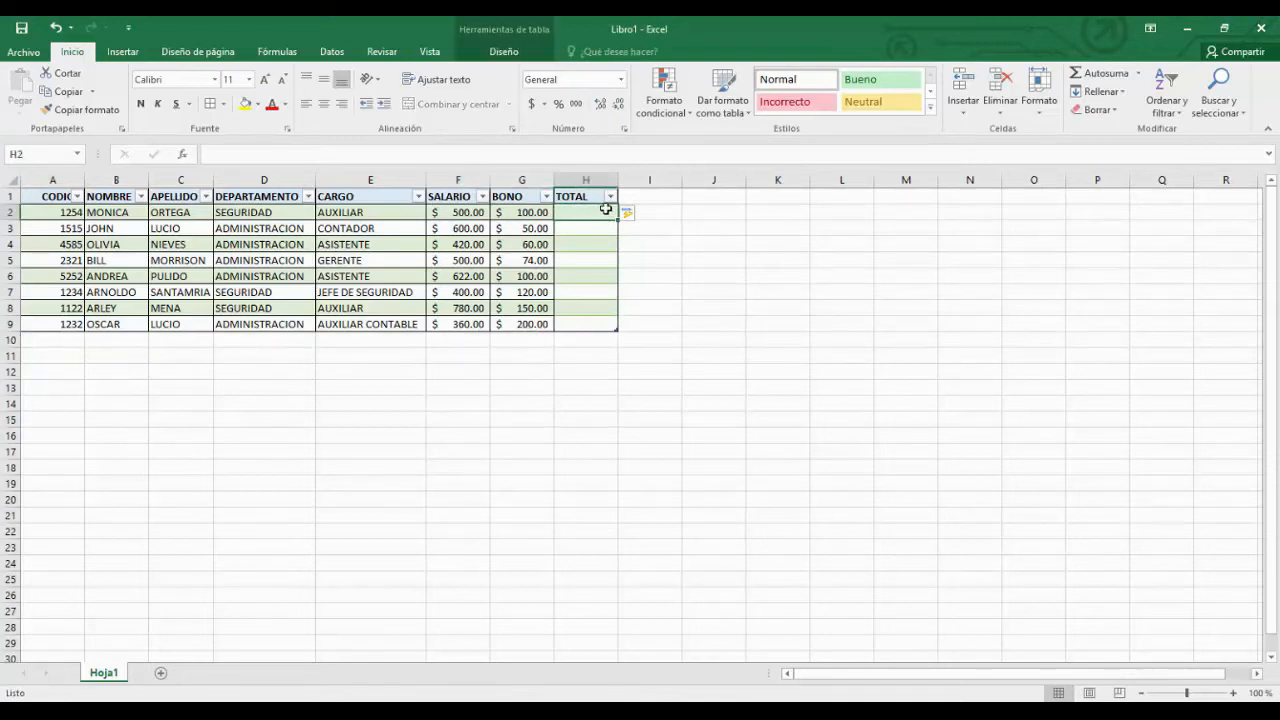
pyautogui.write('=')
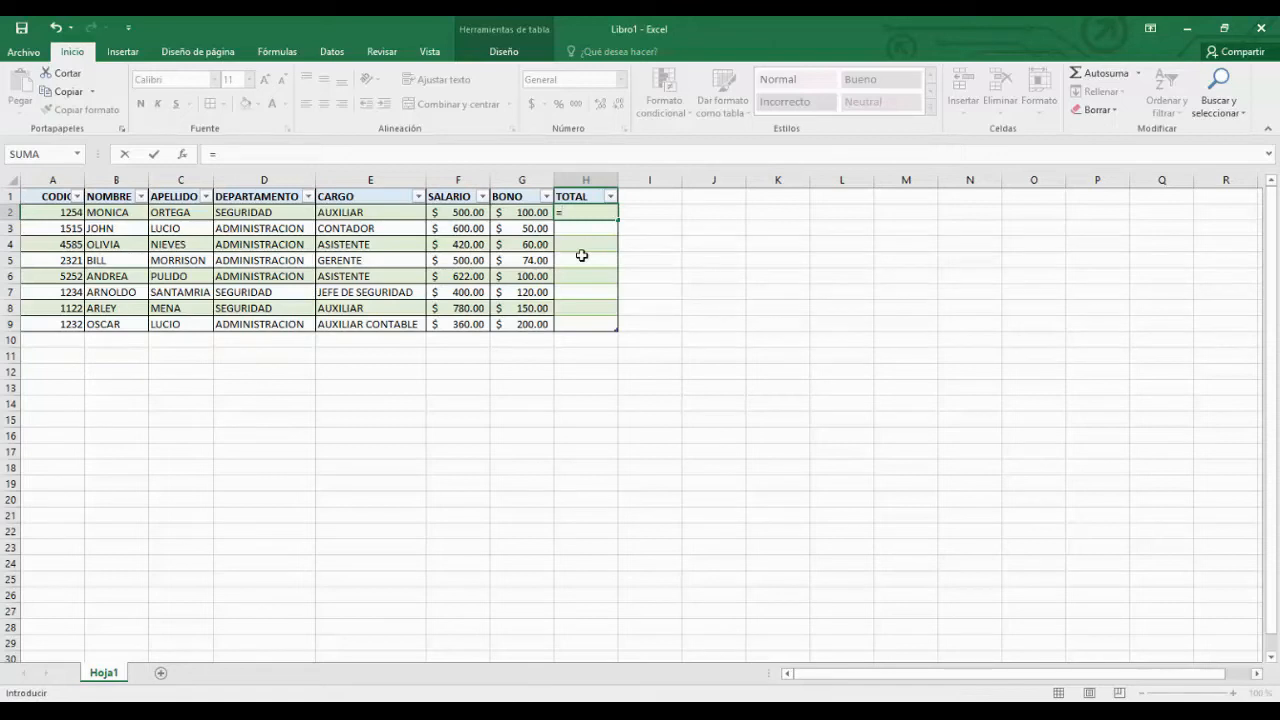
pyautogui.write('500+100')
pyautogui.press('Return')
pyautogui.click(603, 213)
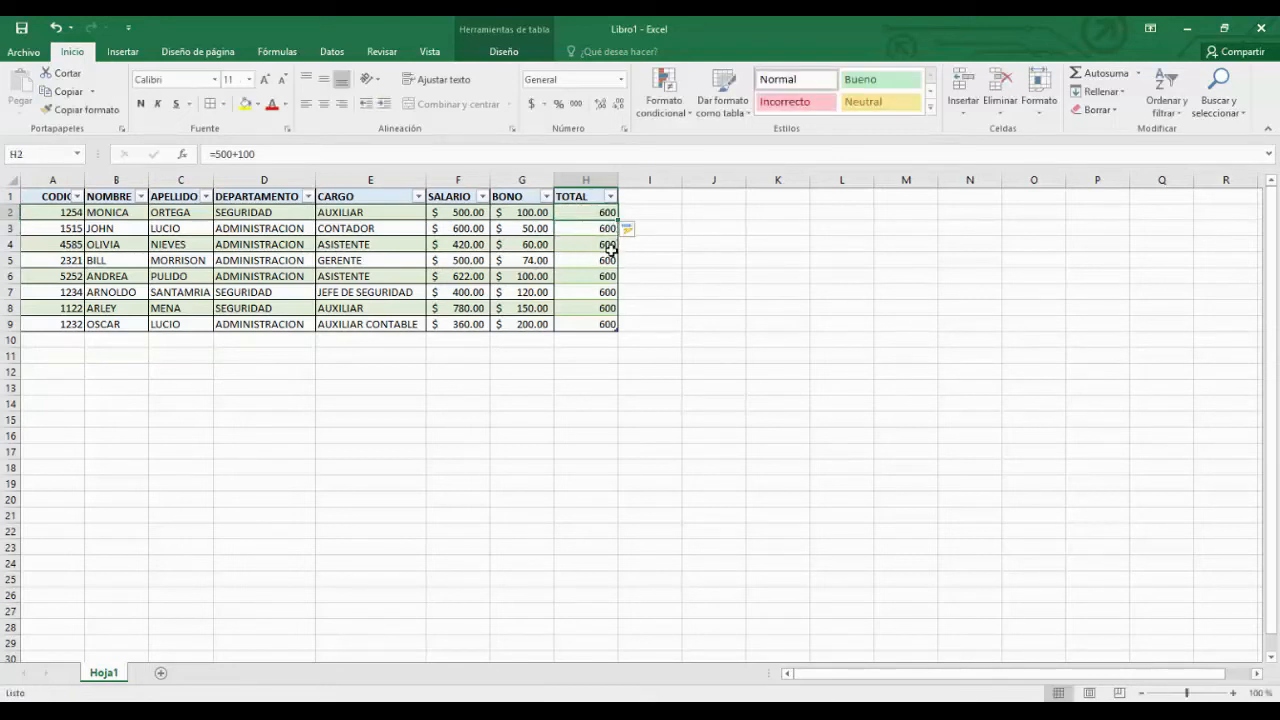
# Clear the automatically filled TOTAL formulas from cells H3 to H9, keeping the one in H2
pyautogui.moveTo(618, 220); pyautogui.dragTo(611, 331)
pyautogui.press('Delete')
pyautogui.click(603, 356)
pyautogui.click(600, 240)
pyautogui.click(600, 229)
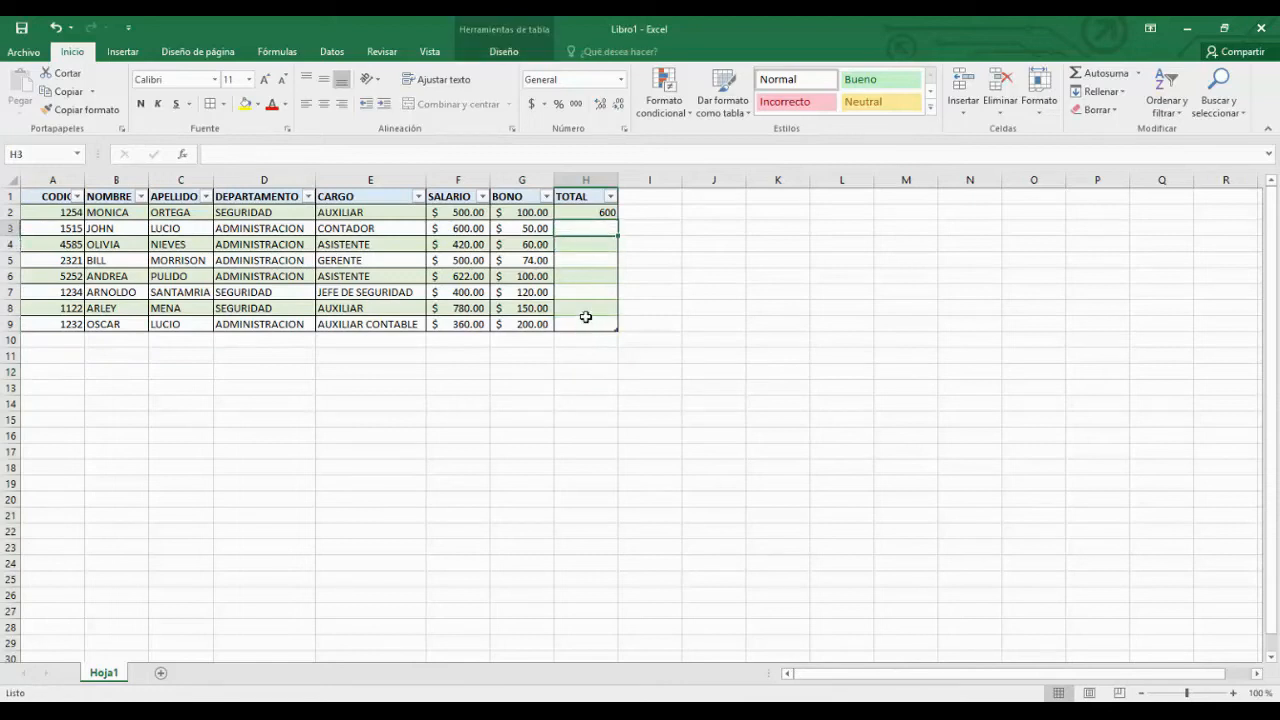
# Set the first SALARIO value in F2 to 400 and check the fixed-number formula in H2
pyautogui.click(577, 214)
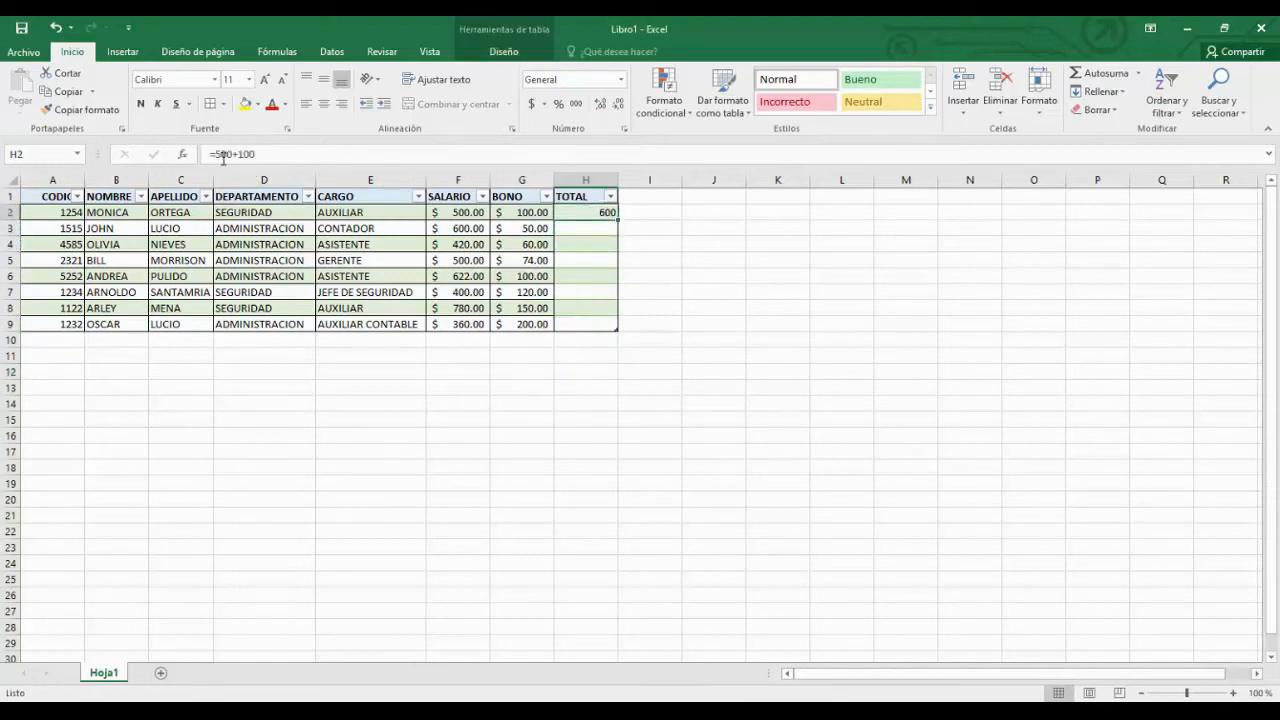
pyautogui.click(606, 232)
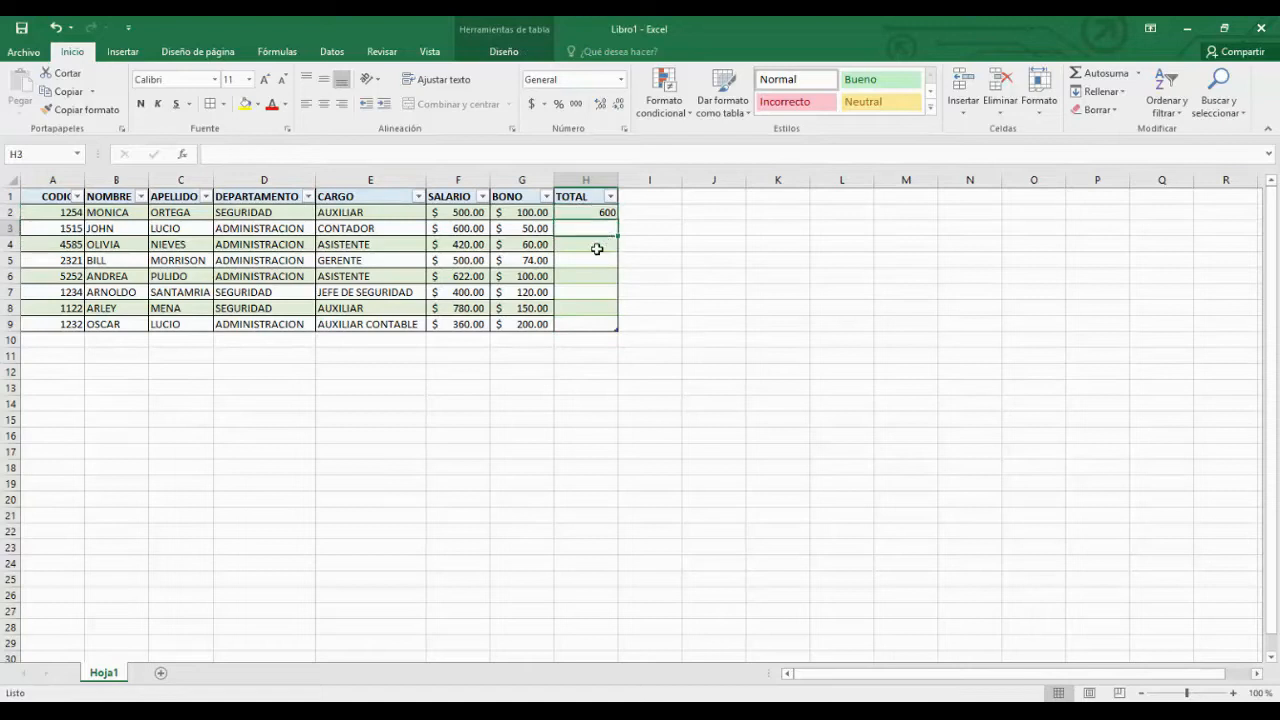
pyautogui.click(476, 213)
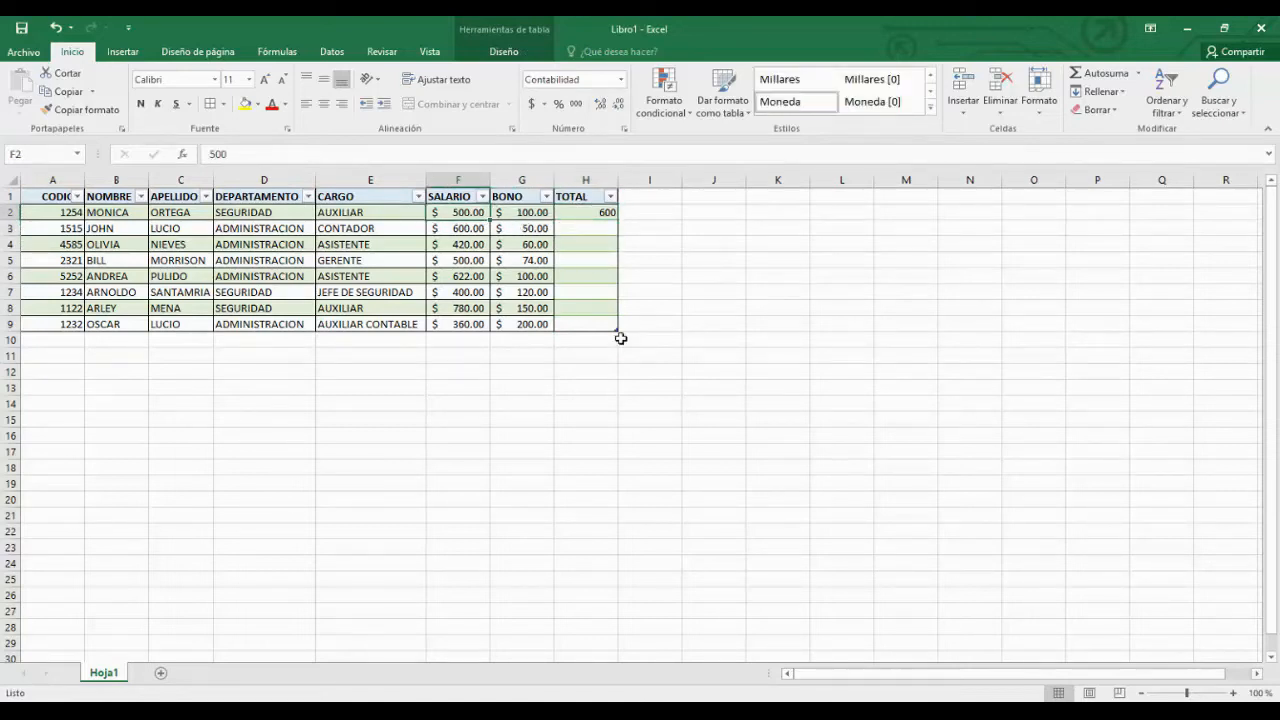
pyautogui.write('400')
pyautogui.press('Return')
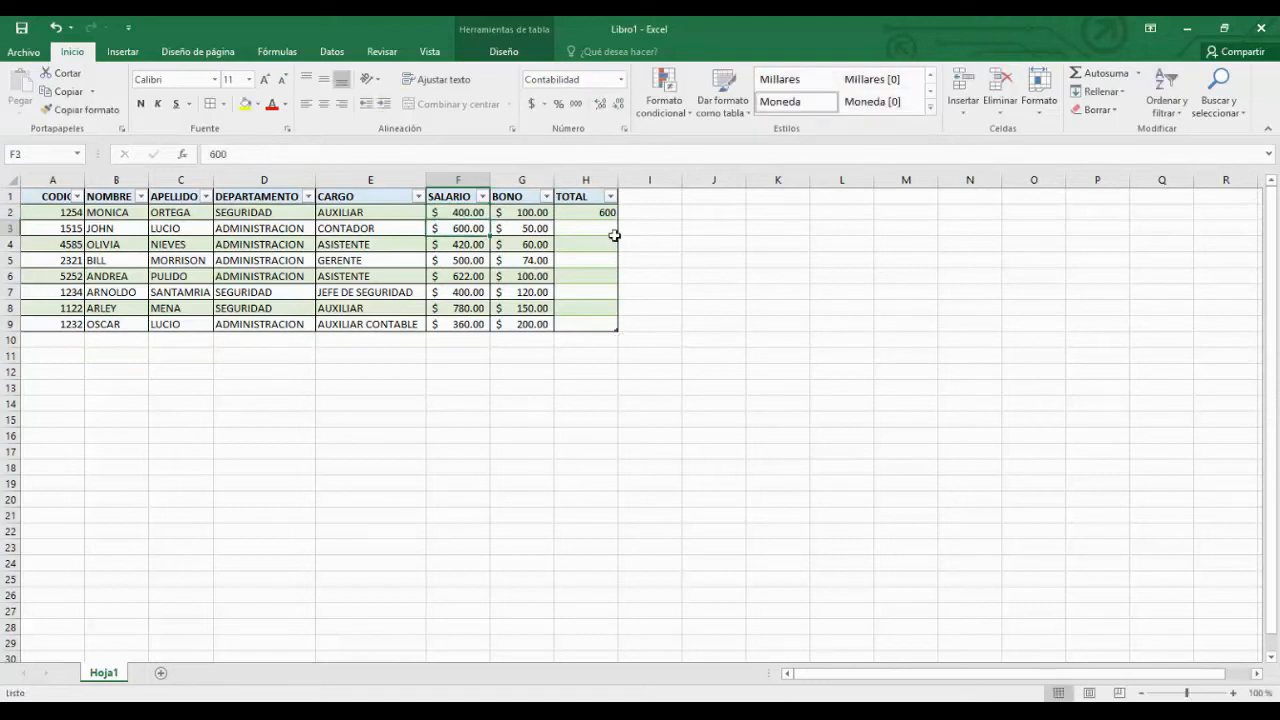
pyautogui.click(606, 213)
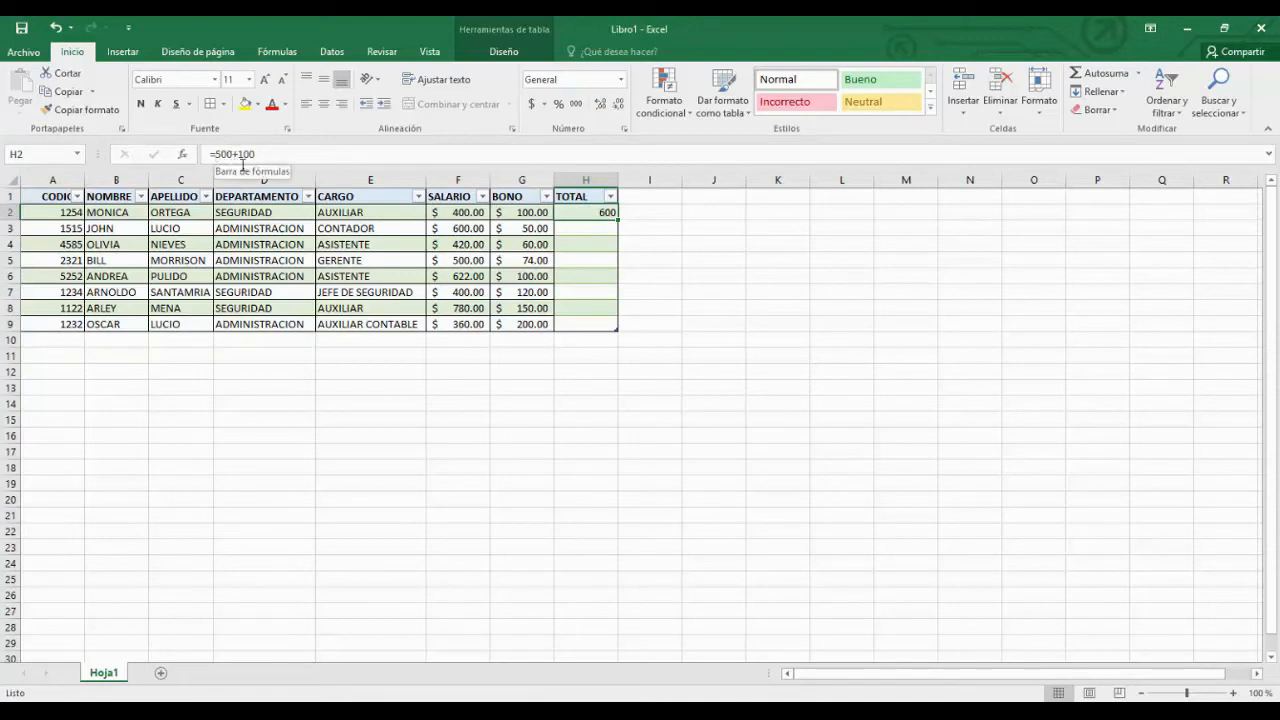
# Set the SALARIO value in F2 back to 500 and review the formula in H2
pyautogui.click(463, 212)
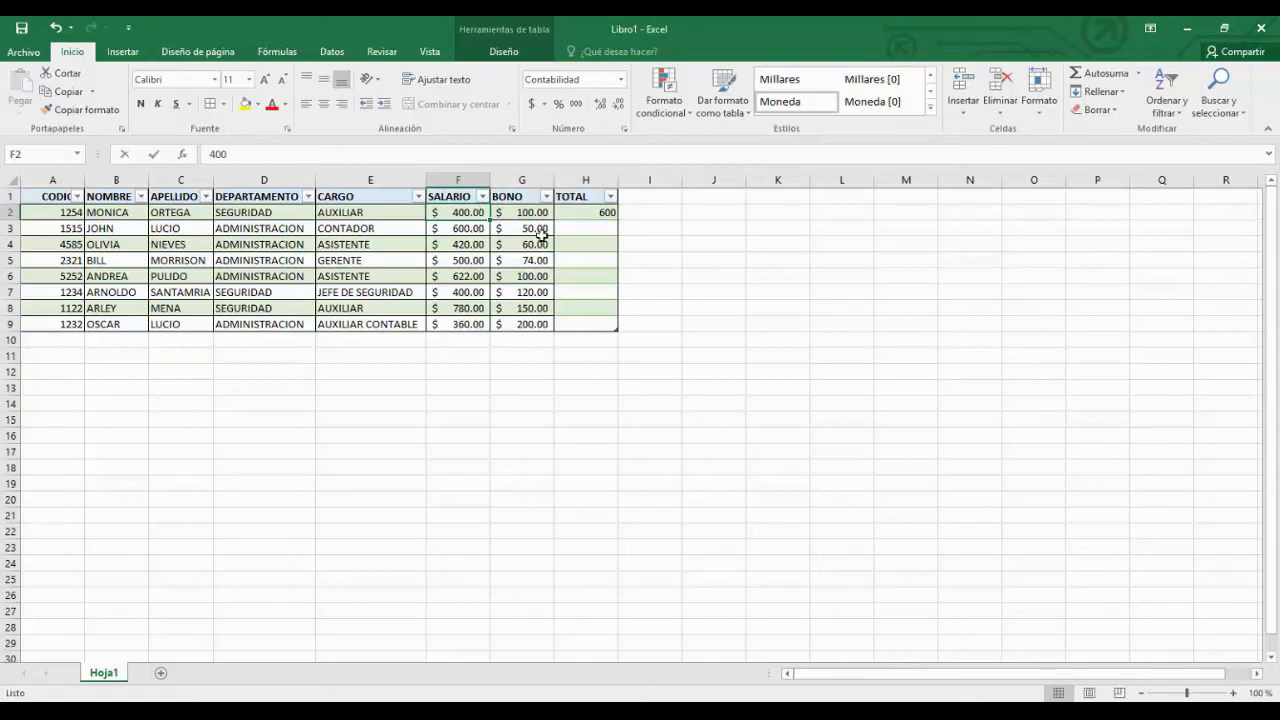
pyautogui.write('50')
pyautogui.press('Return')
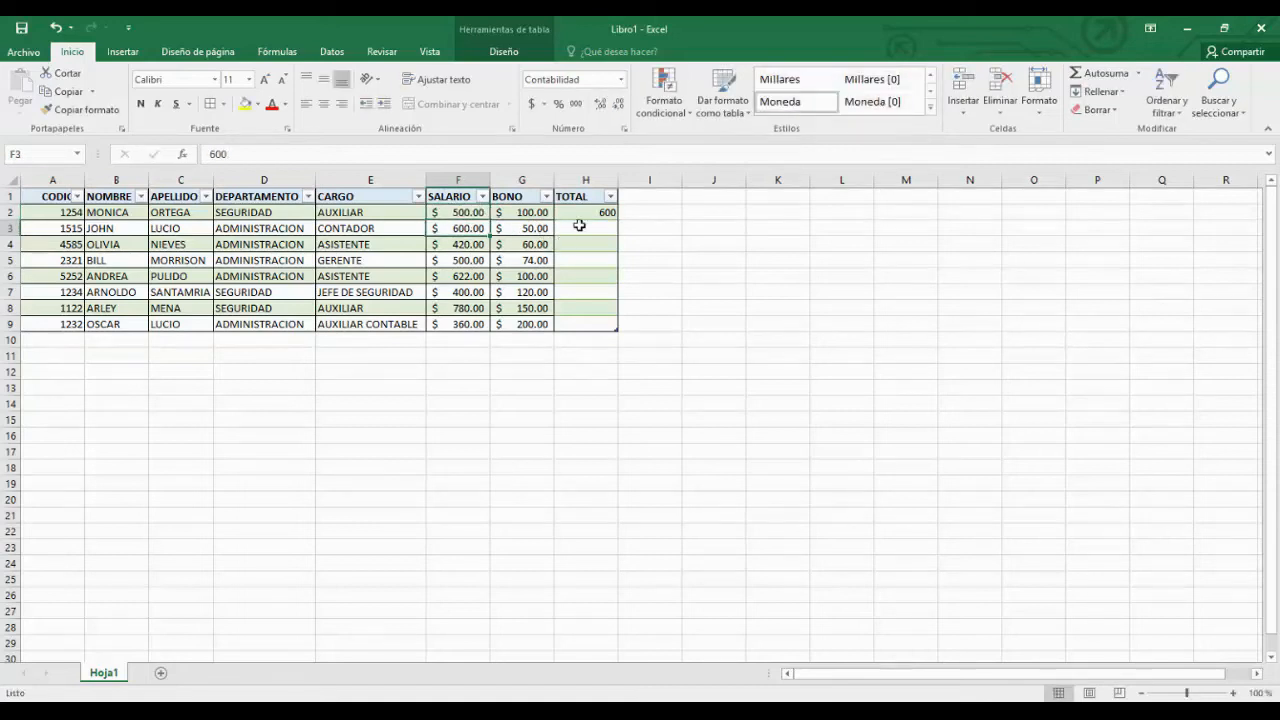
pyautogui.click(585, 214)
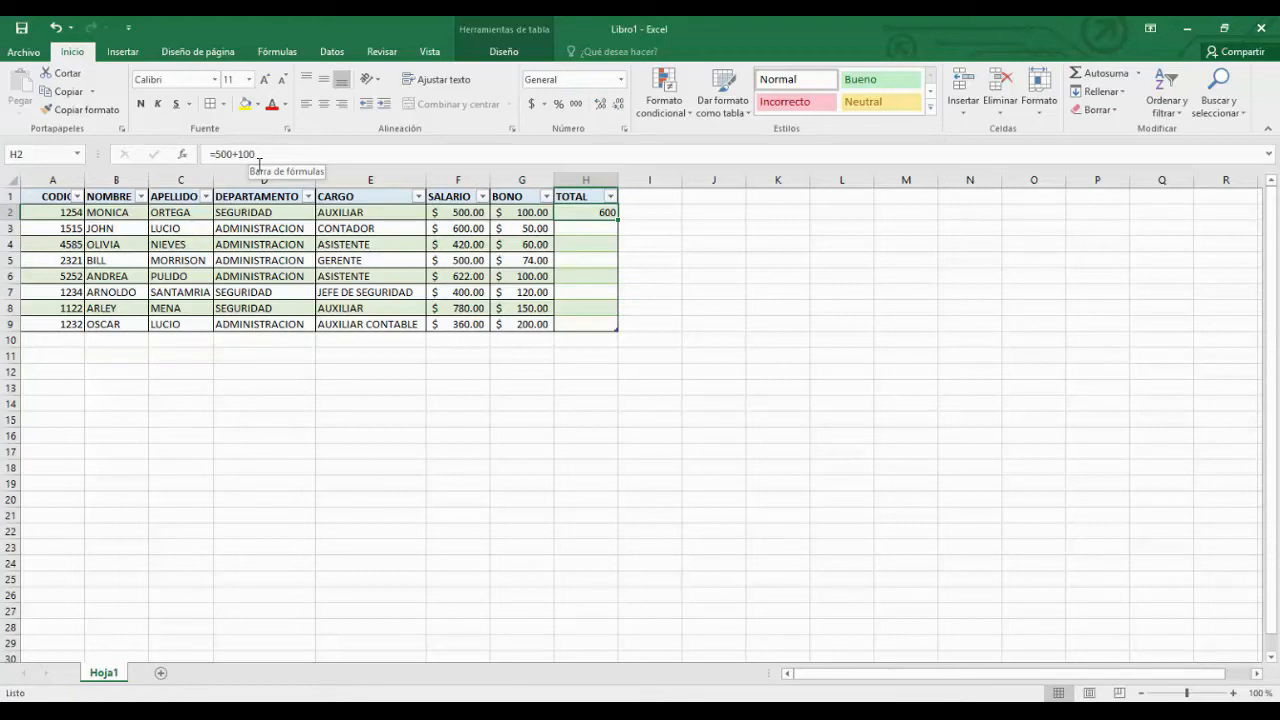
# Replace the formula in H2 with =F2+G2 and clear the automatically filled TOTAL cells H3 to H9
pyautogui.click(467, 213)
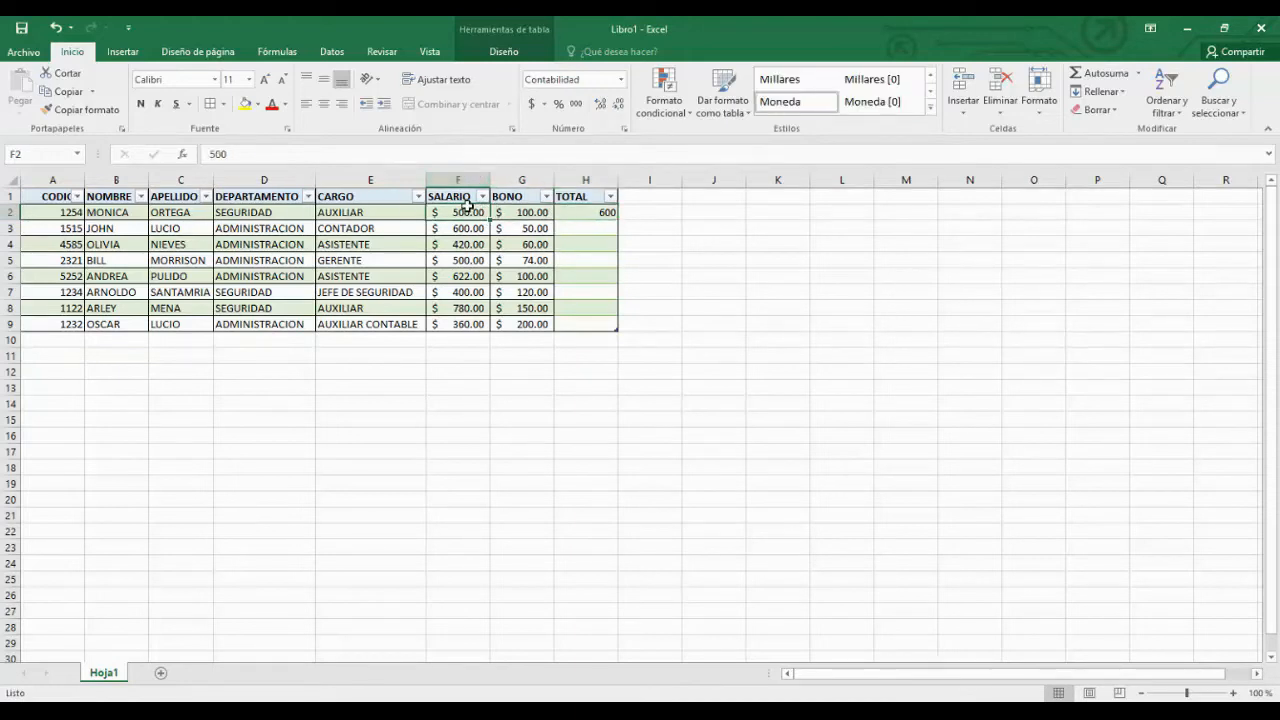
pyautogui.click(524, 211)
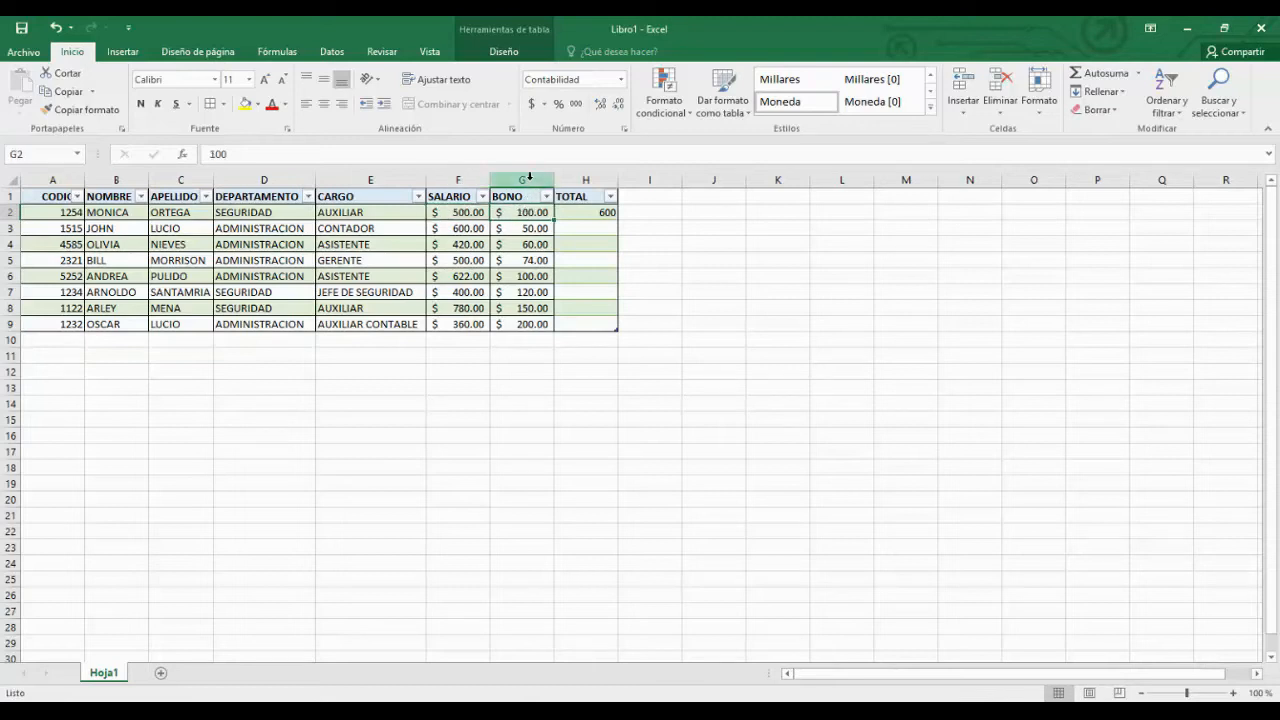
pyautogui.click(585, 211)
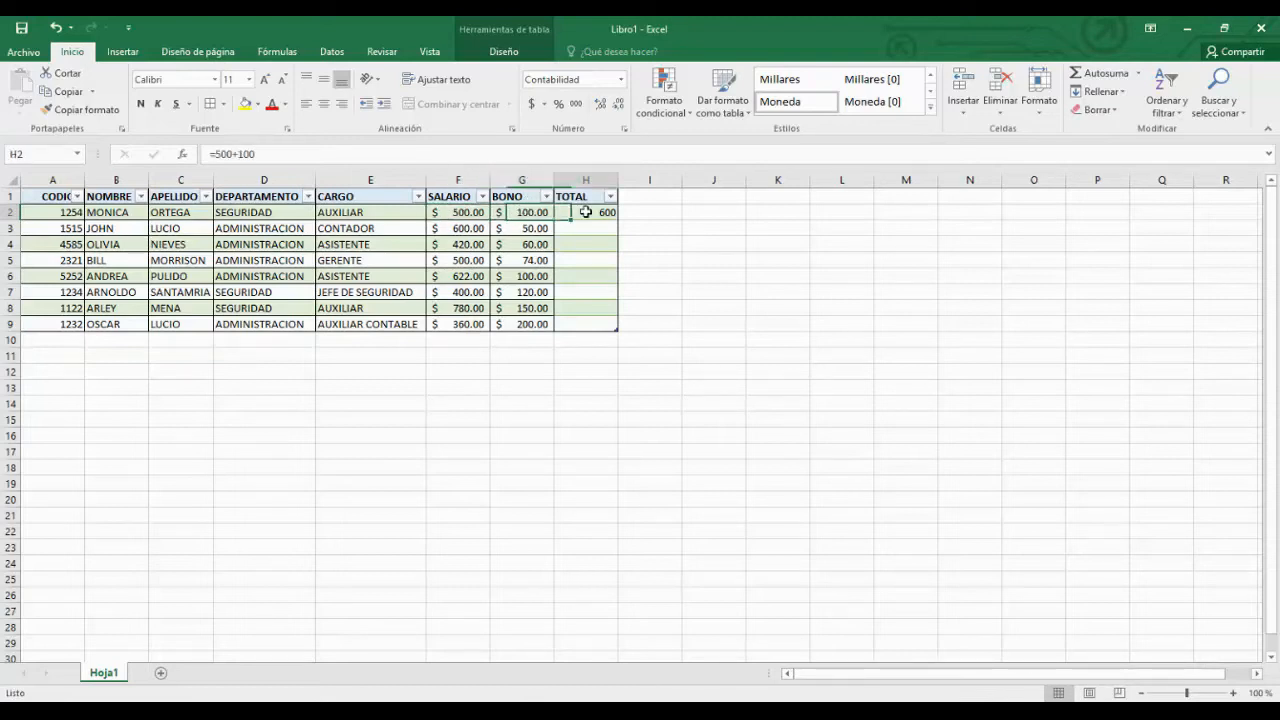
pyautogui.write('=')
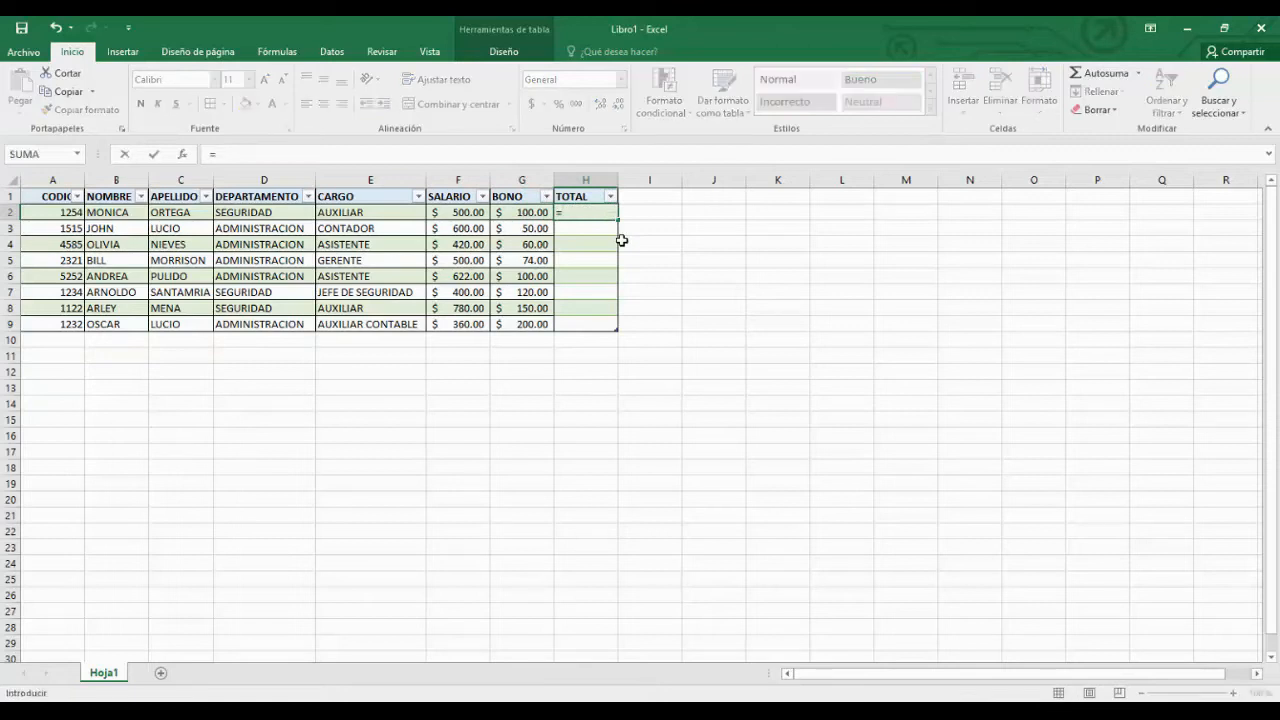
pyautogui.write('F2')
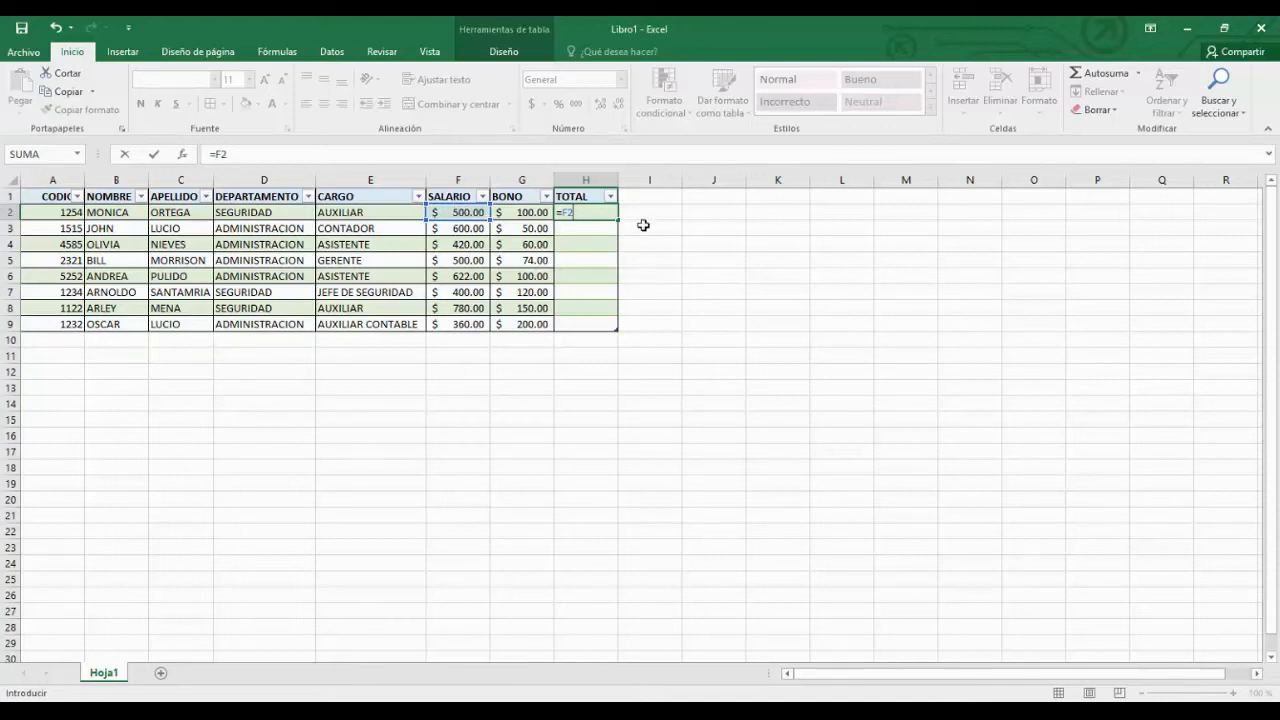
pyautogui.write('+G2')
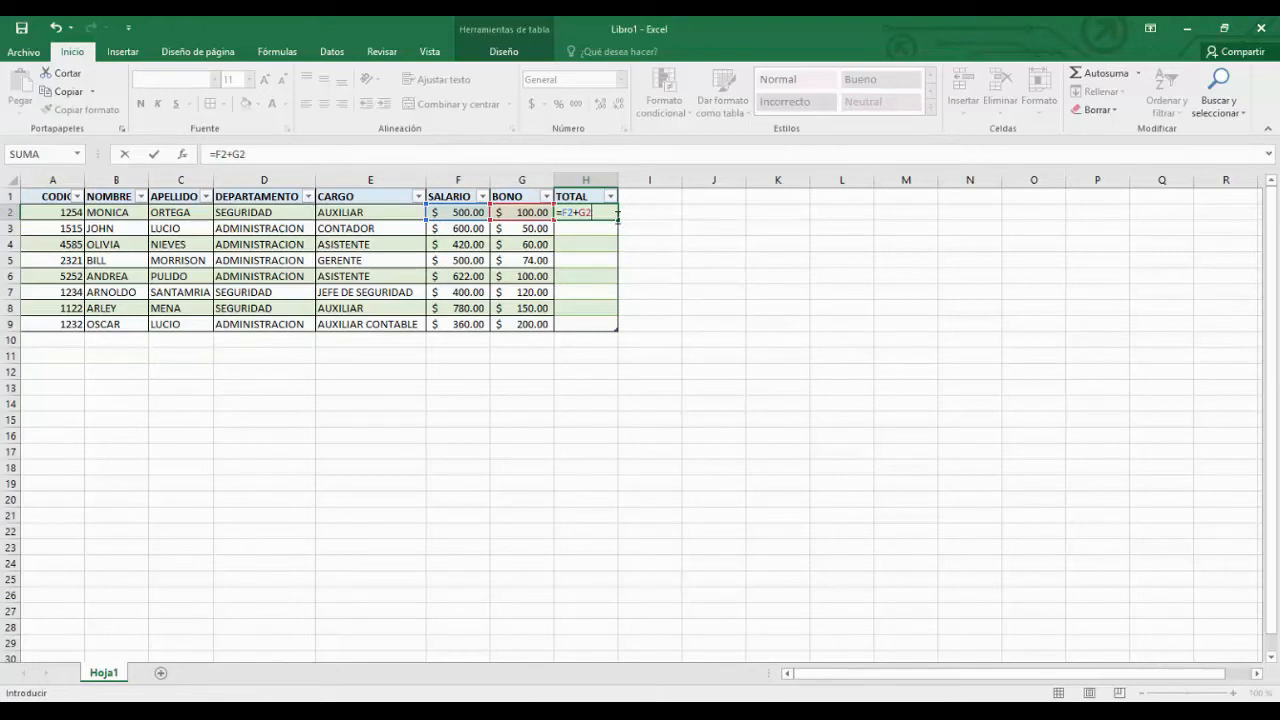
pyautogui.press('Return')
pyautogui.moveTo(591, 229); pyautogui.dragTo(600, 323)
pyautogui.press('Delete')
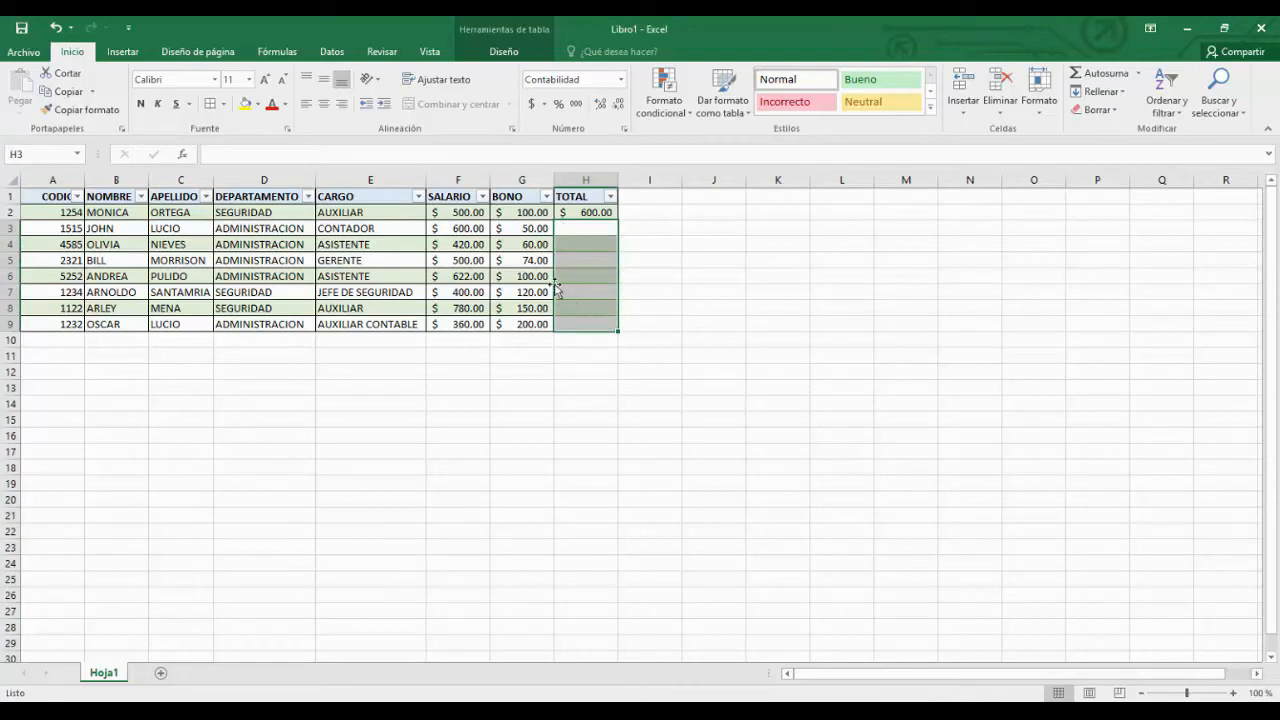
# Open the H2 formula to examine its references to the SALARIO and BONO cells, and close it without altering it
pyautogui.click(586, 211)
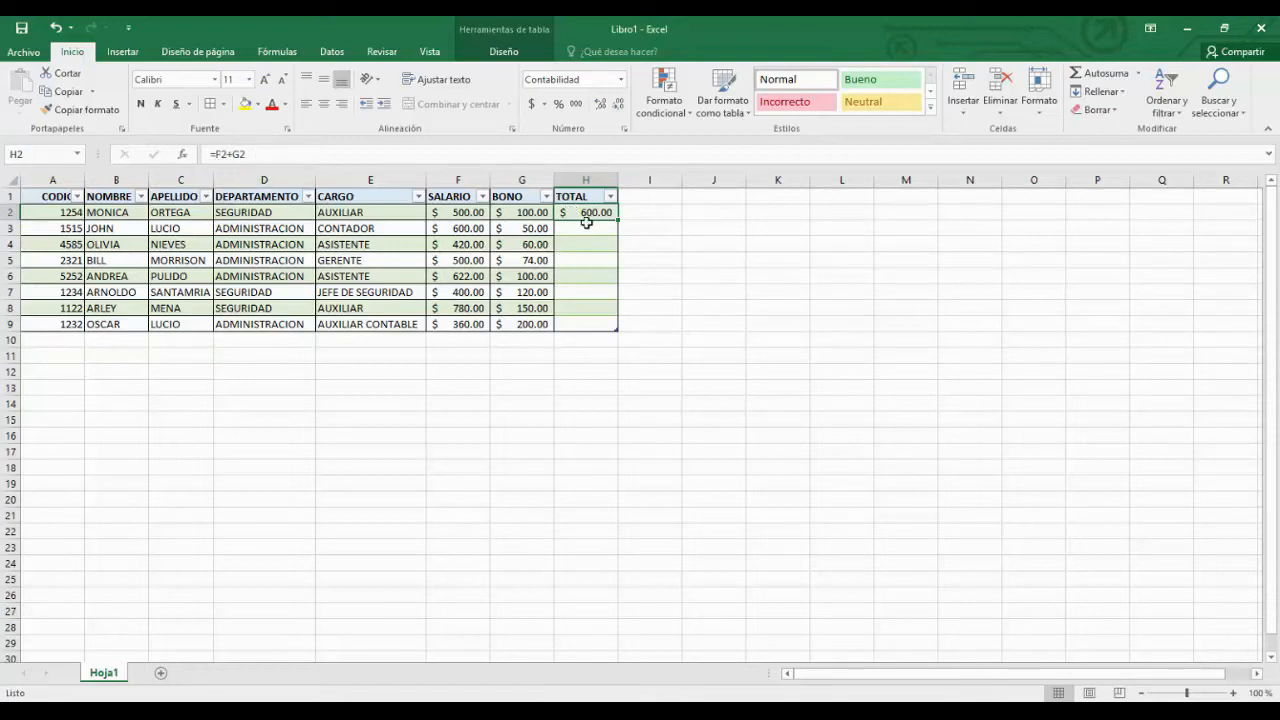
pyautogui.click(244, 152)
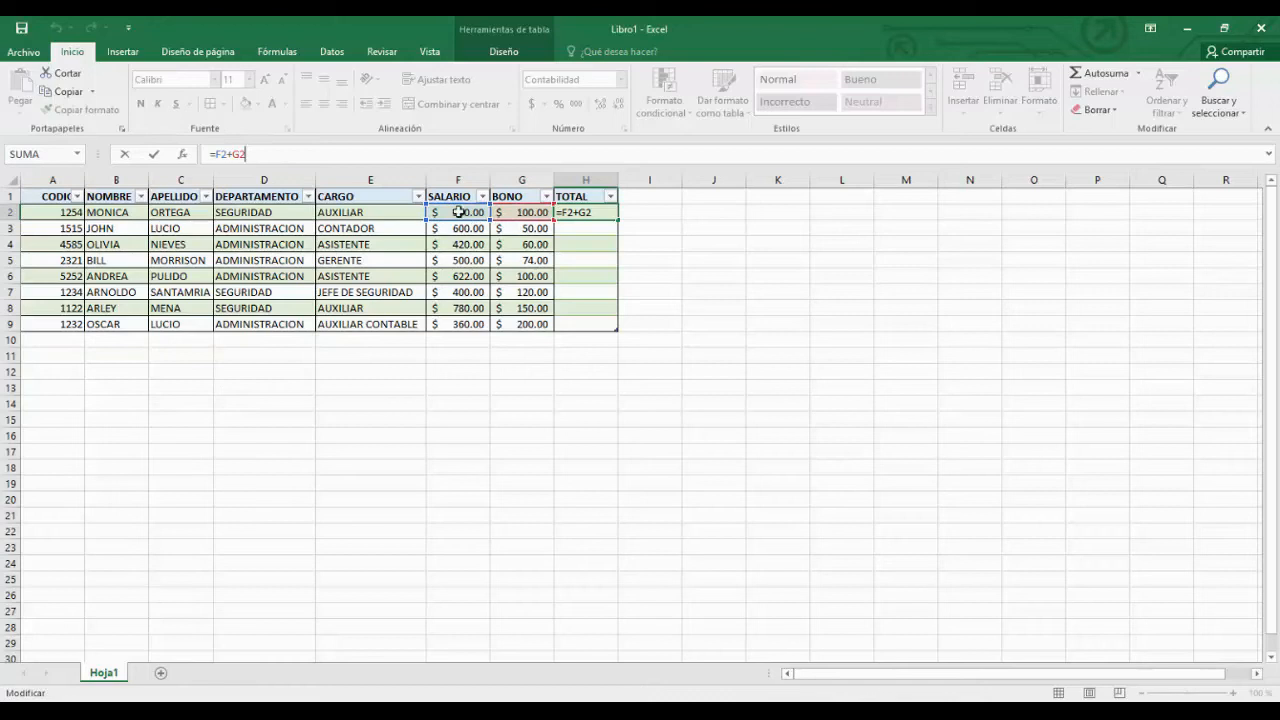
pyautogui.press('Return')
pyautogui.click(605, 211)
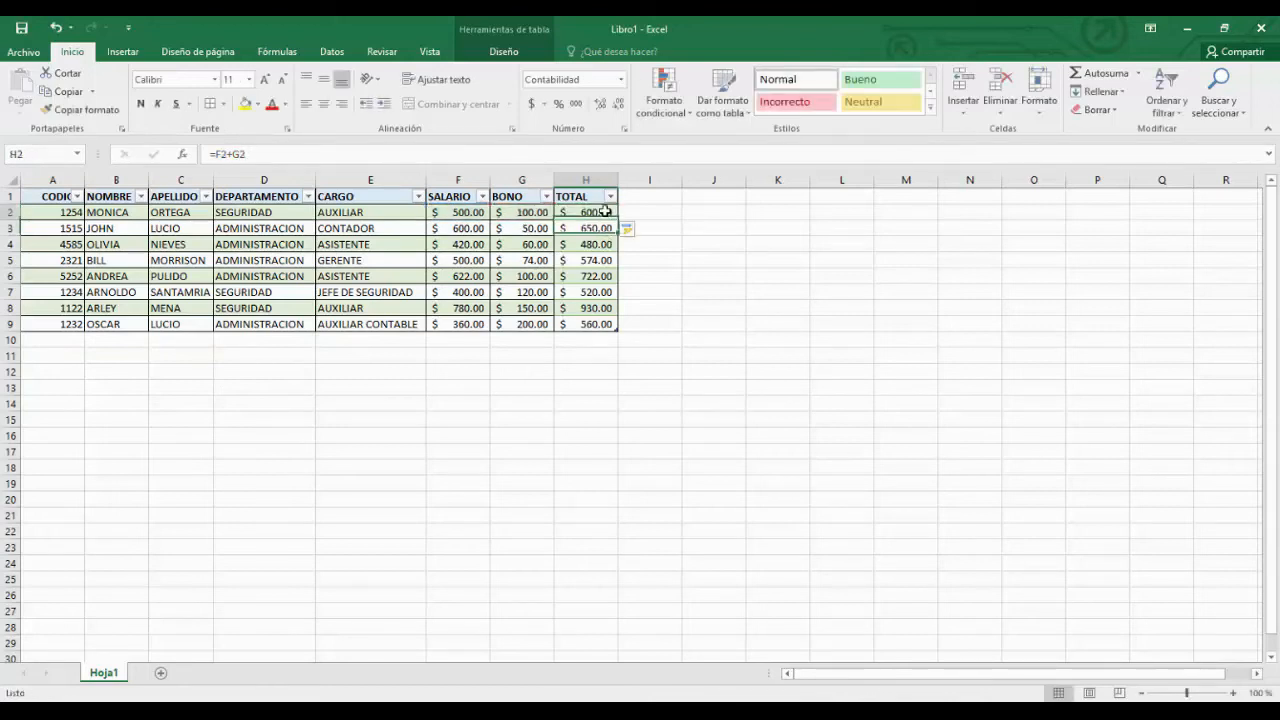
# Clear the refilled formulas from TOTAL cells H3 to H9 again
pyautogui.click(600, 229)
pyautogui.moveTo(598, 228); pyautogui.dragTo(604, 335)
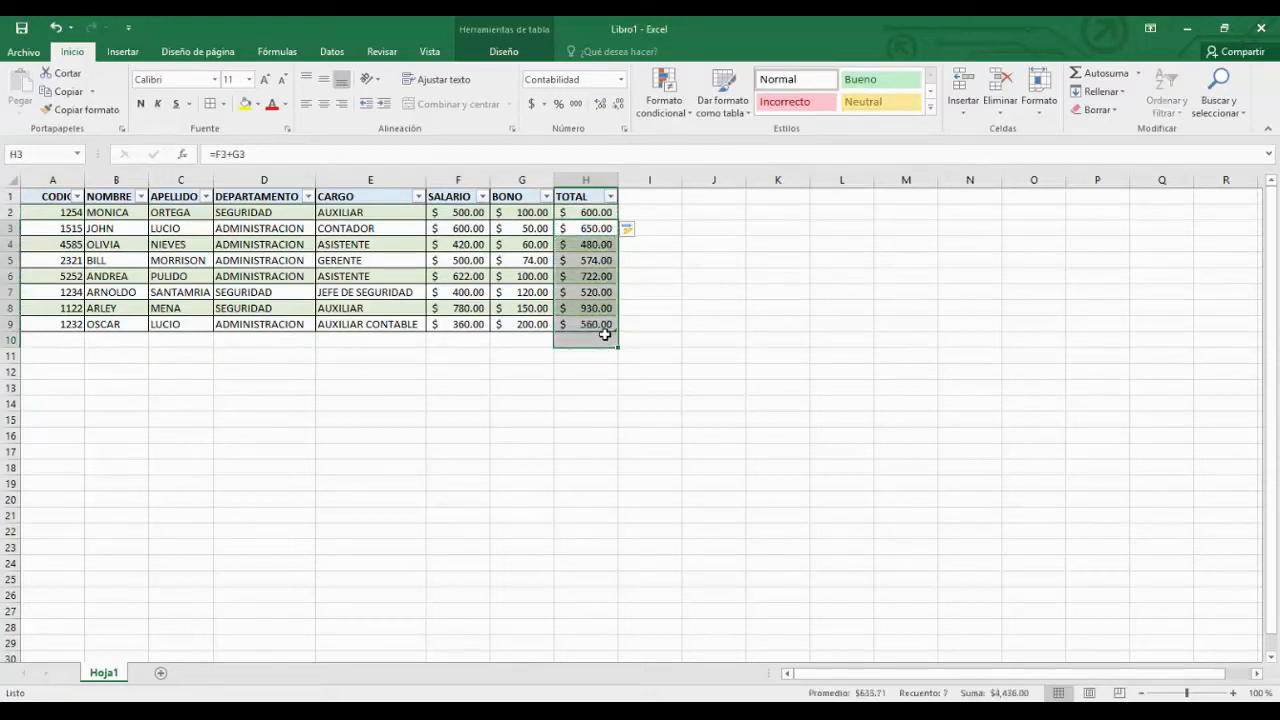
pyautogui.press('Delete')
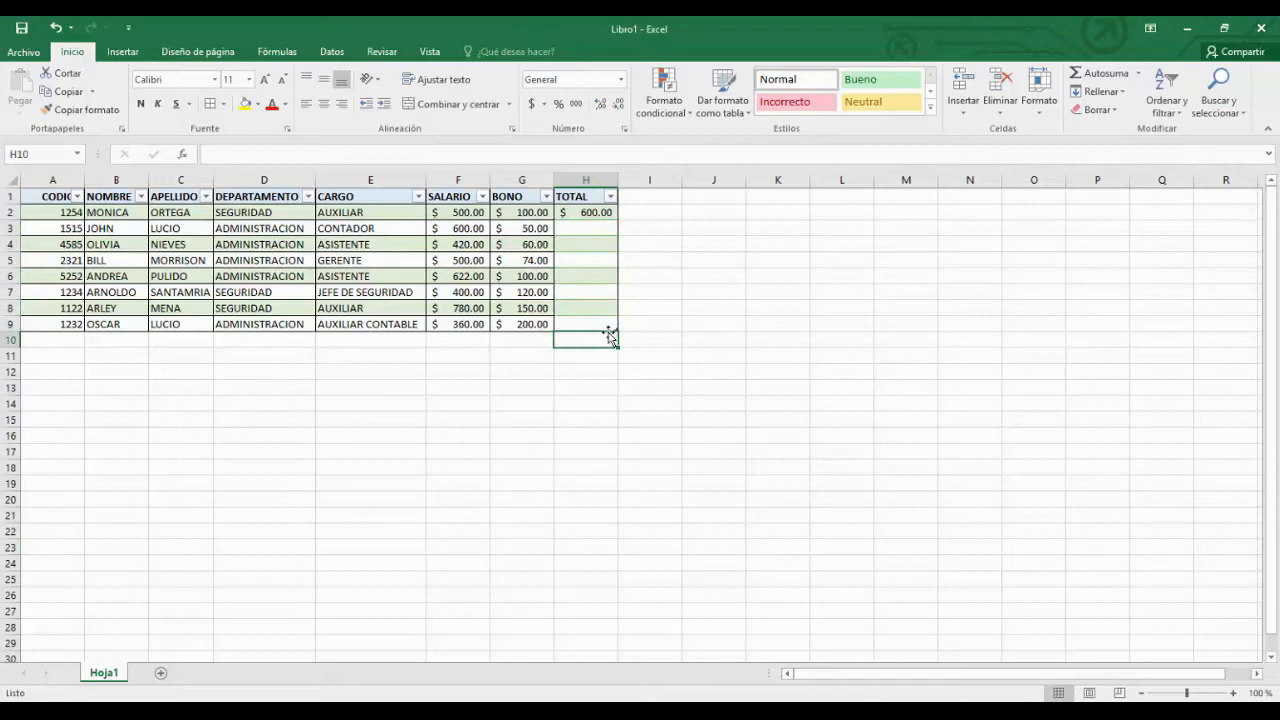
# Set the SALARIO value in F2 to 550 and check the recalculated TOTAL in H2
pyautogui.click(590, 213)
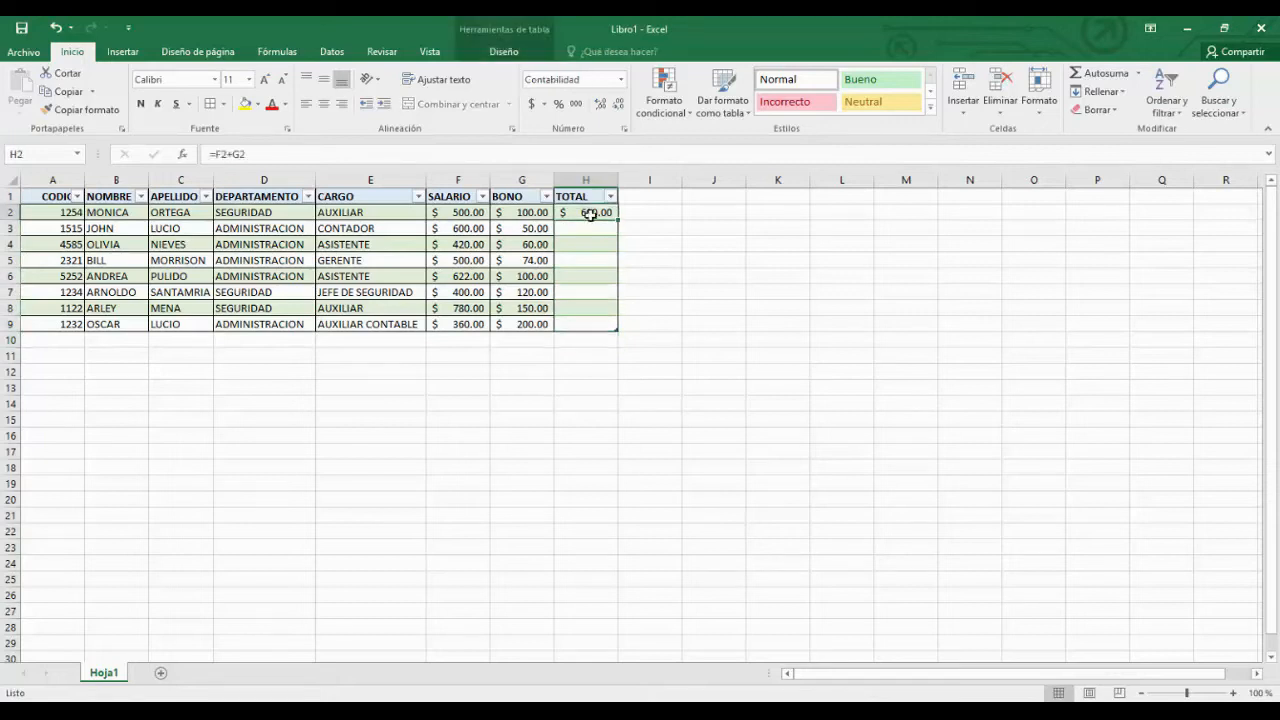
pyautogui.click(466, 214)
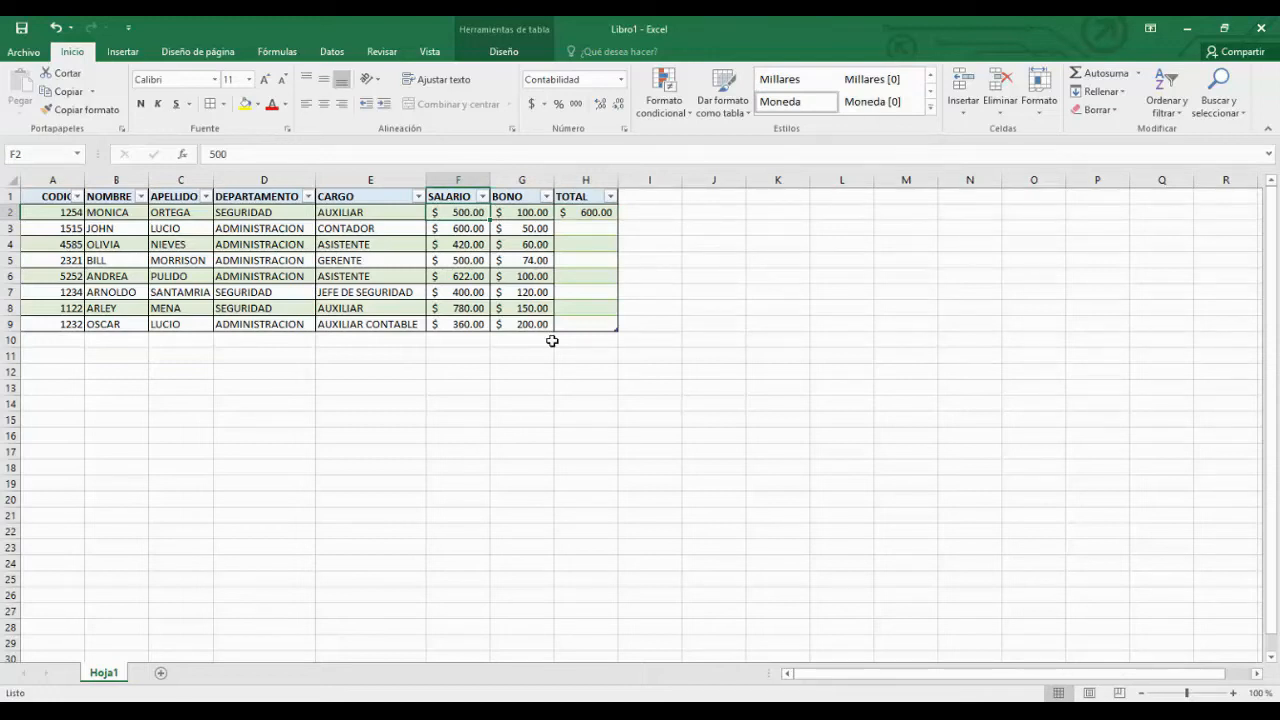
pyautogui.write('550')
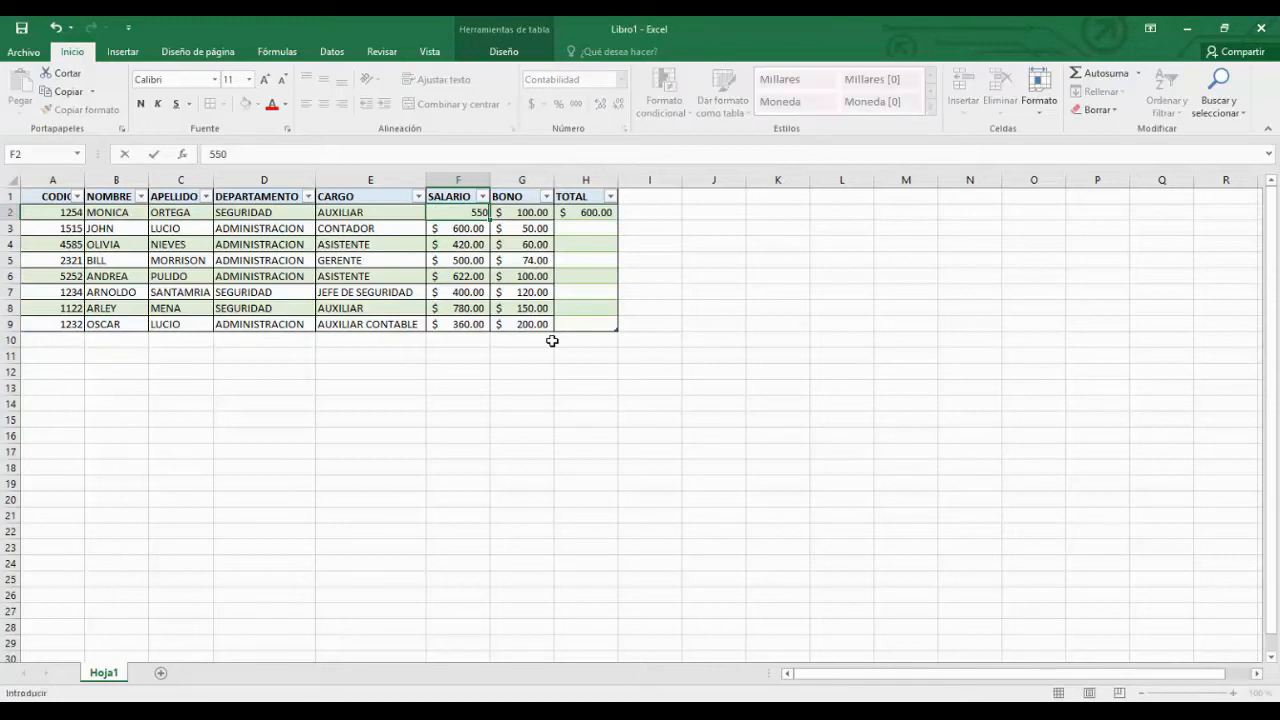
pyautogui.press('Return')
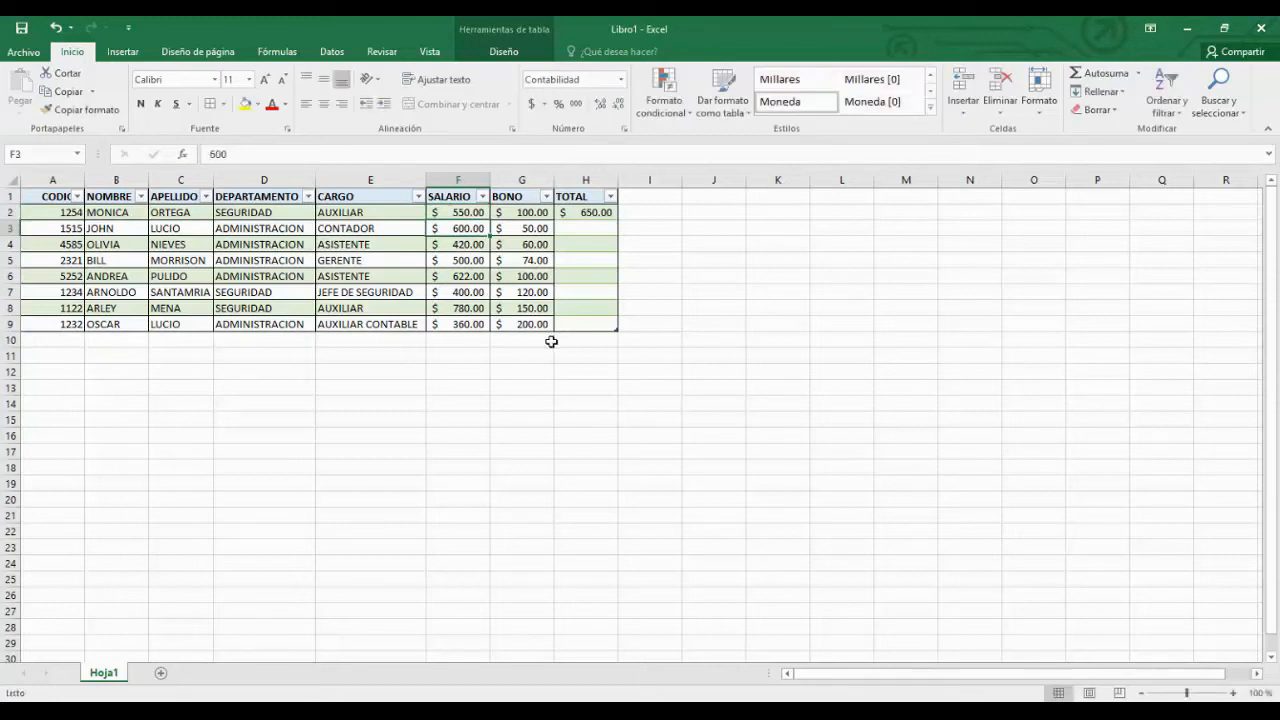
pyautogui.click(596, 214)
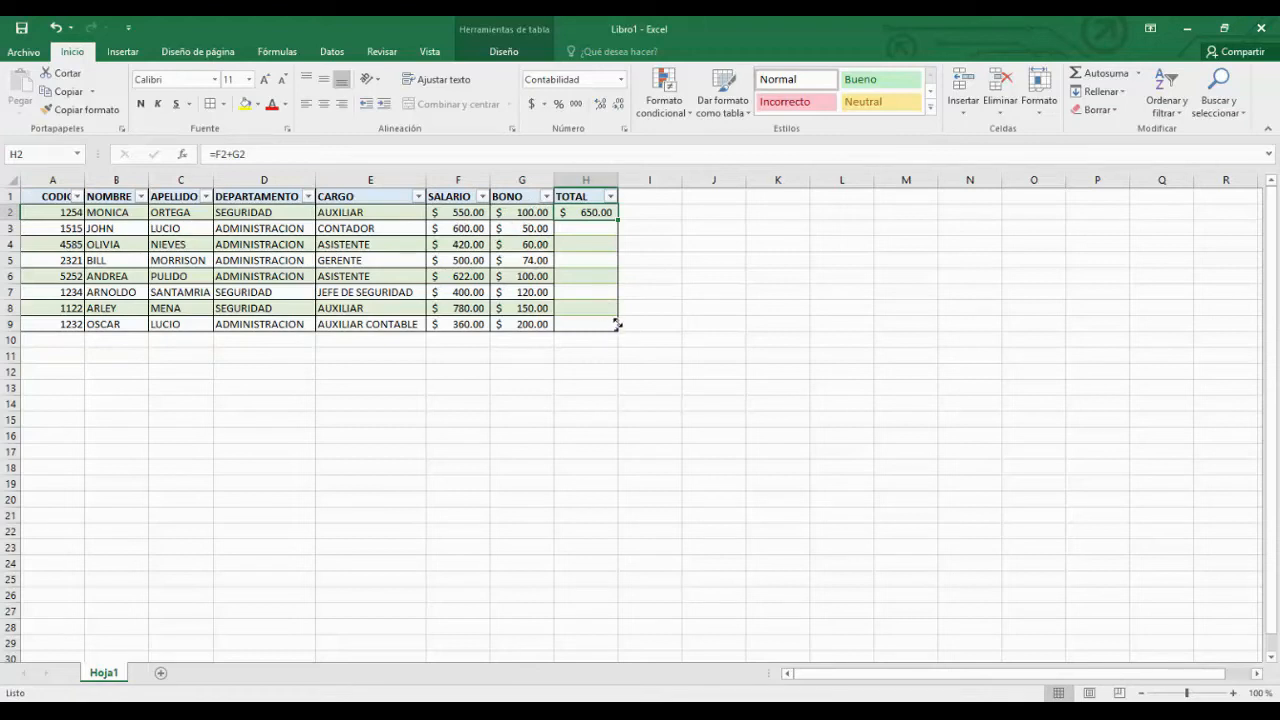
# Set the BONO value in G2 to 0
pyautogui.click(540, 213)
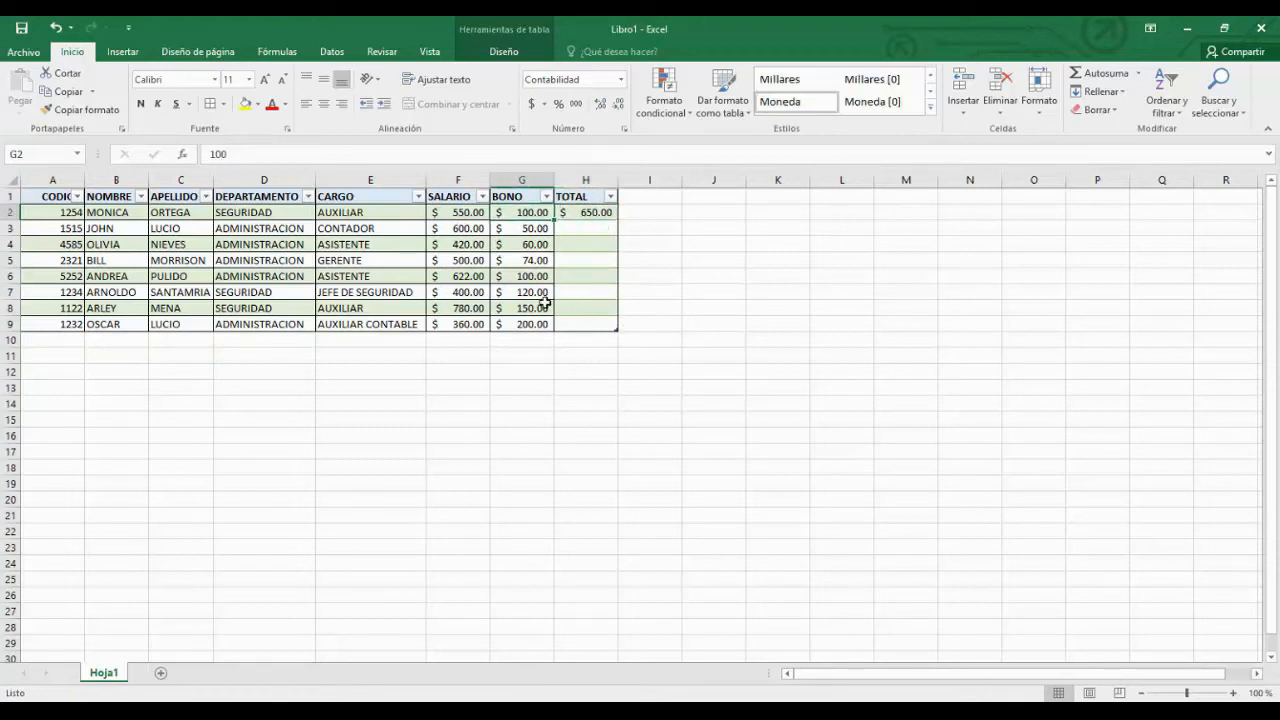
pyautogui.write('0')
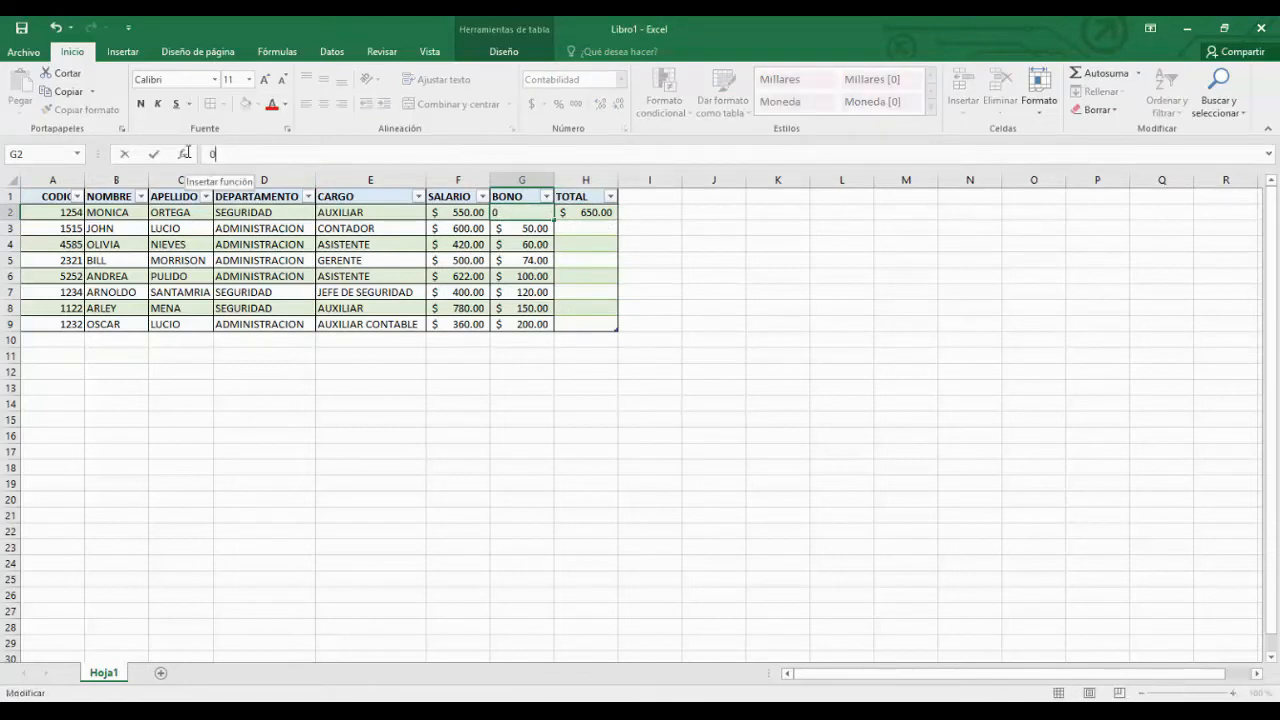
pyautogui.press('Return')
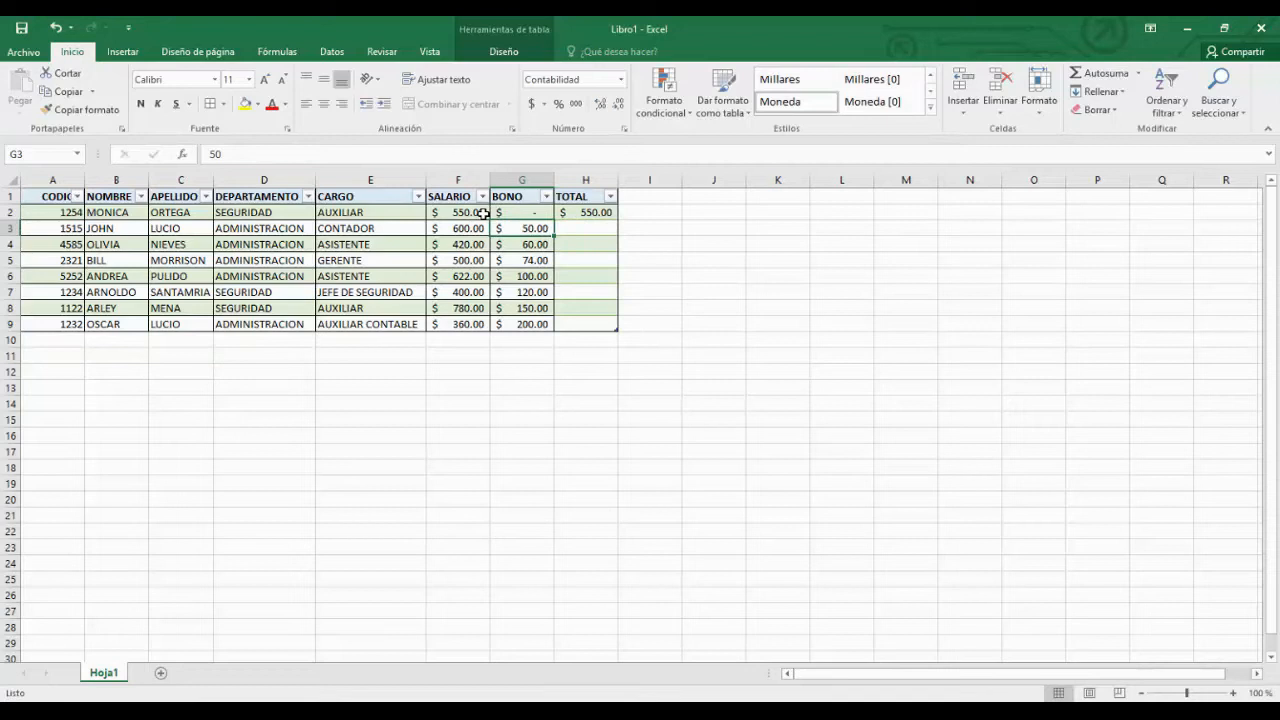
# Set the BONO value in G2 to 90
pyautogui.click(535, 215)
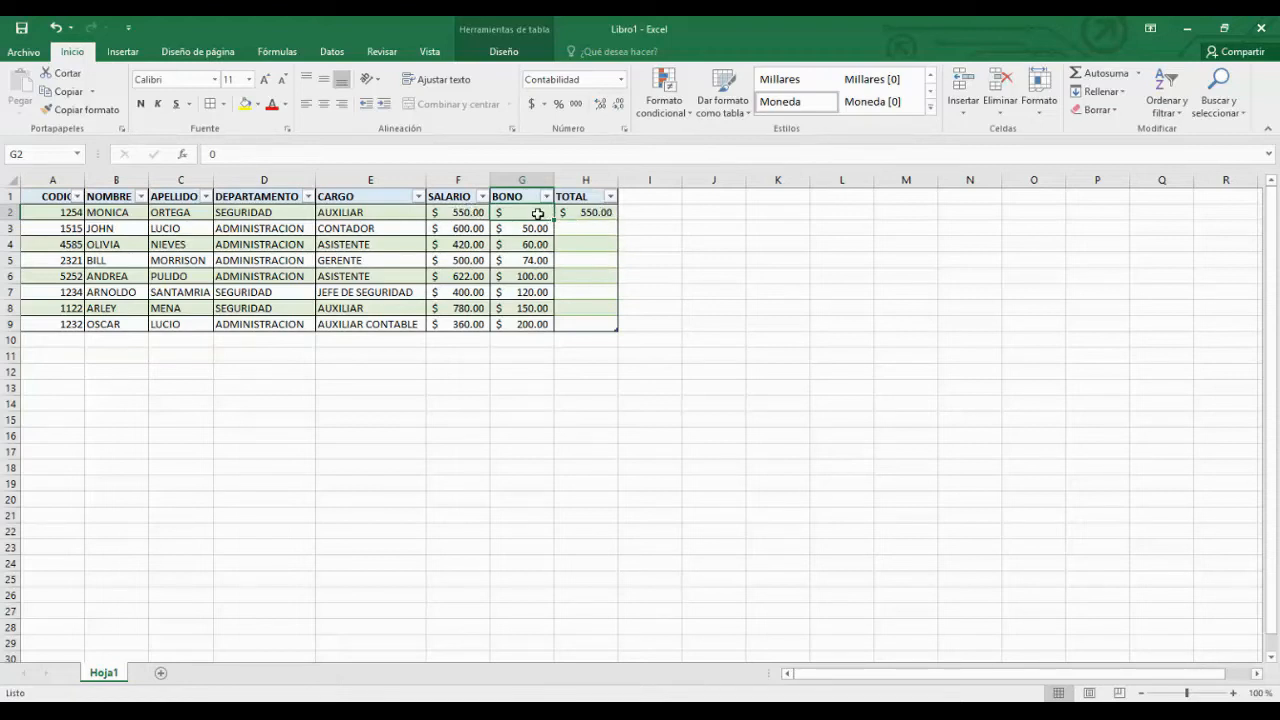
pyautogui.write('90')
pyautogui.press('Return')
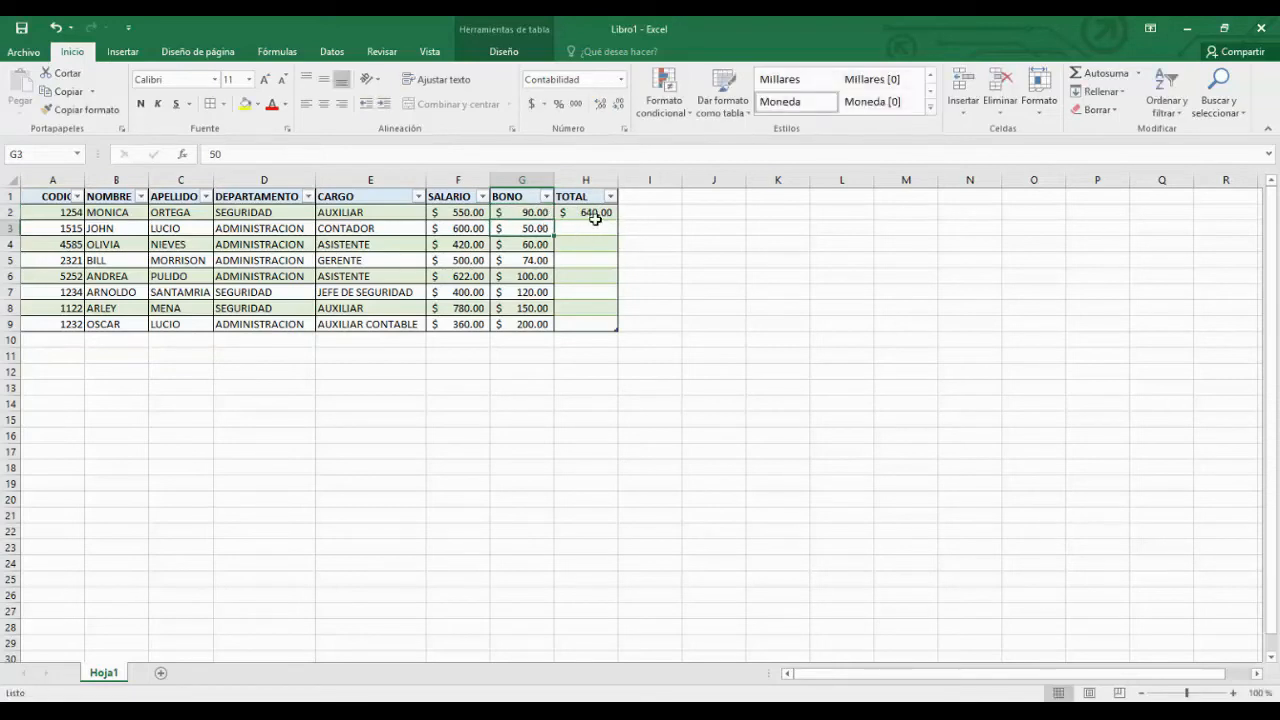
# Select the SALARIO and BONO cells F2:G2 to review the values added by the TOTAL formula
pyautogui.moveTo(468, 212); pyautogui.dragTo(508, 214)
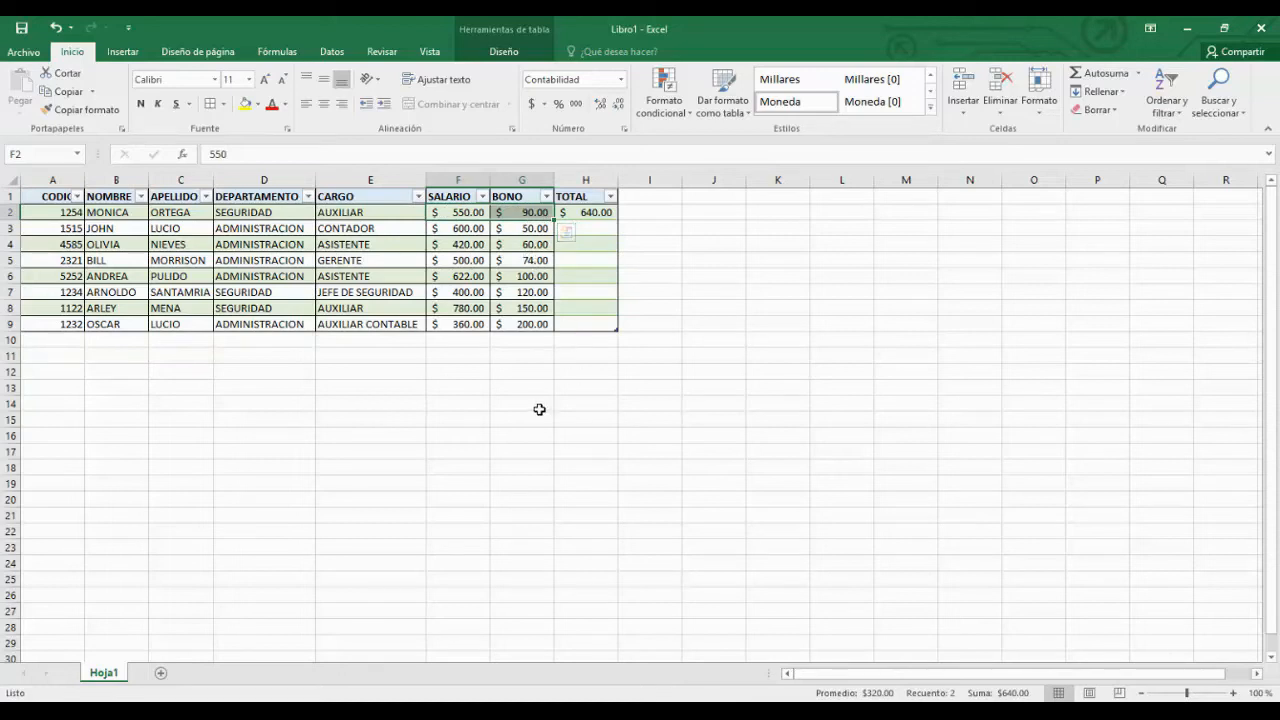
pyautogui.click(636, 218)
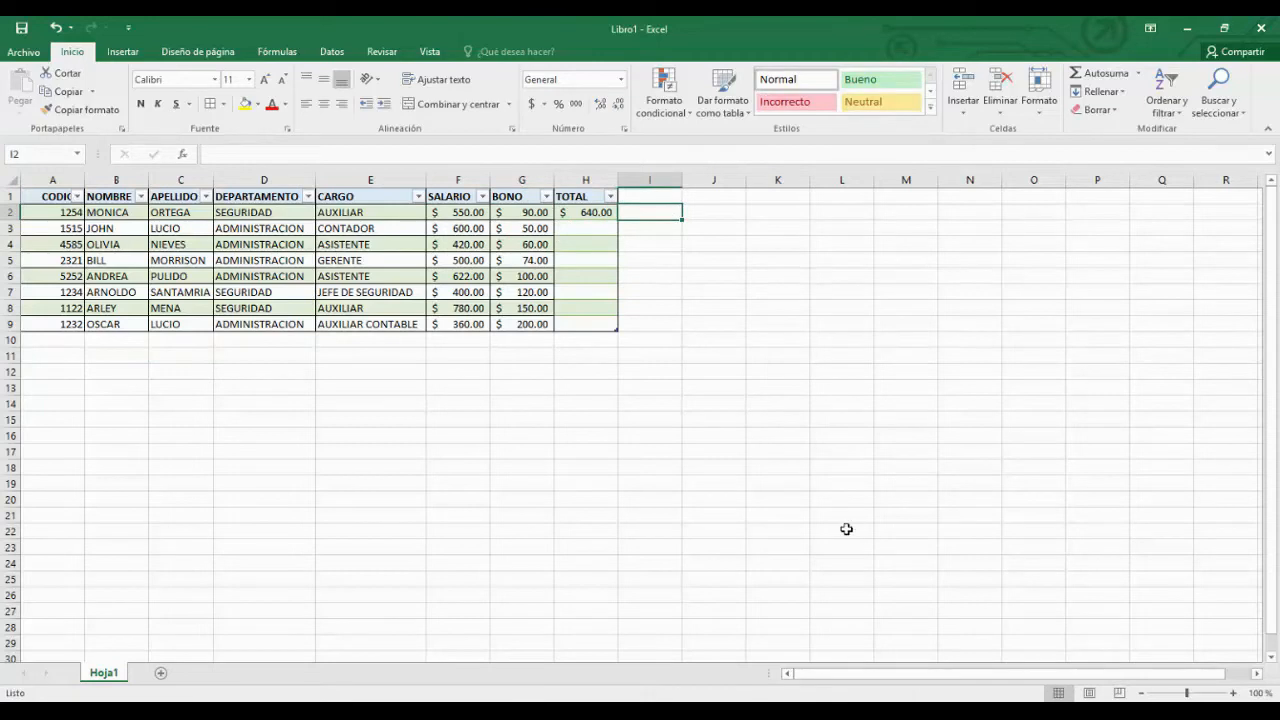
pyautogui.moveTo(478, 212); pyautogui.dragTo(505, 212)
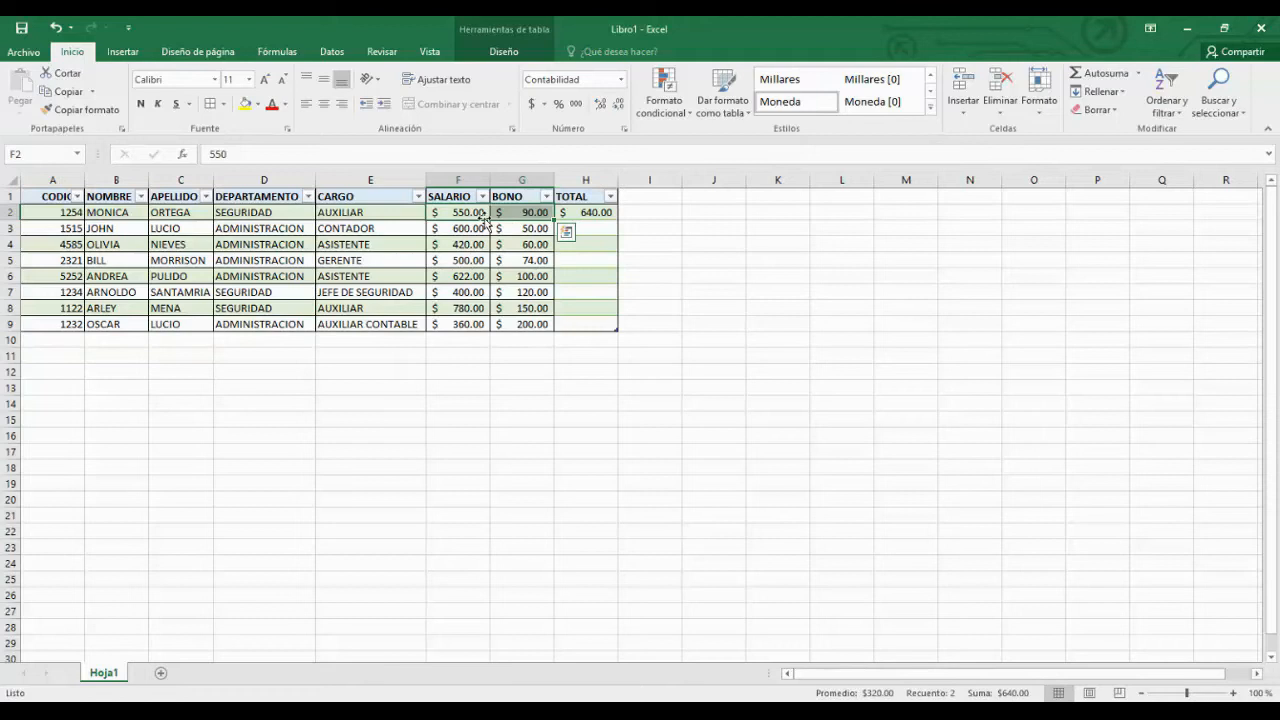
# Fill the TOTAL formula from H2 down to H9
pyautogui.click(600, 213)
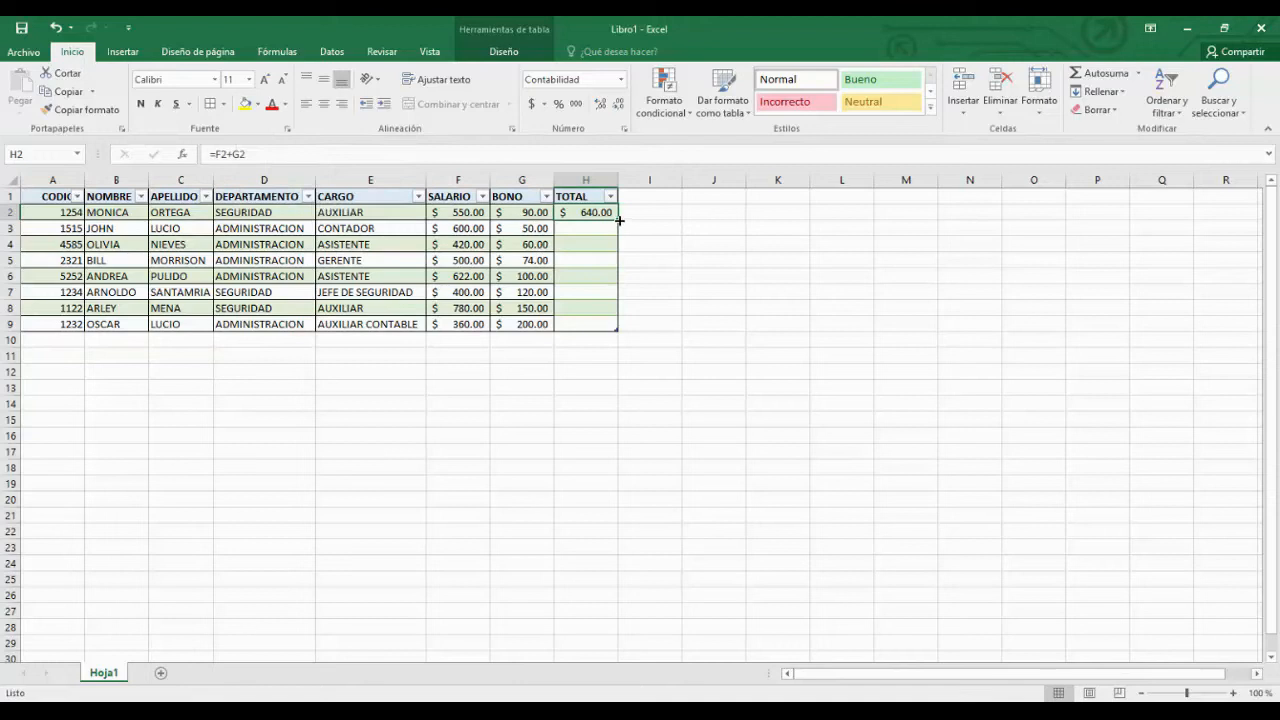
pyautogui.moveTo(619, 219); pyautogui.dragTo(611, 327)
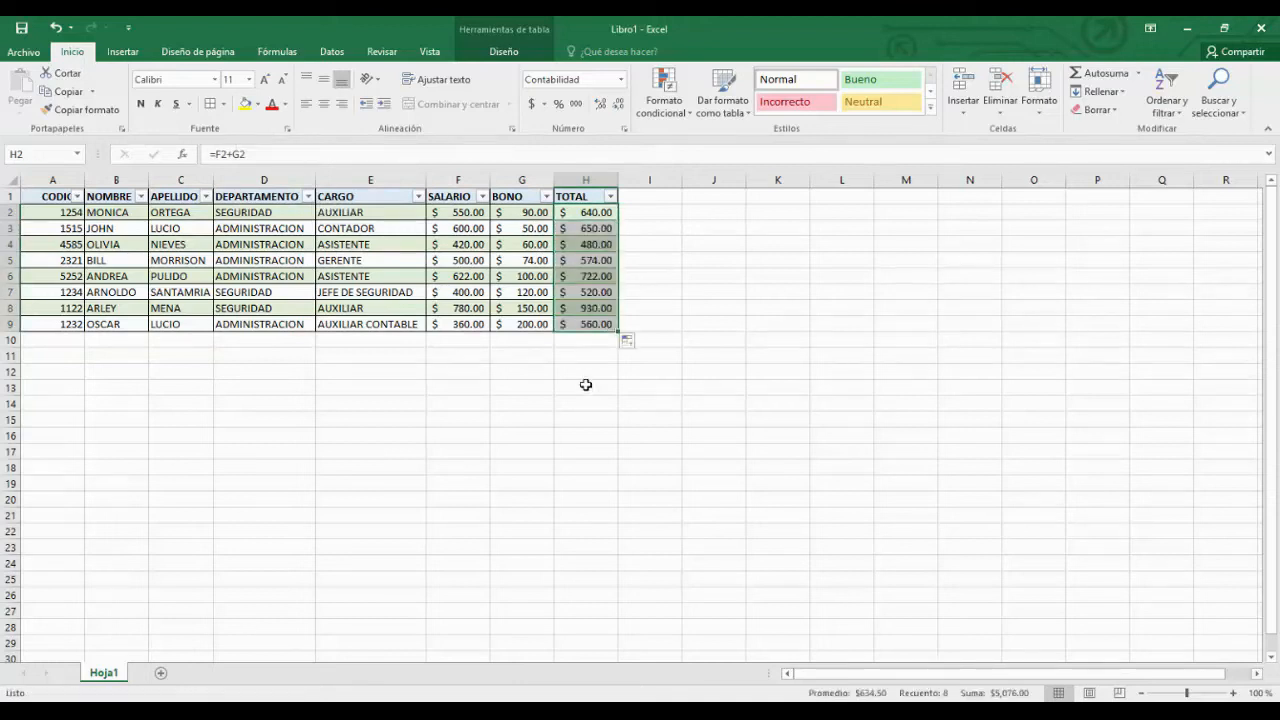
pyautogui.click(518, 390)
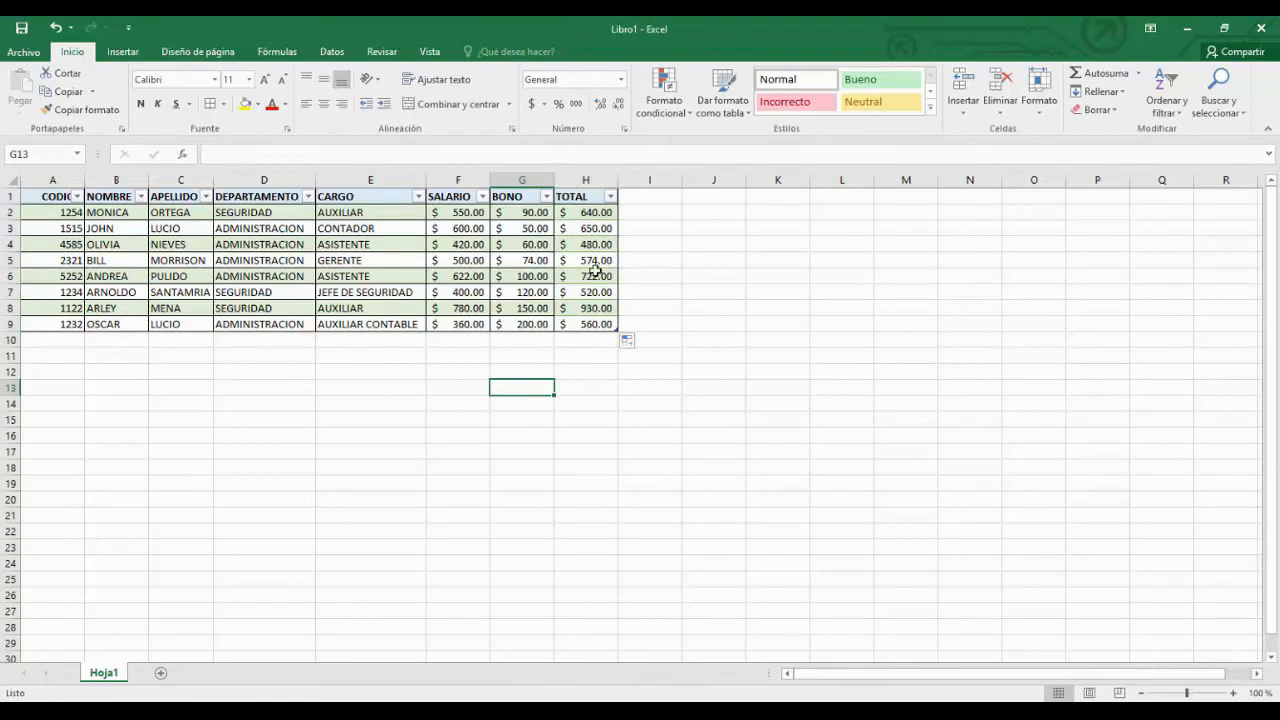
# Examine the SALARIO and BONO references in the TOTAL formulas of H3 and H7 without altering them
pyautogui.click(593, 228)
pyautogui.click(233, 152)
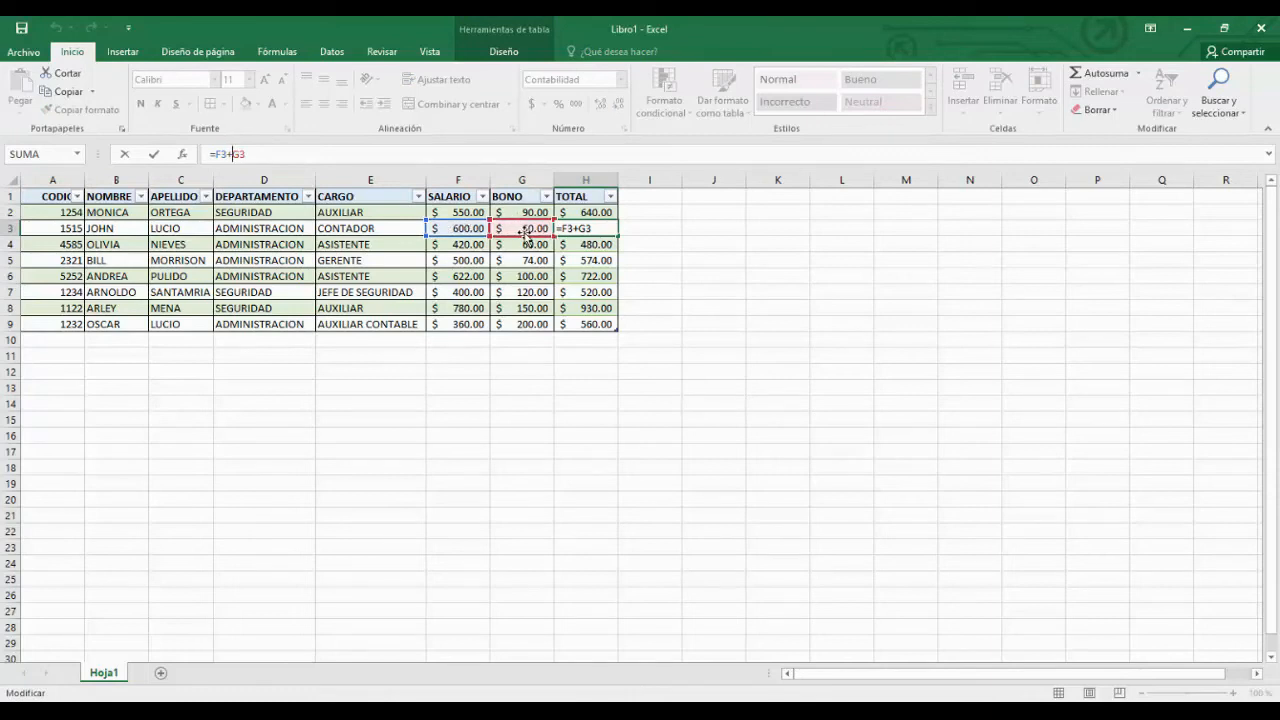
pyautogui.press('Return')
pyautogui.press('Down')
pyautogui.press('Down')
pyautogui.press('Down')
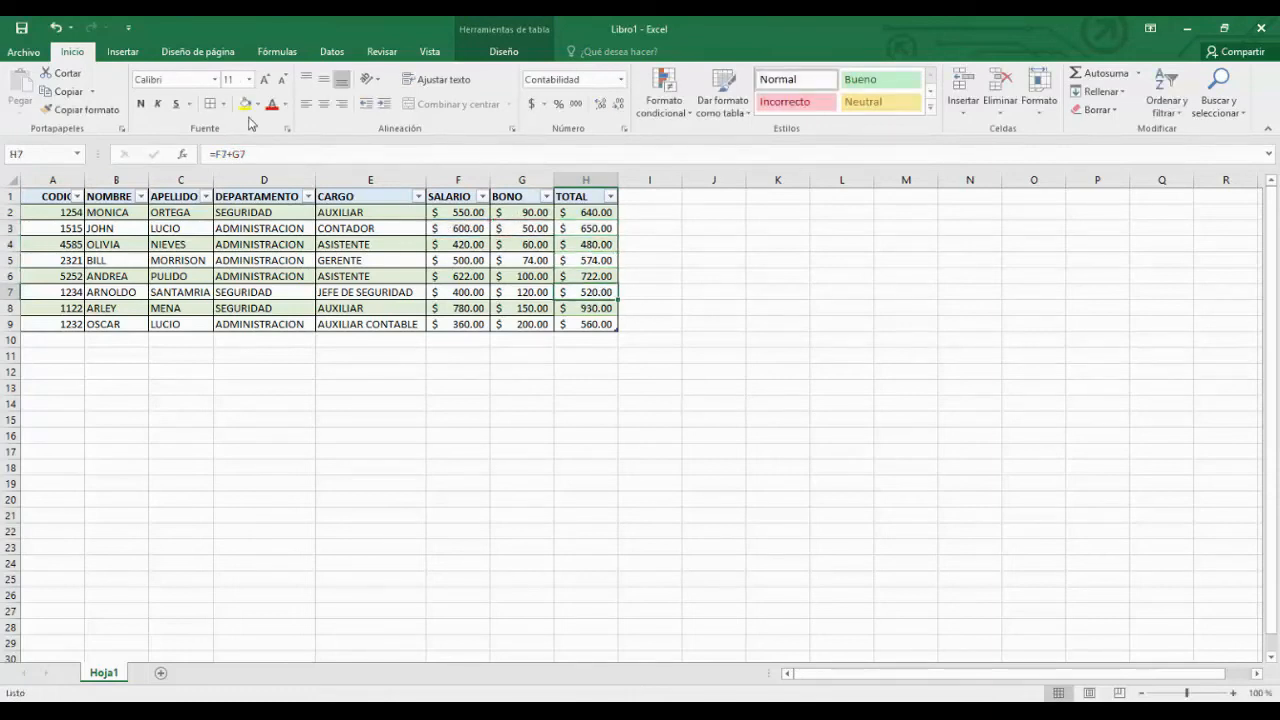
pyautogui.click(233, 153)
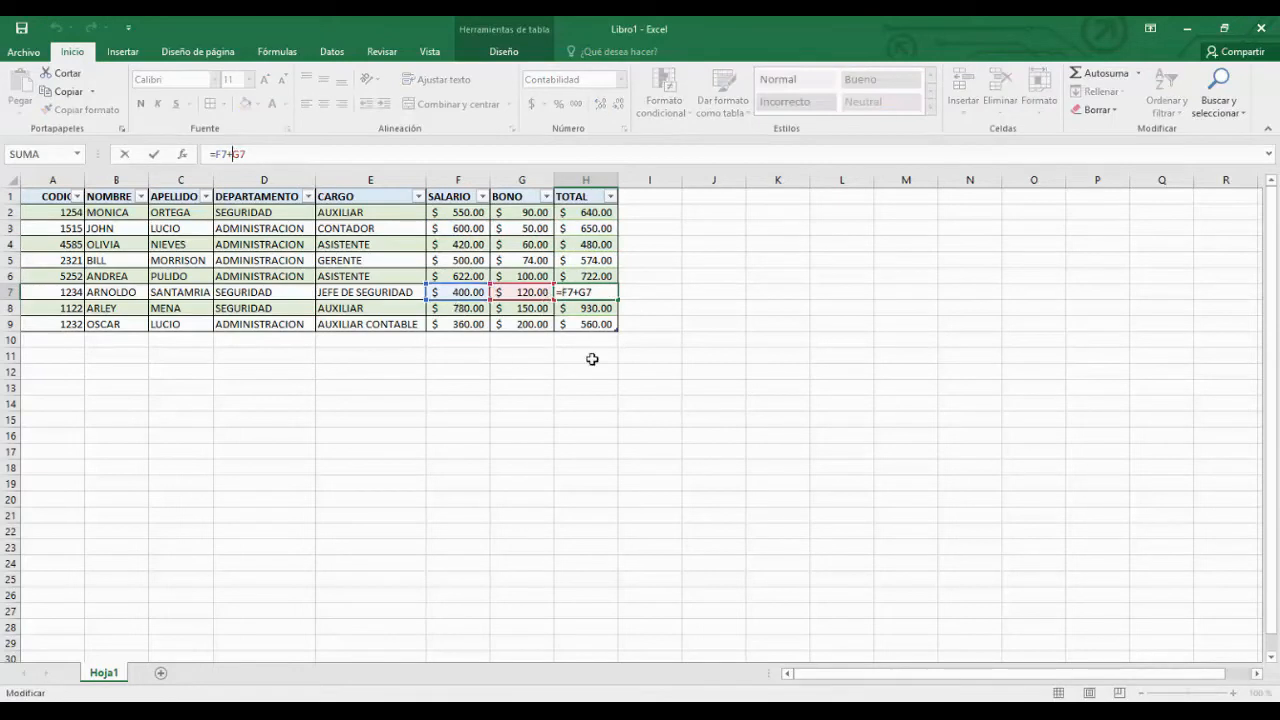
pyautogui.press('Return')
pyautogui.click(602, 293)
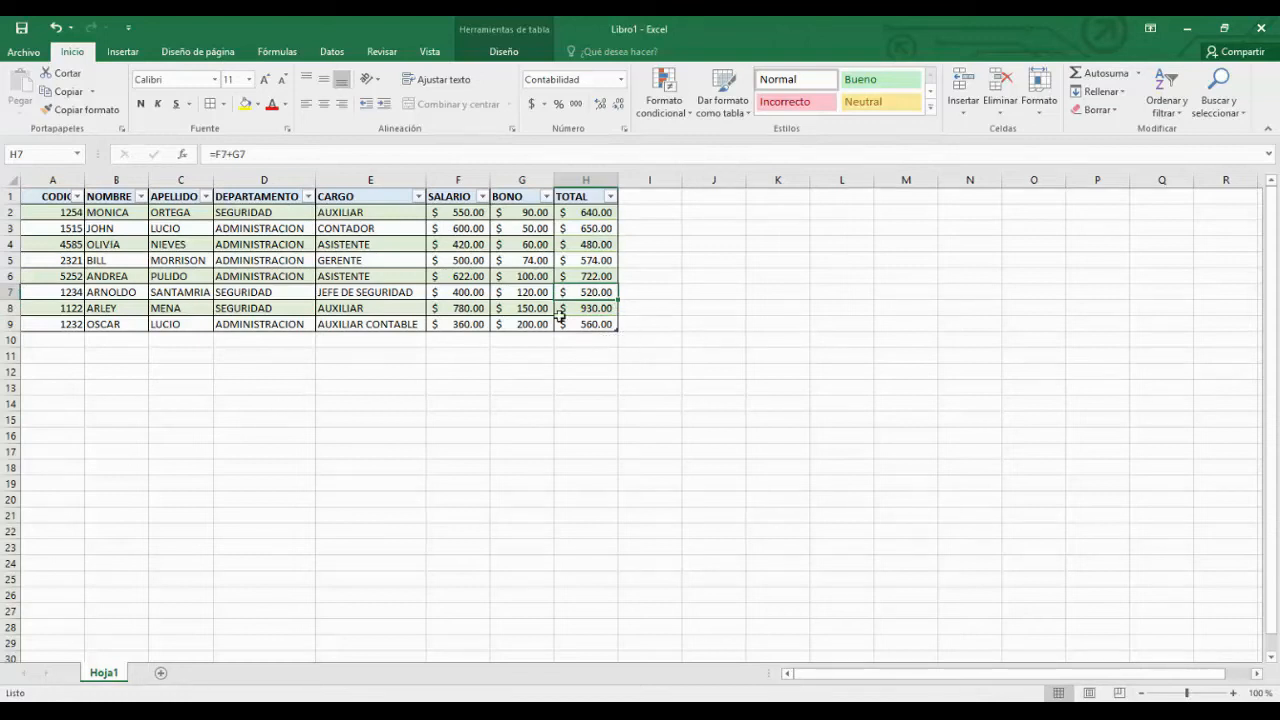
# Review the references in the H2 formula and fill it down to H9 again
pyautogui.click(592, 212)
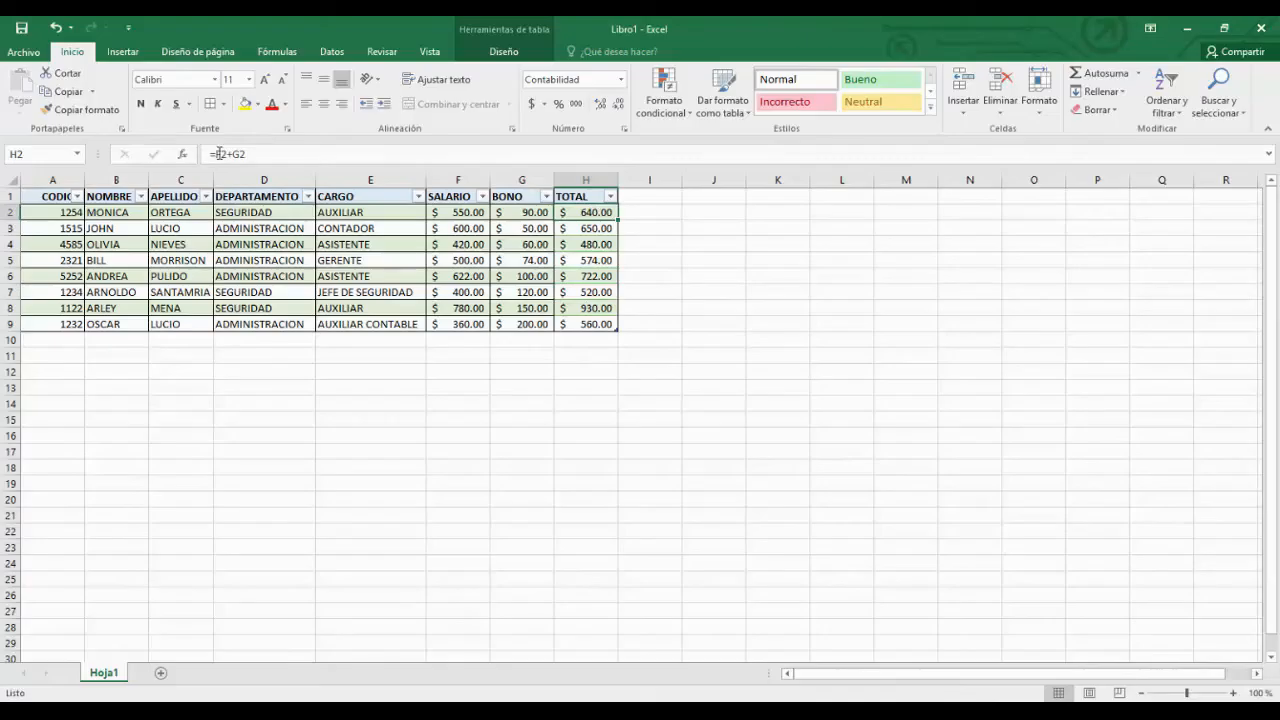
pyautogui.press('F2')
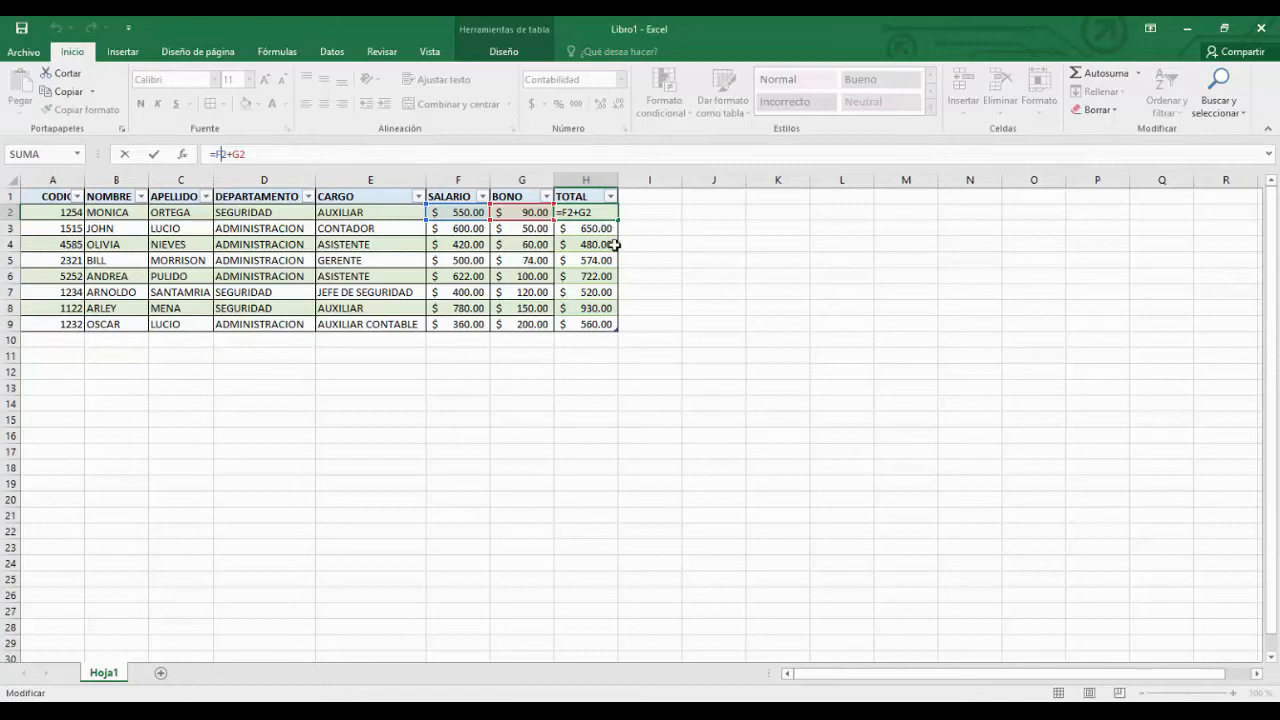
pyautogui.press('Return')
pyautogui.click(608, 214)
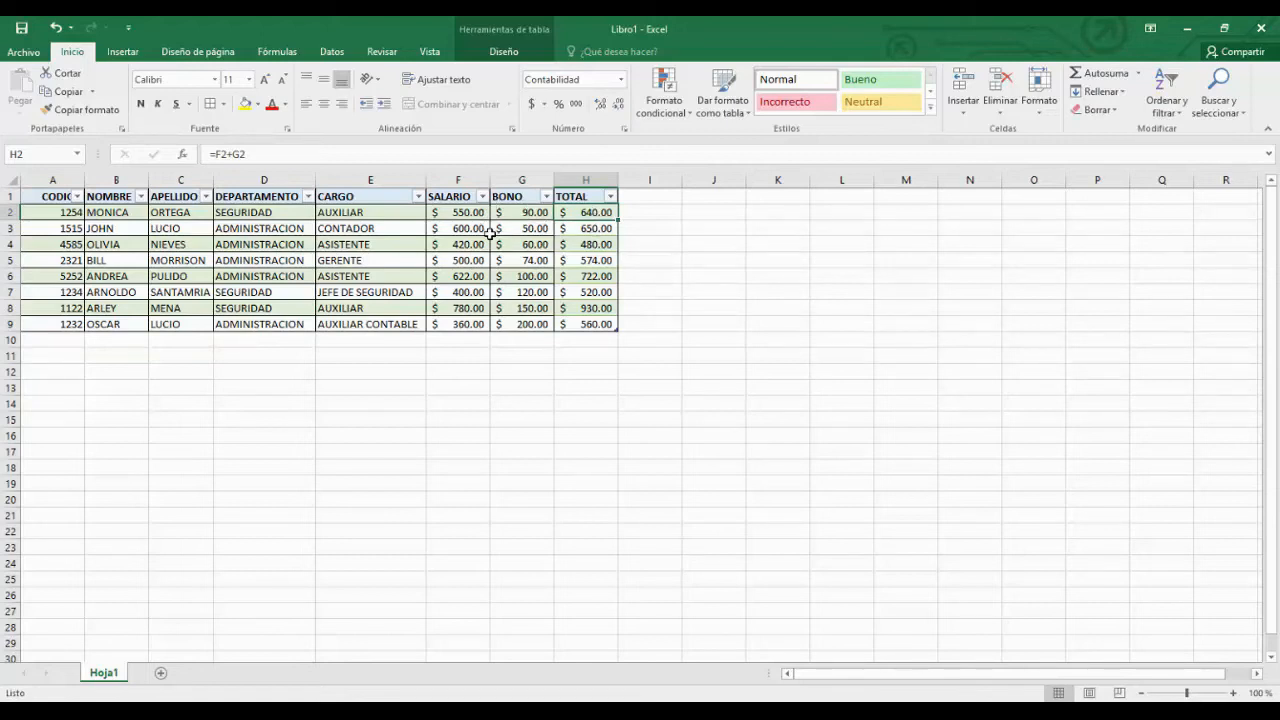
pyautogui.moveTo(619, 218); pyautogui.dragTo(620, 333)
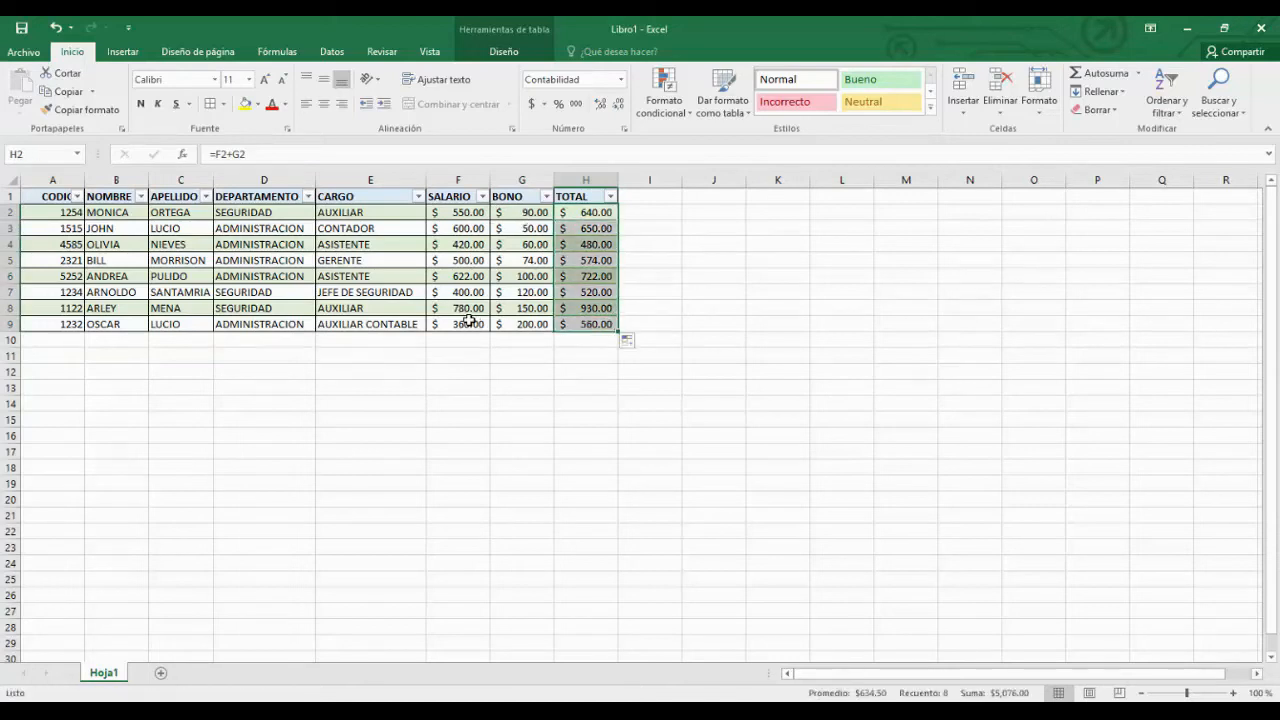
# Examine the cell references in the TOTAL formula of H9 and close it without altering it
pyautogui.click(578, 322)
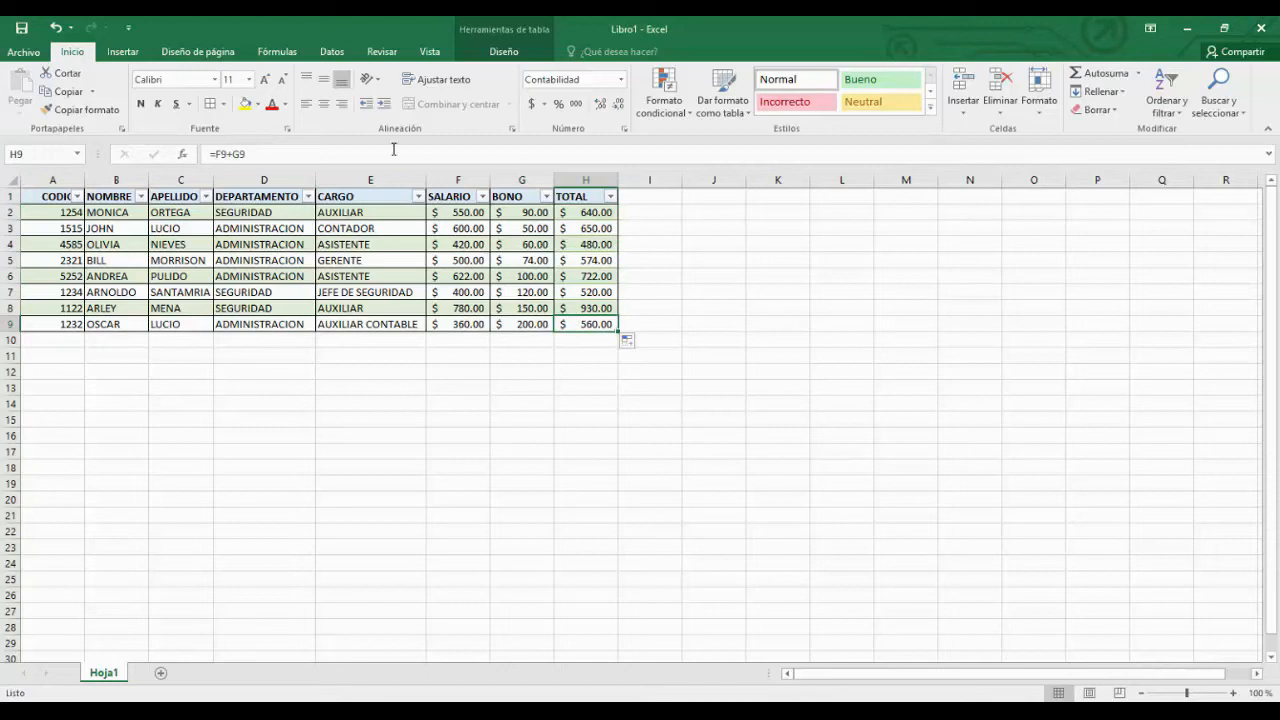
pyautogui.click(232, 154)
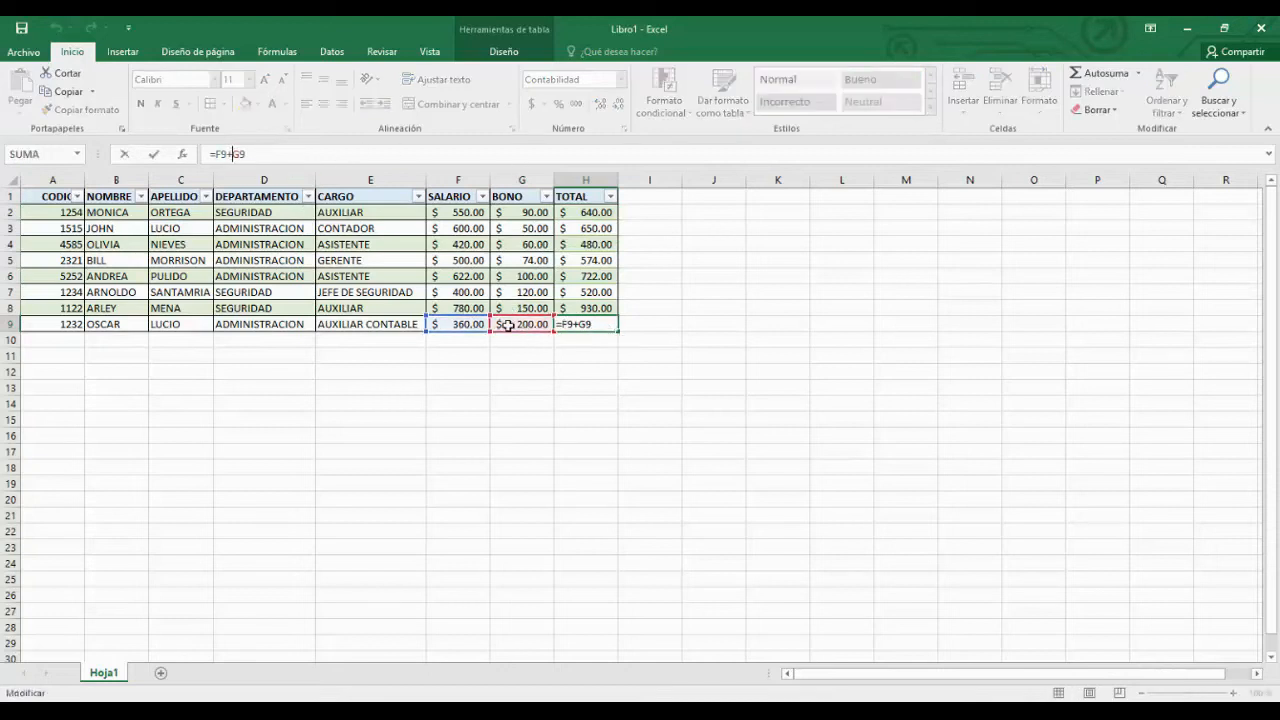
pyautogui.press('Return')
# Make the SALARIO reference absolute in the H2 formula so that it reads =$F$2+G2
pyautogui.click(582, 215)
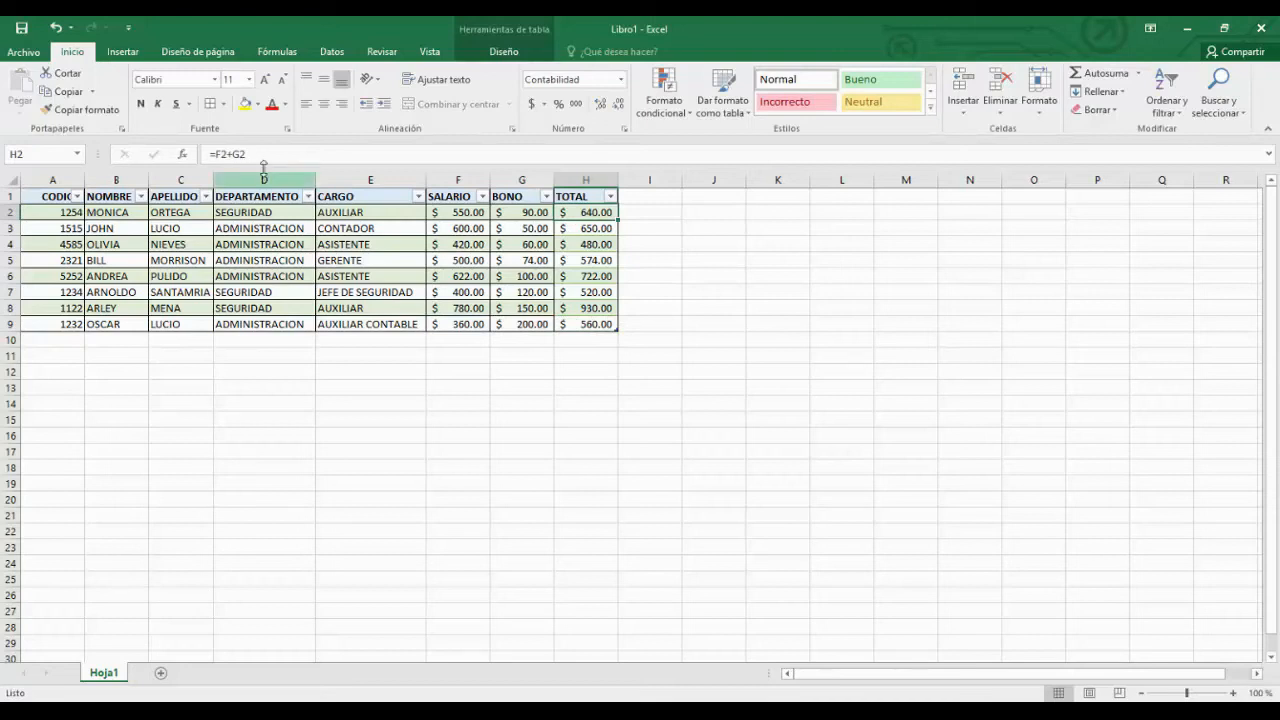
pyautogui.click(226, 150)
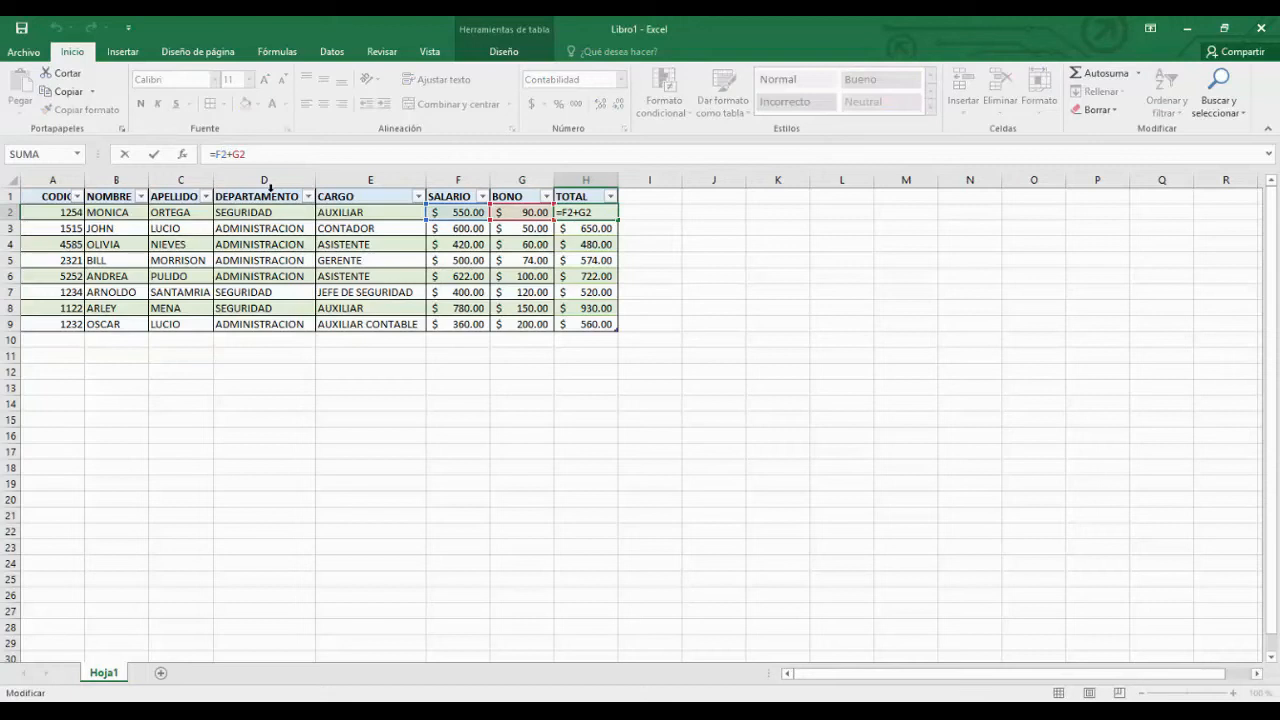
pyautogui.press('F4')
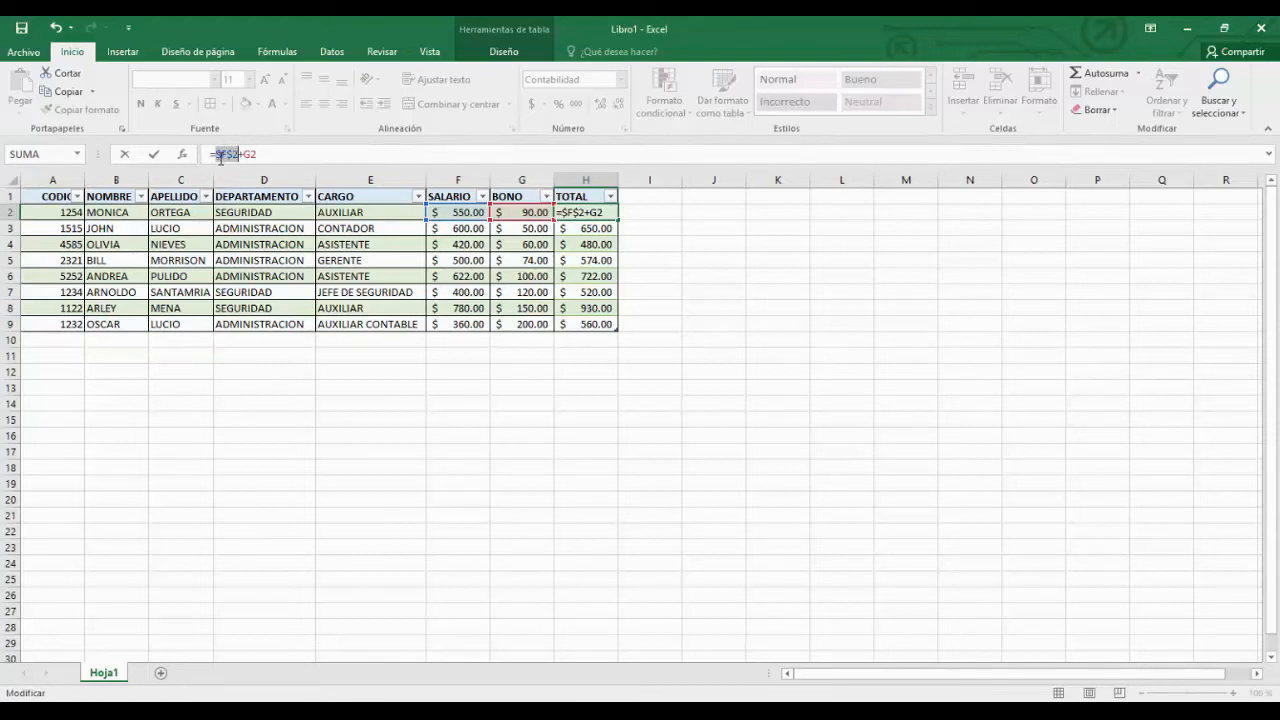
pyautogui.click(279, 158)
pyautogui.press('Return')
# Fill the H2 formula with the absolute SALARIO reference down to H9
pyautogui.click(590, 212)
pyautogui.moveTo(617, 220); pyautogui.dragTo(620, 331)
pyautogui.click(629, 400)
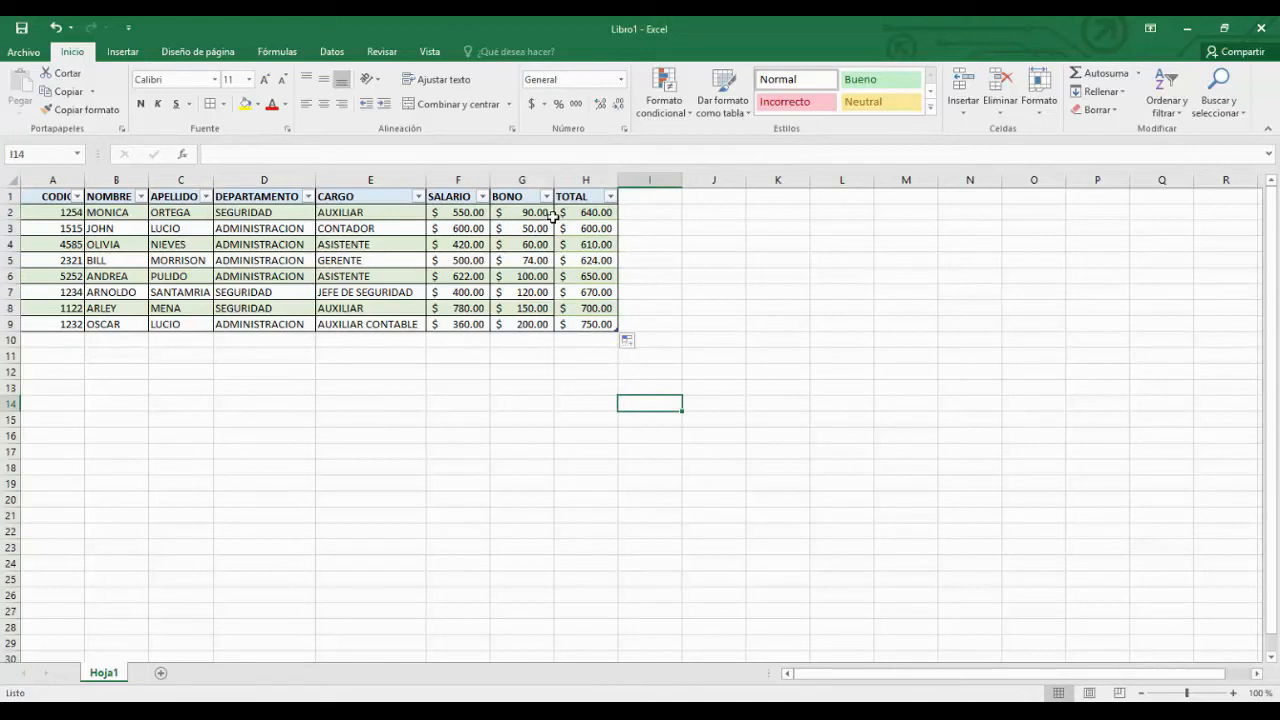
# Examine the absolute SALARIO and relative BONO references in the TOTAL formulas of H2, H3 and H4
pyautogui.click(594, 229)
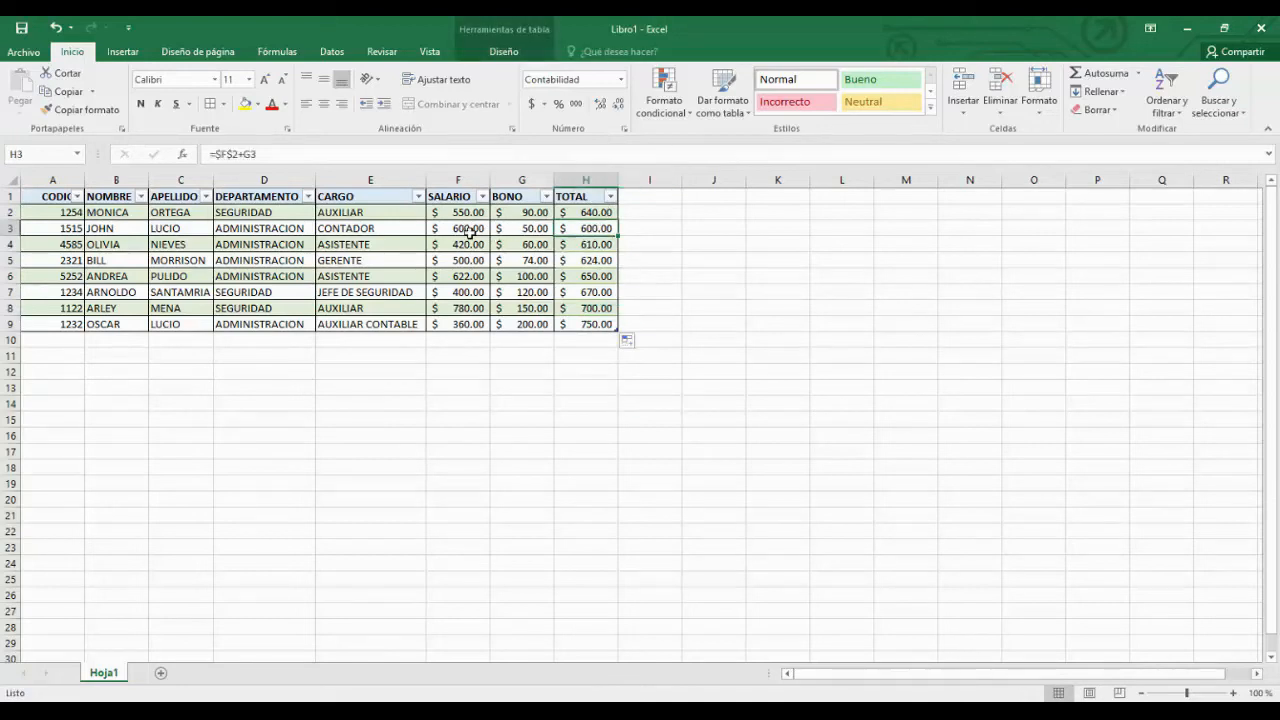
pyautogui.click(593, 212)
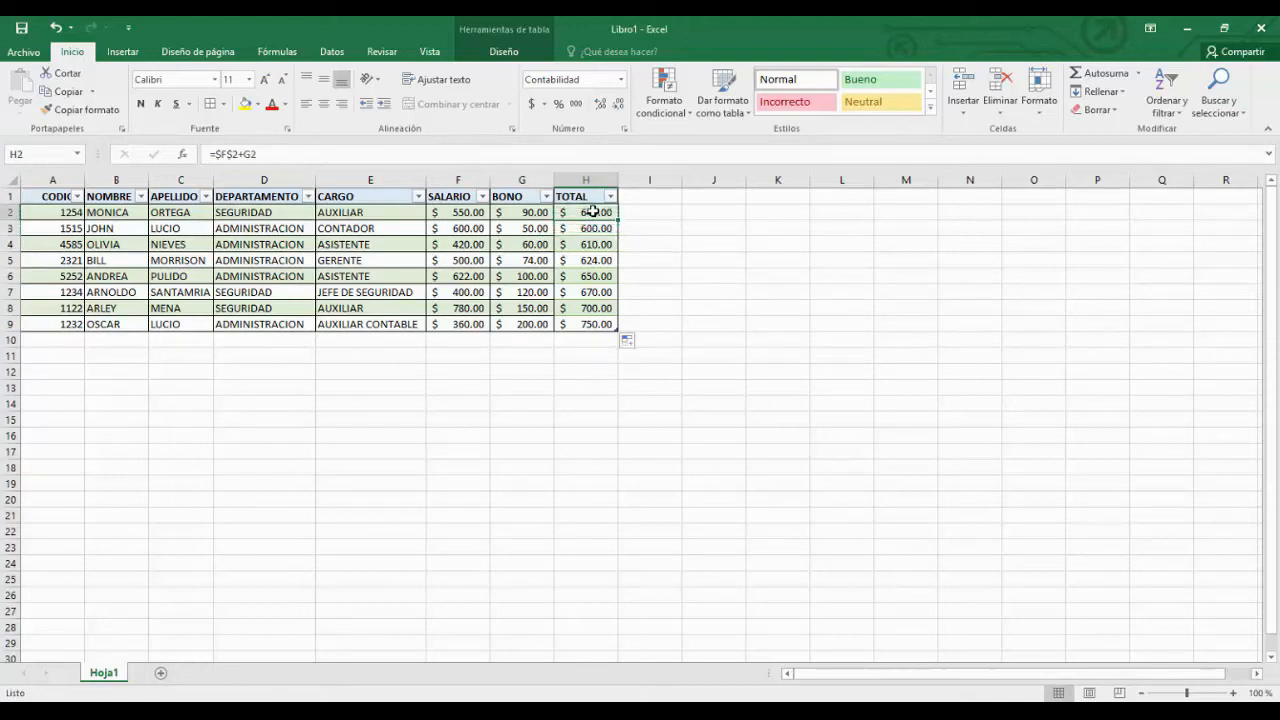
pyautogui.click(288, 154)
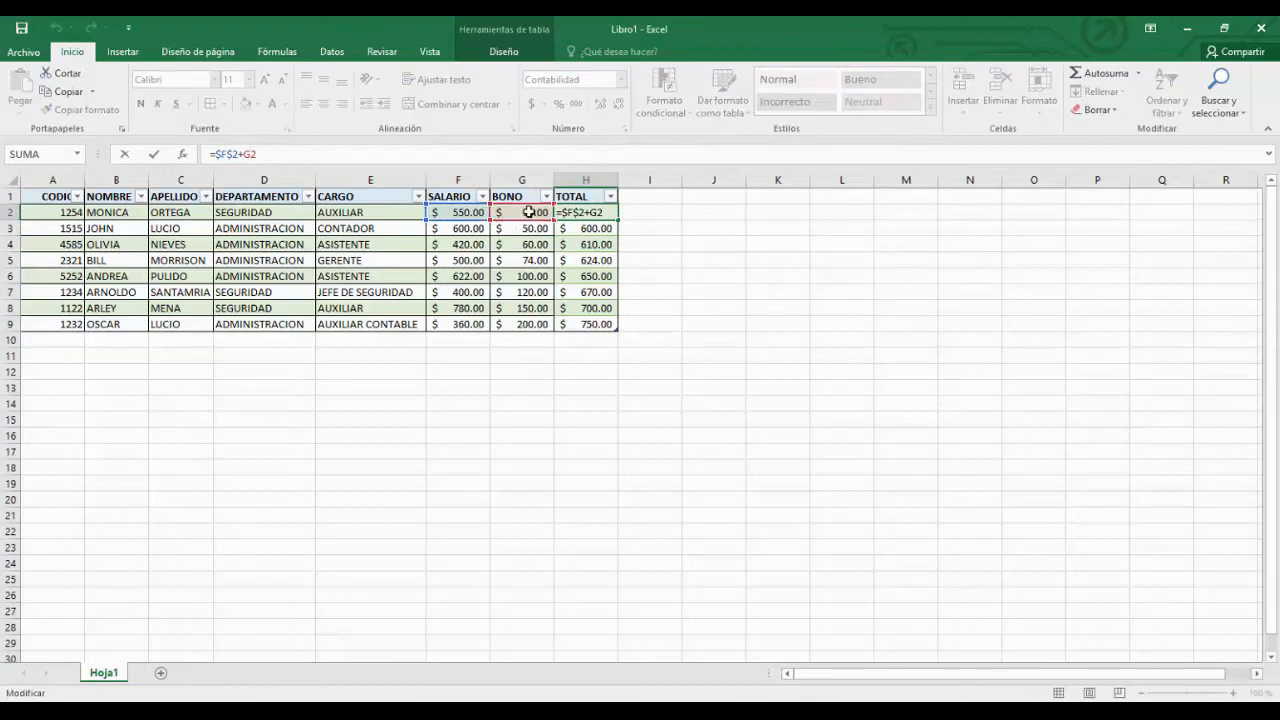
pyautogui.press('Return')
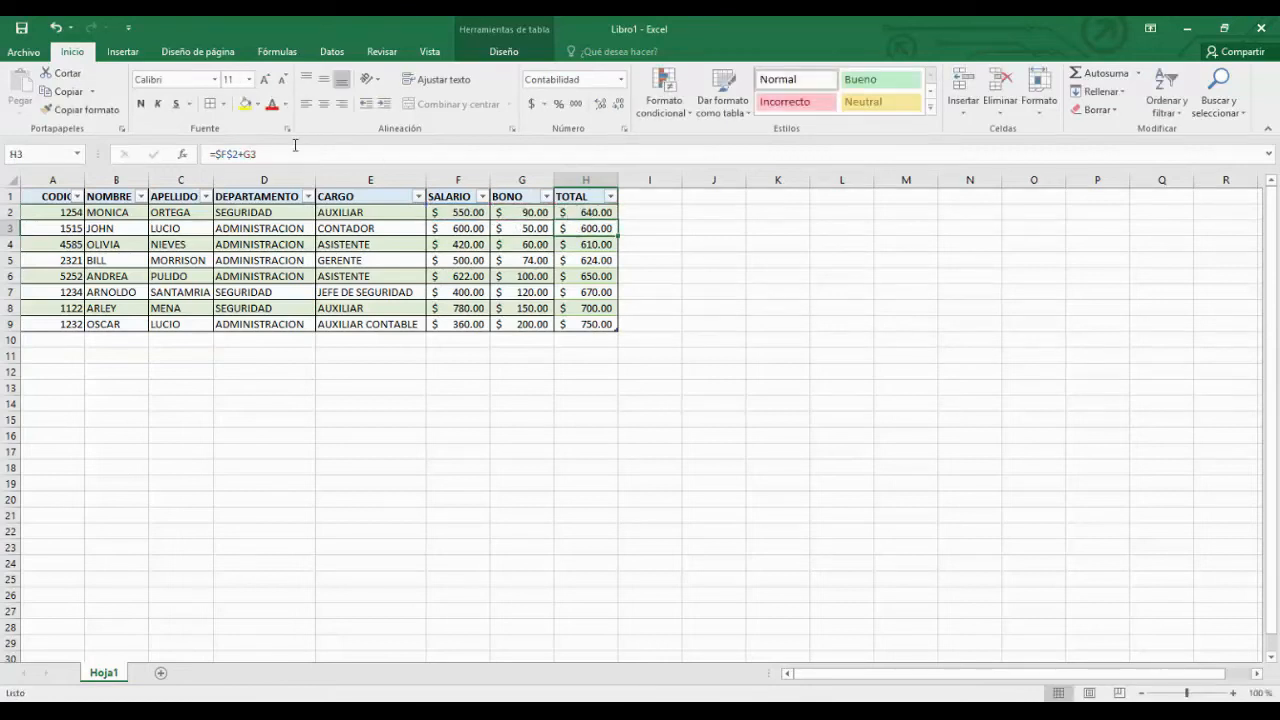
pyautogui.click(245, 154)
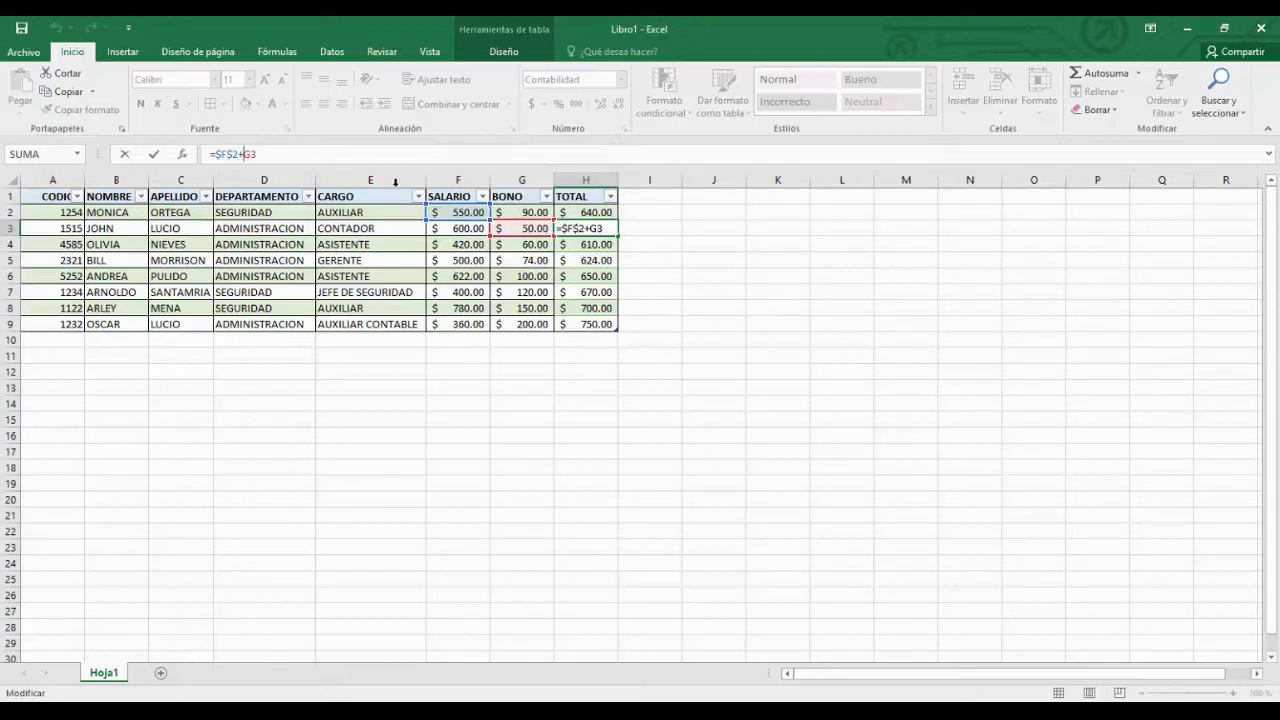
pyautogui.press('Return')
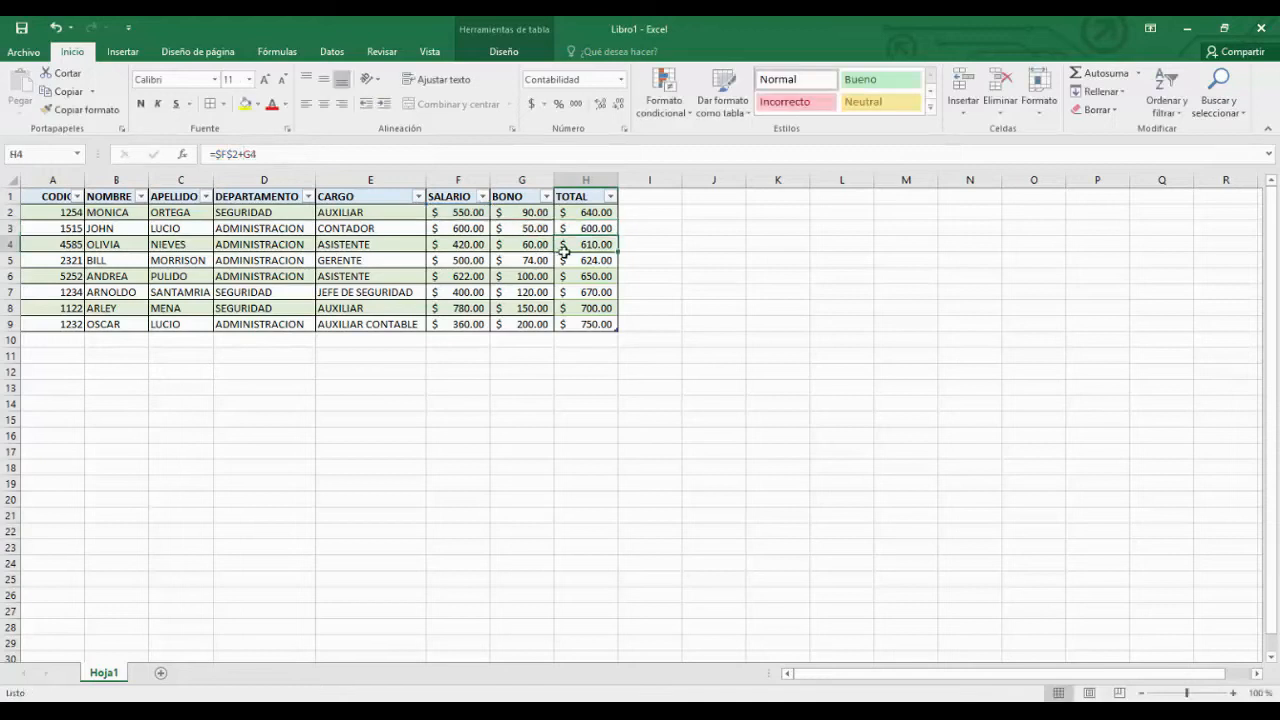
pyautogui.click(248, 152)
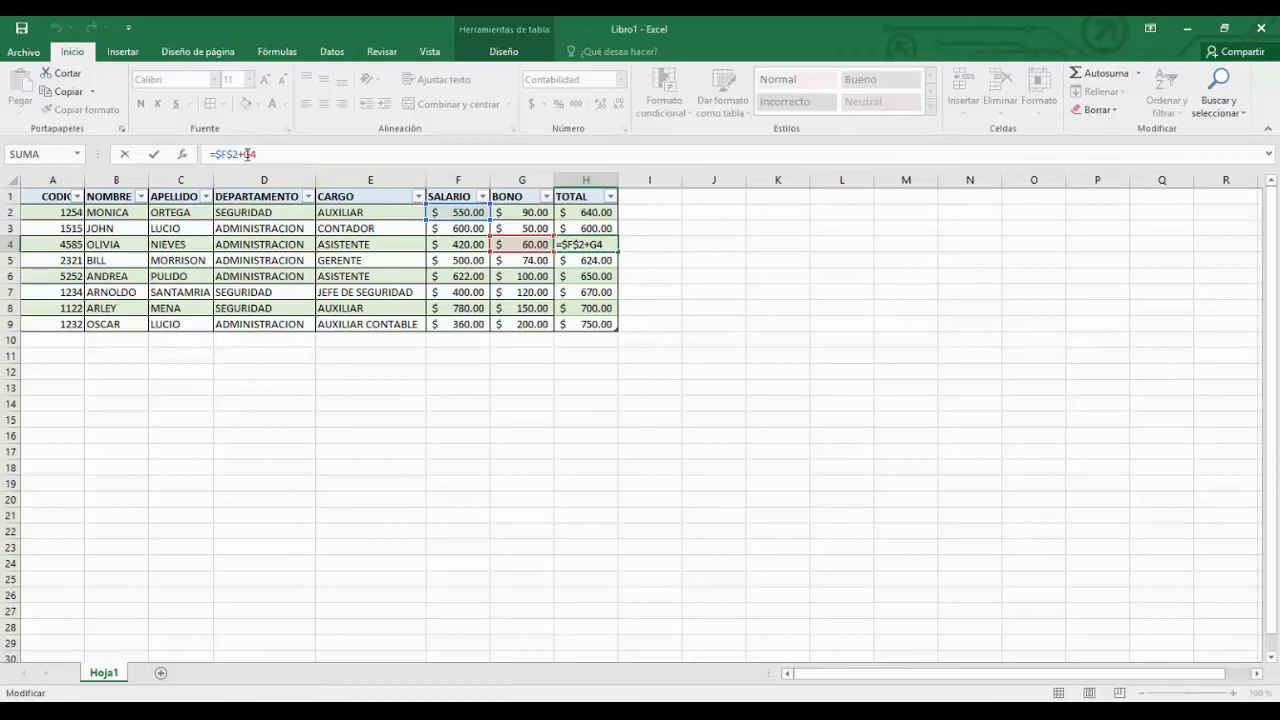
# Make the BONO reference absolute too in the H2 formula so that it reads =$F$2+$G$2
pyautogui.click(580, 213)
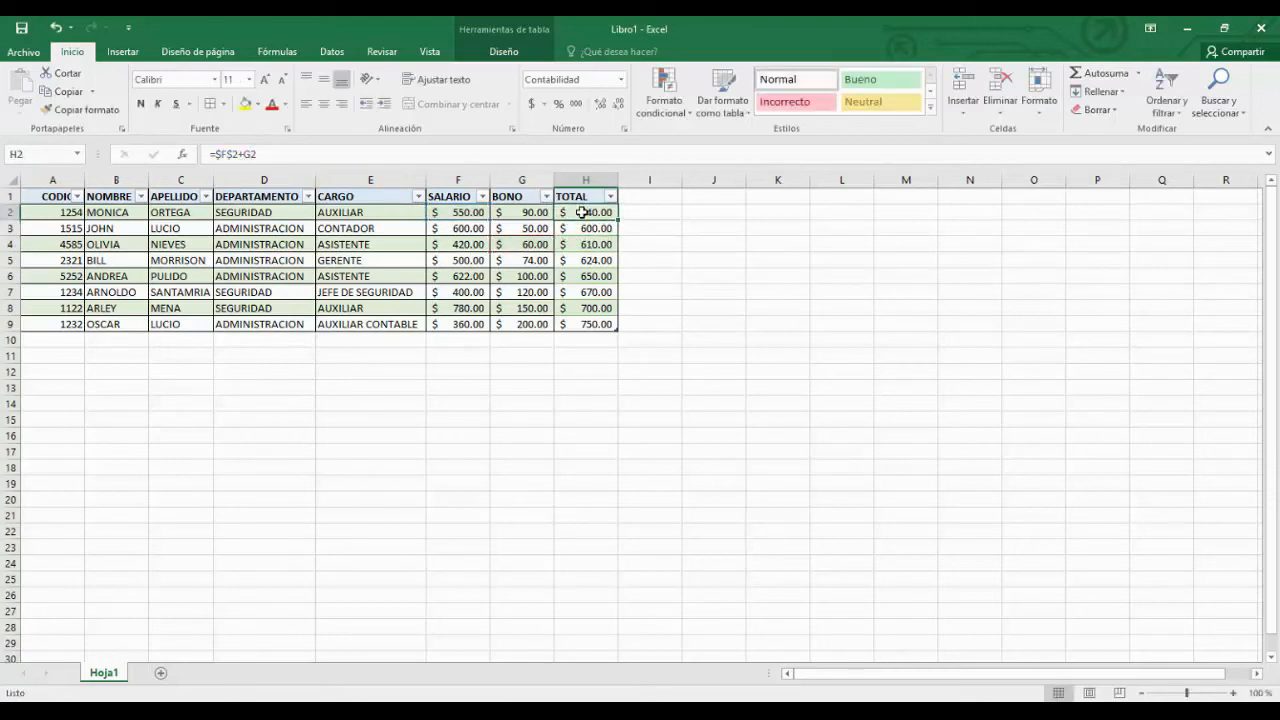
pyautogui.click(255, 154)
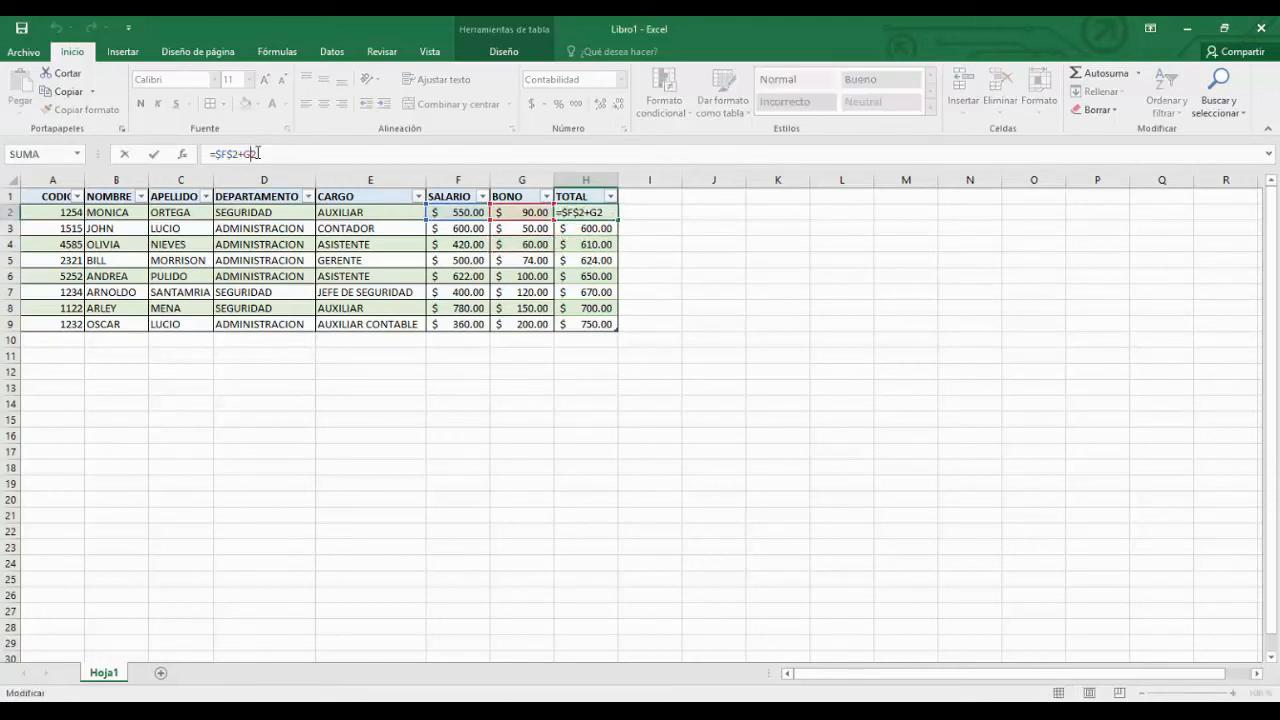
pyautogui.press('F4')
pyautogui.press('Return')
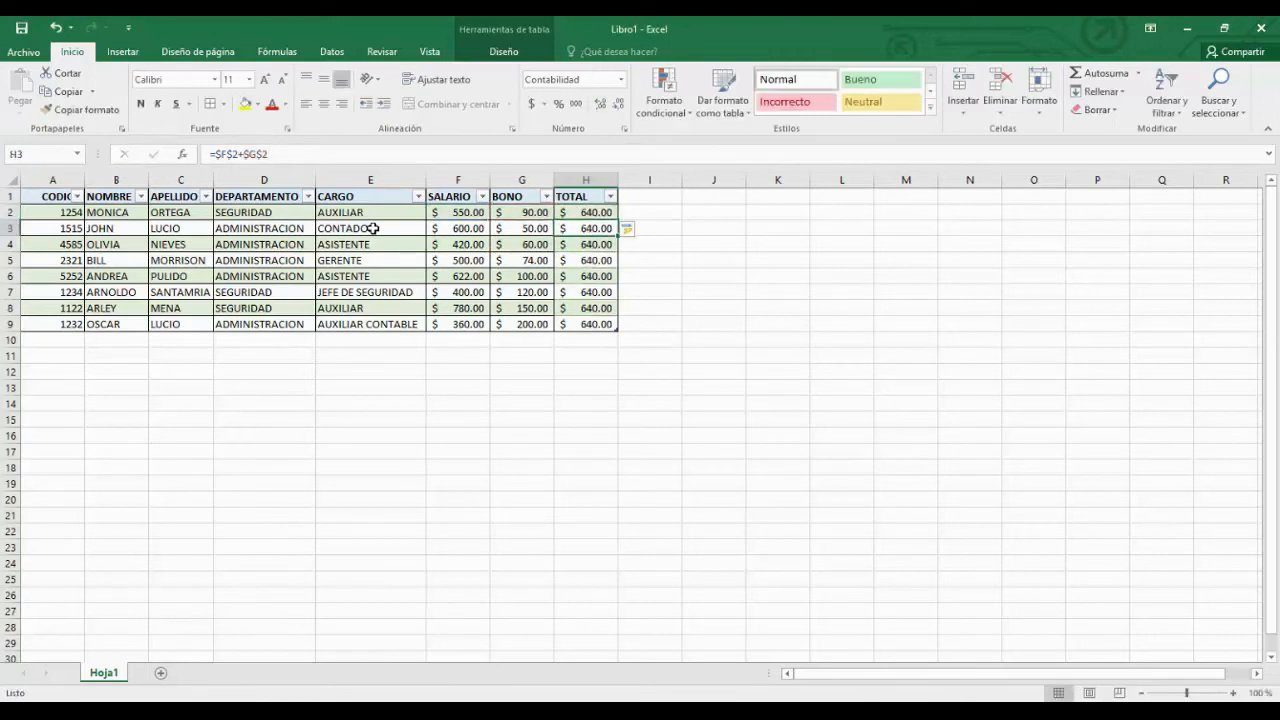
# Review the H2 formula against the SALARIO and BONO cells F2 and G2 without altering it
pyautogui.click(605, 211)
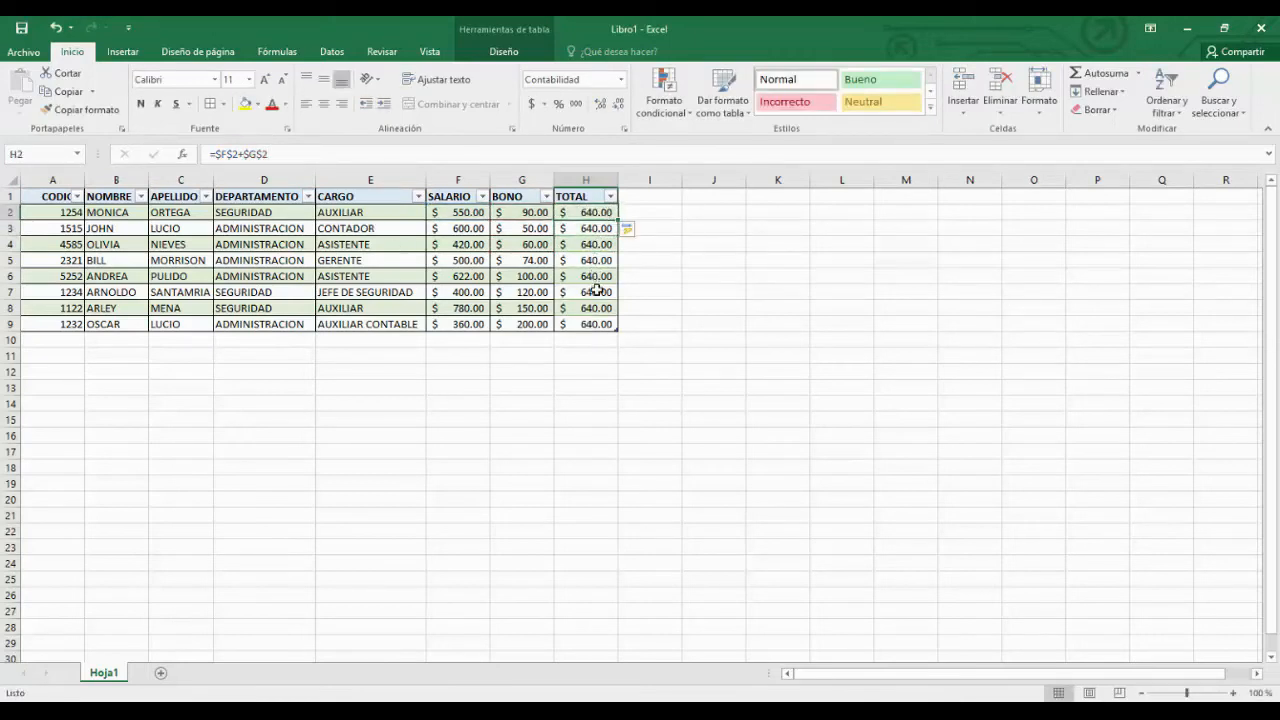
pyautogui.click(463, 212)
pyautogui.click(528, 212)
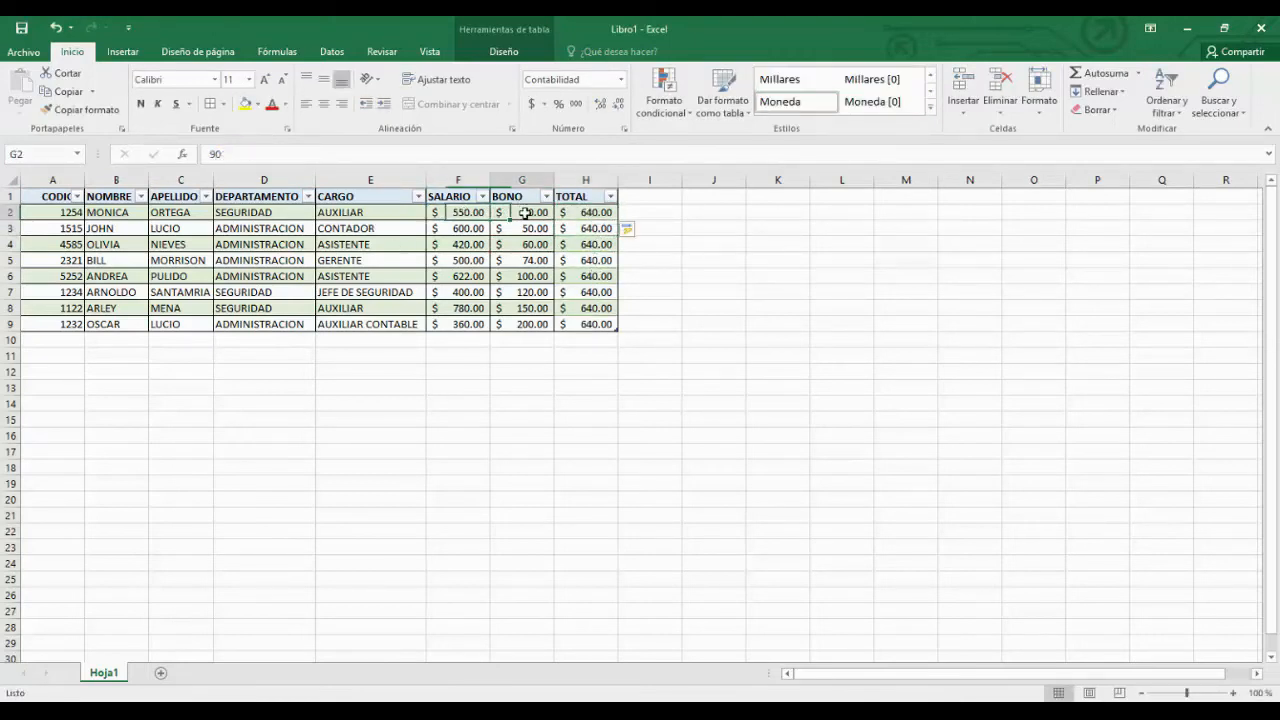
pyautogui.click(468, 214)
pyautogui.click(508, 214)
pyautogui.click(588, 214)
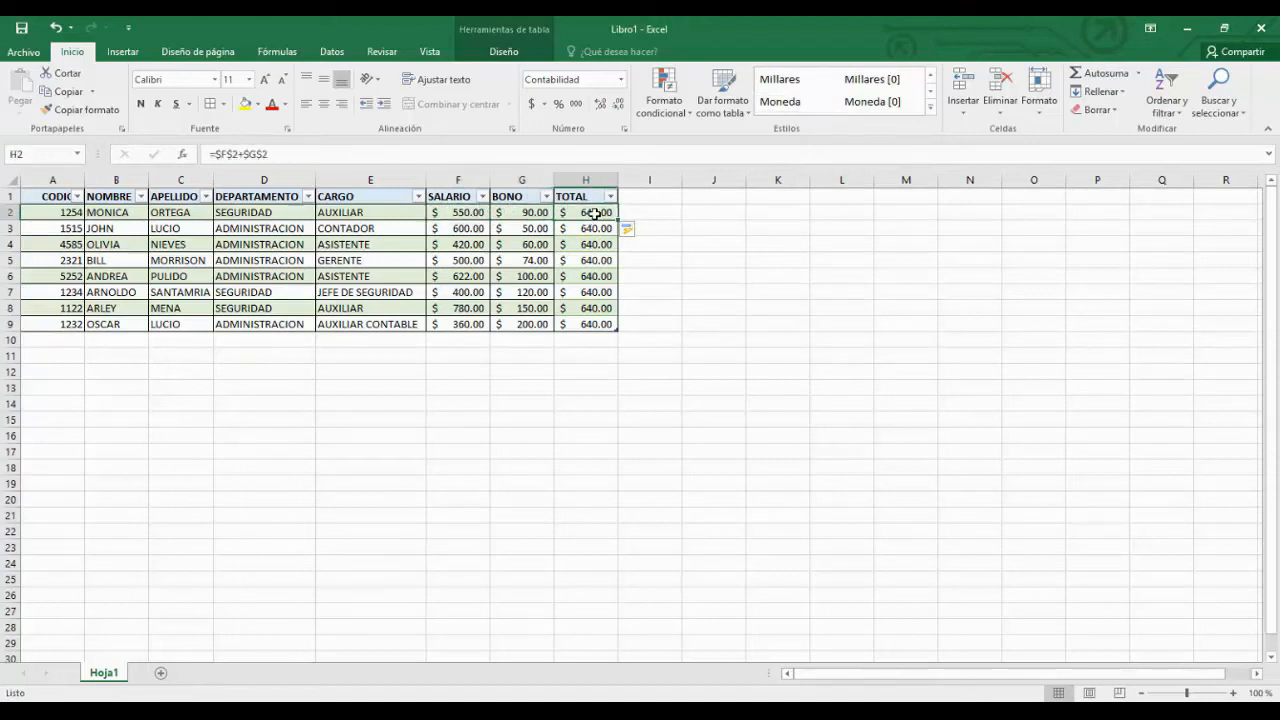
pyautogui.click(271, 157)
pyautogui.press('Return')
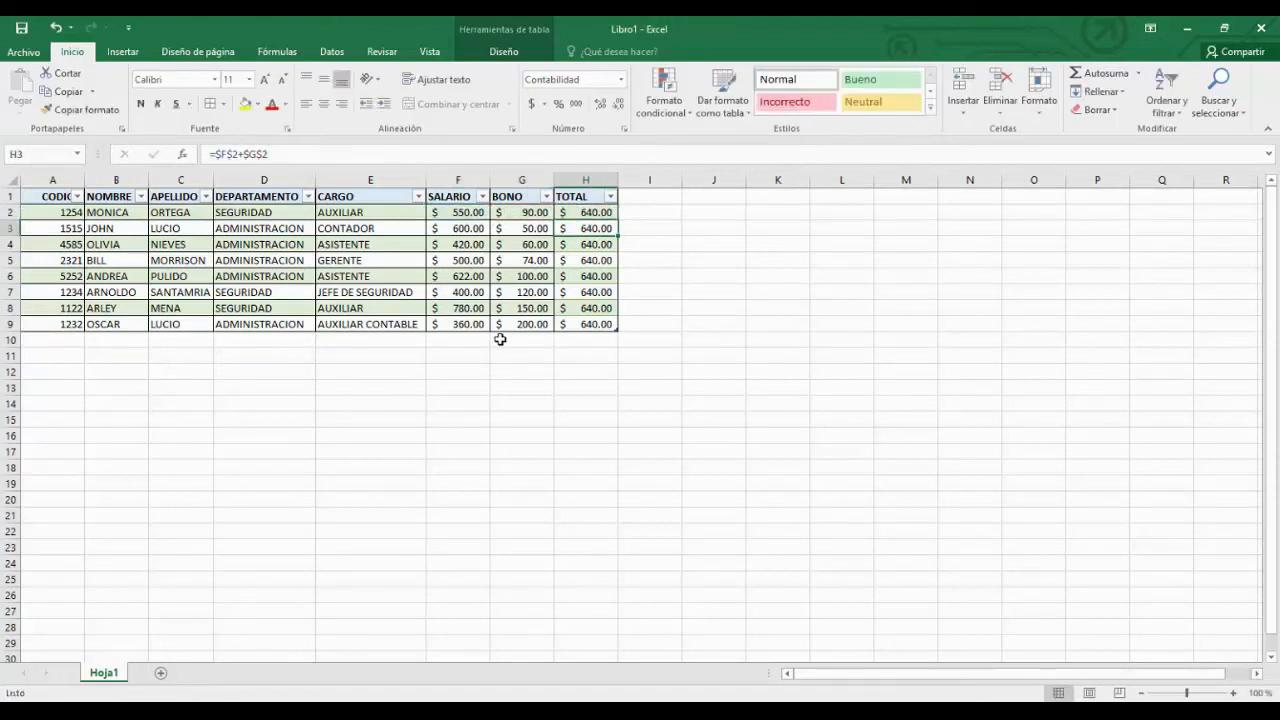
# Inspect which cells the fully absolute TOTAL formula in H9 refers to, leaving it as is
pyautogui.click(601, 323)
pyautogui.click(254, 153)
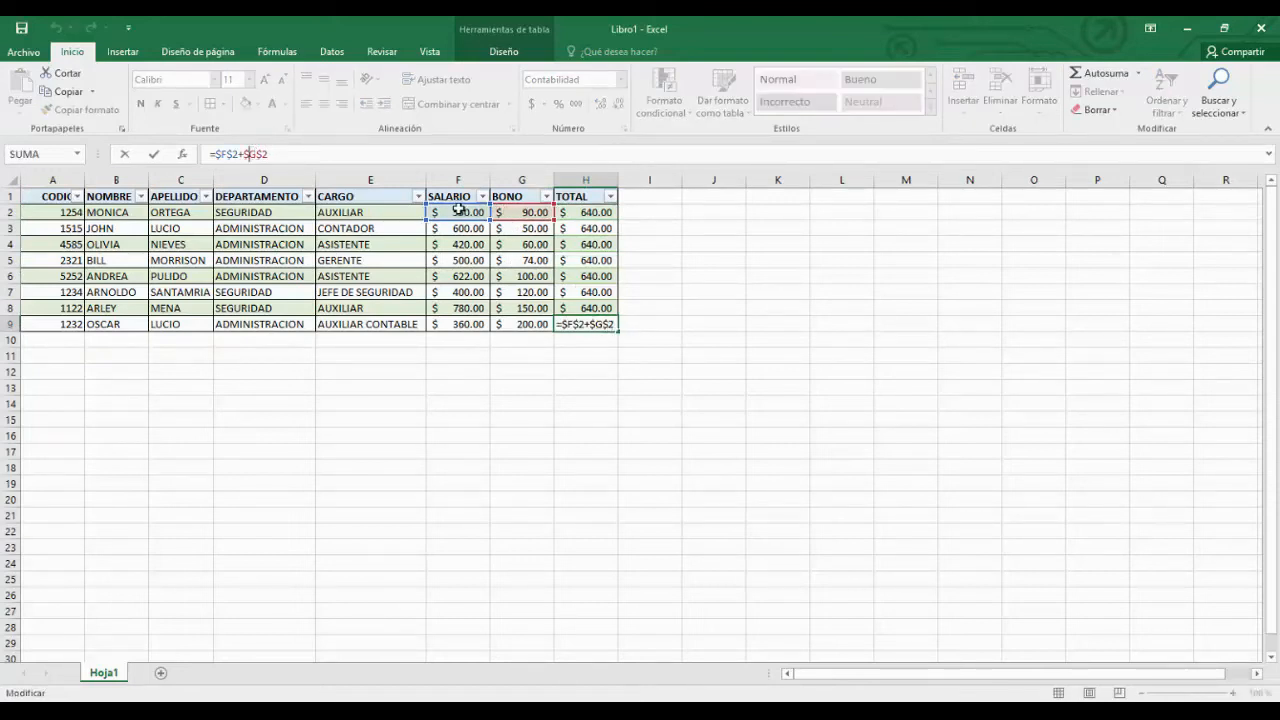
pyautogui.press('Return')
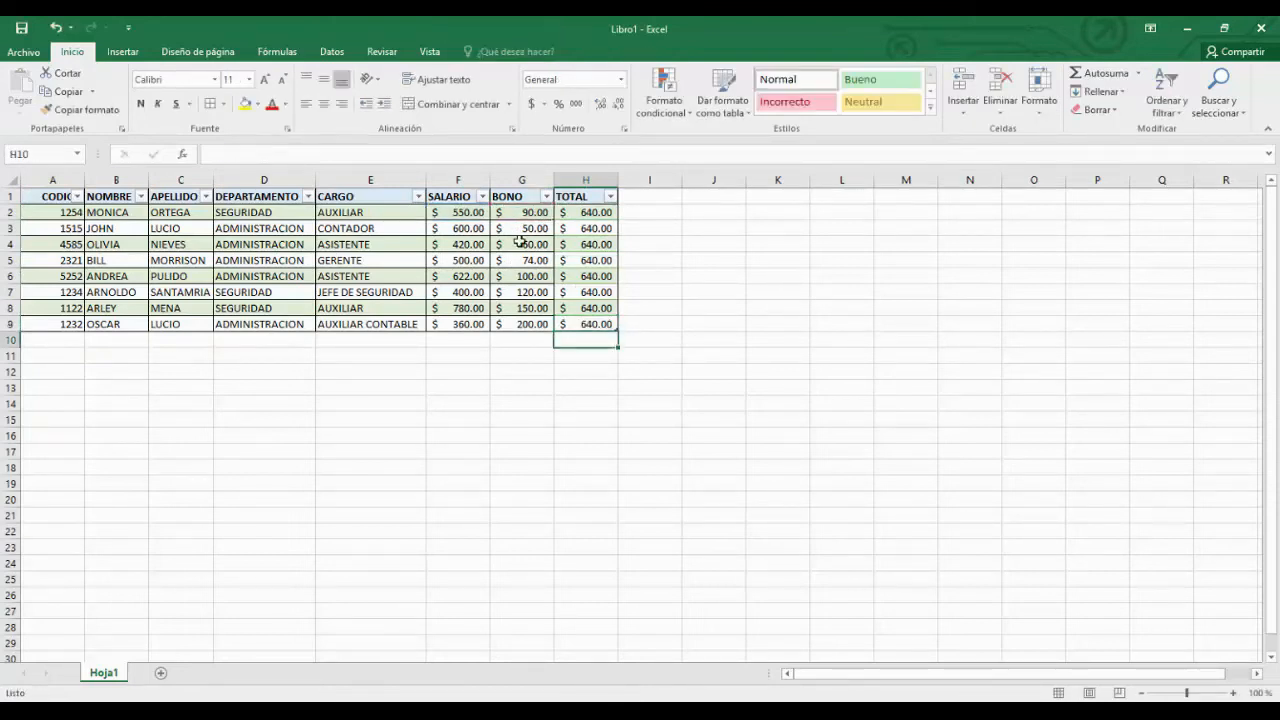
# Clear the BONO values in G2:G9 and the TOTAL formulas in H2:H9
pyautogui.moveTo(530, 212); pyautogui.dragTo(537, 318)
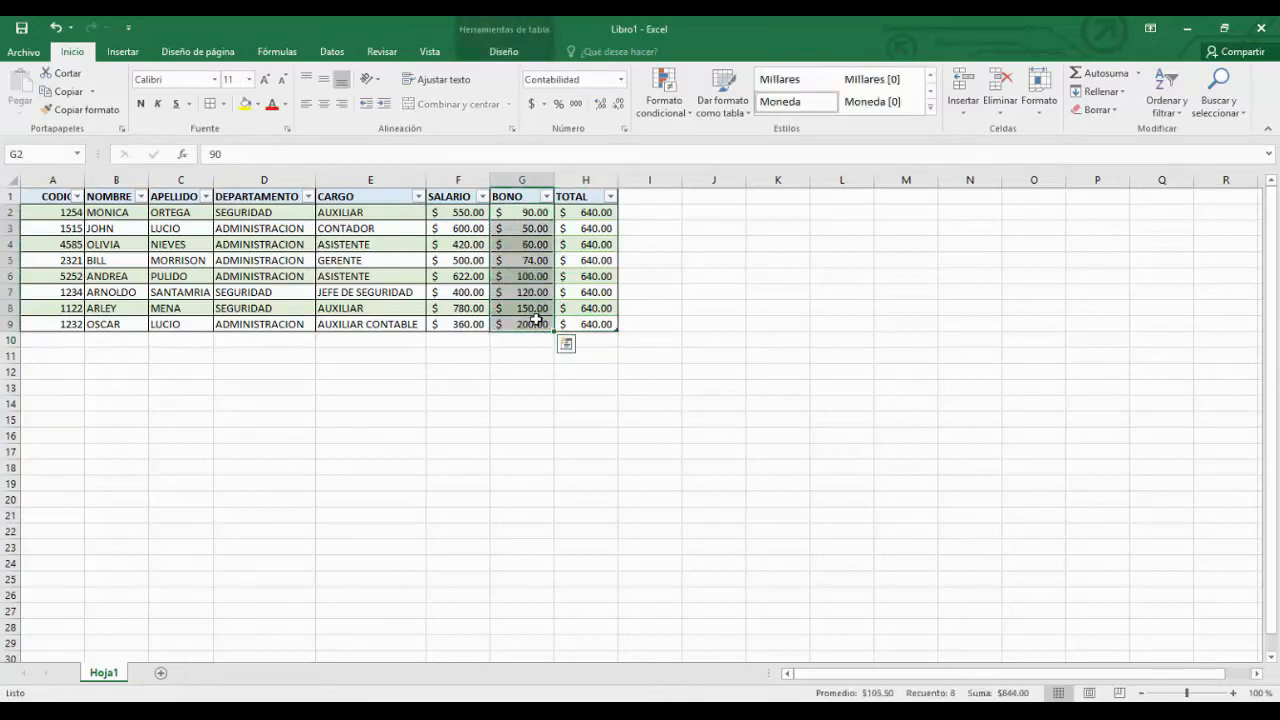
pyautogui.press('Delete')
pyautogui.click(589, 209)
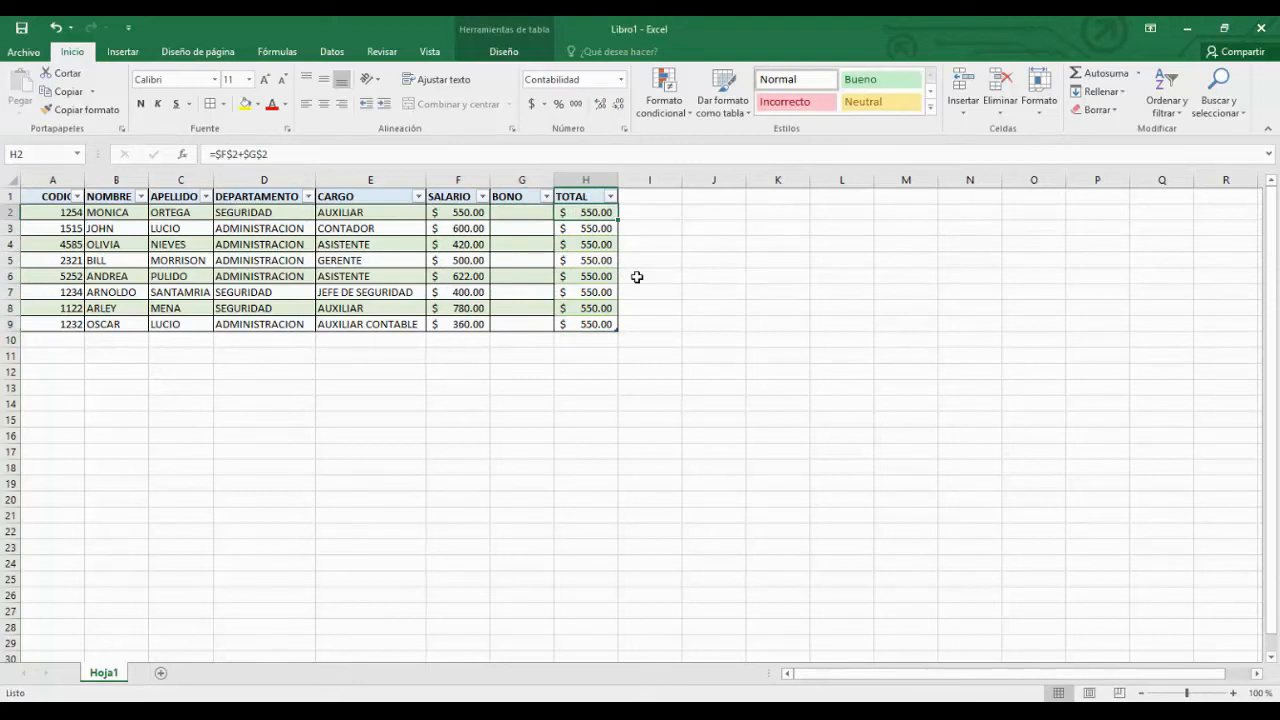
pyautogui.moveTo(595, 212)
pyautogui.mouseDown()
pyautogui.moveTo(594, 320)
pyautogui.moveTo(611, 324)
pyautogui.moveTo(593, 210)
pyautogui.mouseUp()
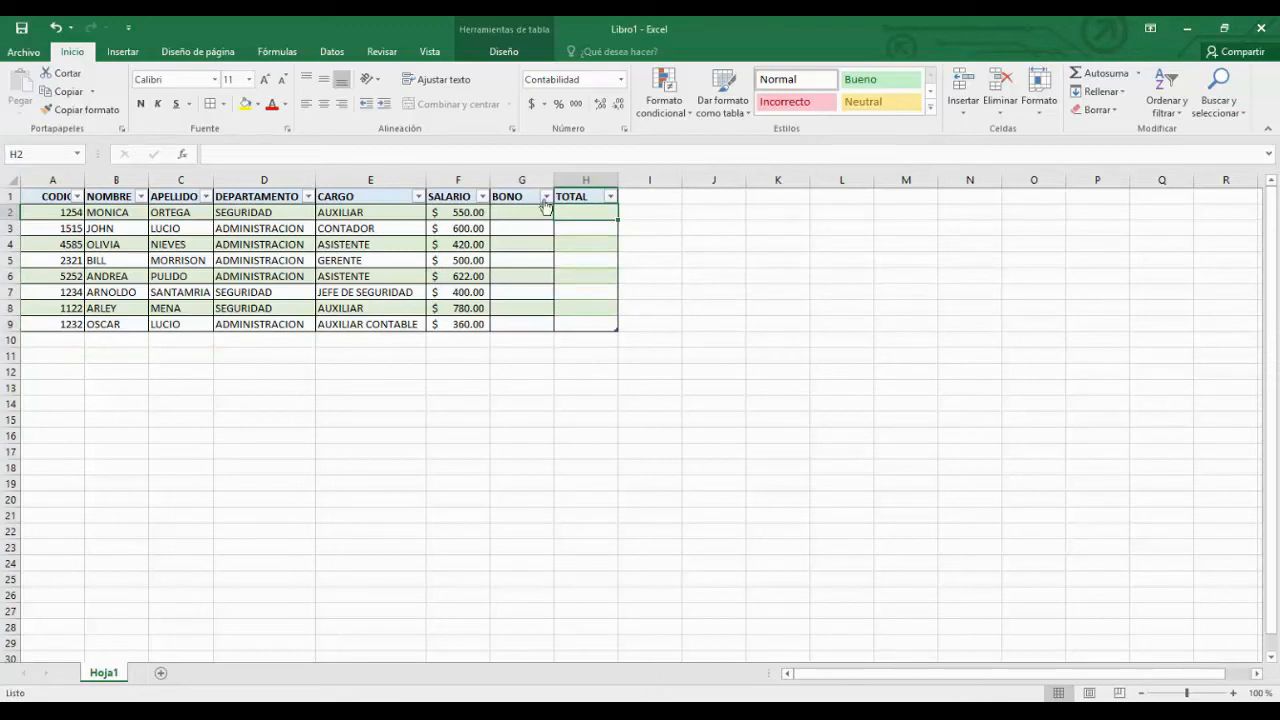
# Enter a single BONO of 100 in cell G2
pyautogui.click(508, 210)
pyautogui.write('100')
pyautogui.press('Return')
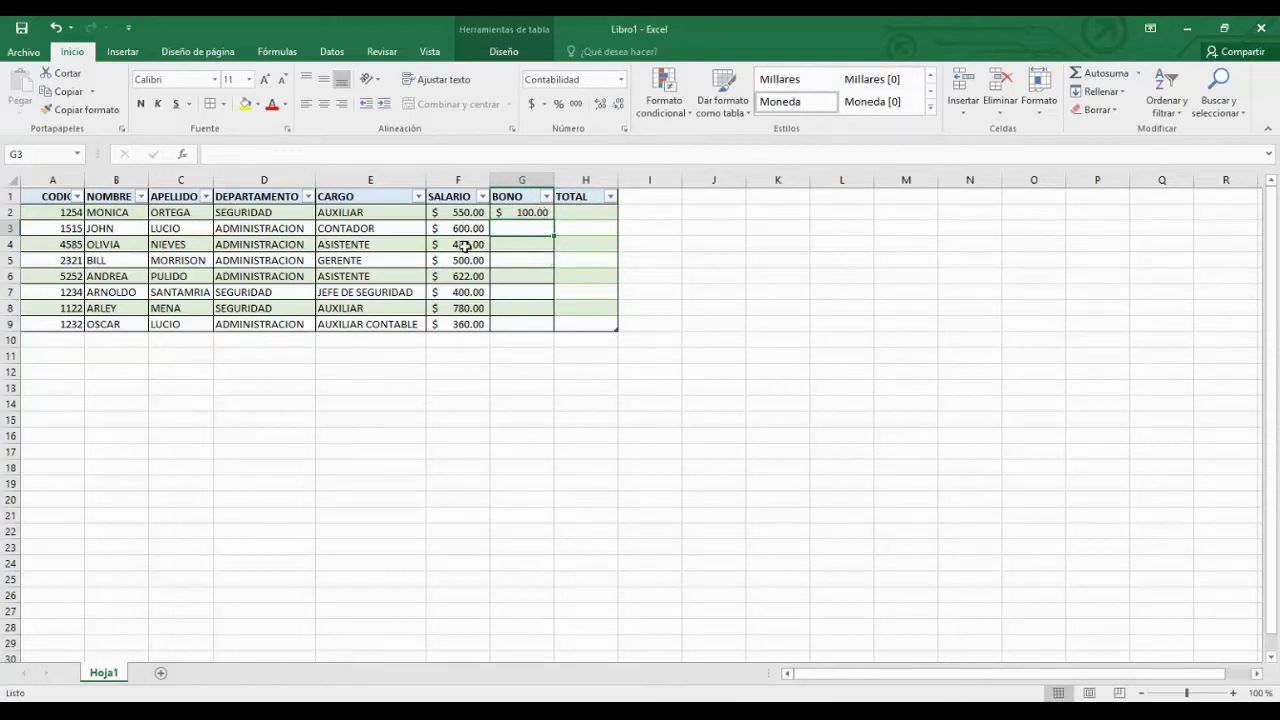
# Enter the formula =F2+G2 in H2 to add SALARIO and BONO in the TOTAL column
pyautogui.click(585, 214)
pyautogui.write('=')
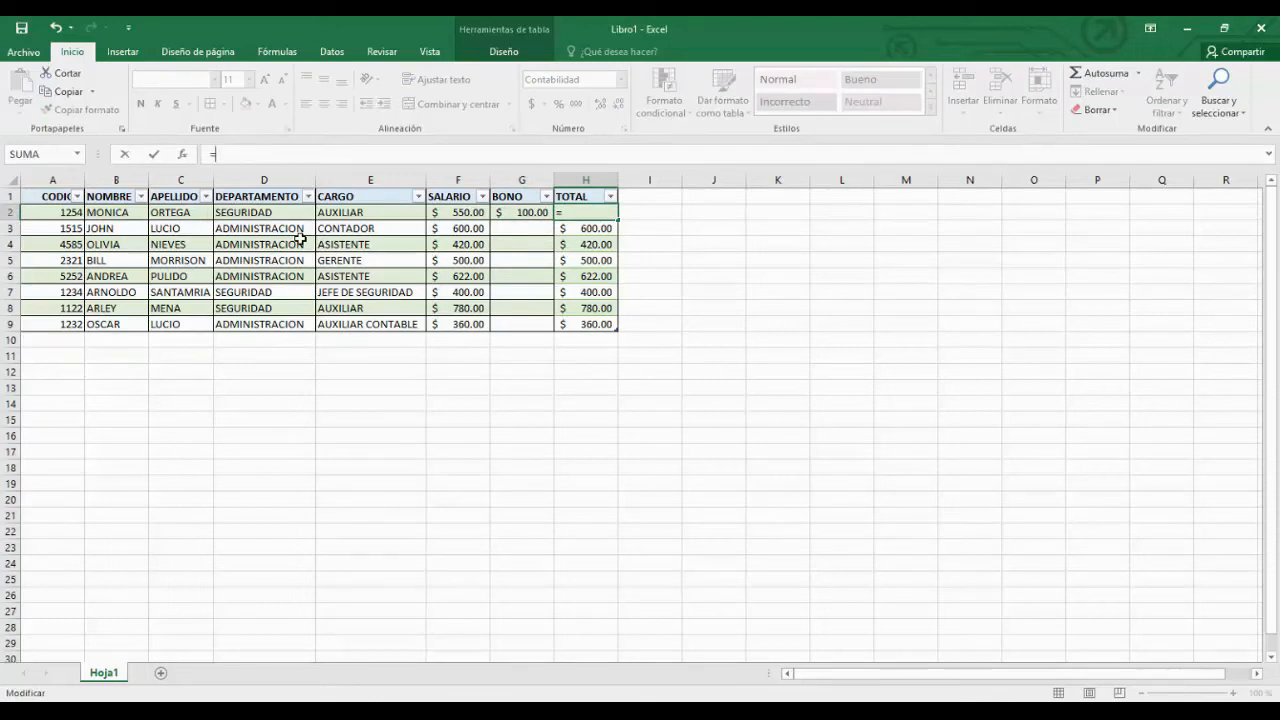
pyautogui.write('F2')
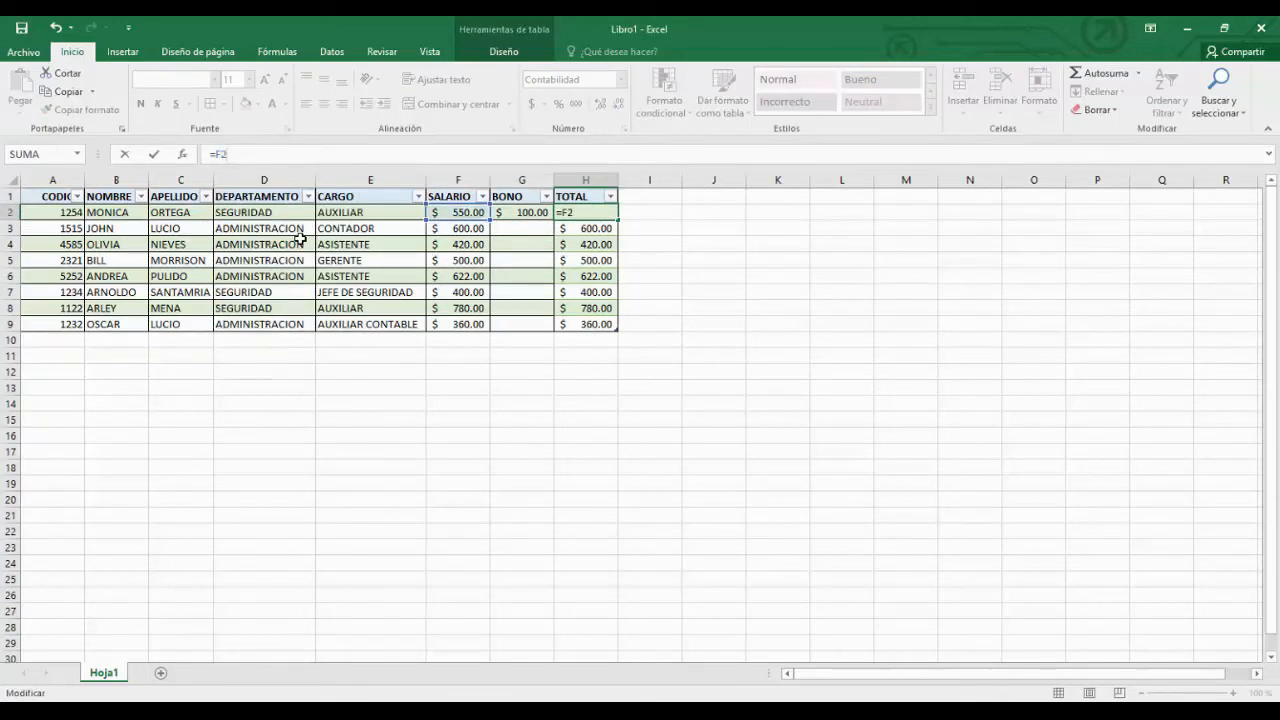
pyautogui.write('+G2')
pyautogui.press('Return')
# Examine the relative references in the TOTAL formulas of H2, H3 and H4 without altering them
pyautogui.click(605, 213)
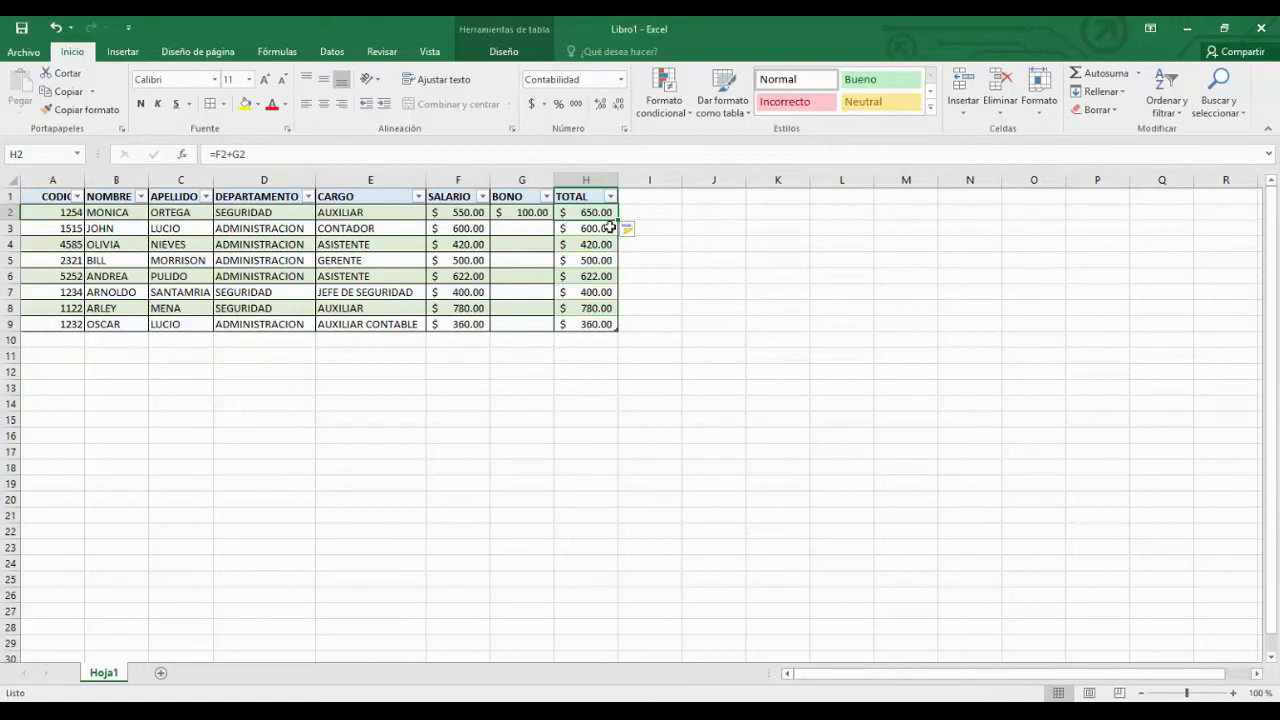
pyautogui.click(603, 226)
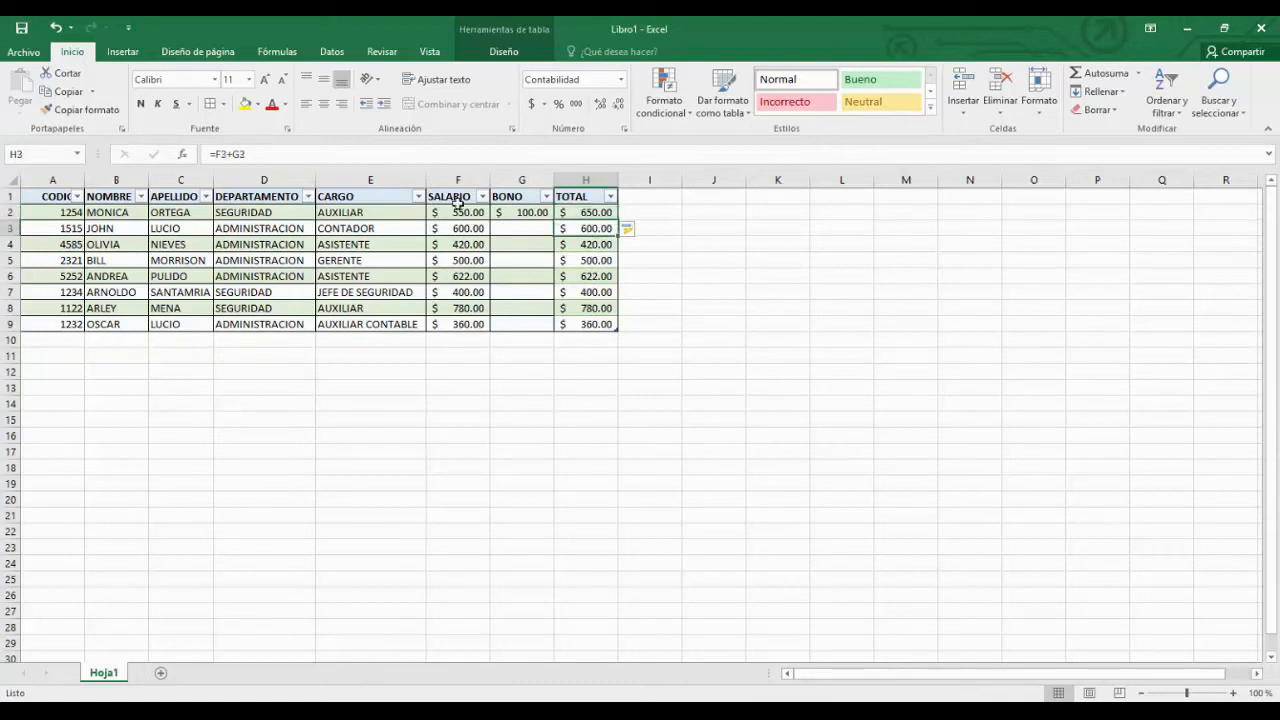
pyautogui.press('F2')
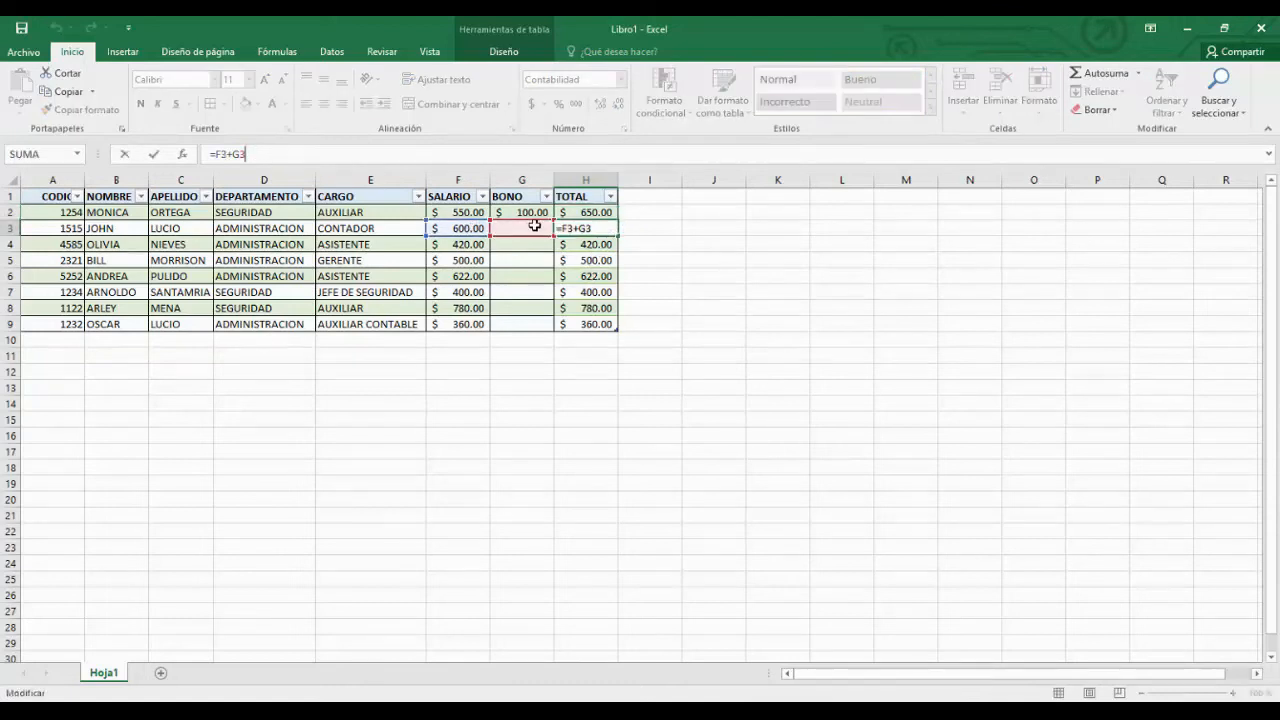
pyautogui.press('Return')
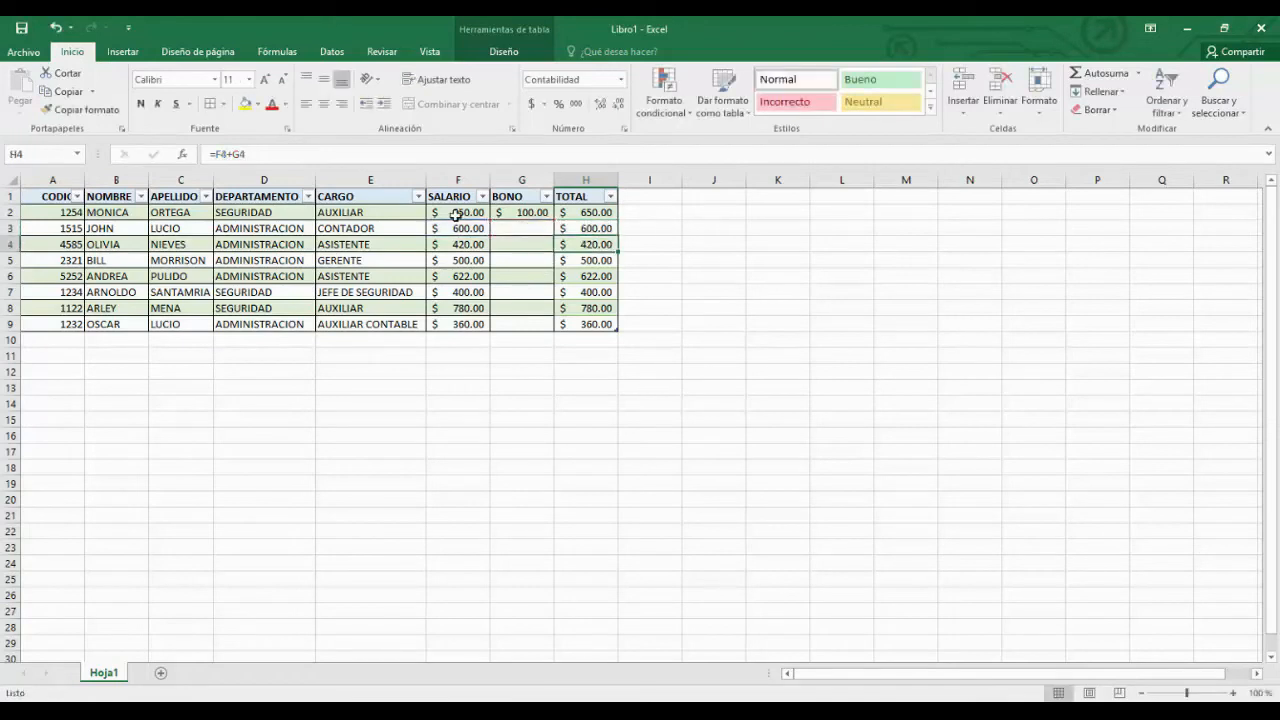
pyautogui.click(232, 154)
pyautogui.press('Return')
# Make only the BONO reference absolute in the H2 formula, giving =F2+$G$2, and fill it down to H9
pyautogui.click(590, 213)
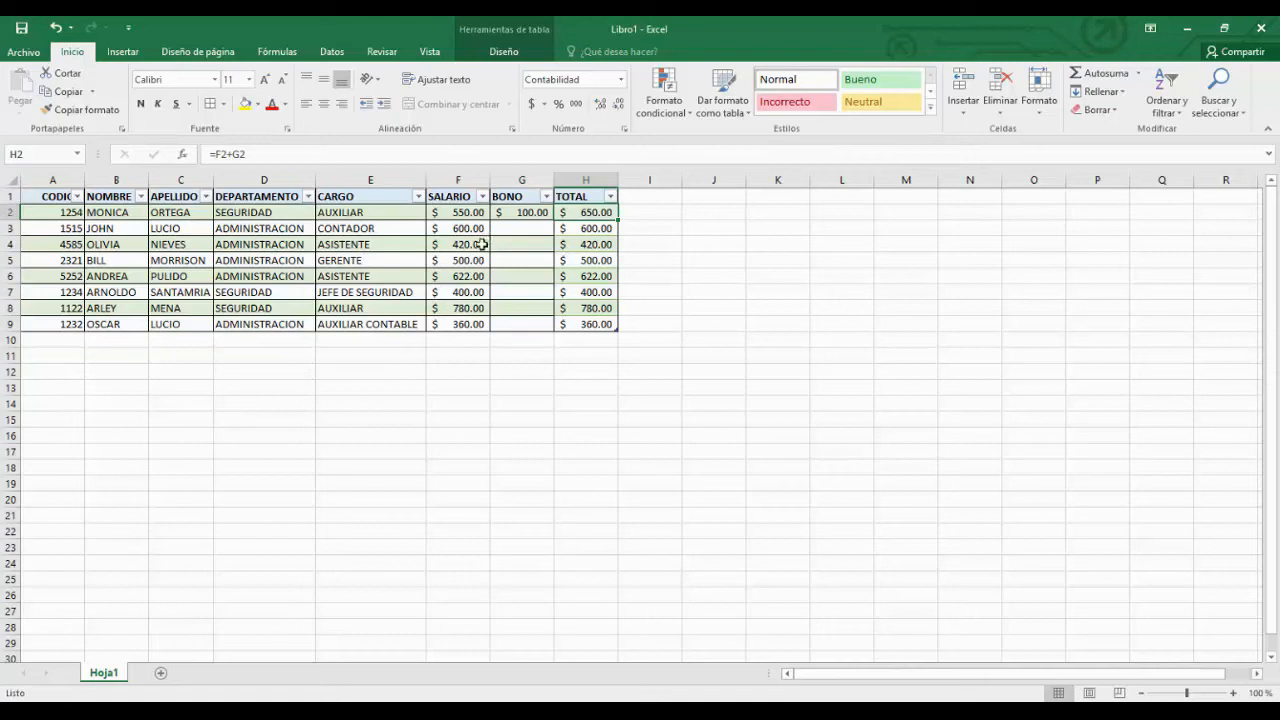
pyautogui.click(250, 156)
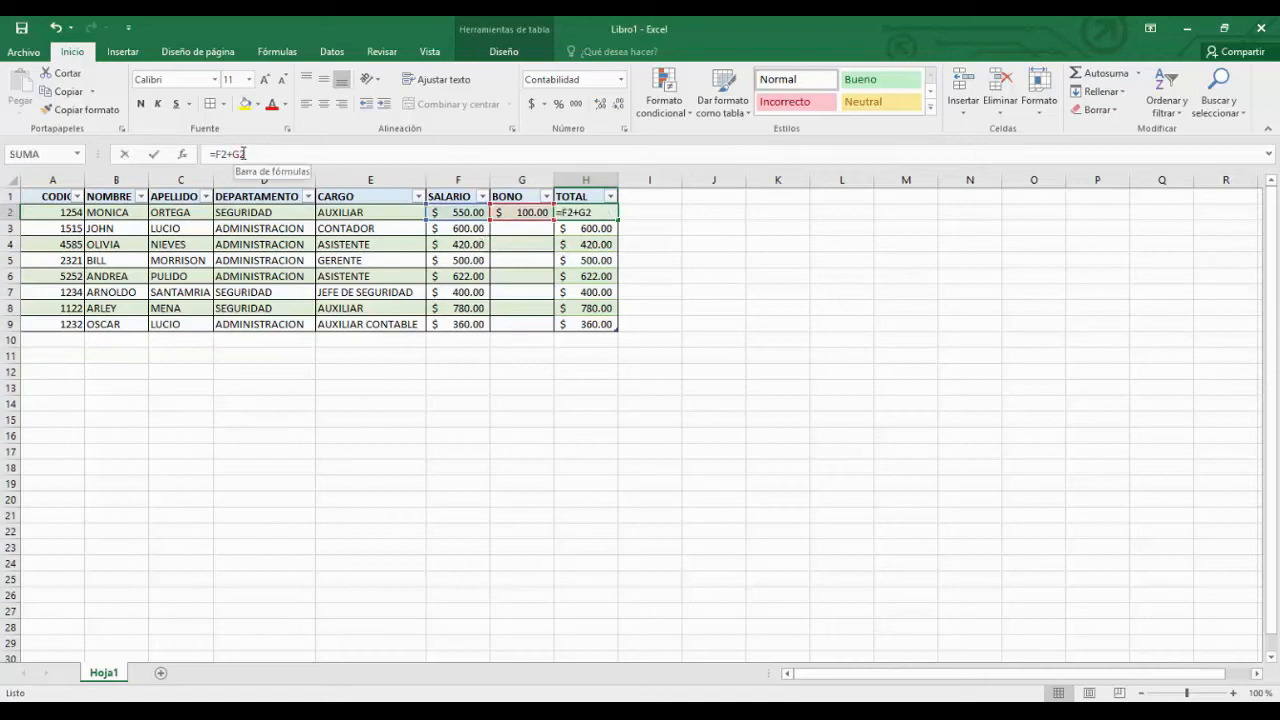
pyautogui.press('F4')
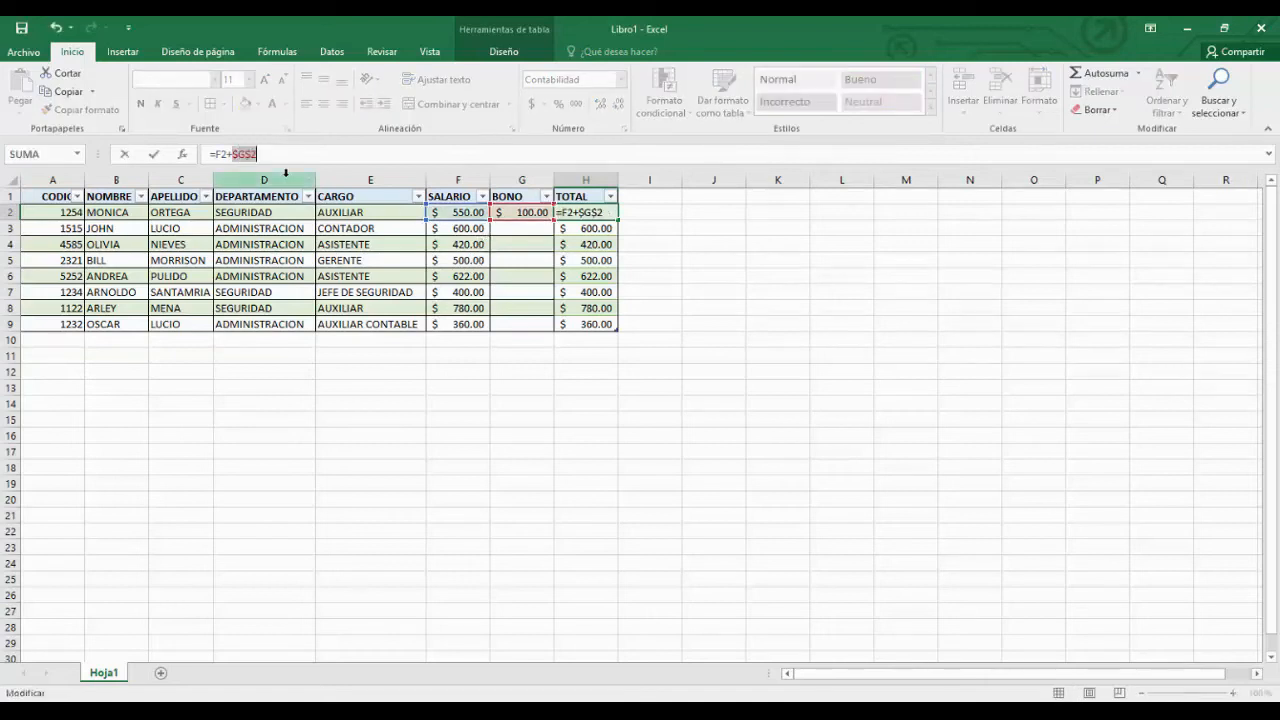
pyautogui.press('Return')
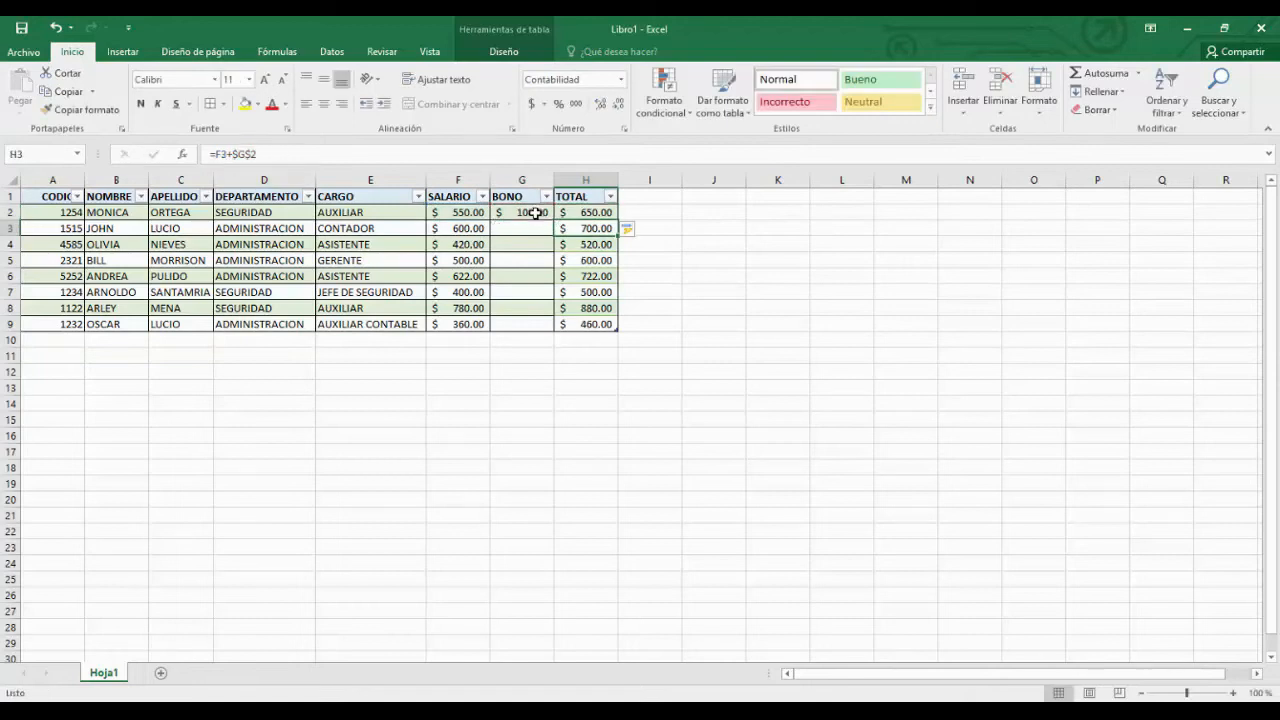
pyautogui.click(580, 213)
pyautogui.moveTo(618, 220); pyautogui.dragTo(619, 331)
# Examine the absolute BONO reference in the TOTAL formulas of H2, H3 and H7 without altering them
pyautogui.click(586, 228)
pyautogui.click(586, 213)
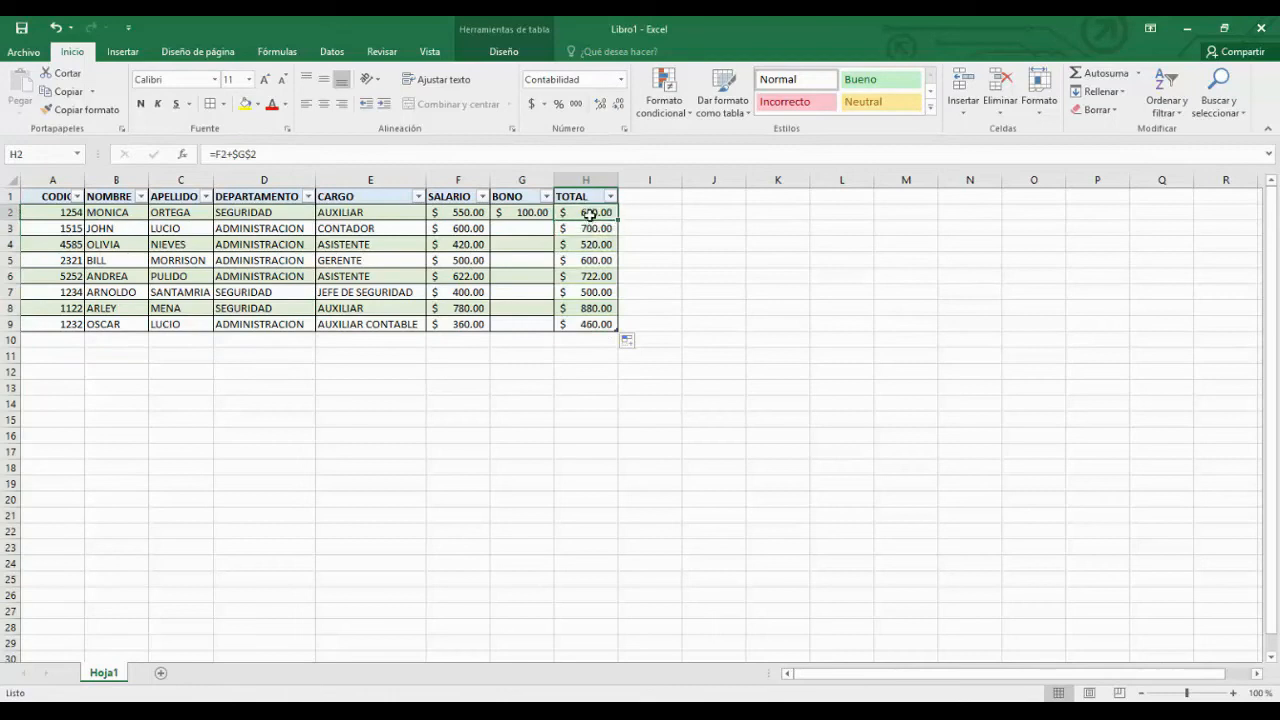
pyautogui.click(311, 150)
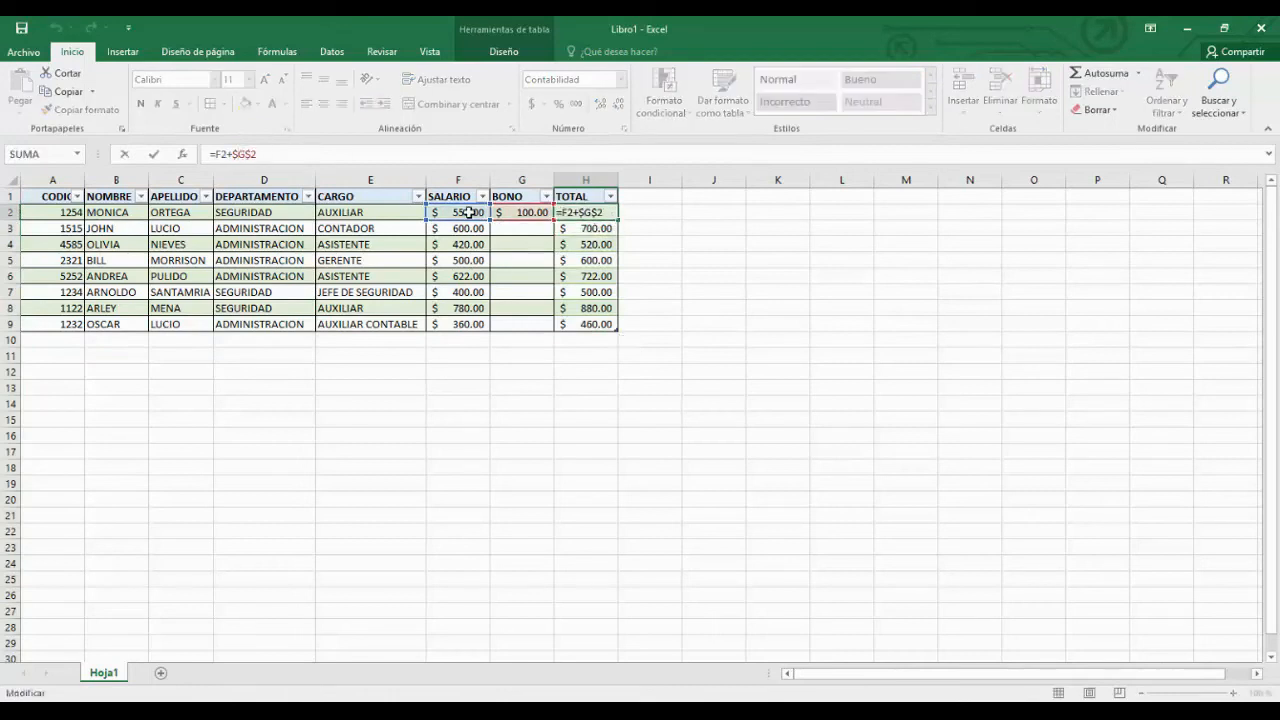
pyautogui.press('Return')
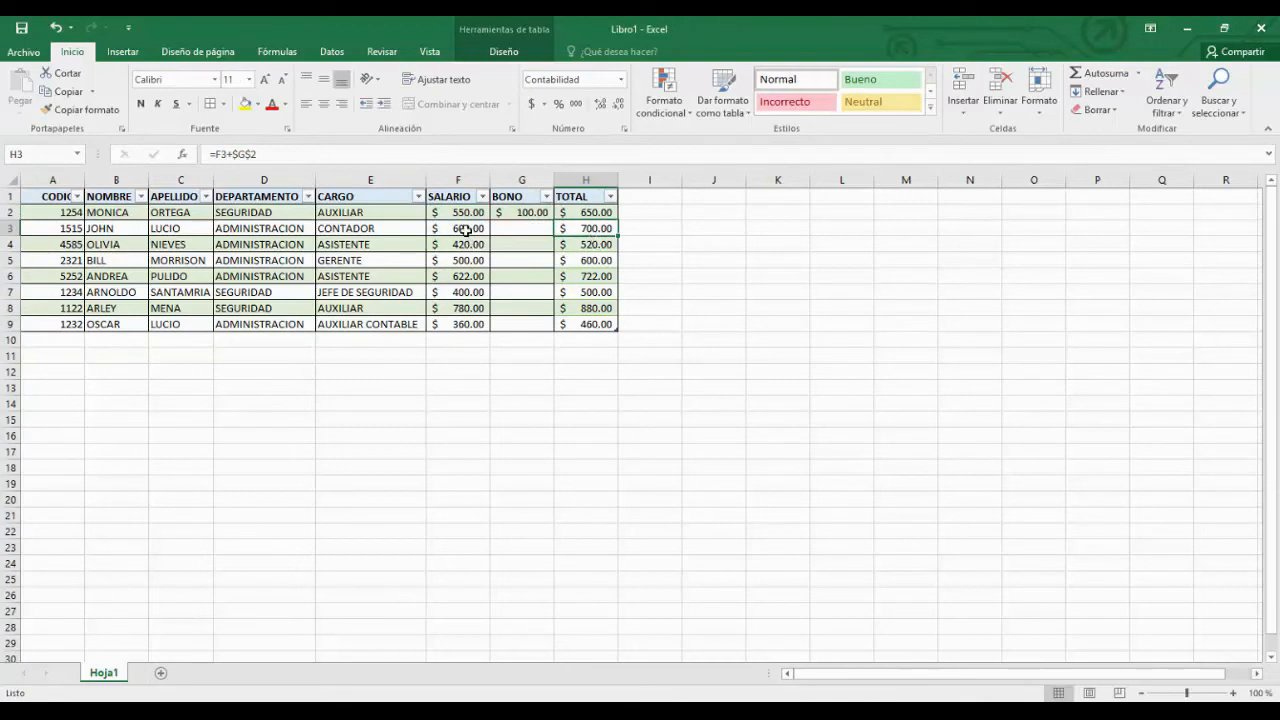
pyautogui.click(251, 154)
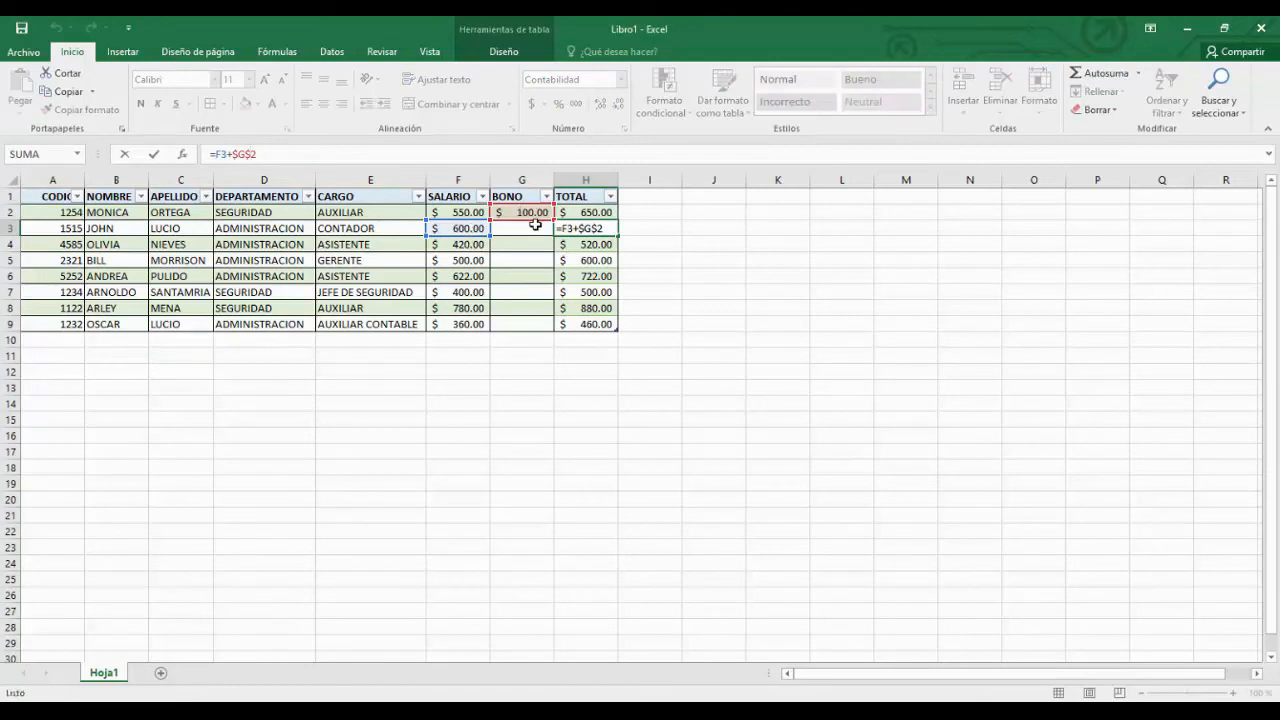
pyautogui.press('Return')
pyautogui.click(590, 292)
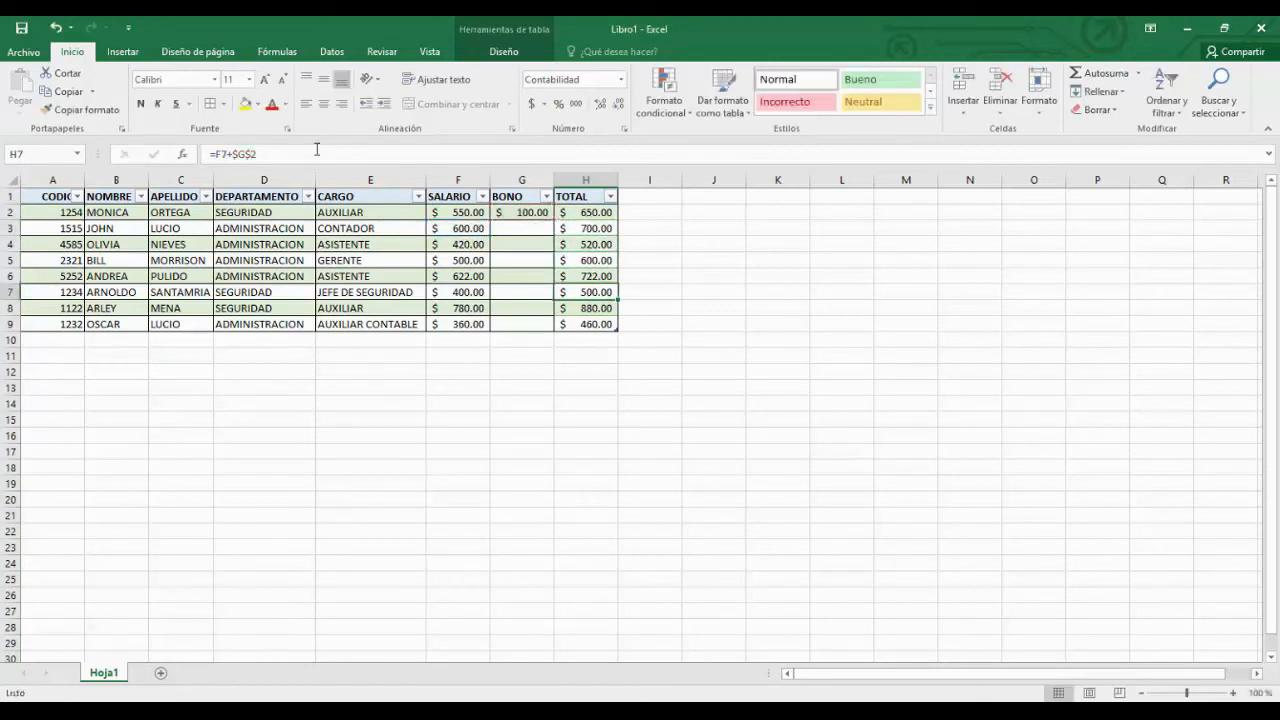
pyautogui.click(244, 154)
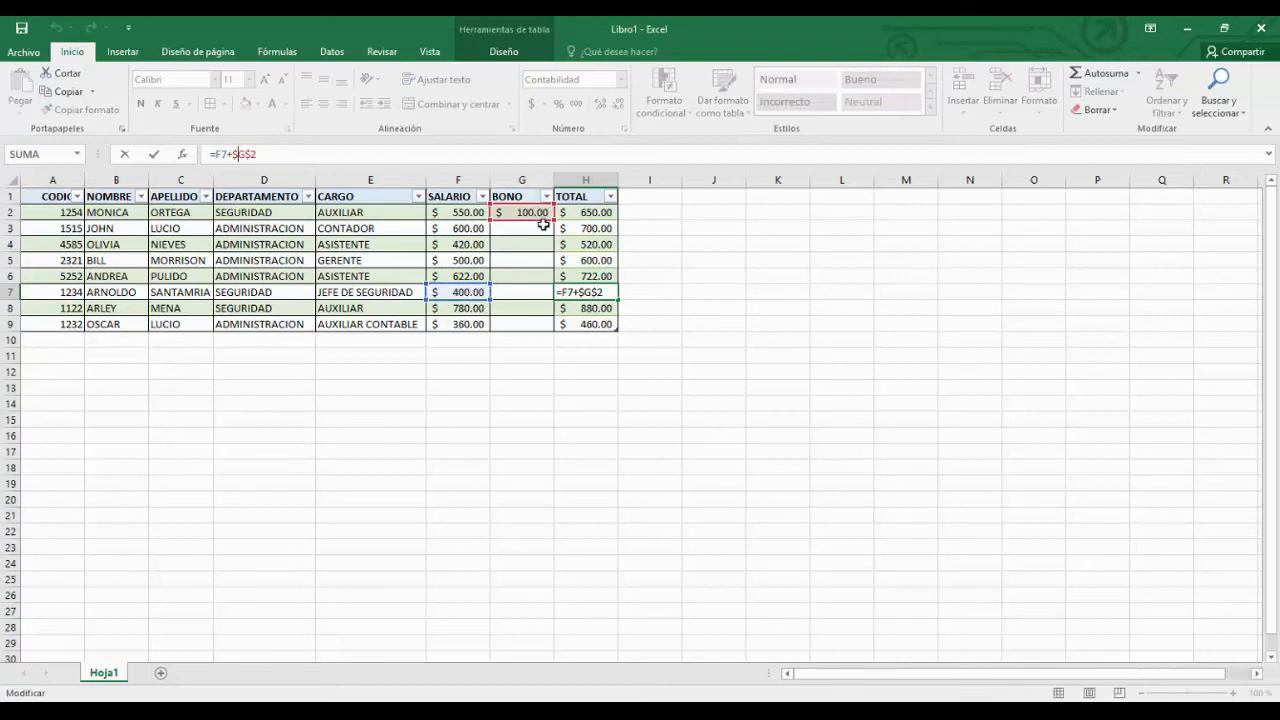
pyautogui.press('Return')
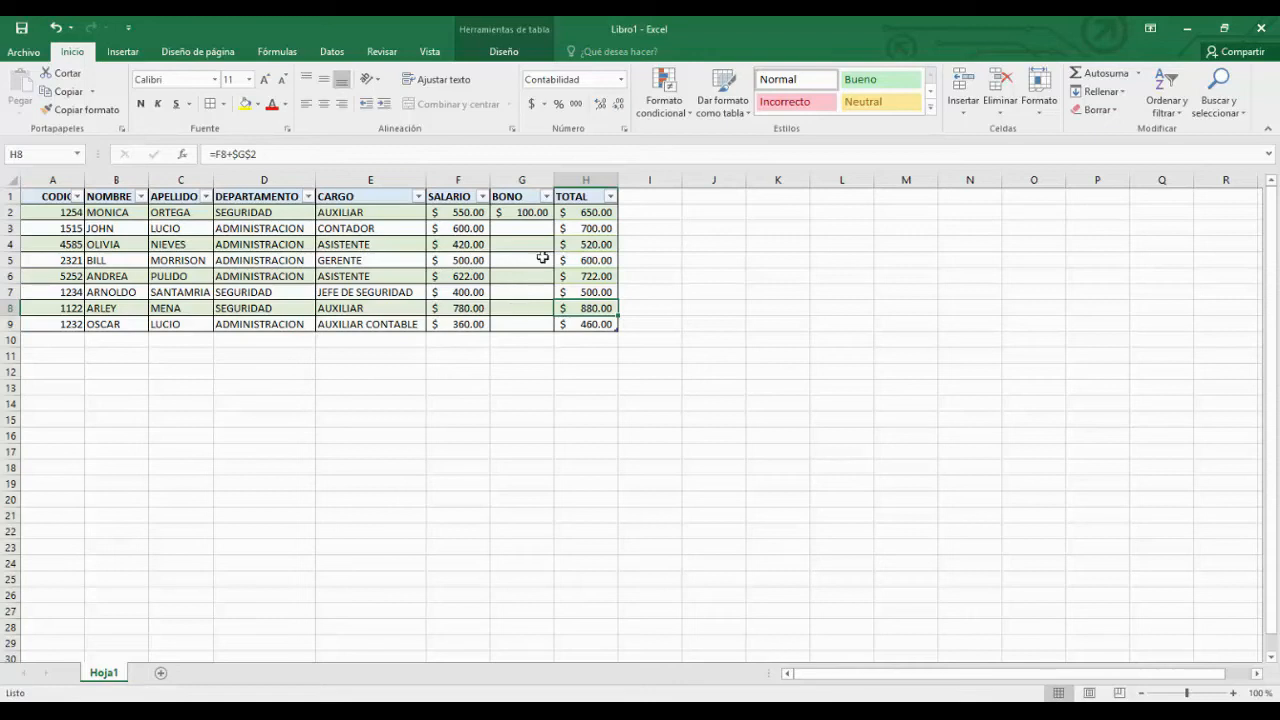
pyautogui.click(653, 456)
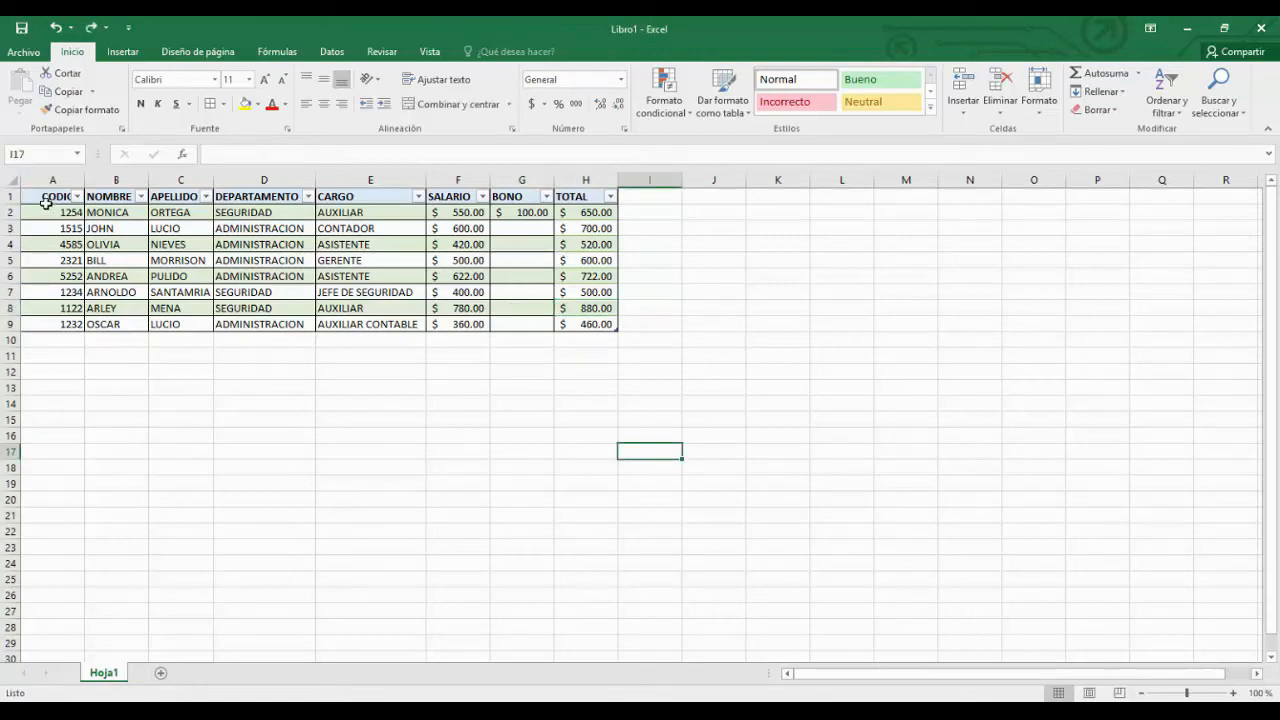
# Clear all formatting from the employee table A1:H9 while keeping its contents
pyautogui.moveTo(49, 196); pyautogui.dragTo(600, 330)
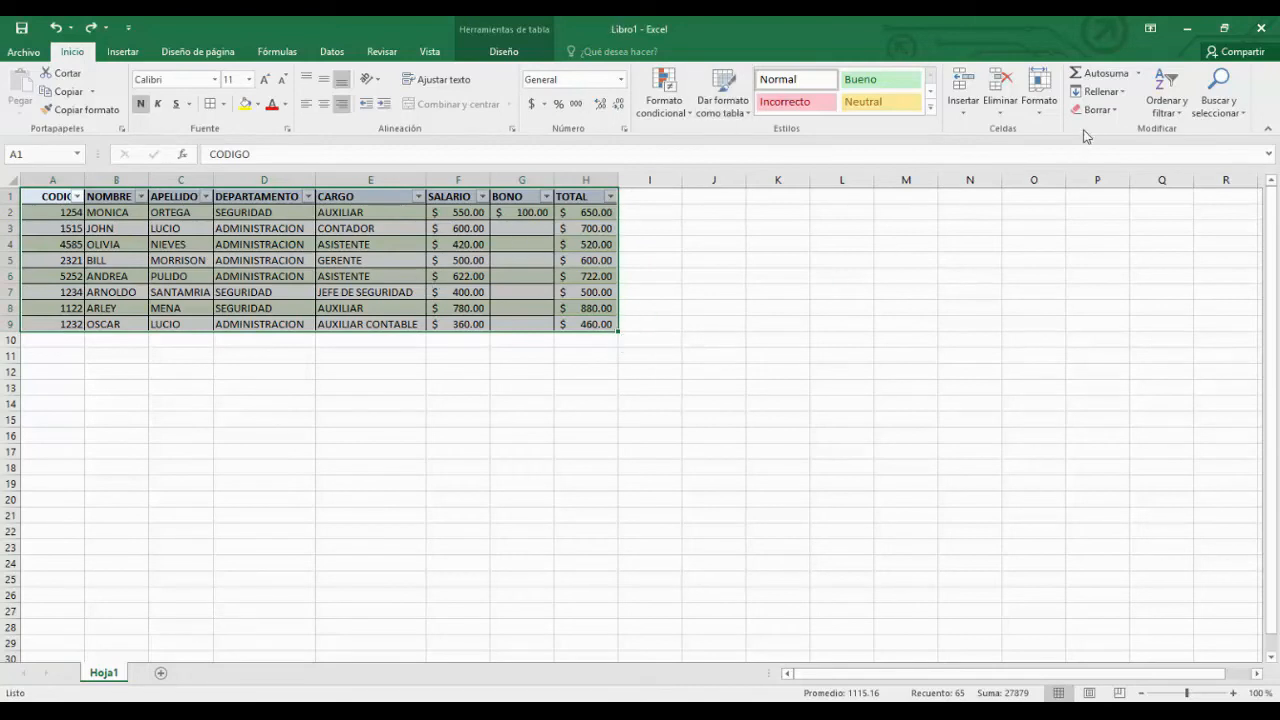
pyautogui.click(1117, 112)
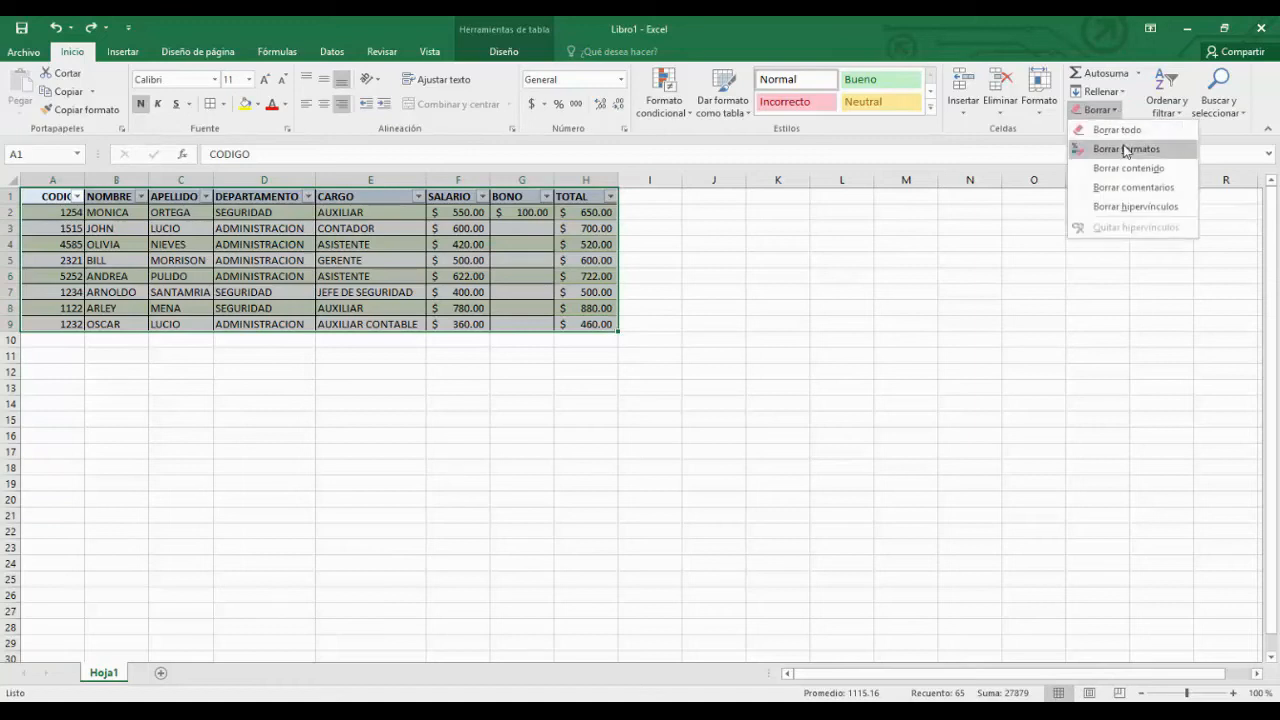
pyautogui.click(1126, 149)
pyautogui.moveTo(400, 438); pyautogui.dragTo(403, 443)
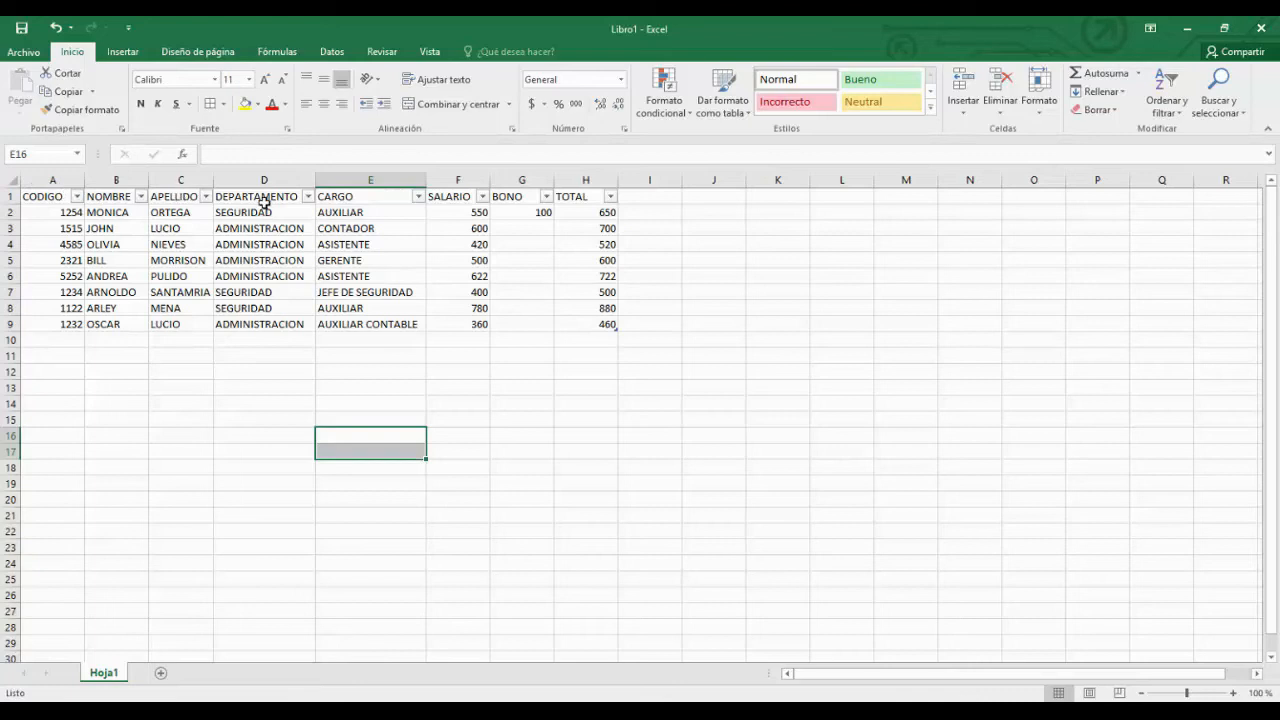
# Turn off the filter on the table's header cells A1:H1
pyautogui.click(10, 196)
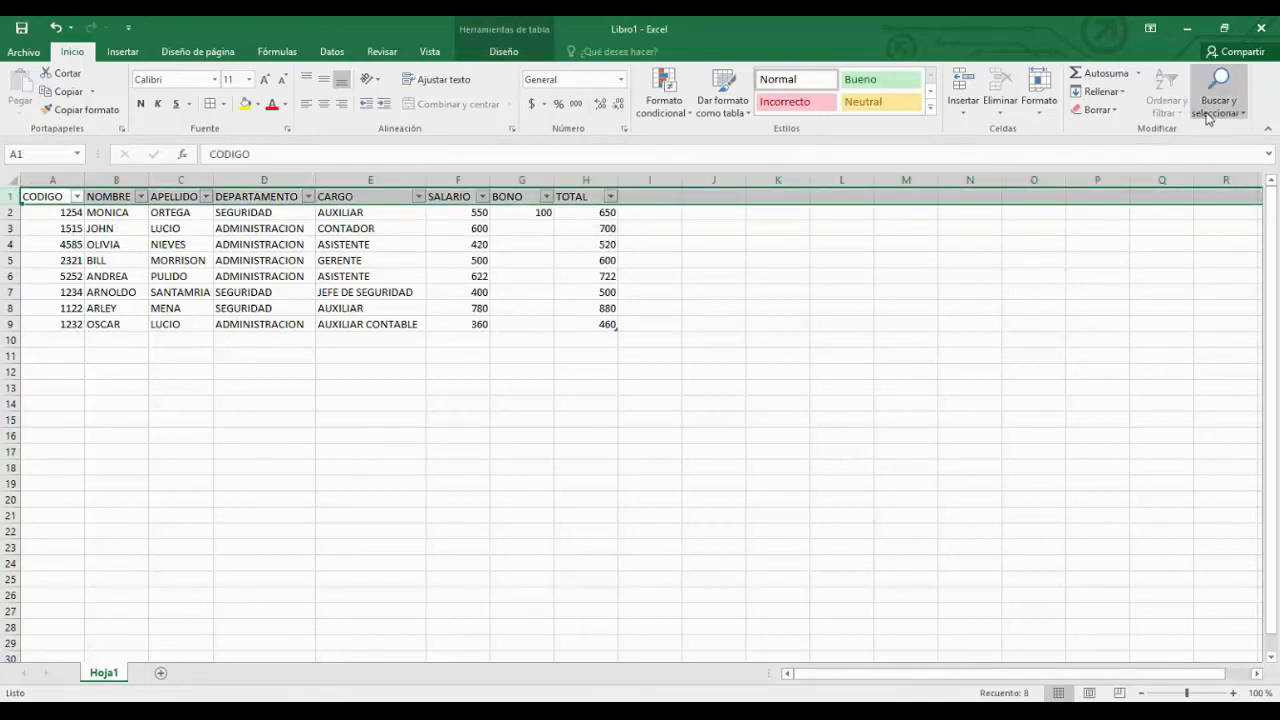
pyautogui.click(357, 244)
pyautogui.moveTo(38, 196); pyautogui.dragTo(605, 196)
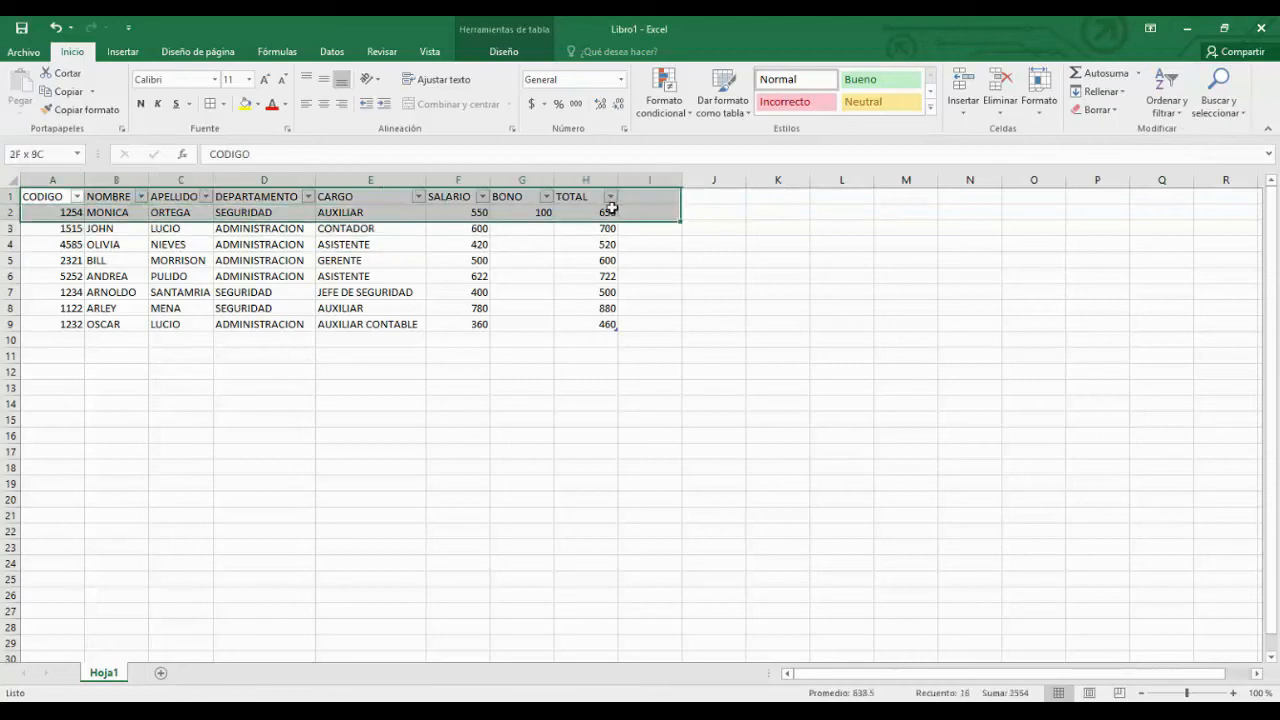
pyautogui.click(1173, 115)
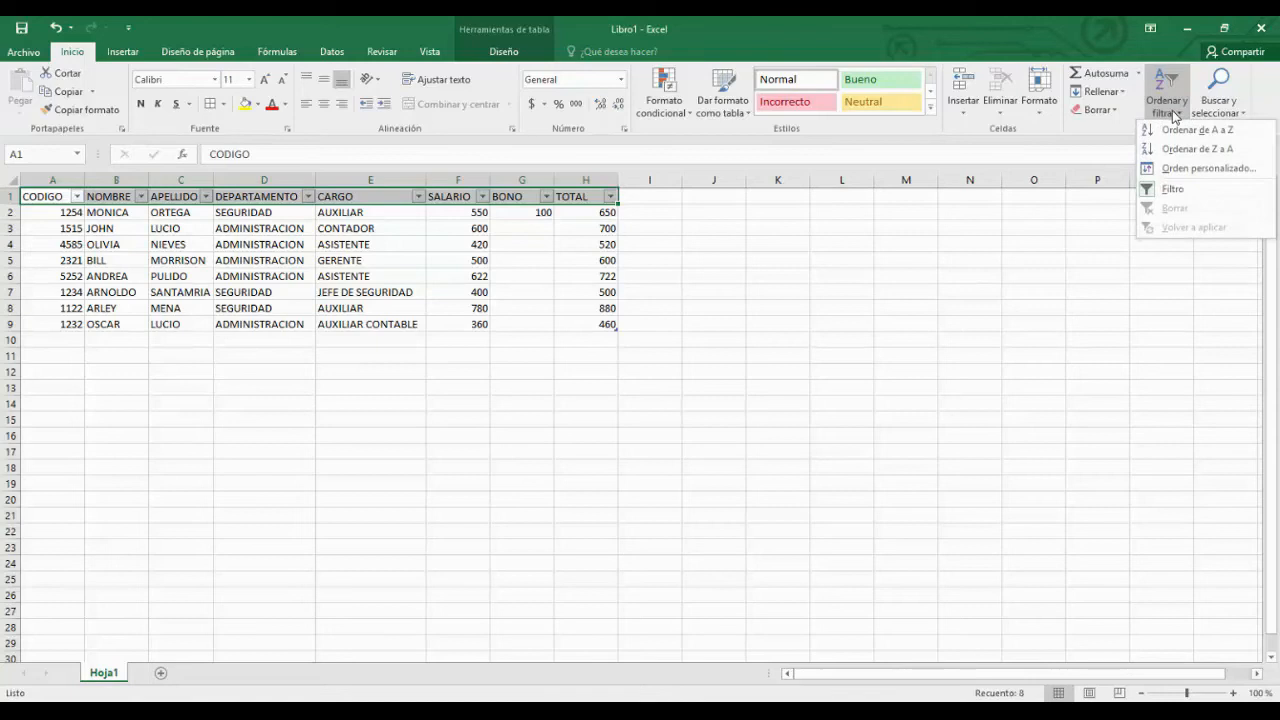
pyautogui.click(1173, 189)
pyautogui.click(766, 434)
# Make the header cells A1:H1 bold and center them horizontally
pyautogui.moveTo(45, 196); pyautogui.dragTo(607, 197)
pyautogui.click(141, 104)
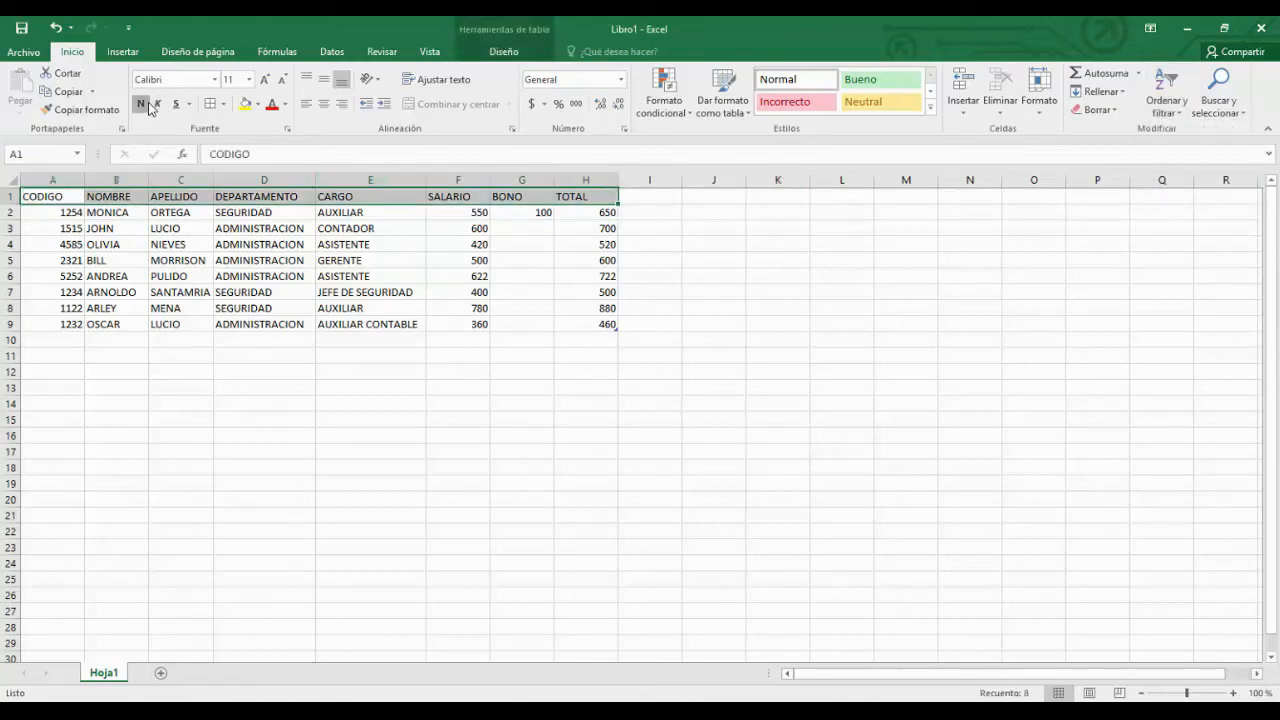
pyautogui.click(324, 104)
pyautogui.click(455, 483)
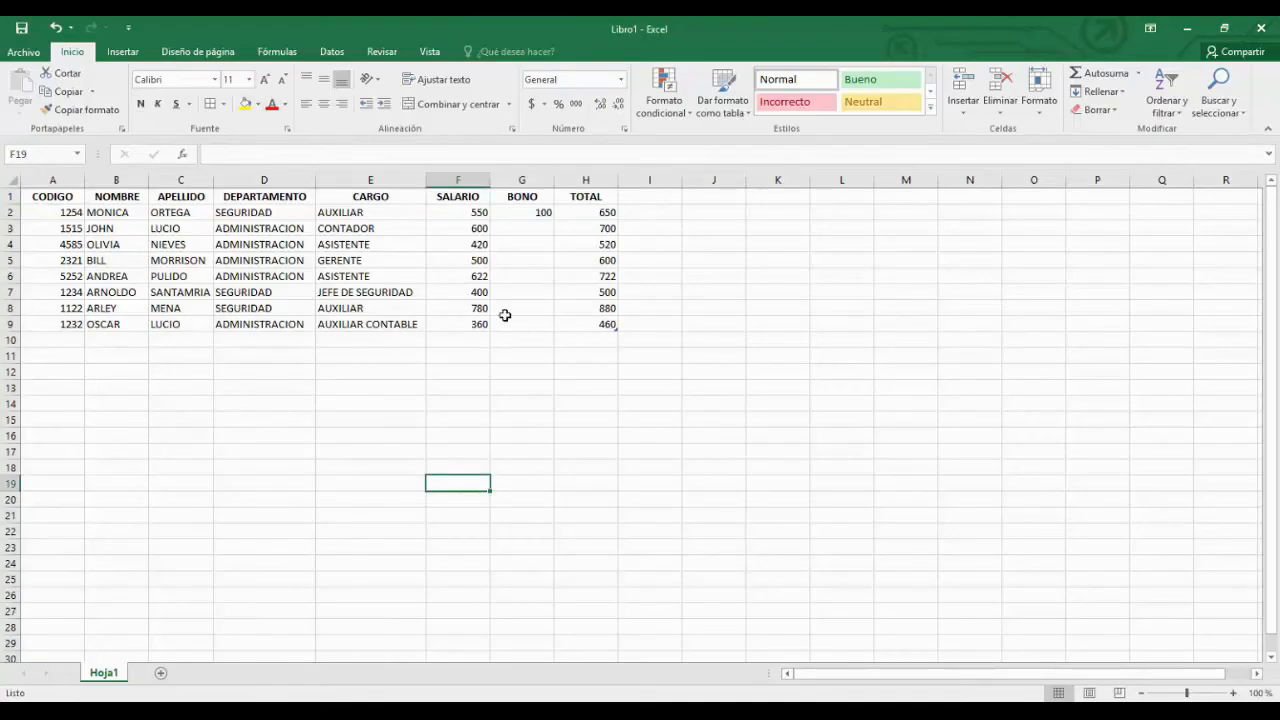
# Apply borders on all sides of every cell in the table range A1:H9
pyautogui.click(608, 213)
pyautogui.click(604, 246)
pyautogui.moveTo(62, 196); pyautogui.dragTo(594, 324)
pyautogui.click(213, 105)
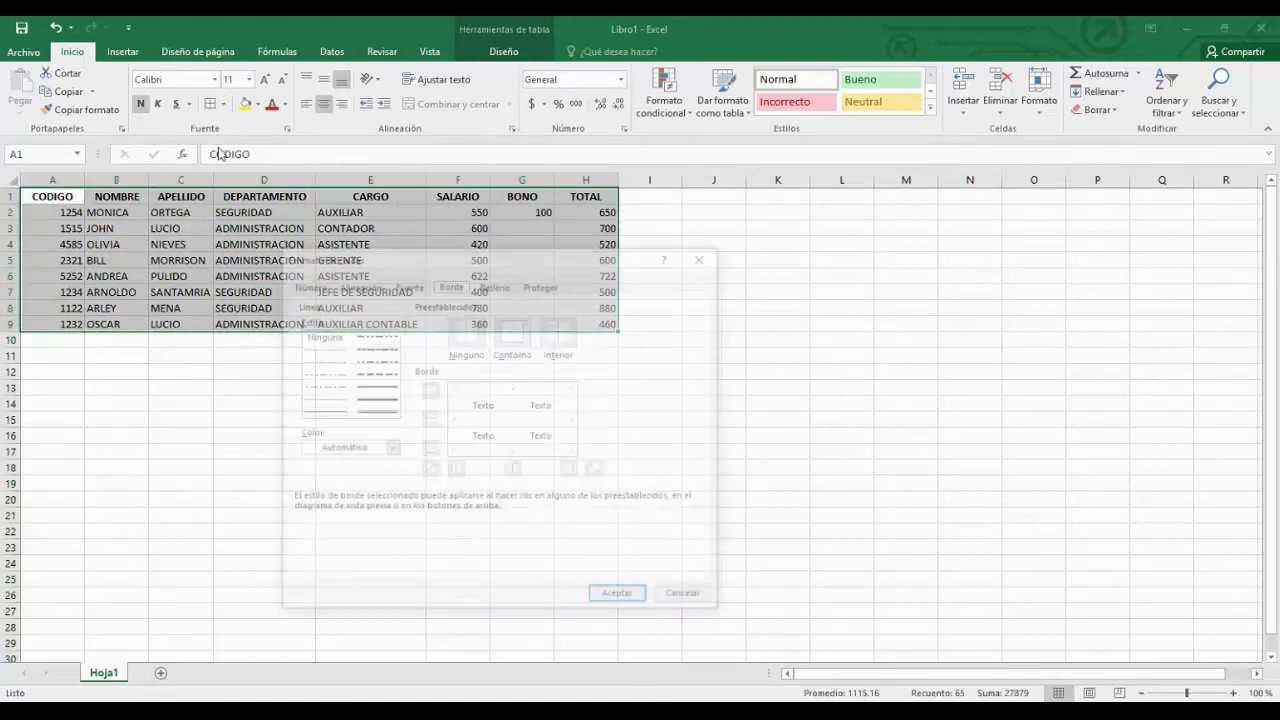
pyautogui.click(456, 470)
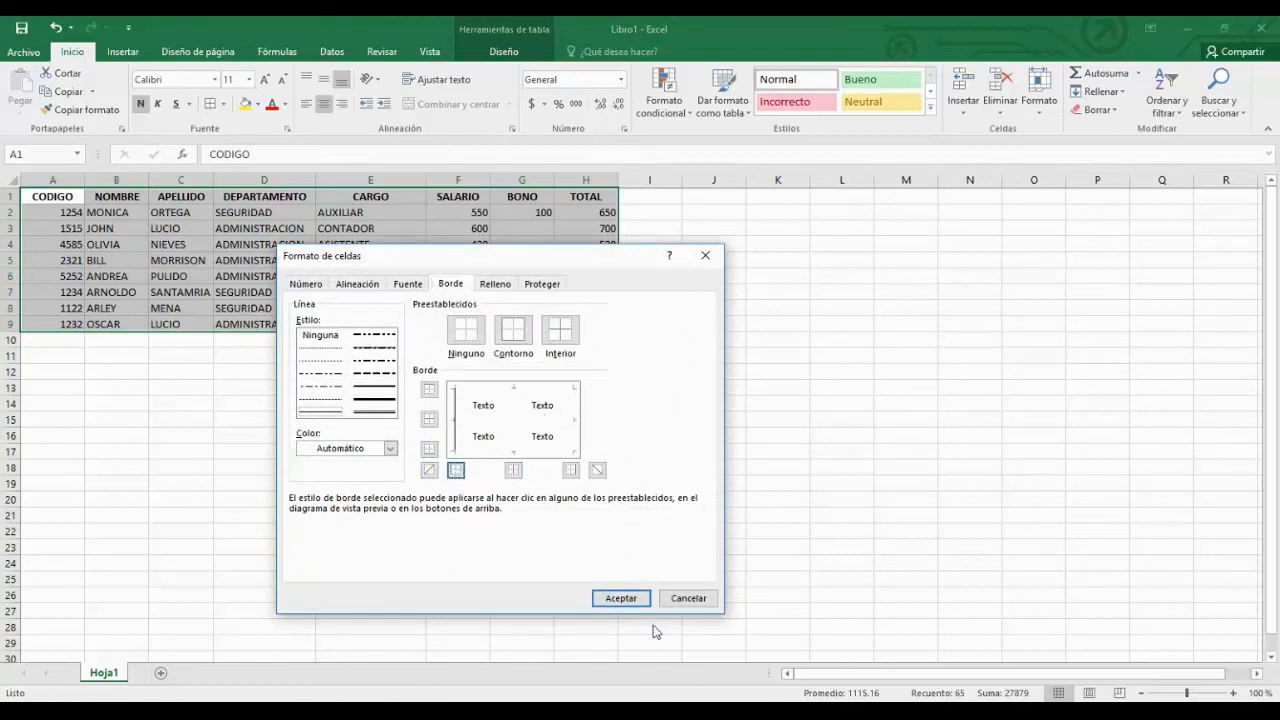
pyautogui.click(620, 598)
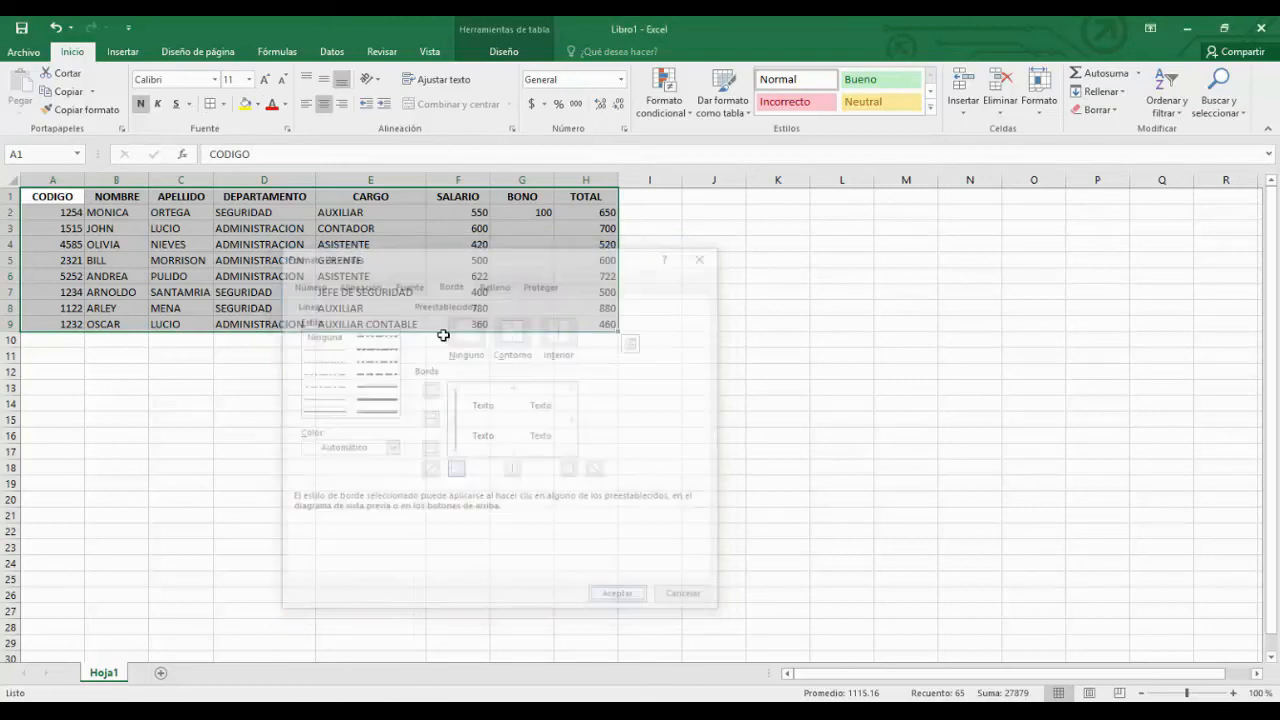
pyautogui.click(224, 104)
pyautogui.click(256, 240)
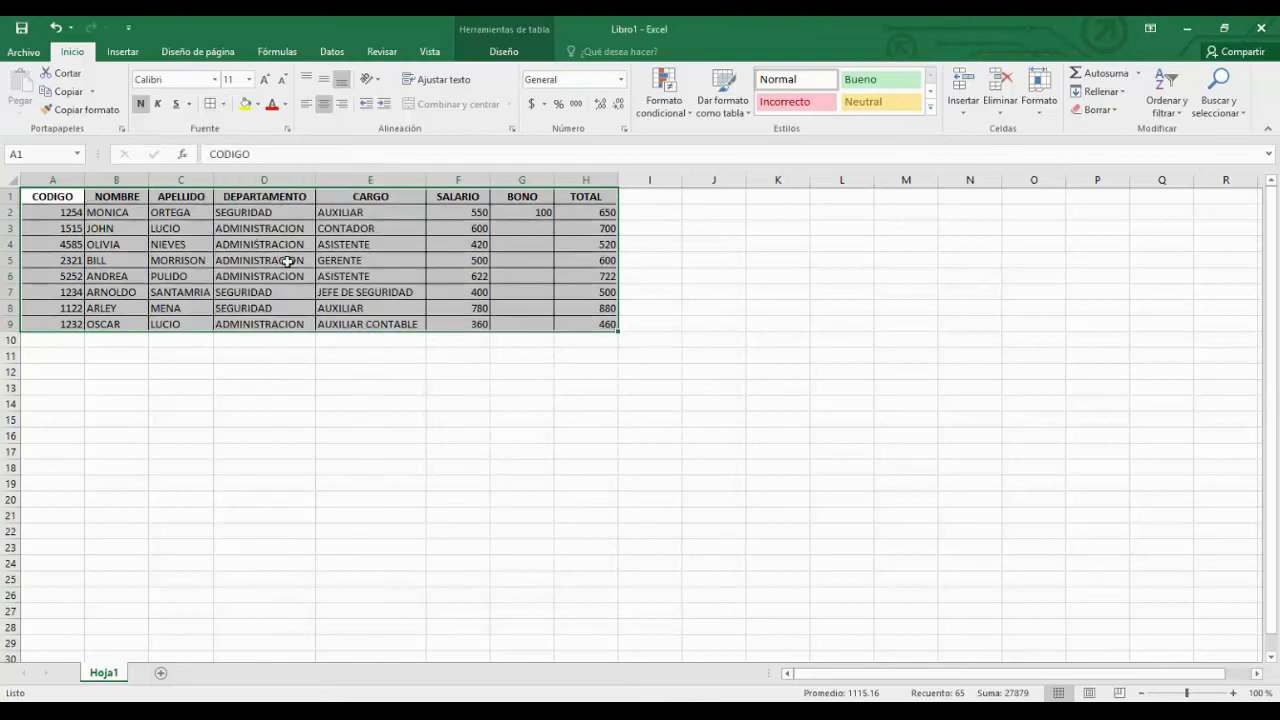
# Fill the header cells A1:H1 with light blue
pyautogui.click(421, 404)
pyautogui.moveTo(60, 197); pyautogui.dragTo(458, 197)
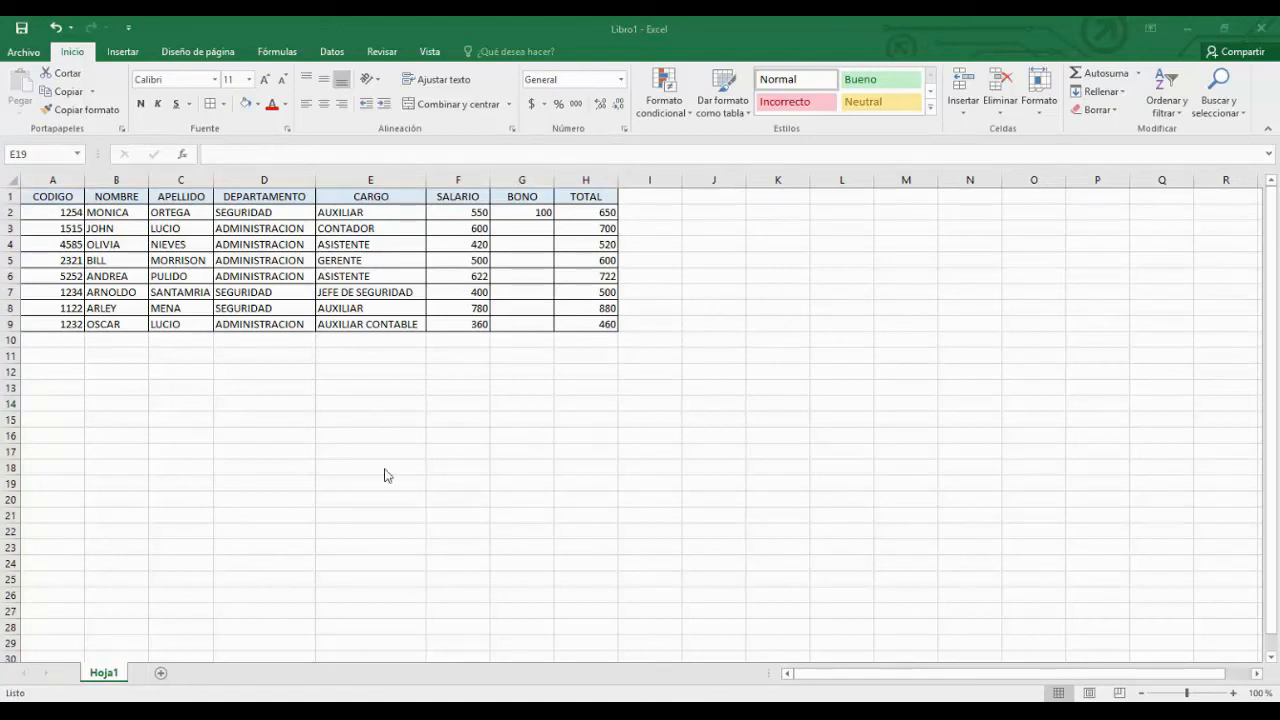
pyautogui.click(103, 401)
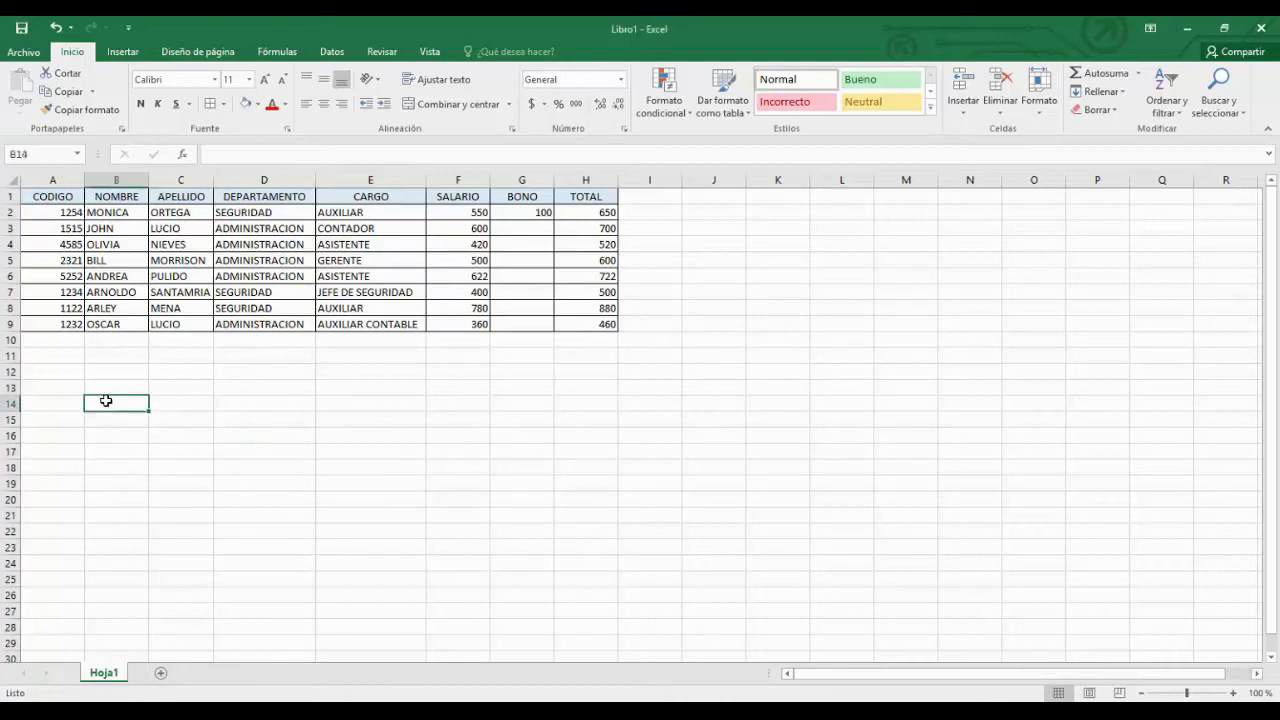
pyautogui.write('+')
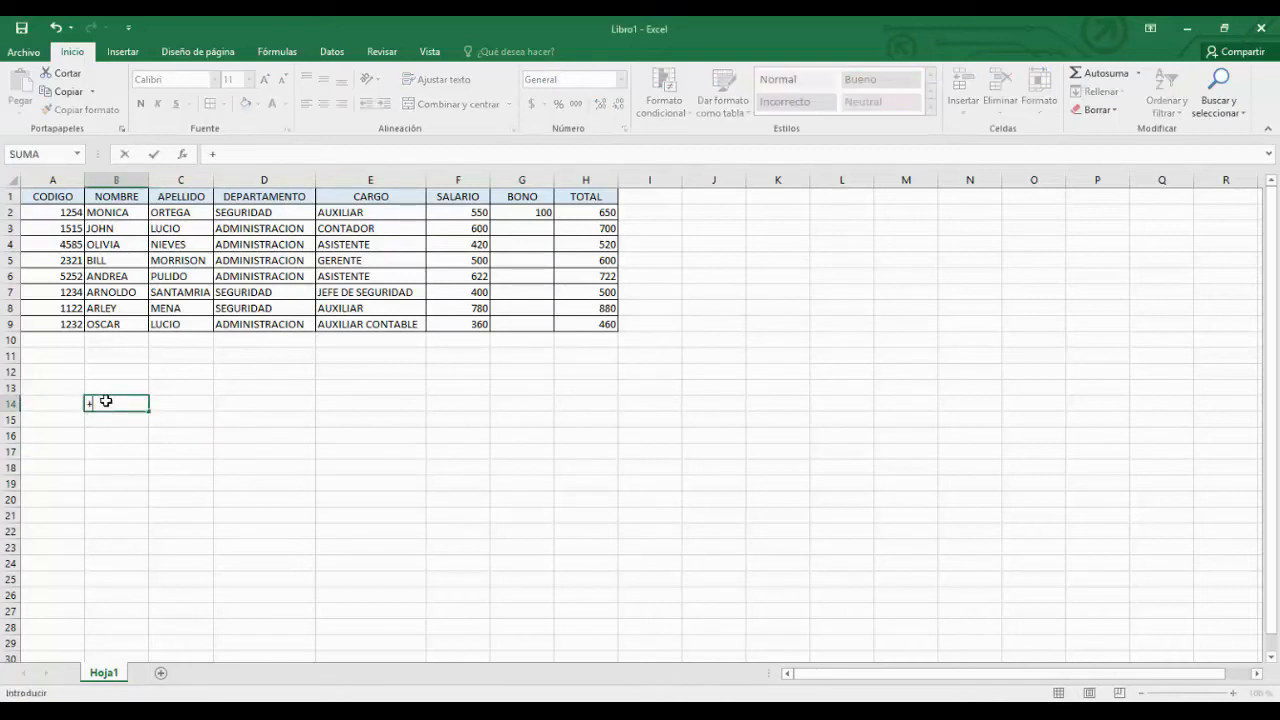
pyautogui.press('BackSpace')
pyautogui.write('-')
pyautogui.press('BackSpace')
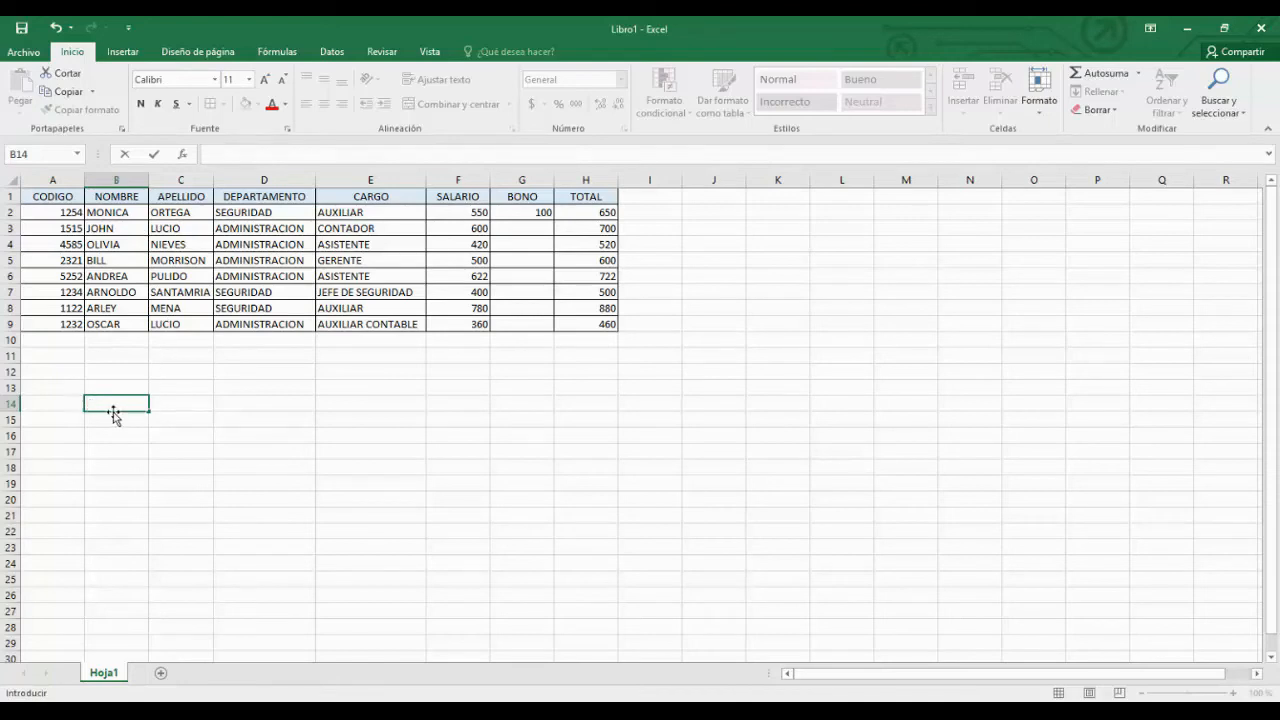
# Join the row 9 NOMBRE and APELLIDO in B12 with the formula =B9&" "&C9, and clear the cell again
pyautogui.click(112, 372)
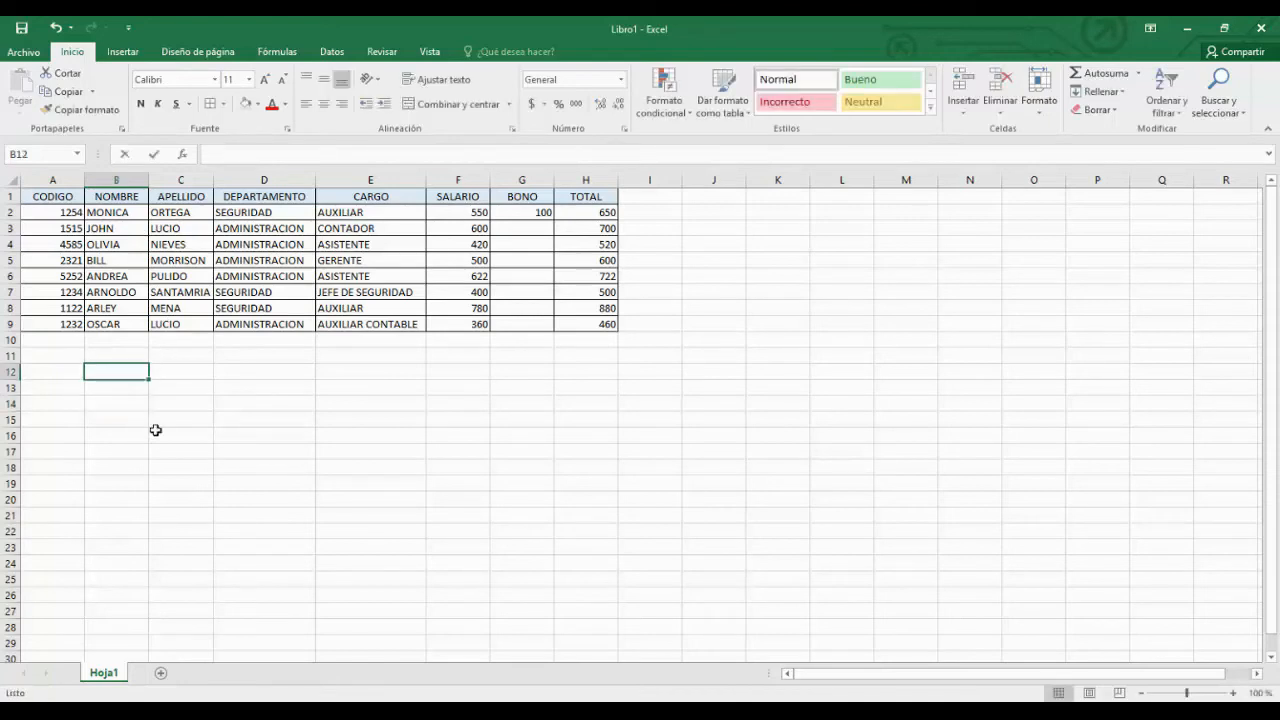
pyautogui.write('=')
pyautogui.click(170, 323)
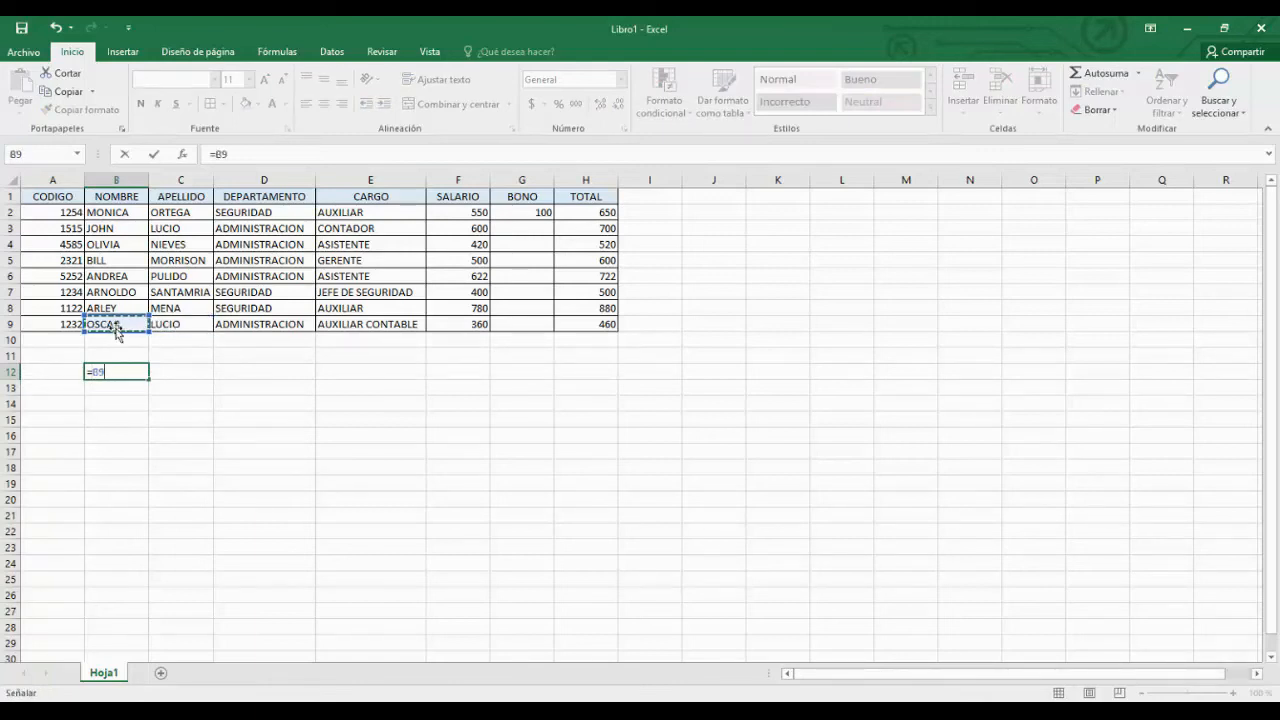
pyautogui.write('/')
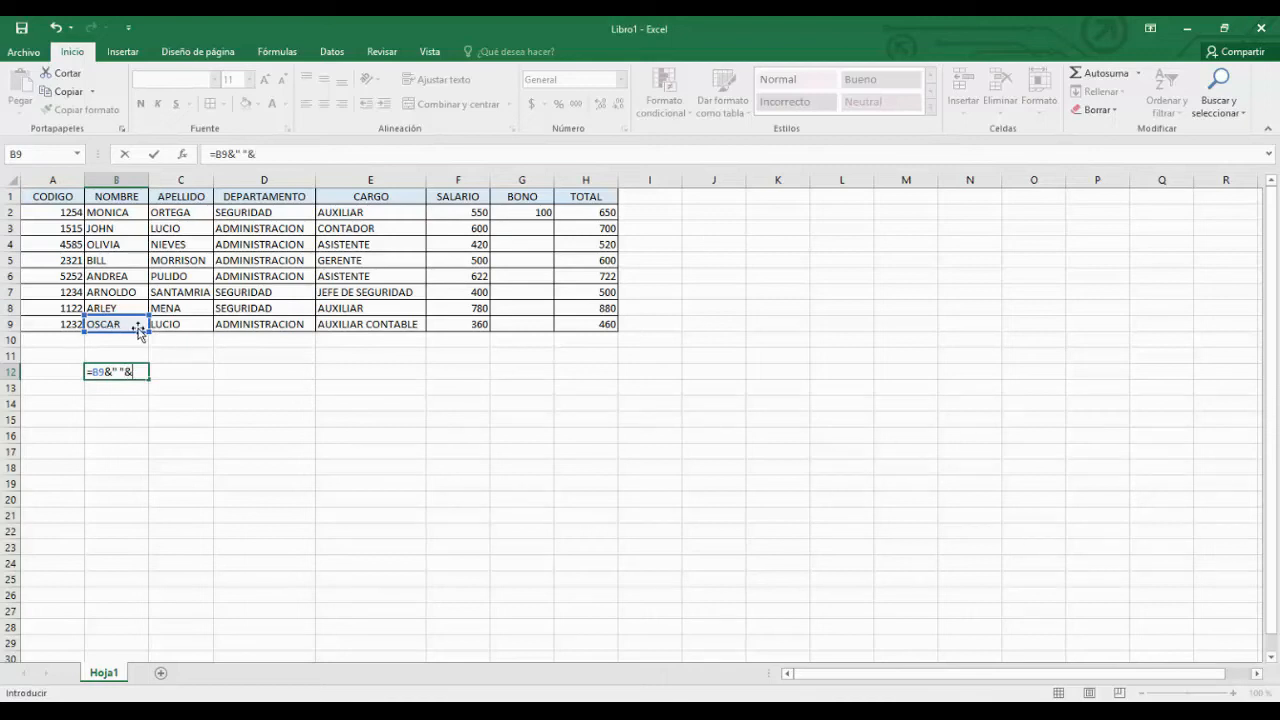
pyautogui.click(184, 324)
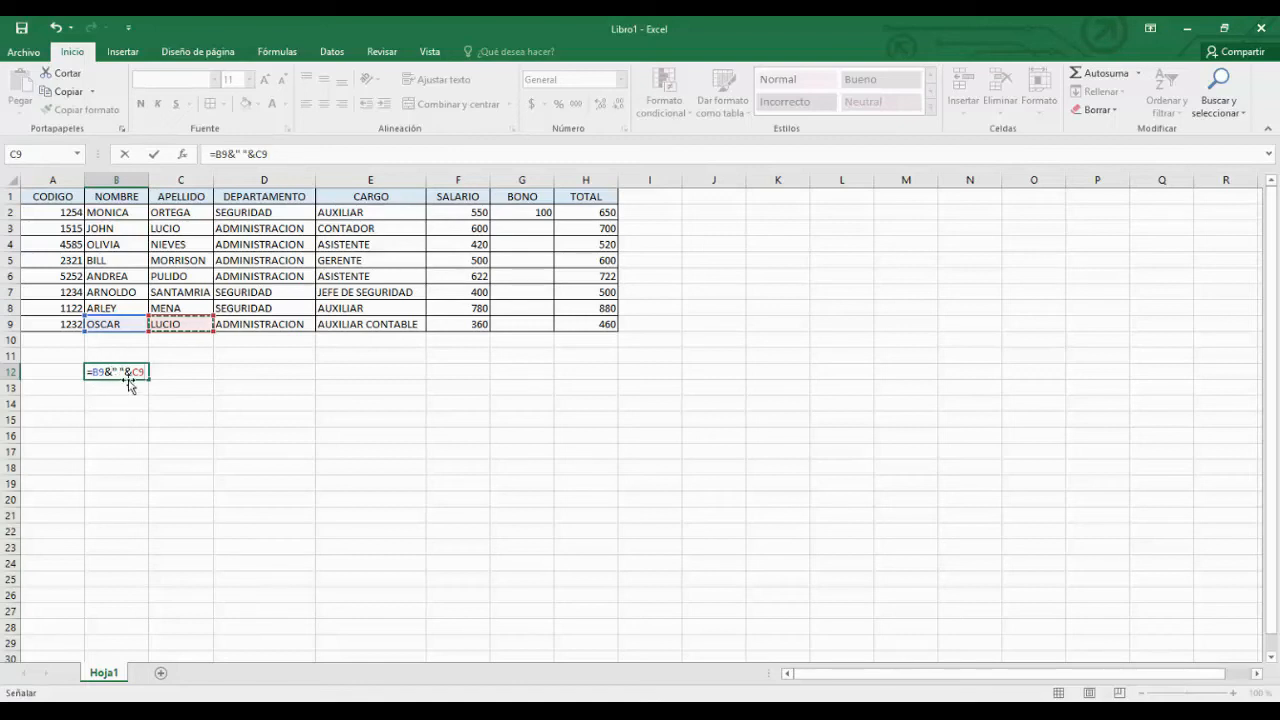
pyautogui.press('Return')
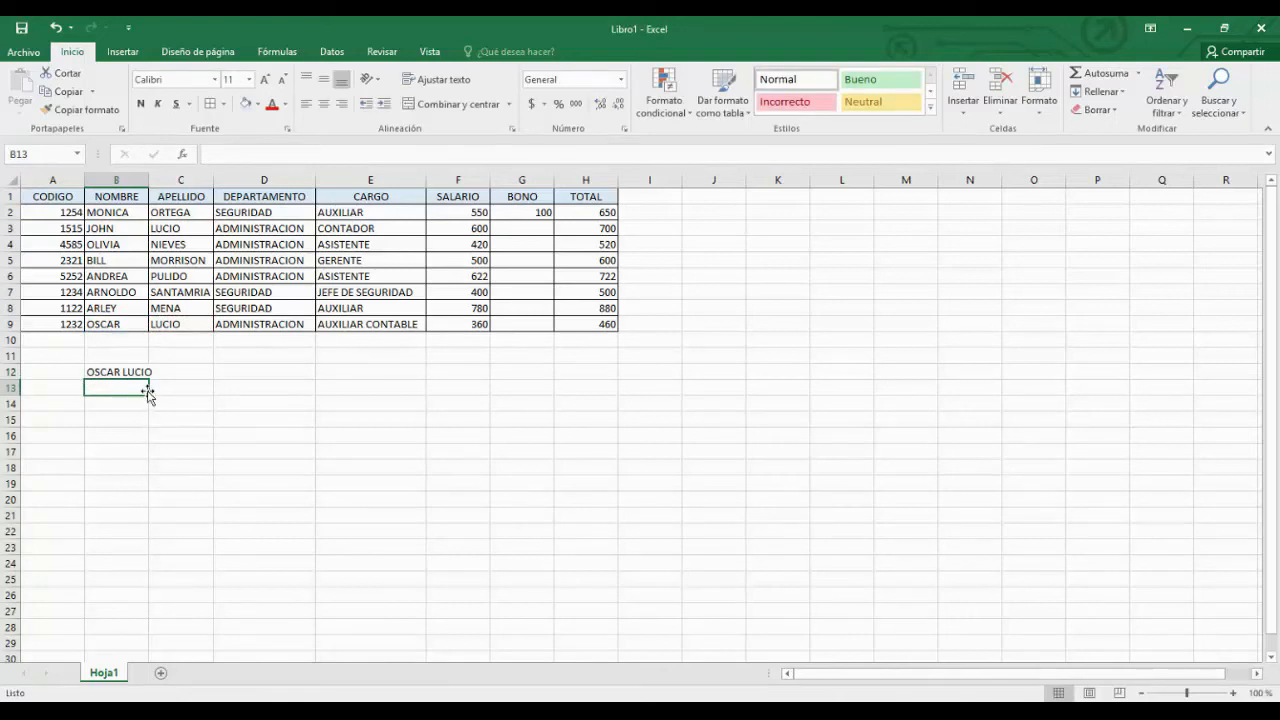
pyautogui.click(138, 372)
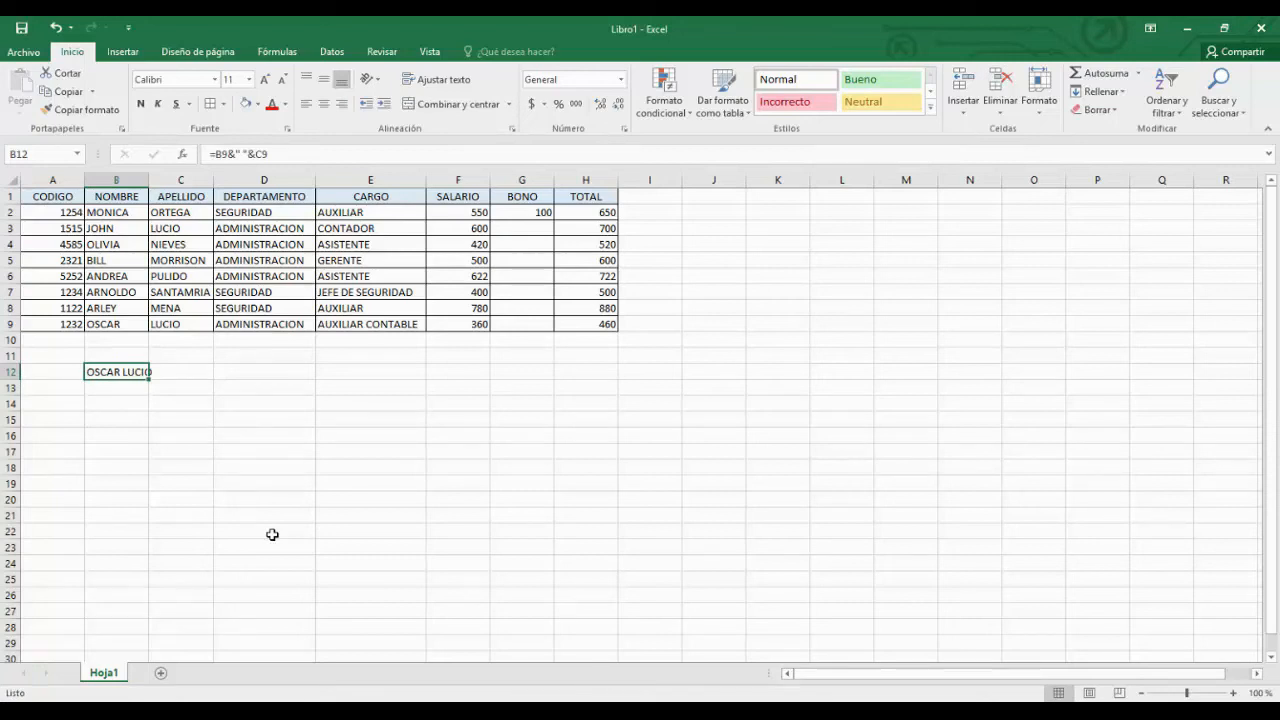
pyautogui.press('Delete')
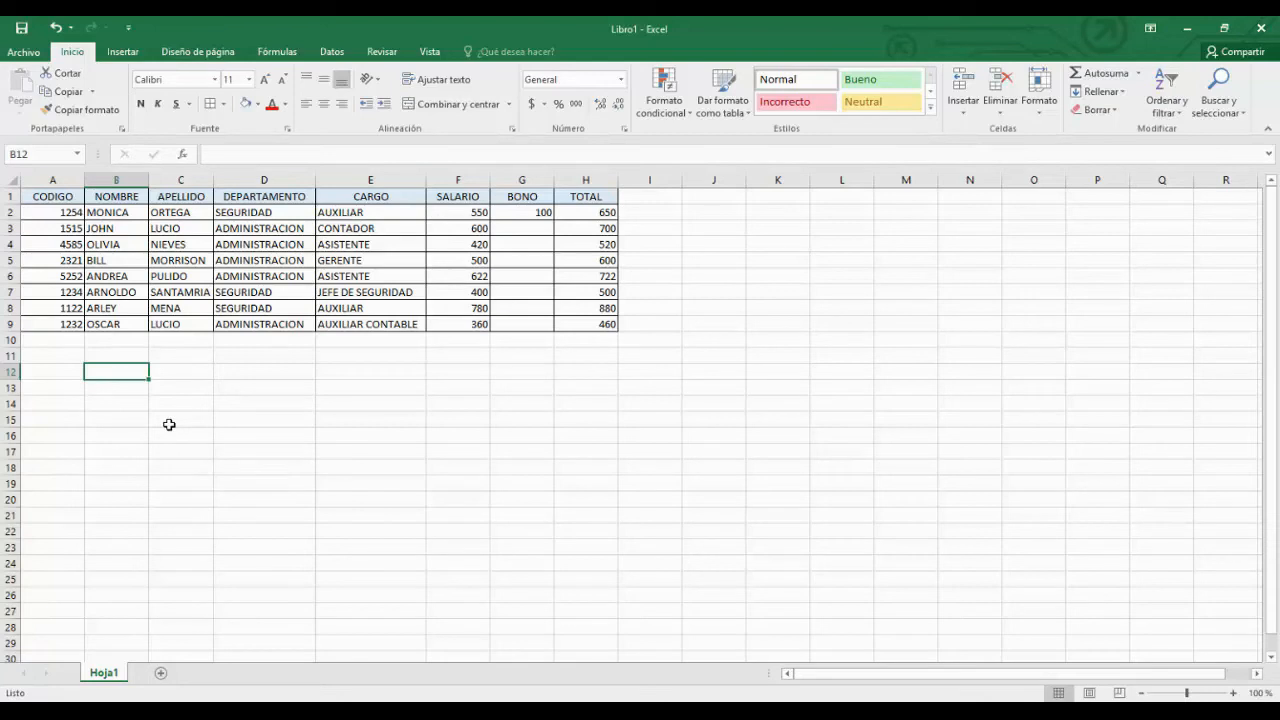
# Enter the formula =2+(2-1) in B12 as a parentheses example and clear the cell again
pyautogui.write('=')
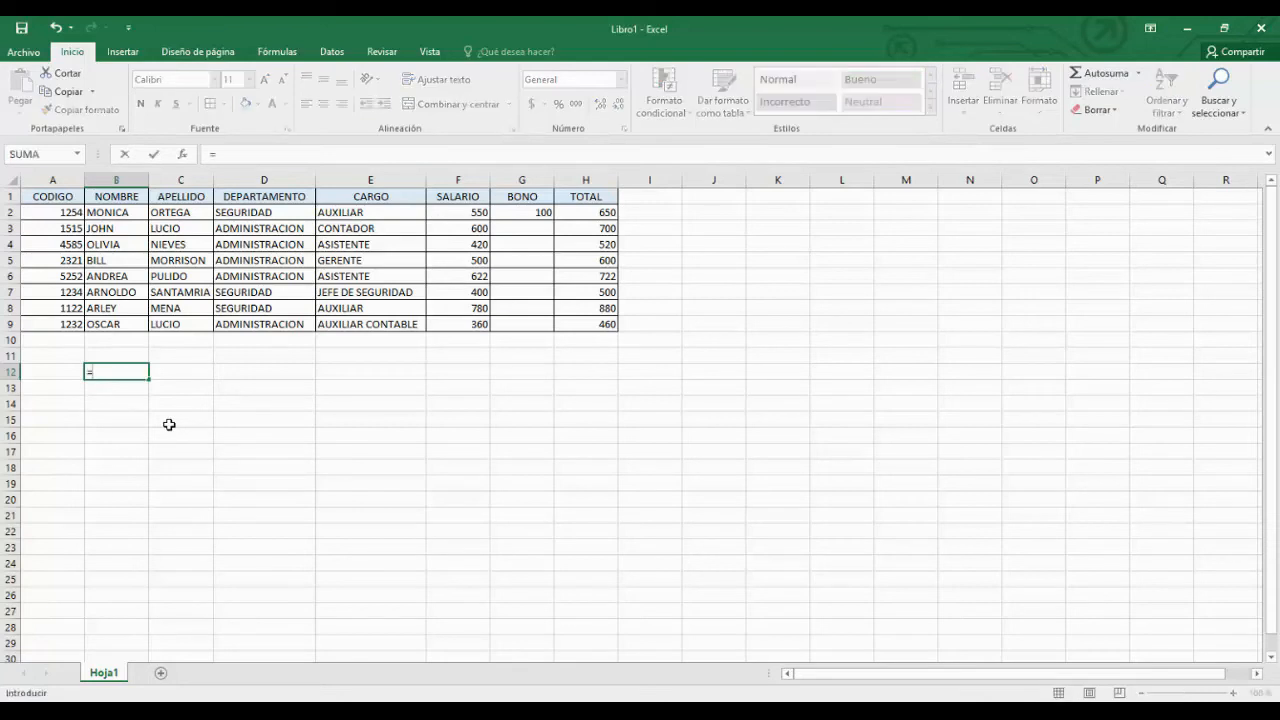
pyautogui.write('2')
pyautogui.write('+(2+1)')
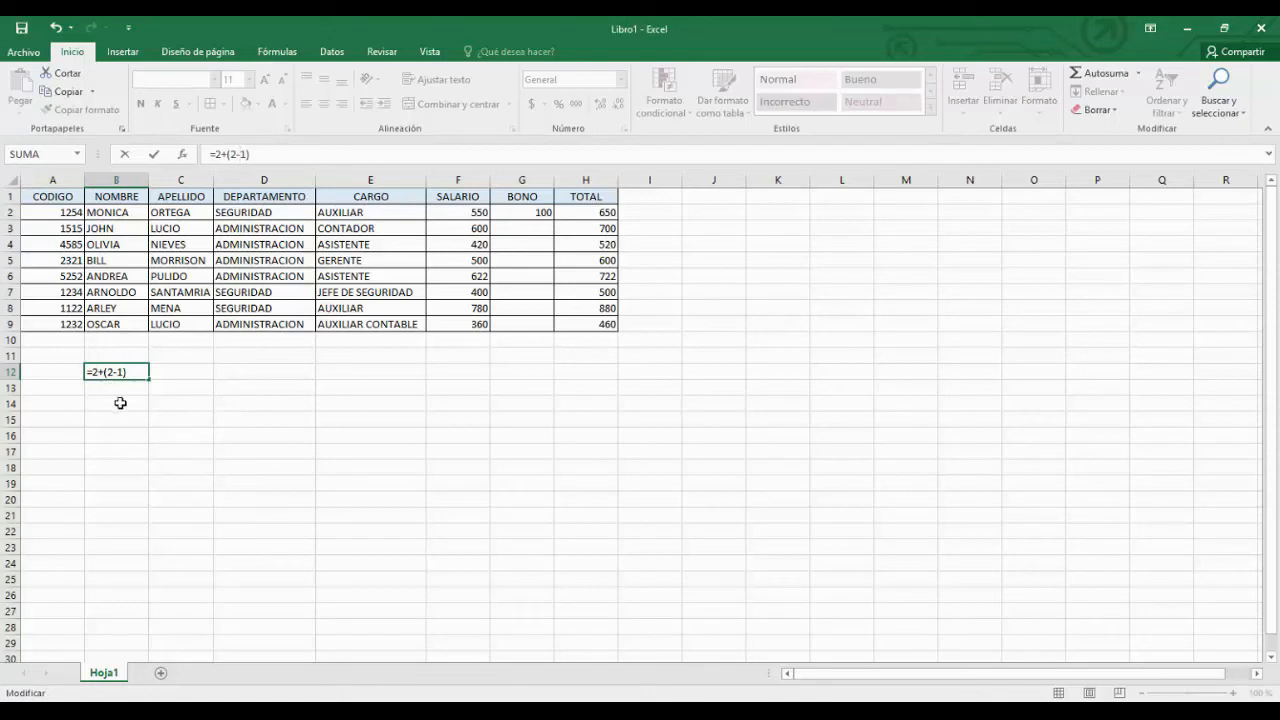
pyautogui.hotkey('ctrl', 'Return')
pyautogui.press('Delete')
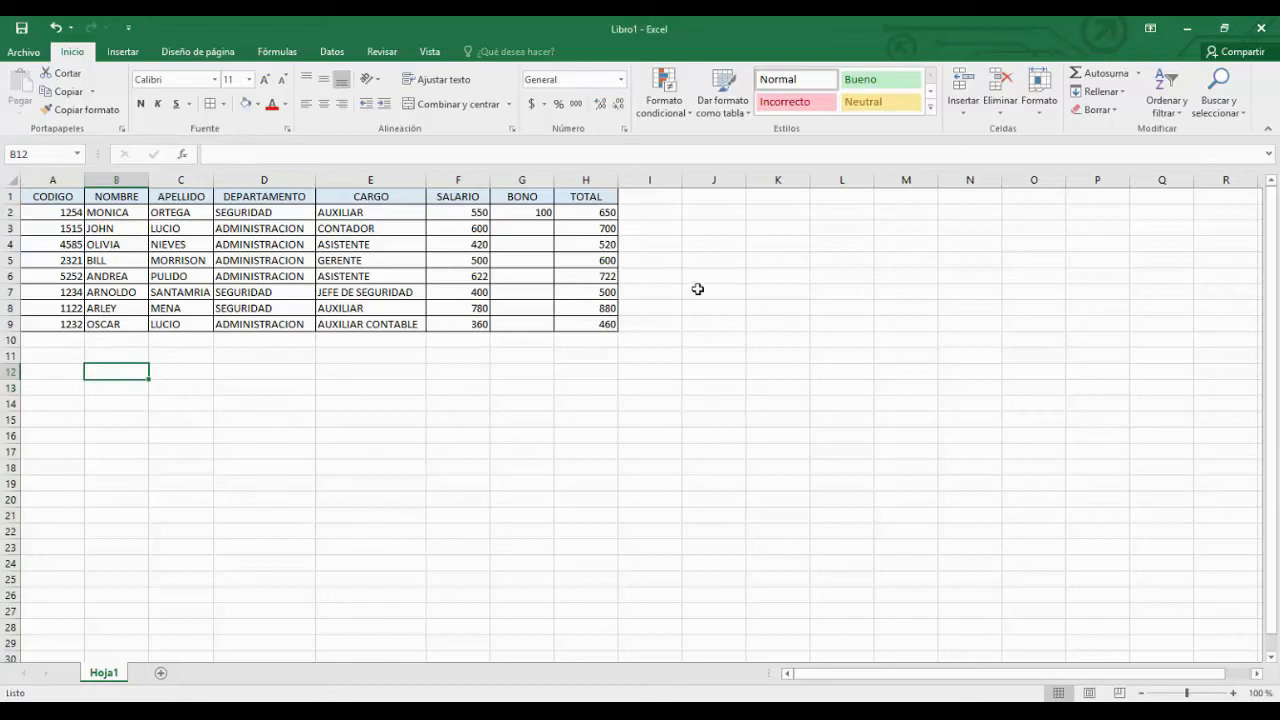
pyautogui.click(652, 198)
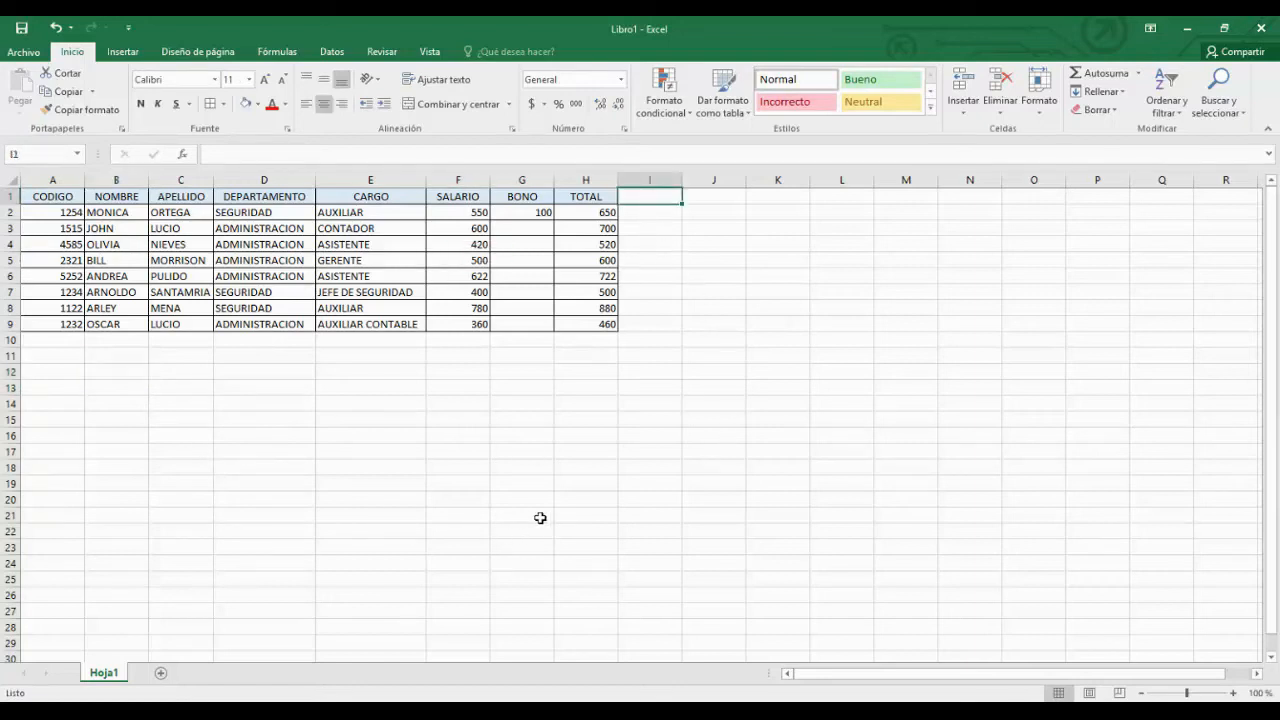
# Enter the labels PROMEDIO, SUMA, MAXIMO and MINIMO in cells J2 to J5
pyautogui.click(723, 214)
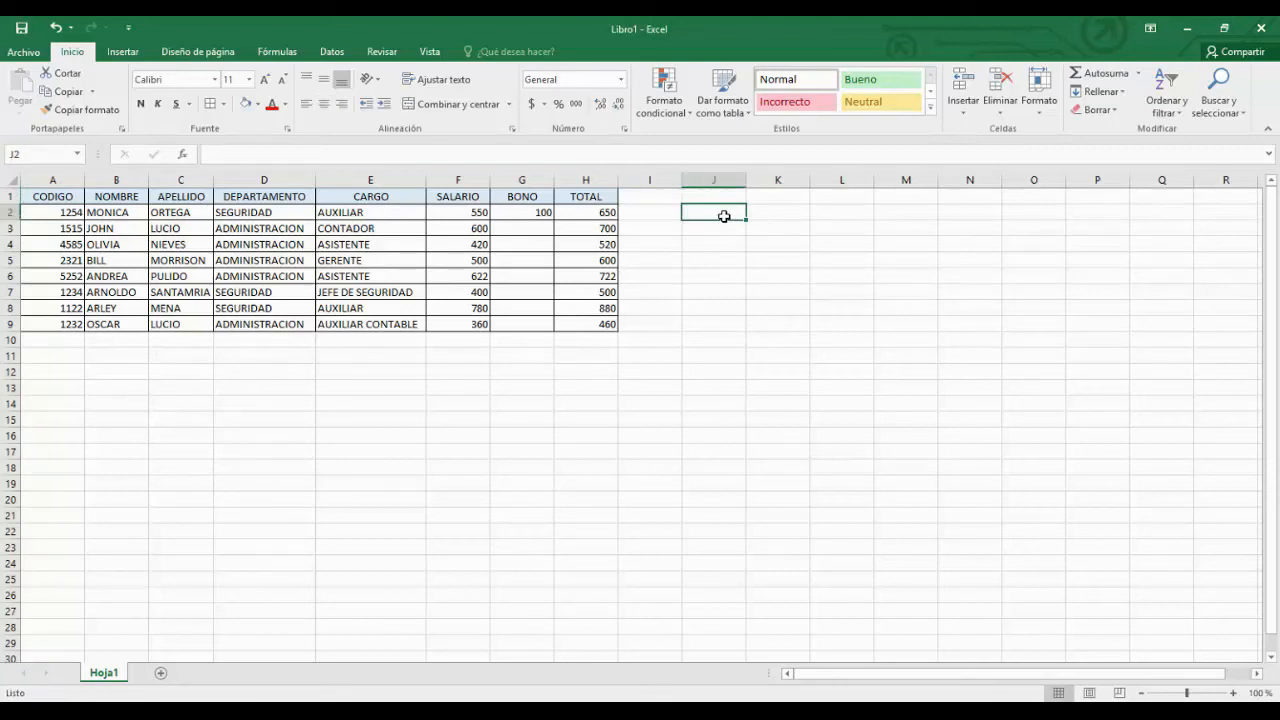
pyautogui.write('PROMEDIO')
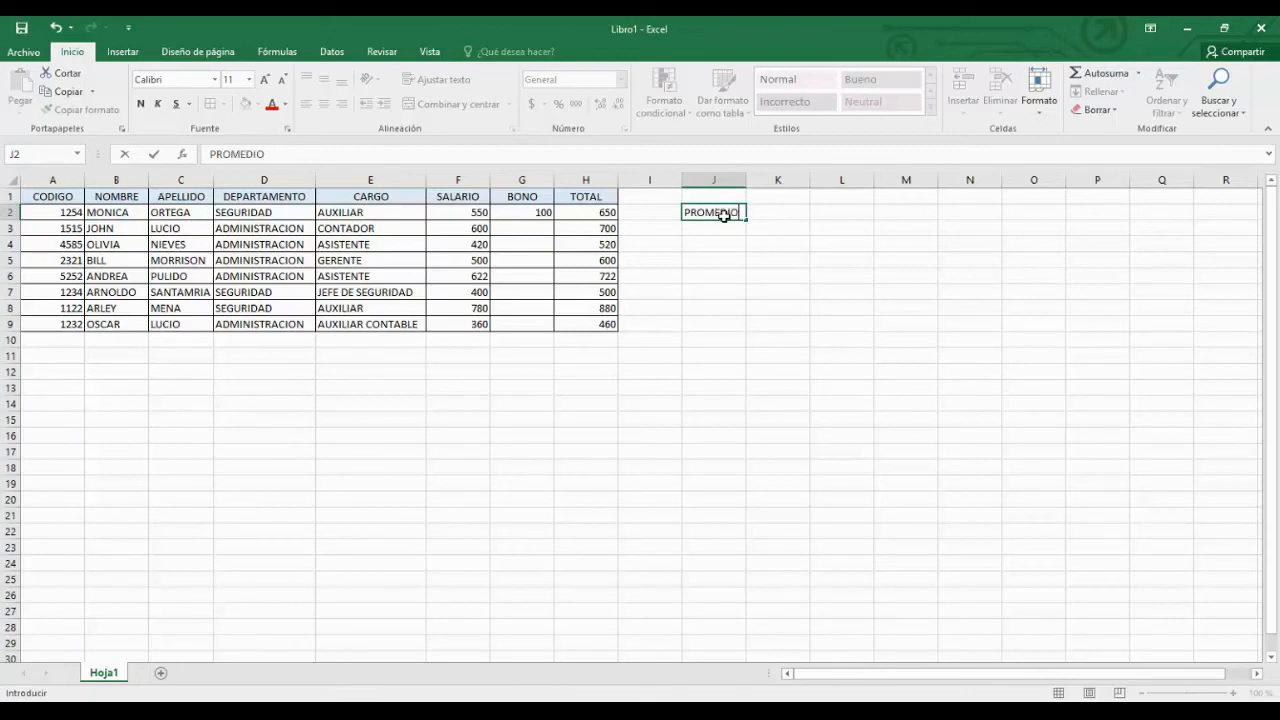
pyautogui.press('Return')
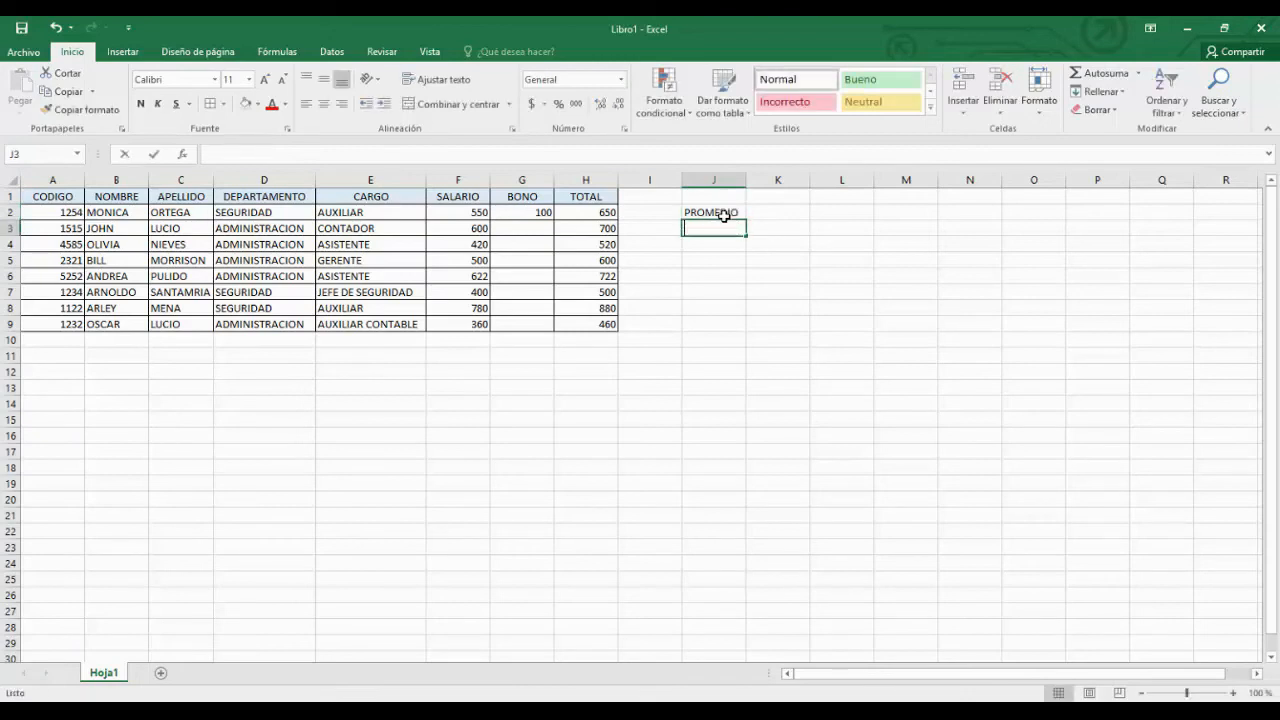
pyautogui.write('SUMA')
pyautogui.press('Return')
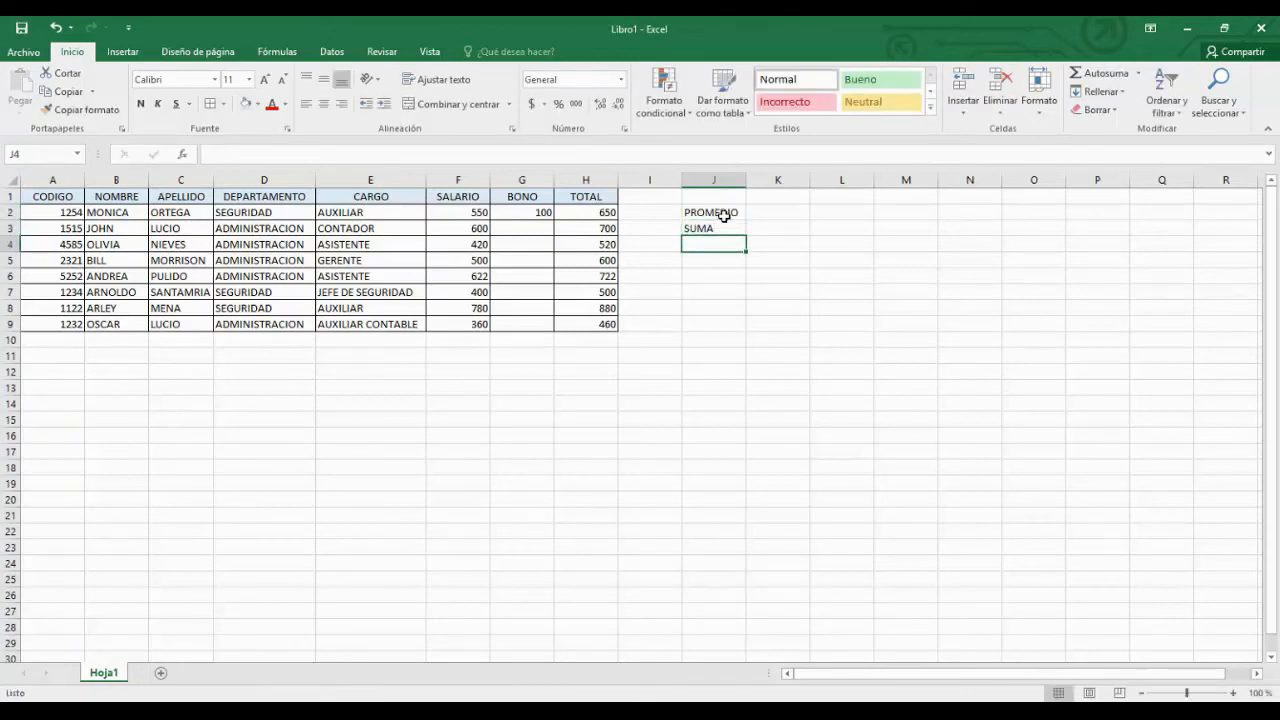
pyautogui.write('MAXIMO')
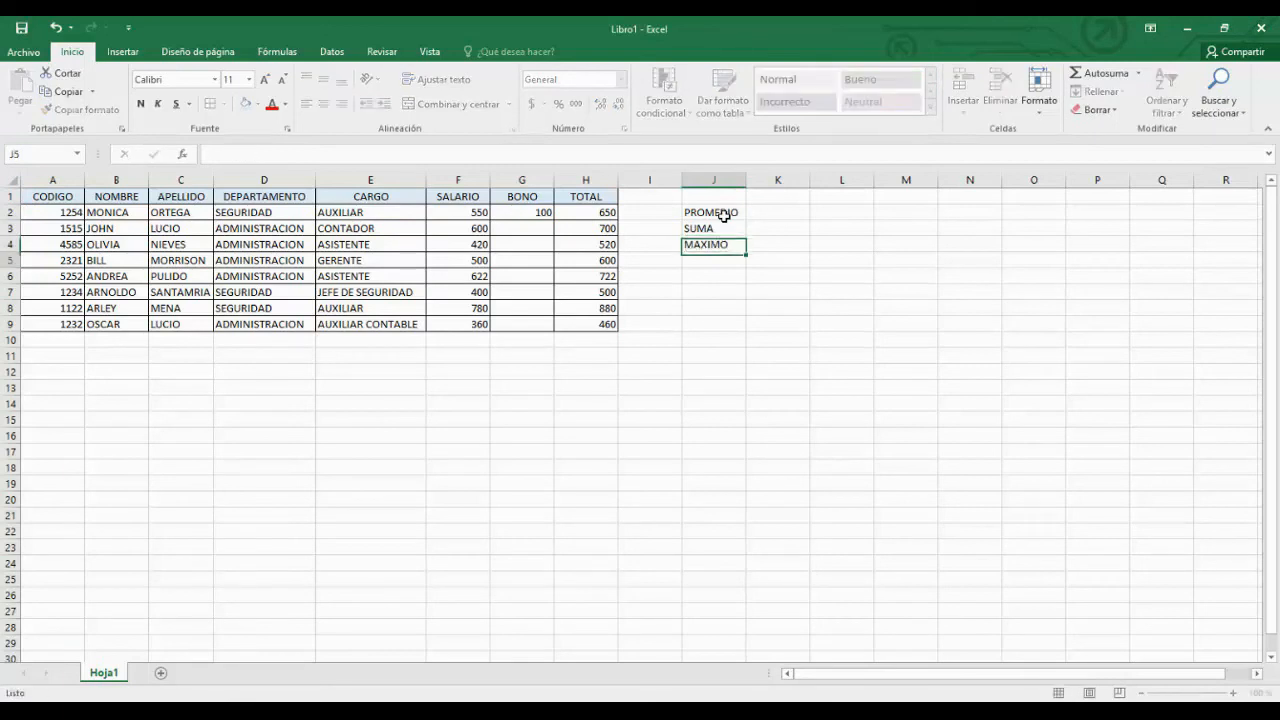
pyautogui.press('Return')
pyautogui.write('MINIM')
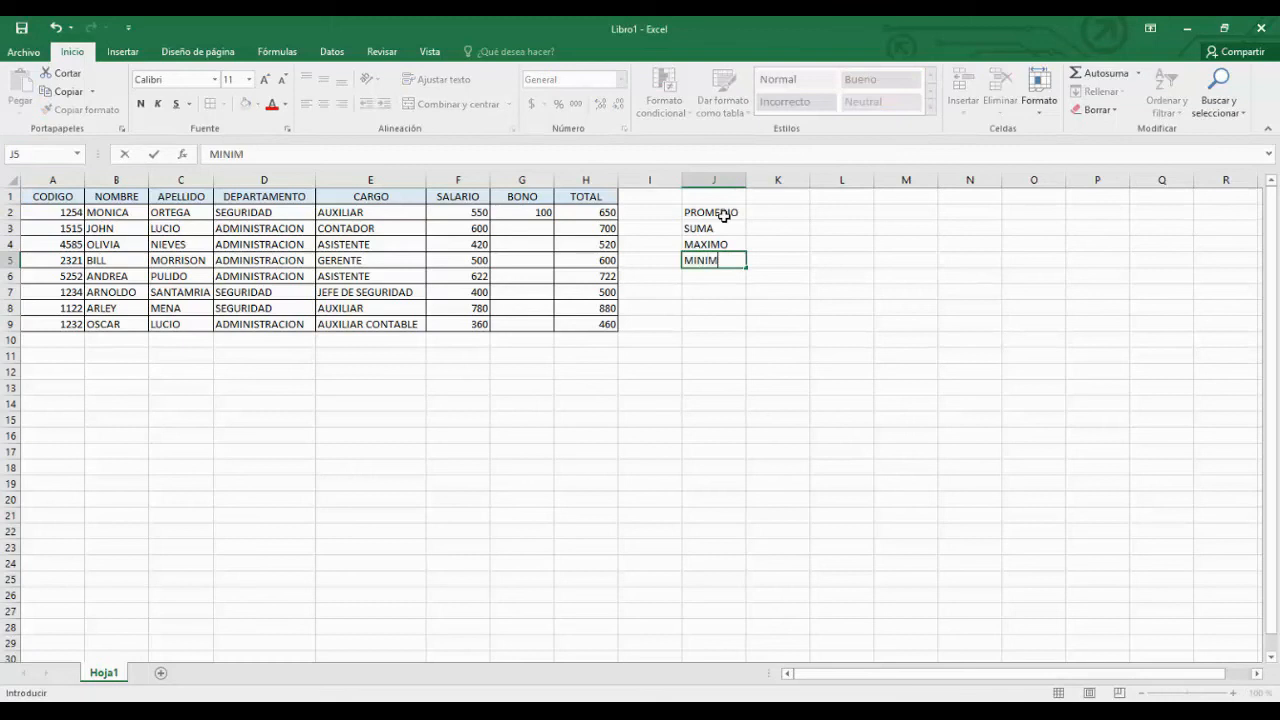
pyautogui.write('O')
pyautogui.press('Return')
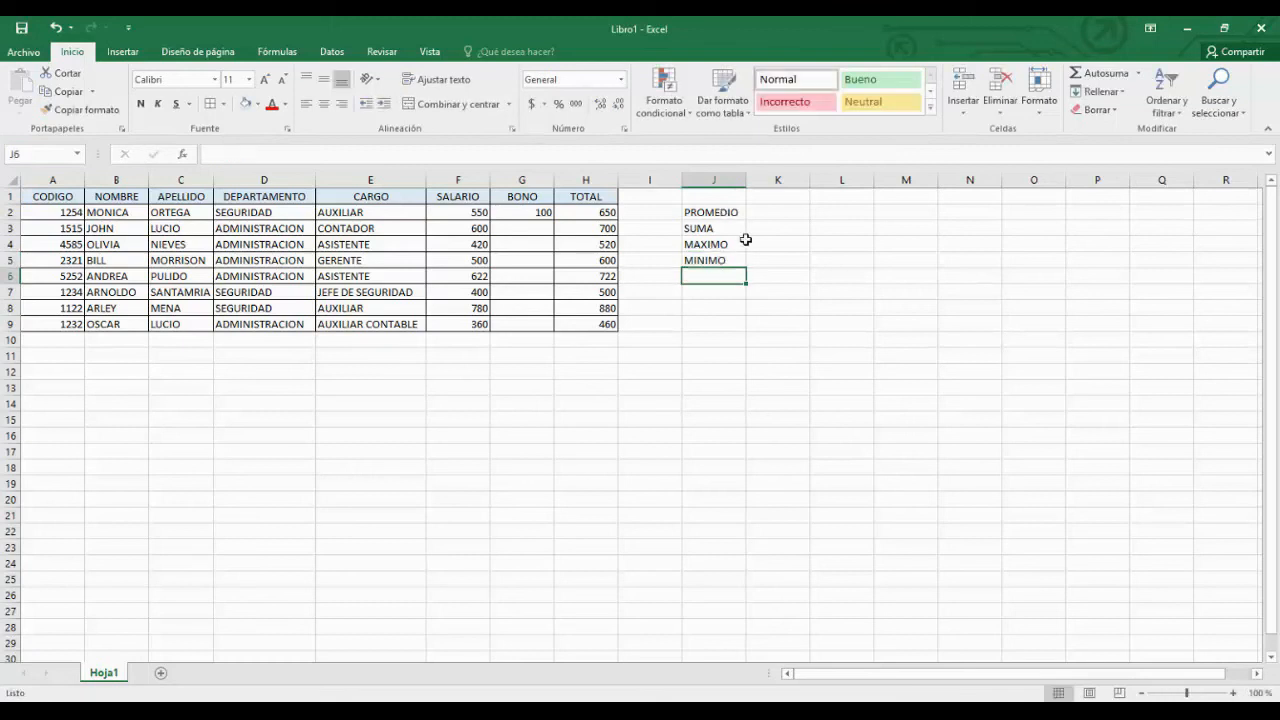
pyautogui.click(707, 338)
# Apply borders on all sides of every cell in the summary range J2:K5
pyautogui.click(783, 212)
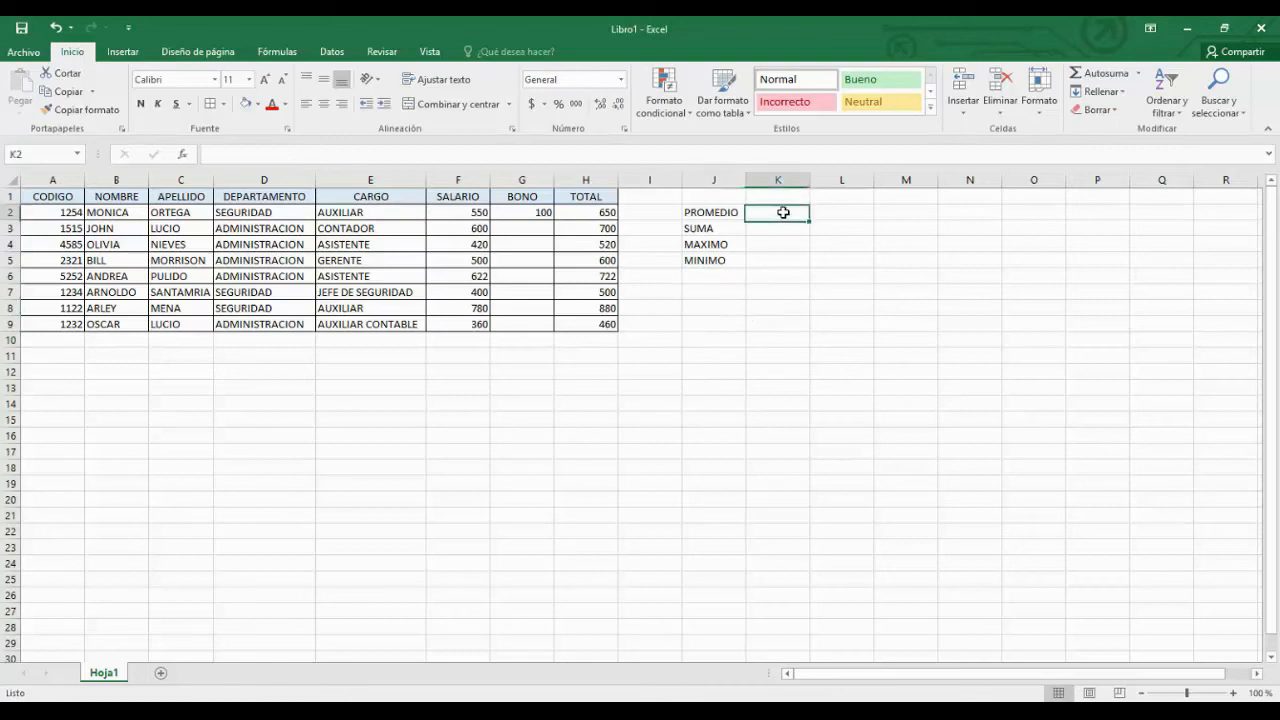
pyautogui.moveTo(731, 212); pyautogui.dragTo(786, 260)
pyautogui.click(210, 103)
pyautogui.click(663, 358)
# Calculate the average of the TOTAL column in K2 with the formula =(H2+H3+H4+H5+H6+H7+H8+H9)/8 and compare it with the average for H2:H9
pyautogui.click(769, 212)
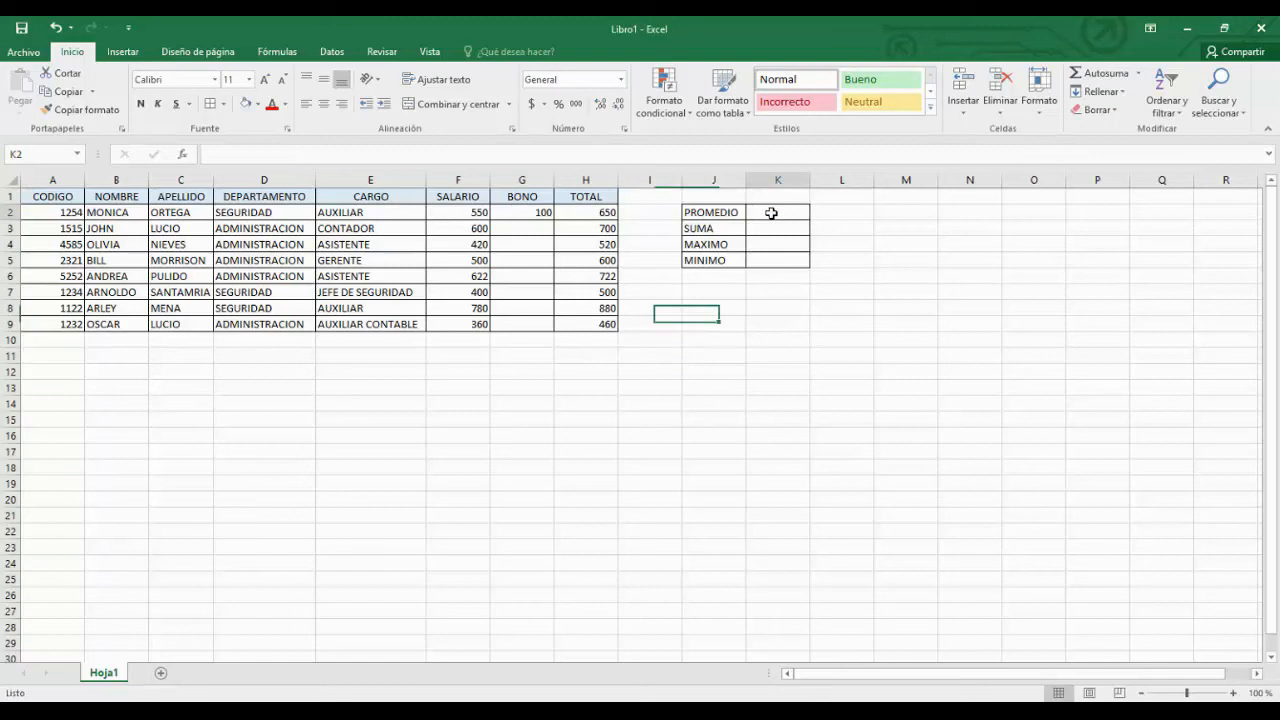
pyautogui.moveTo(590, 211); pyautogui.dragTo(591, 326)
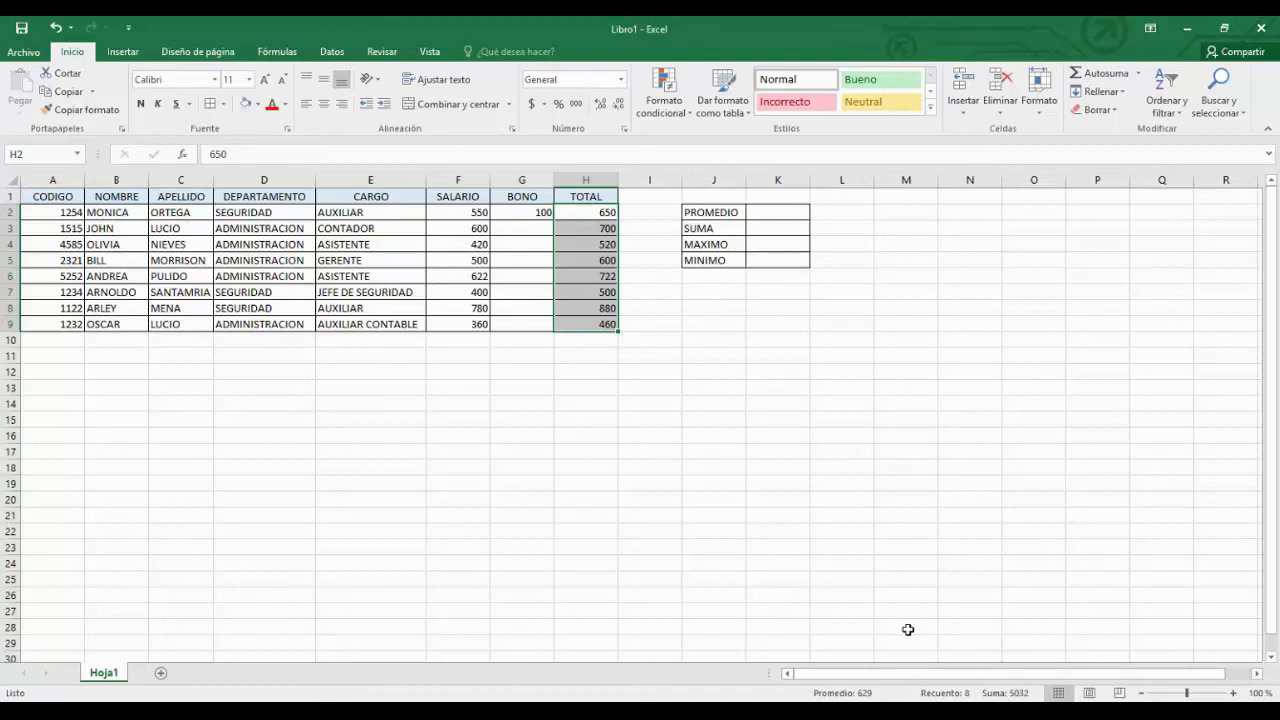
pyautogui.click(777, 213)
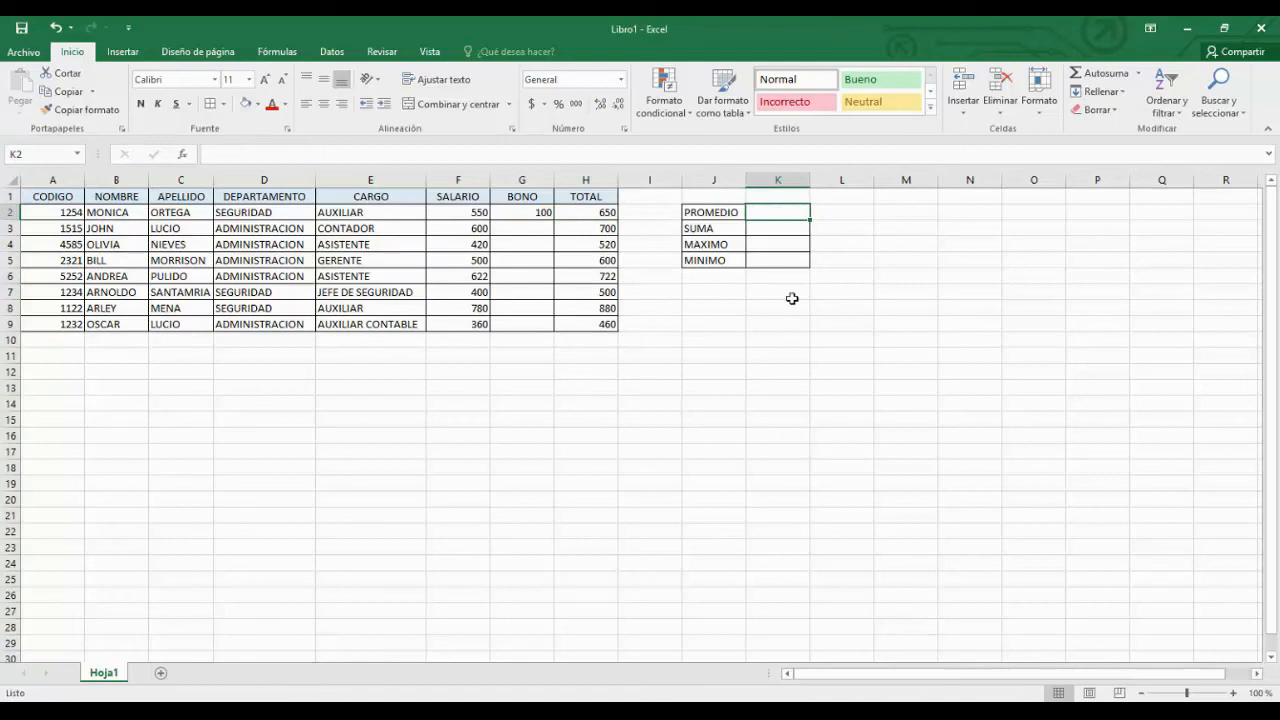
pyautogui.write('=')
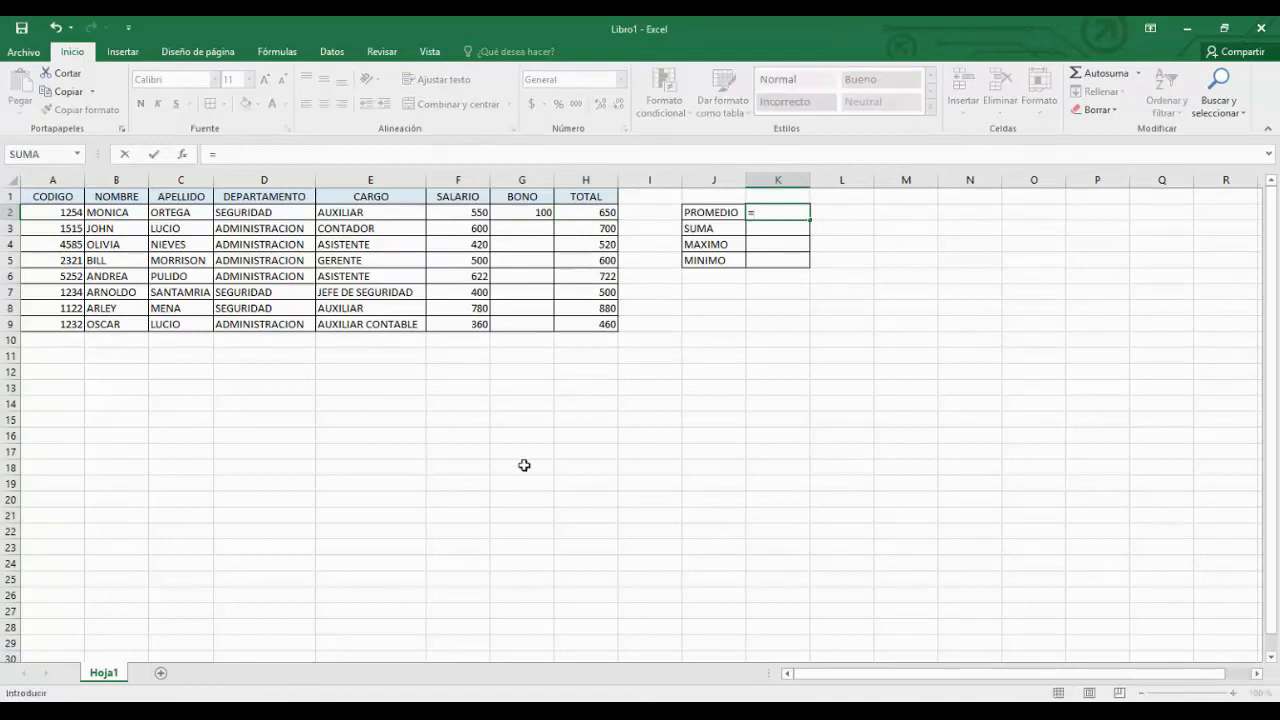
pyautogui.click(593, 212)
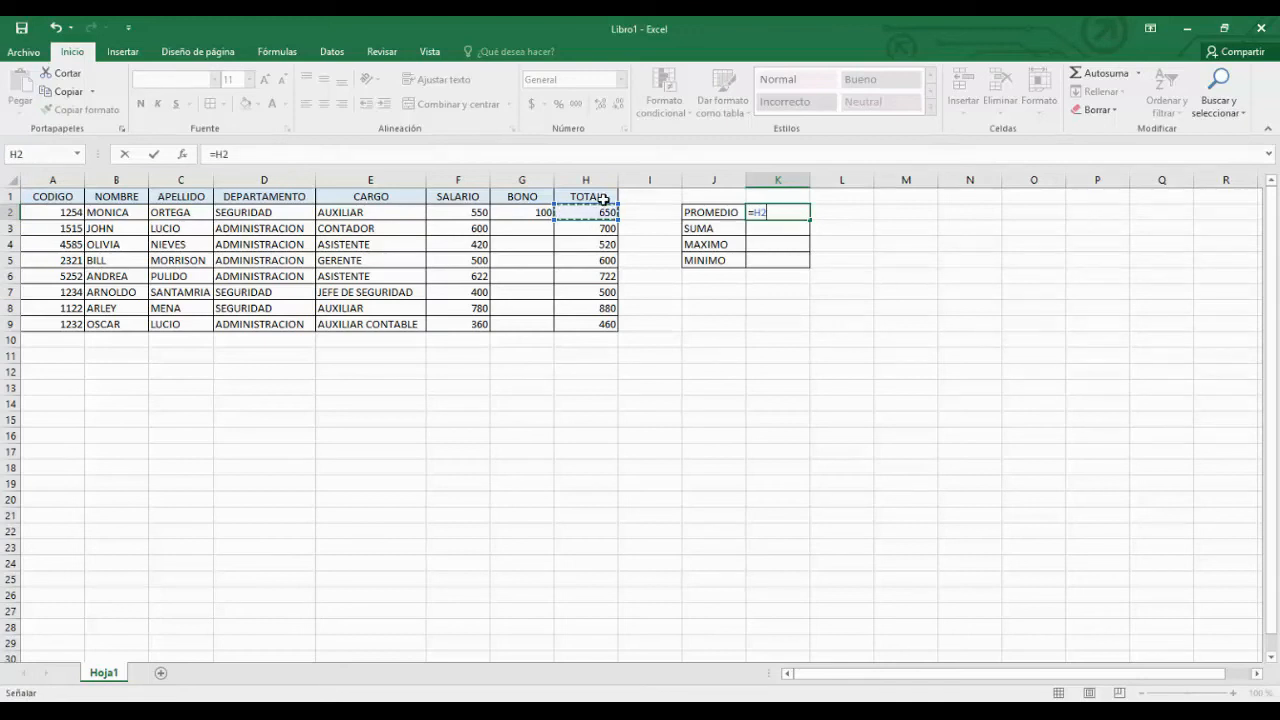
pyautogui.press('BackSpace')
pyautogui.press('BackSpace')
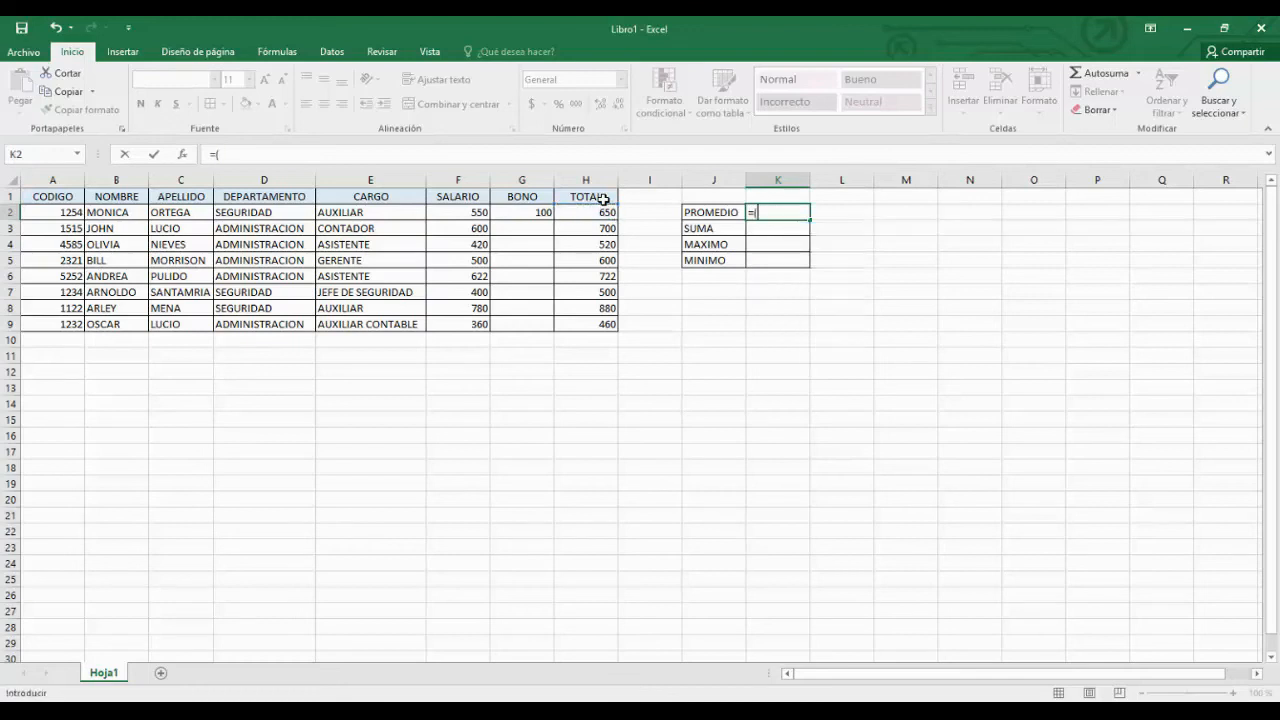
pyautogui.write('(')
pyautogui.click(589, 215)
pyautogui.write('+')
pyautogui.click(588, 228)
pyautogui.write('+')
pyautogui.click(586, 243)
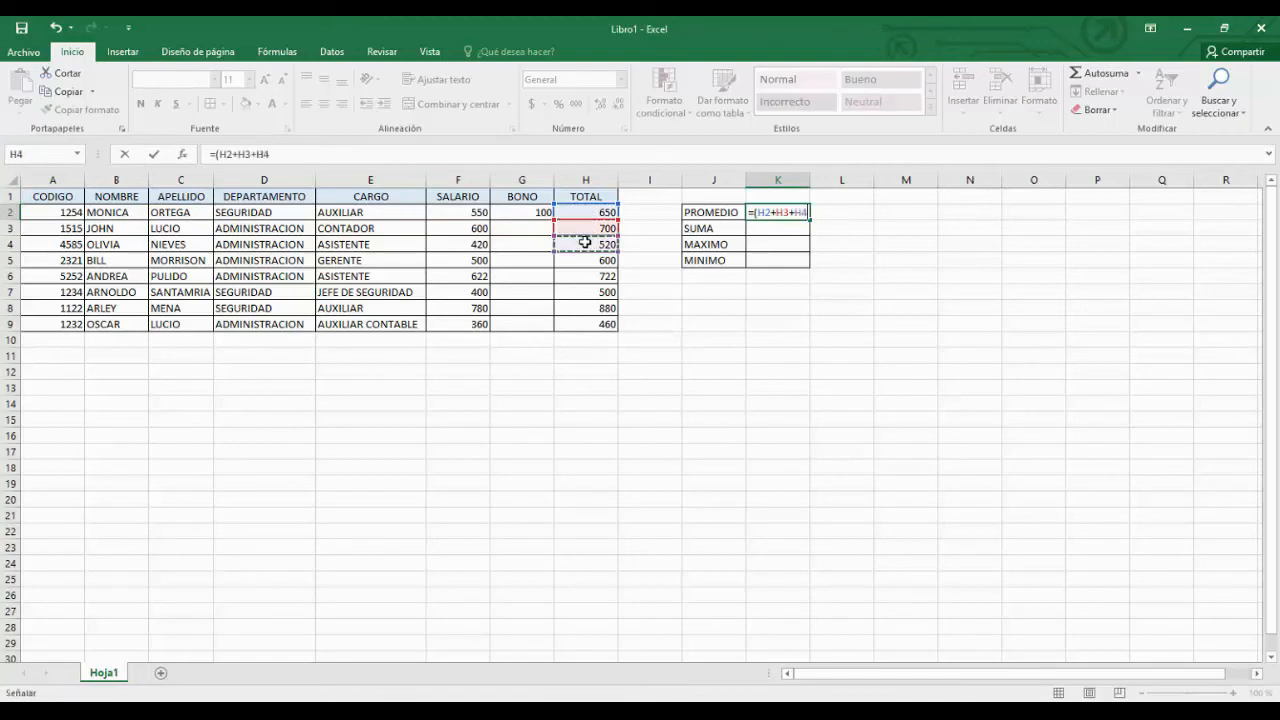
pyautogui.write('+')
pyautogui.click(587, 260)
pyautogui.write('+')
pyautogui.click(588, 276)
pyautogui.write('+')
pyautogui.click(594, 293)
pyautogui.write('+')
pyautogui.click(593, 308)
pyautogui.write('+')
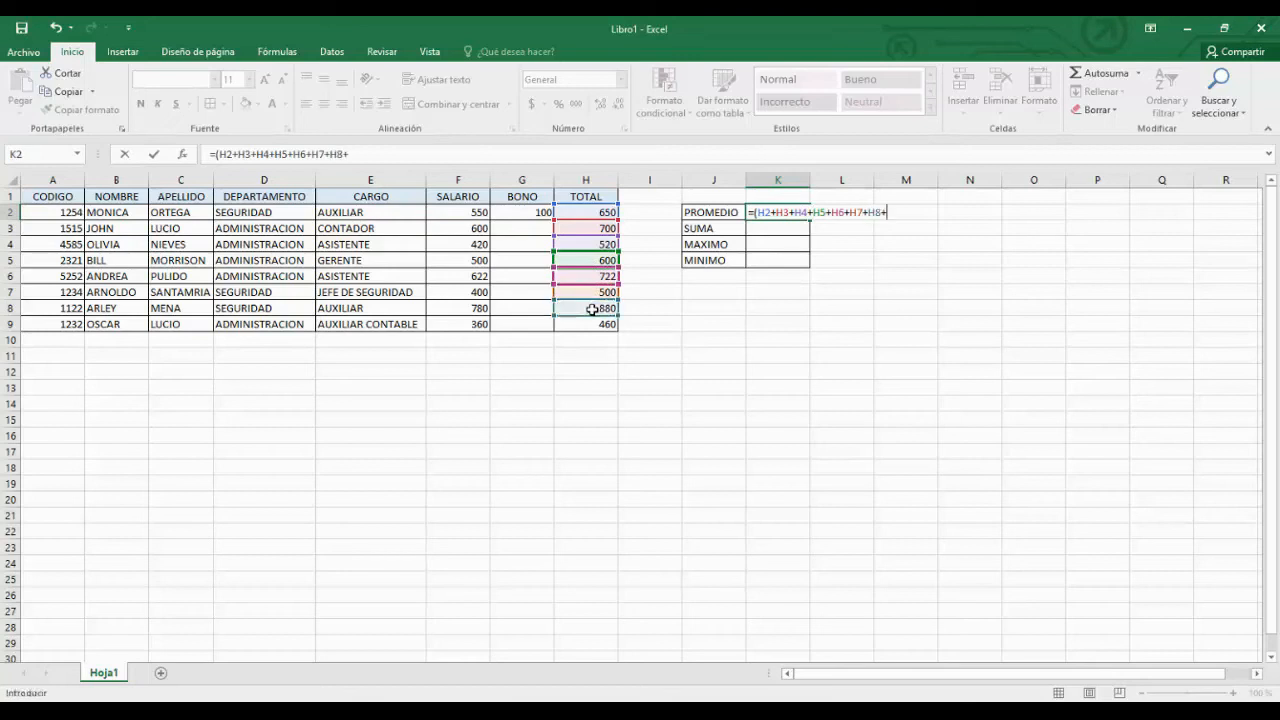
pyautogui.click(591, 325)
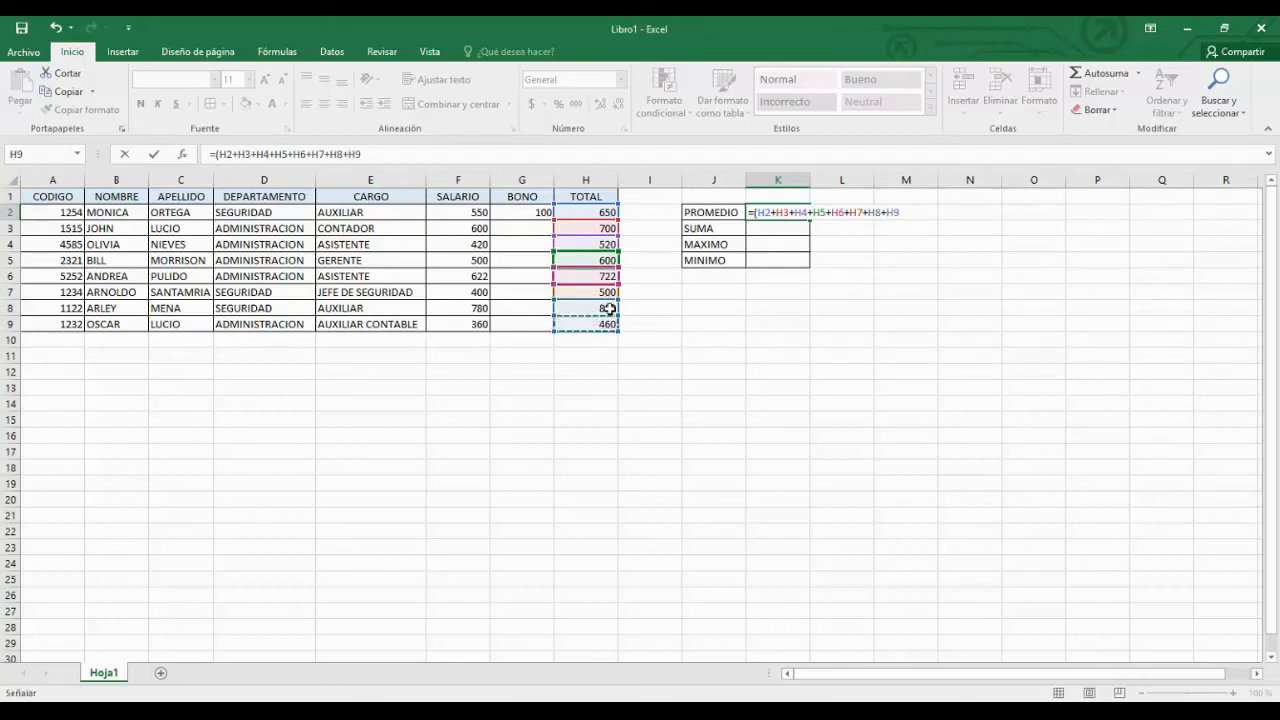
pyautogui.write('=')
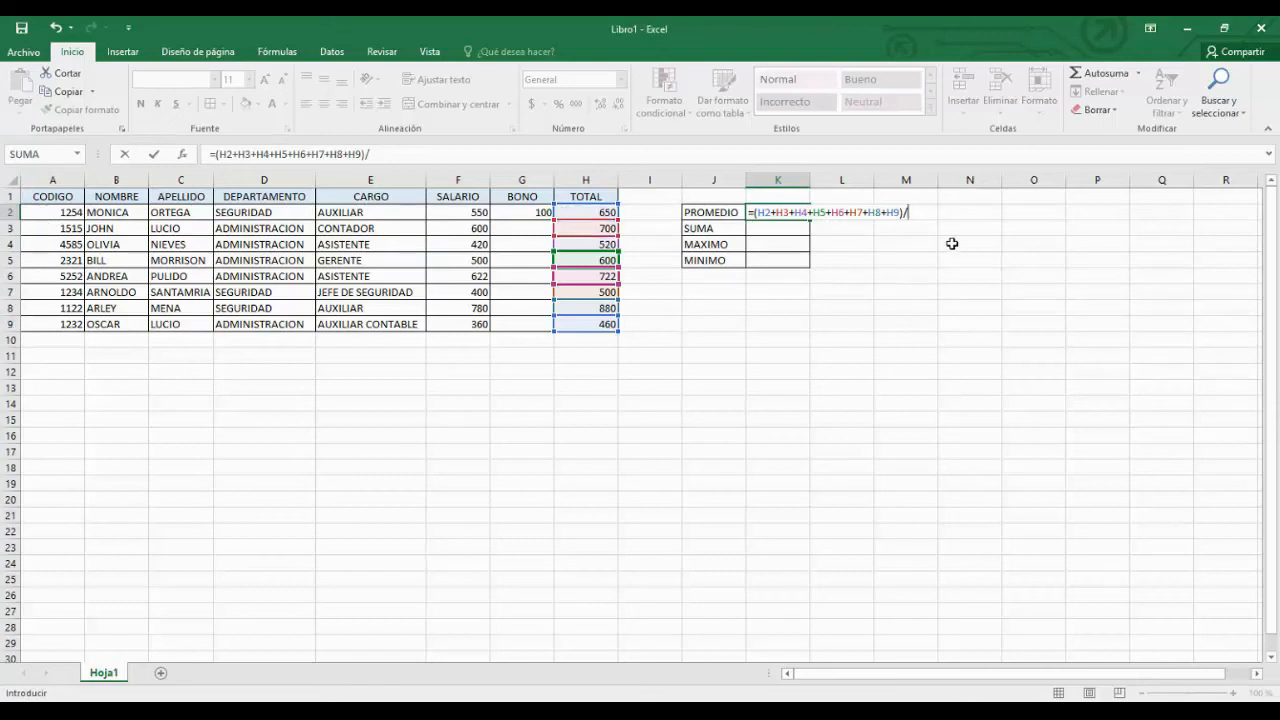
pyautogui.press('Return')
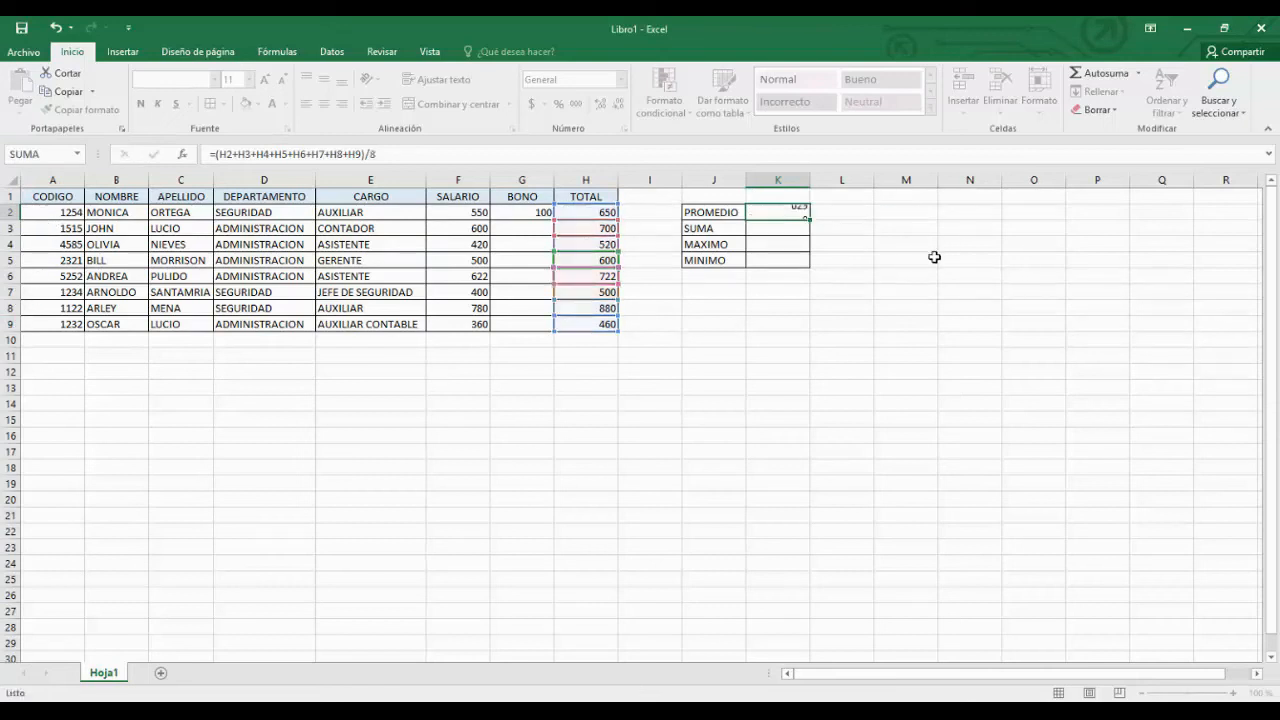
pyautogui.moveTo(566, 219); pyautogui.dragTo(597, 320)
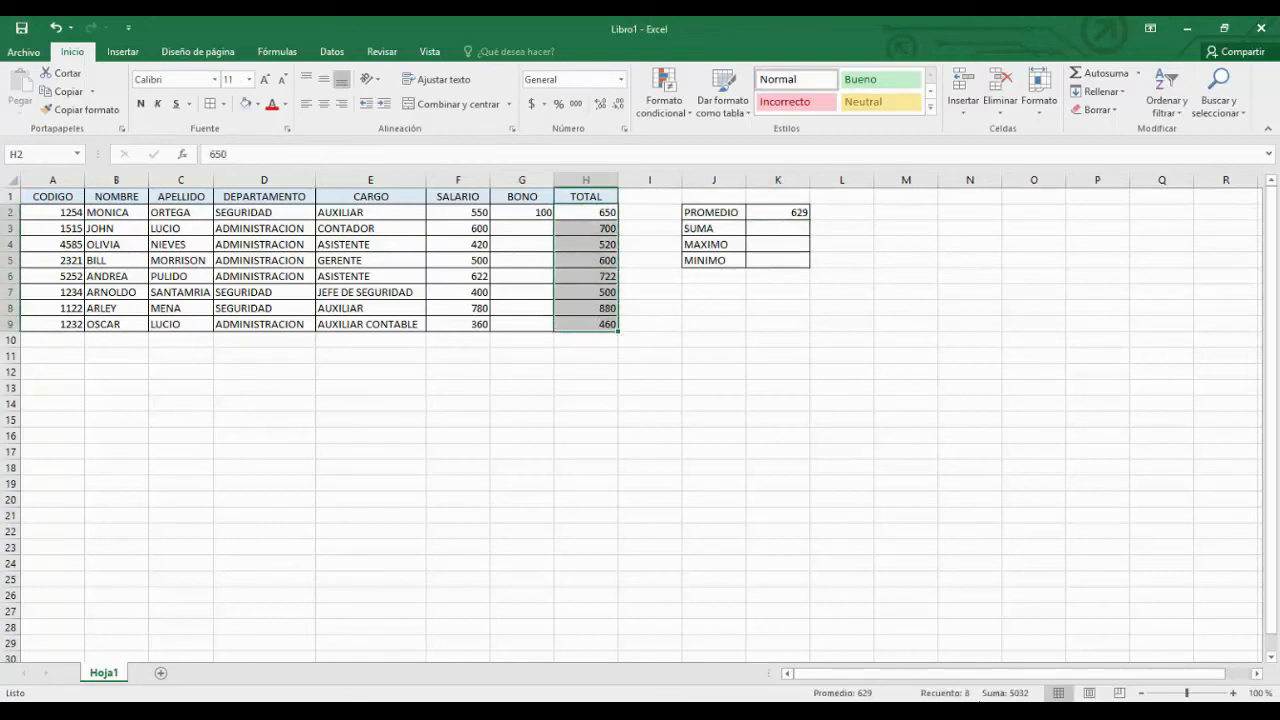
pyautogui.click(795, 212)
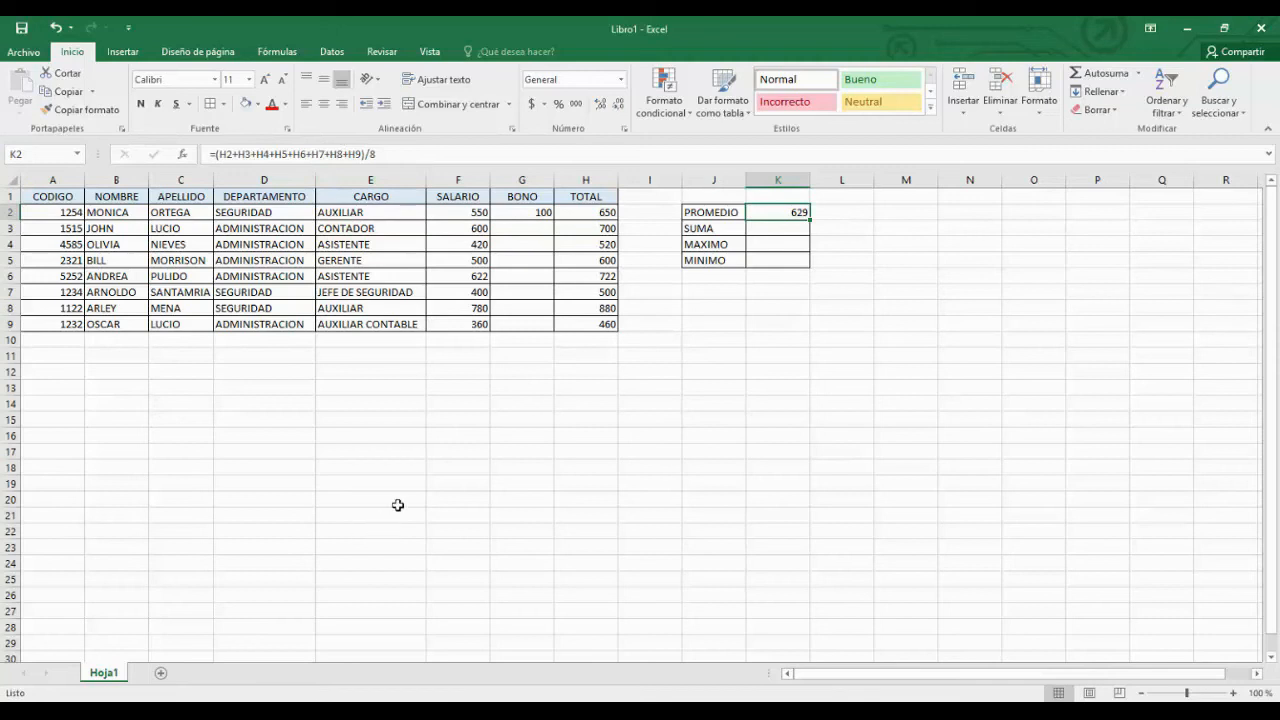
# Enter the label TOTAL in cell E11 below the employee table
pyautogui.click(388, 359)
pyautogui.write('TOTAL')
pyautogui.press('Tab')
# Sum the TOTAL column in H11 with AutoSum over the range H2:H10
pyautogui.click(600, 354)
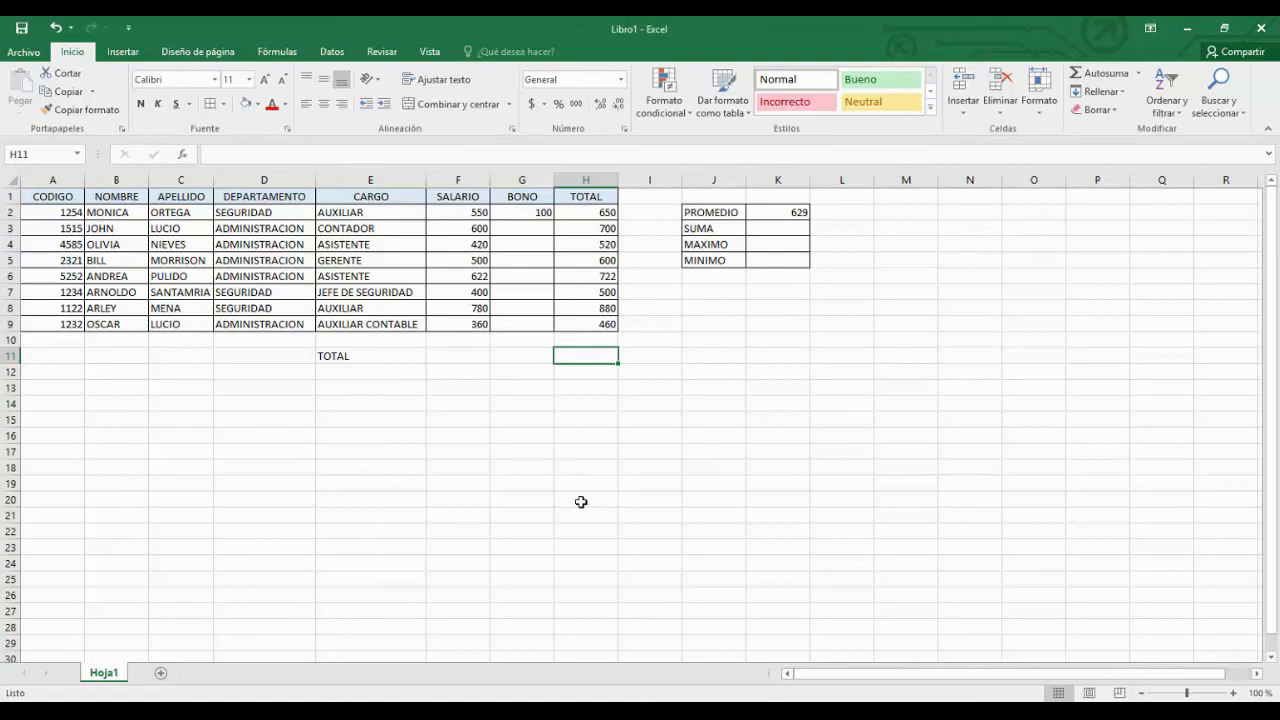
pyautogui.click(1100, 73)
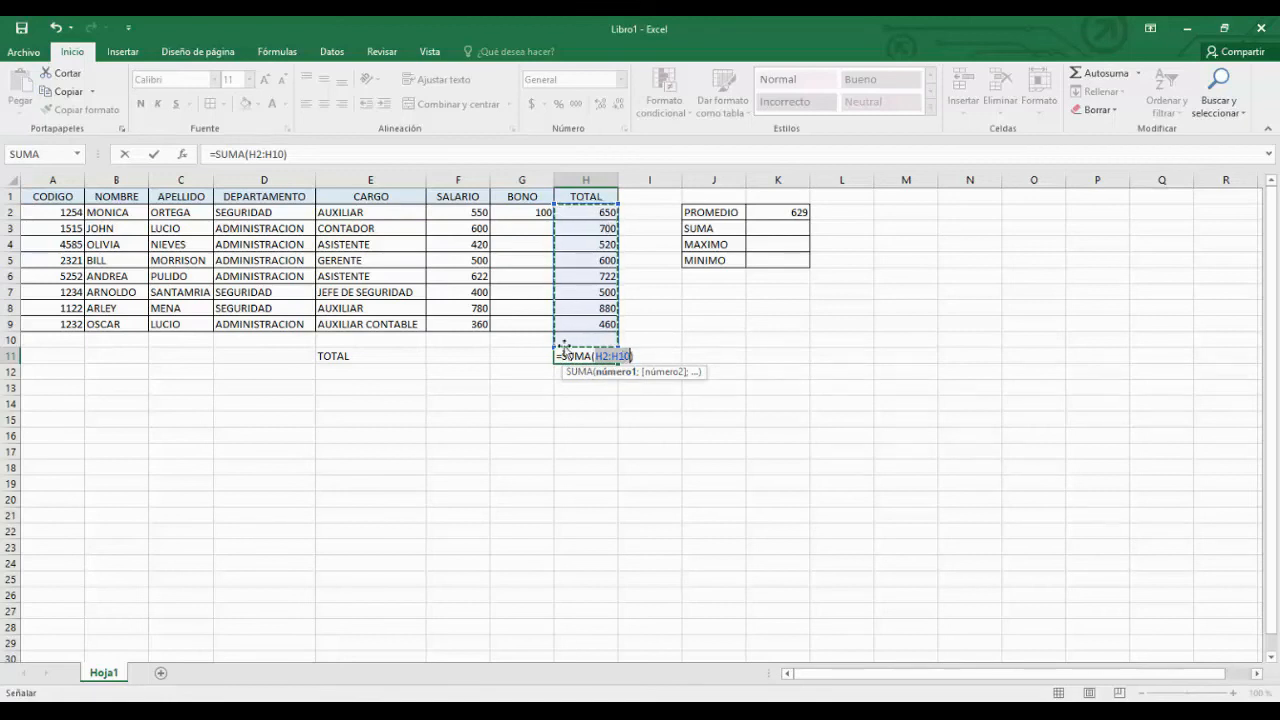
pyautogui.press('Return')
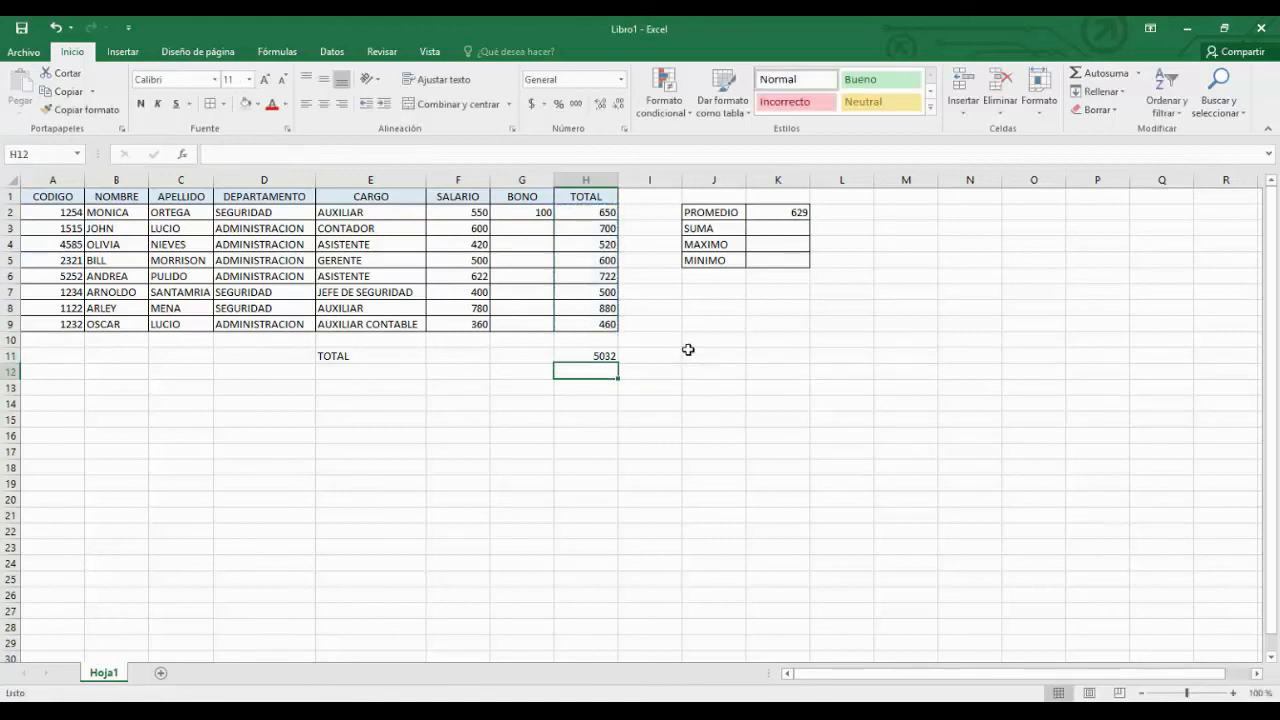
# Replace the formula in H11 with a manually entered =SUMA(H2:H9)
pyautogui.click(586, 357)
pyautogui.write('=')
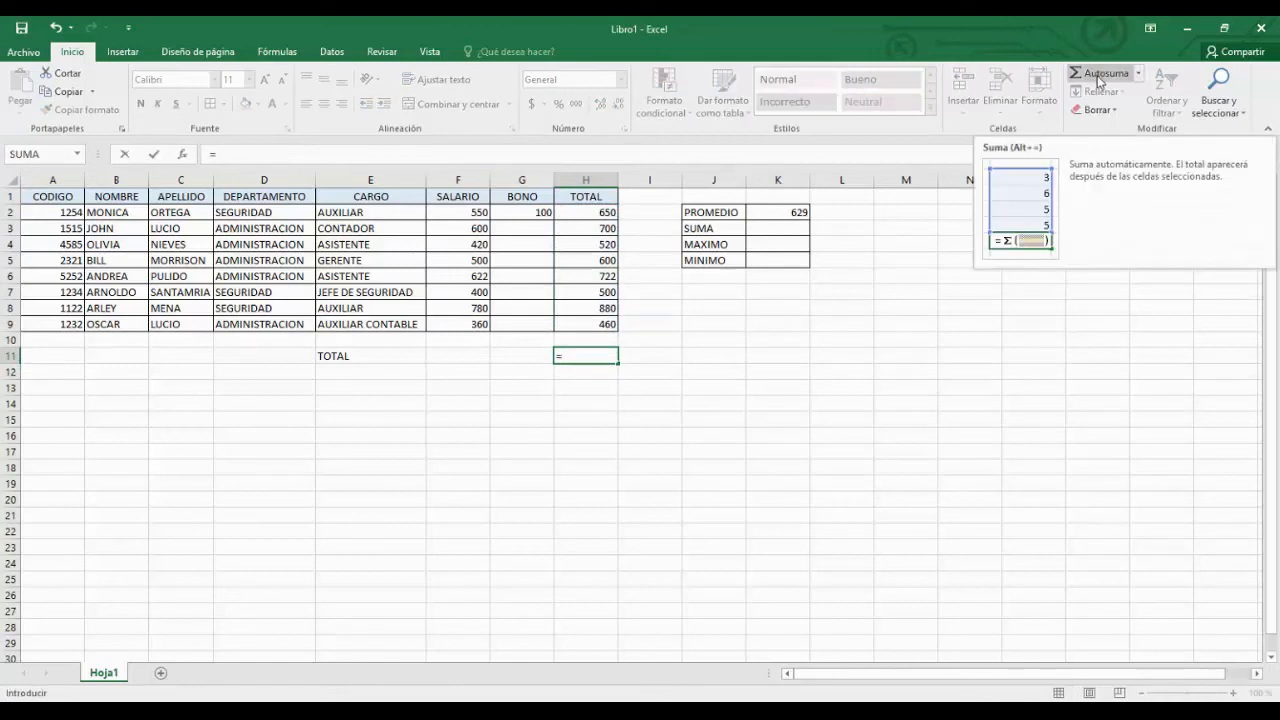
pyautogui.write('SUMA')
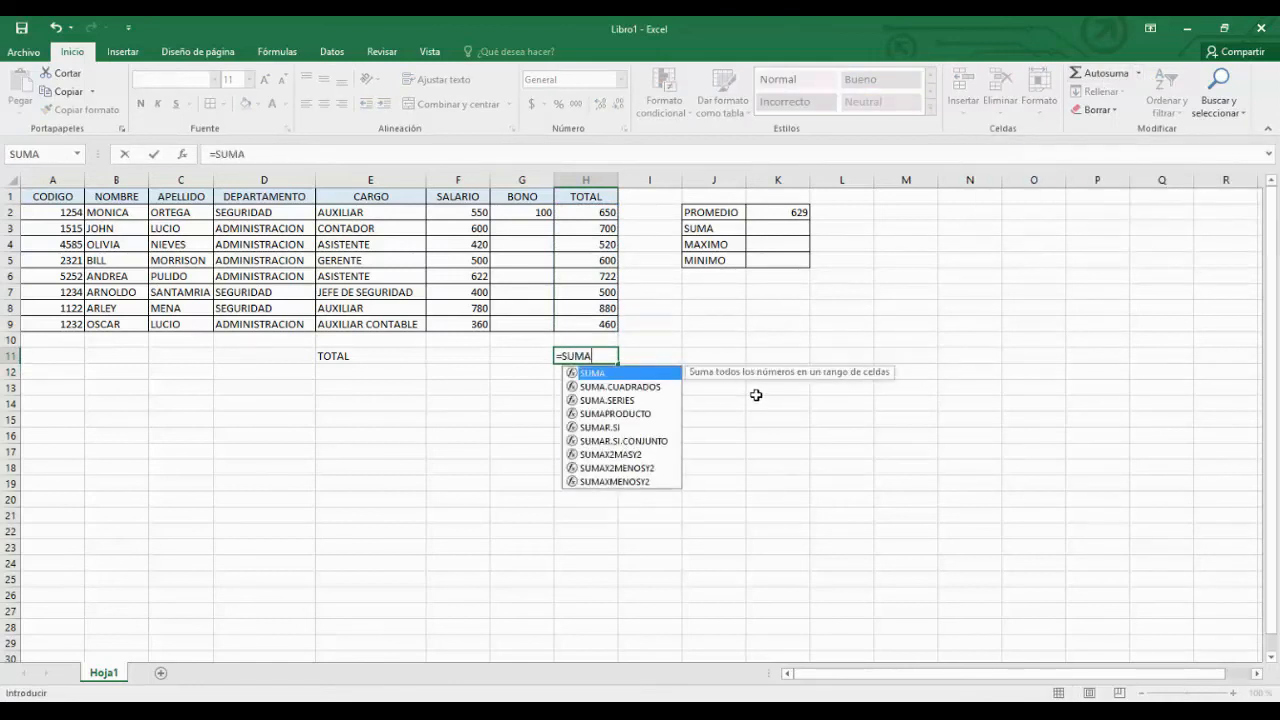
pyautogui.write('(')
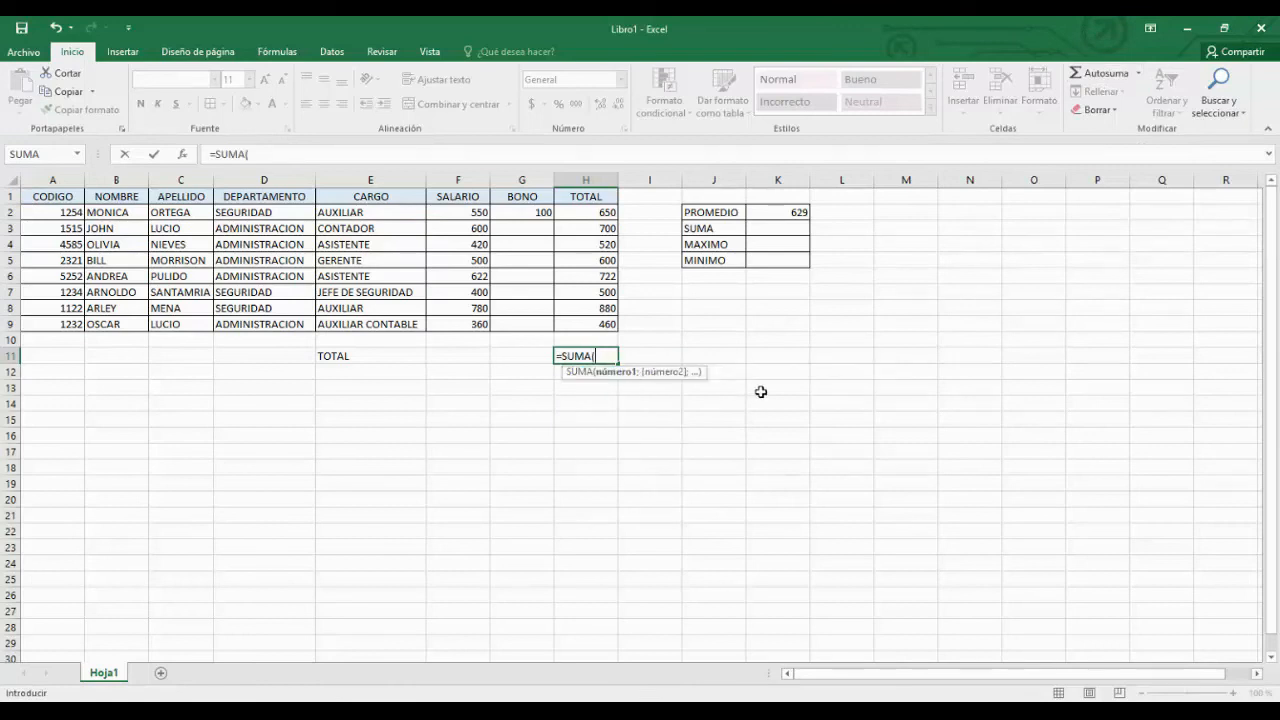
pyautogui.moveTo(605, 210); pyautogui.dragTo(607, 316)
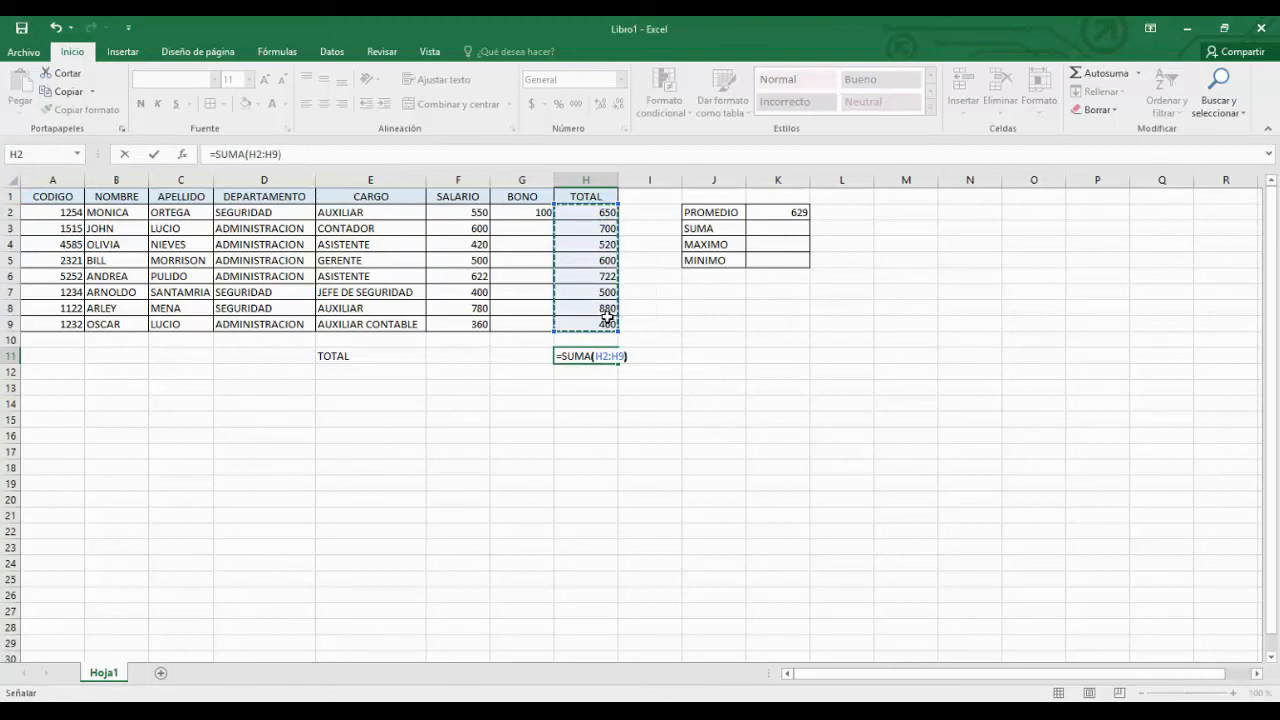
pyautogui.press('Return')
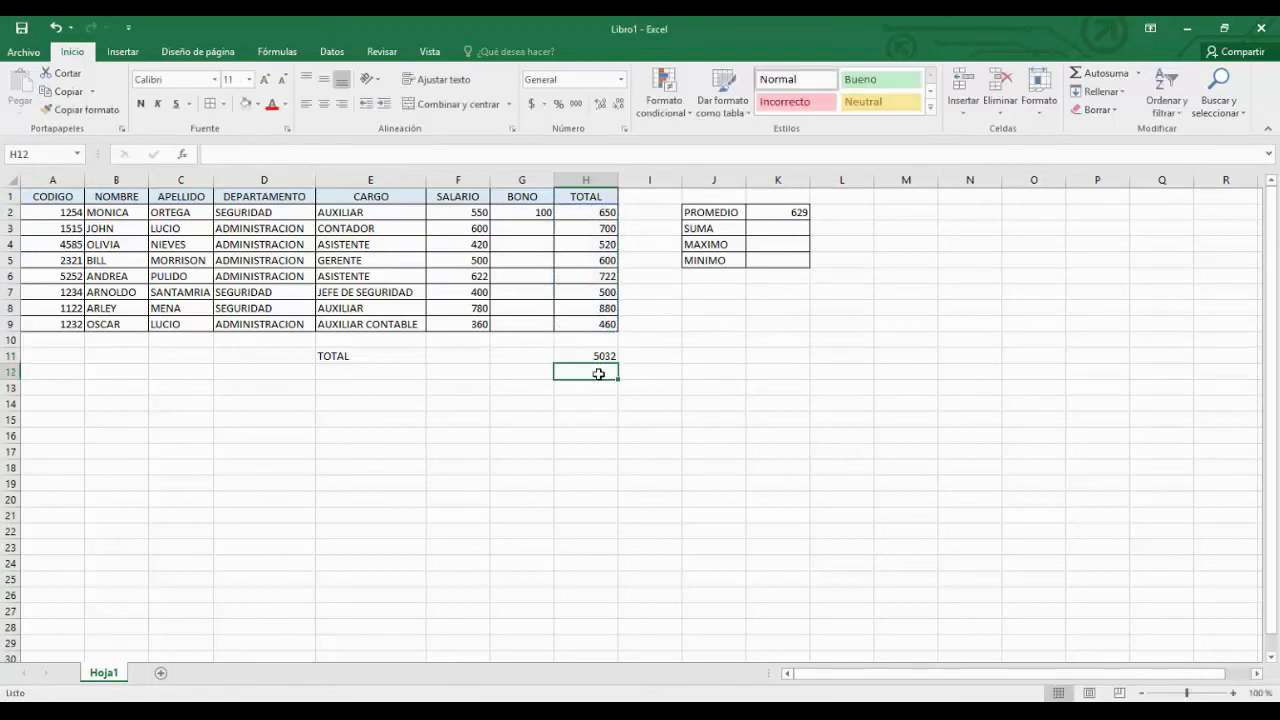
# Fill the sum formula from H11 down into H12 and inspect the copied formula
pyautogui.click(608, 355)
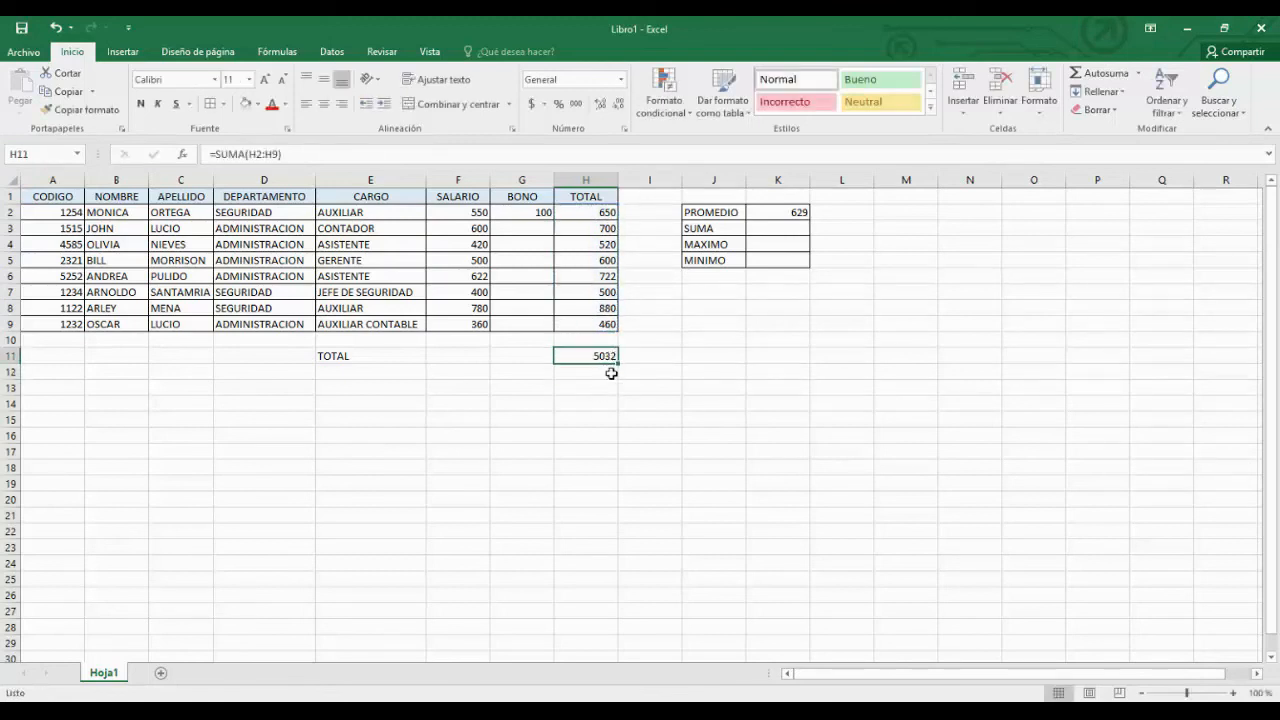
pyautogui.moveTo(619, 362); pyautogui.dragTo(614, 378)
pyautogui.click(597, 370)
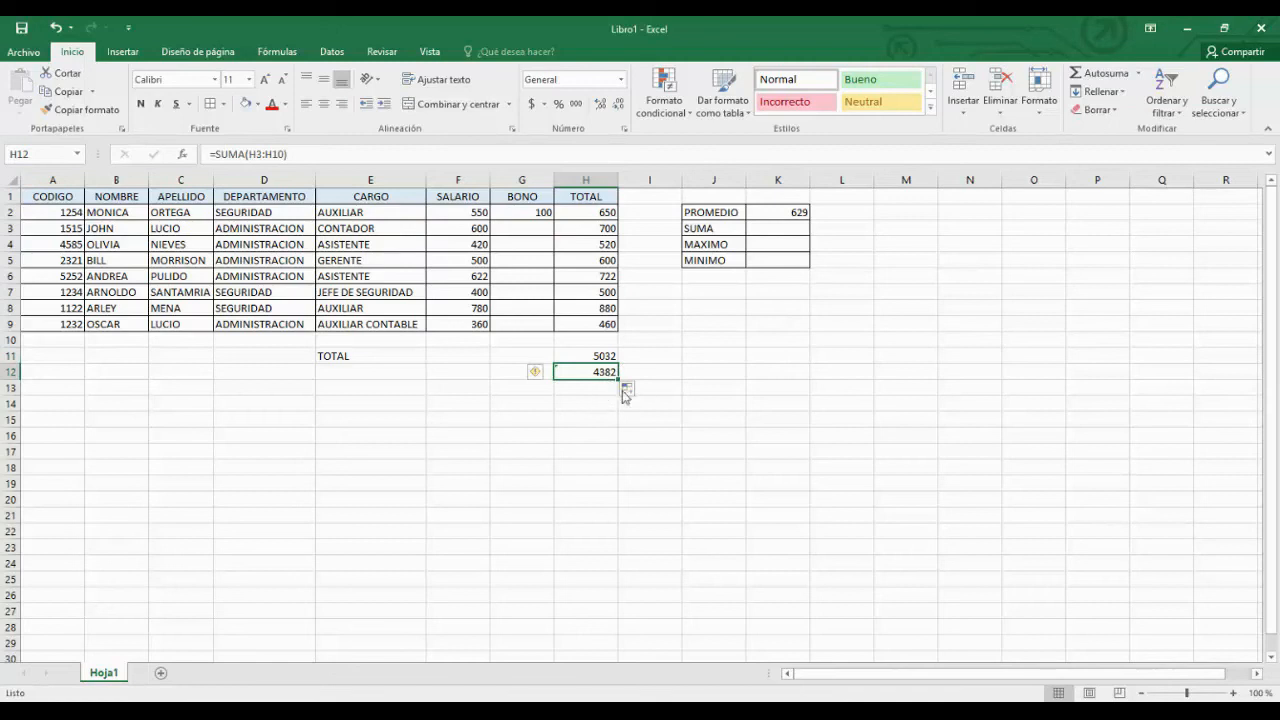
# Correct the formula in H12 to use absolute references, =SUMA($H$2:$H$9)
pyautogui.click(264, 152)
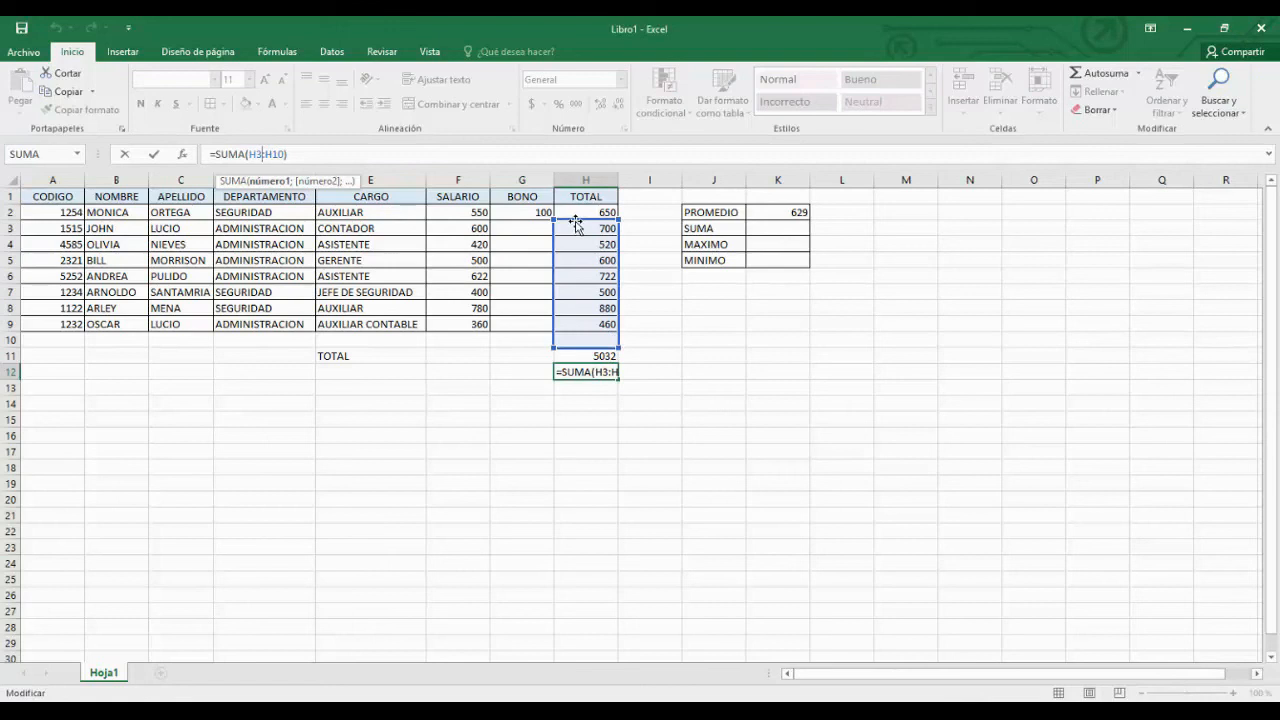
pyautogui.moveTo(578, 225); pyautogui.dragTo(578, 218)
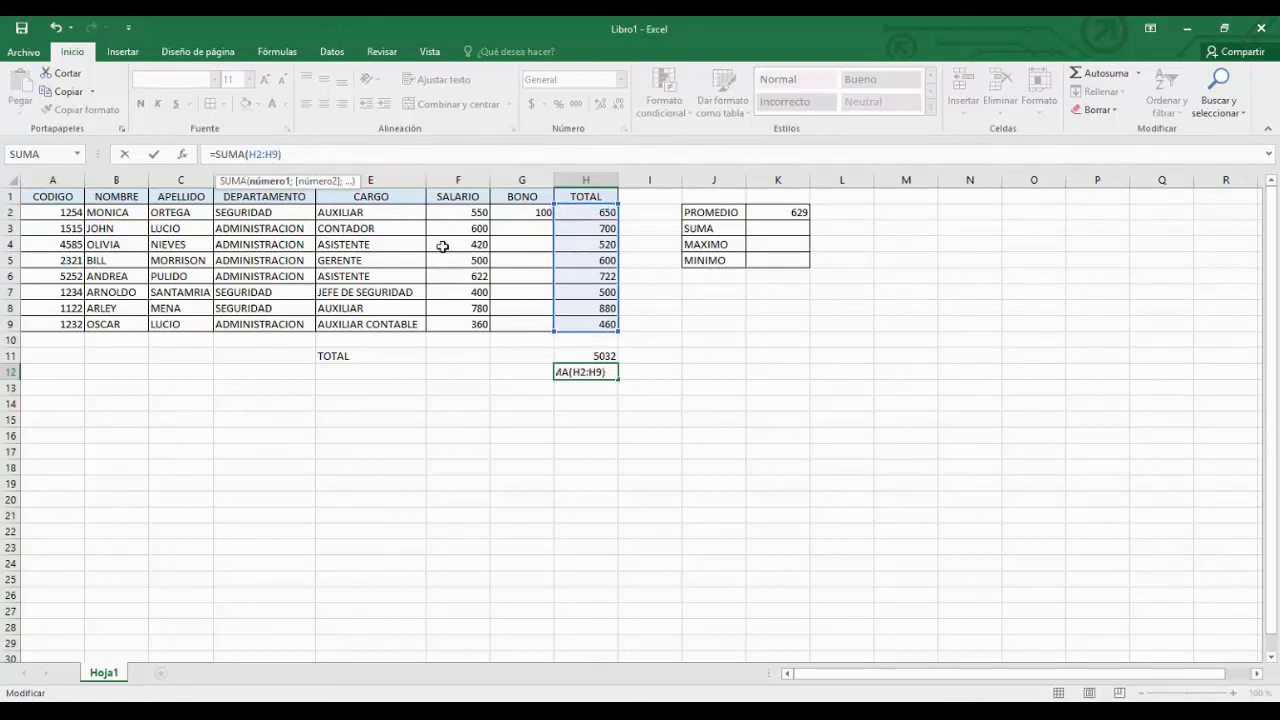
pyautogui.press('F4')
pyautogui.press('F4')
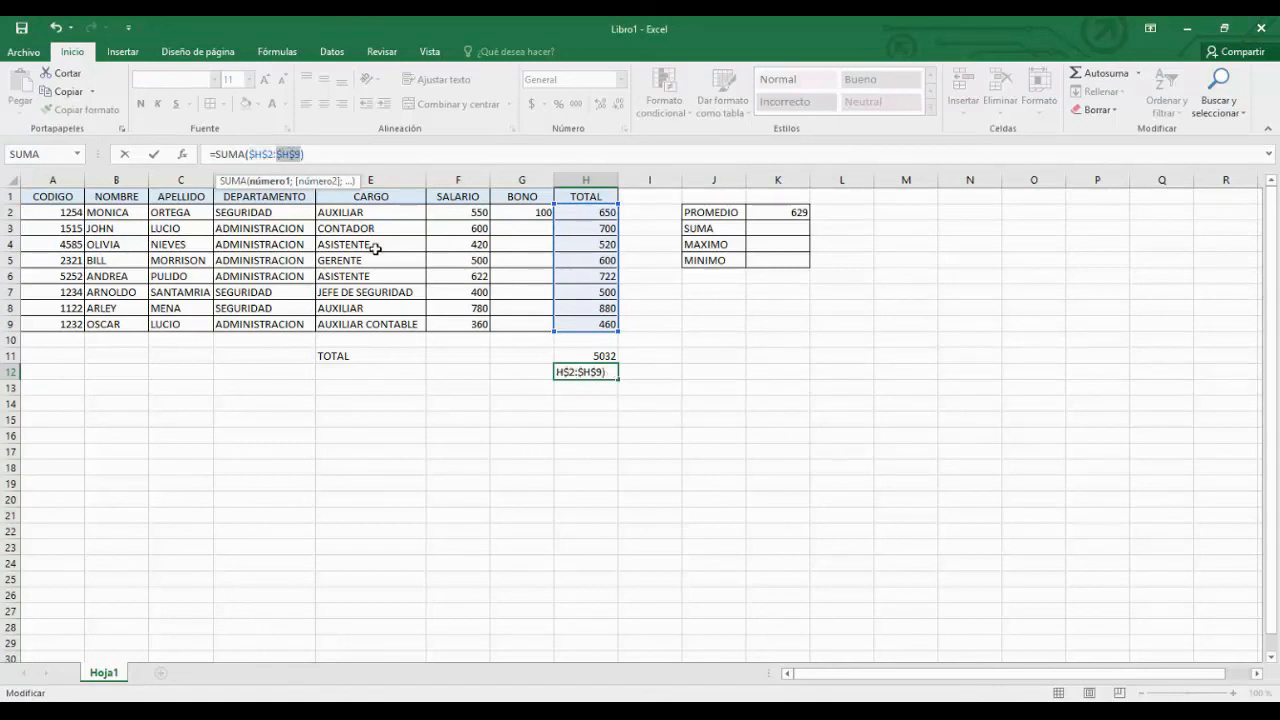
pyautogui.press('Return')
pyautogui.click(596, 369)
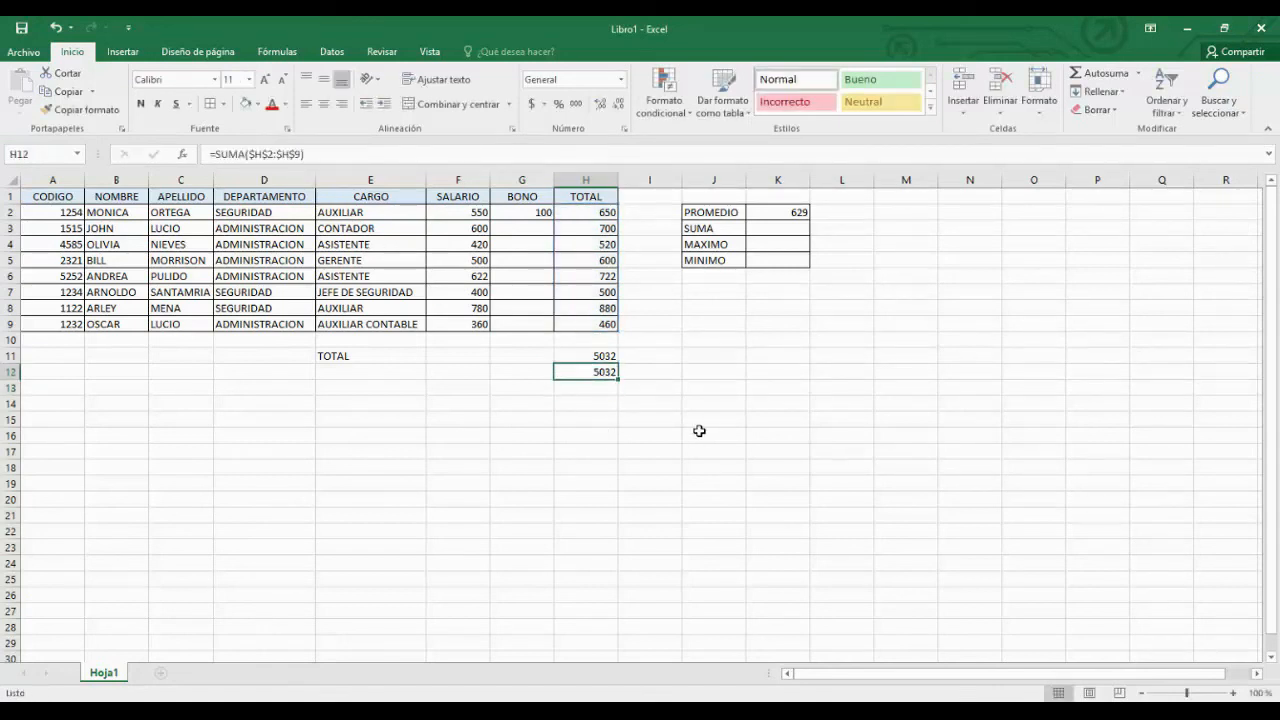
# Fill the absolute-reference sum from H12 down to H24 and inspect the copied formula in H18
pyautogui.click(279, 155)
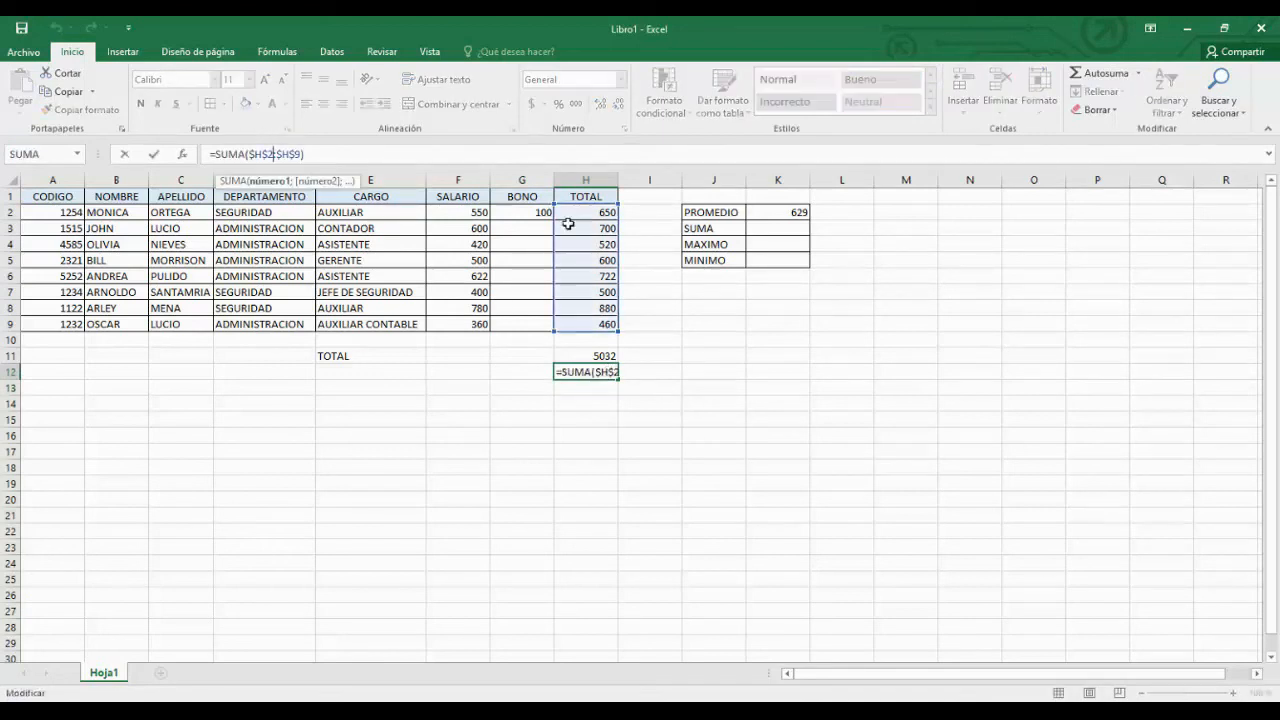
pyautogui.click(650, 435)
pyautogui.click(598, 376)
pyautogui.moveTo(618, 379); pyautogui.dragTo(614, 570)
pyautogui.click(700, 552)
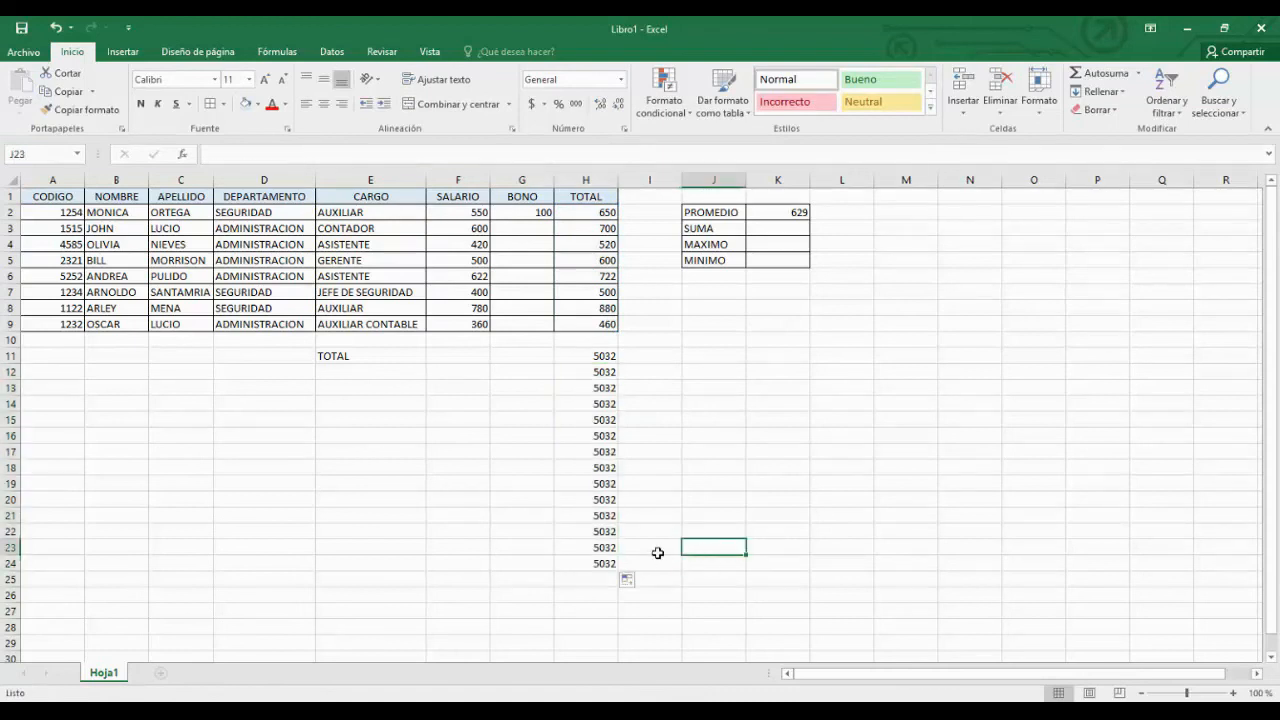
pyautogui.click(600, 441)
pyautogui.click(593, 467)
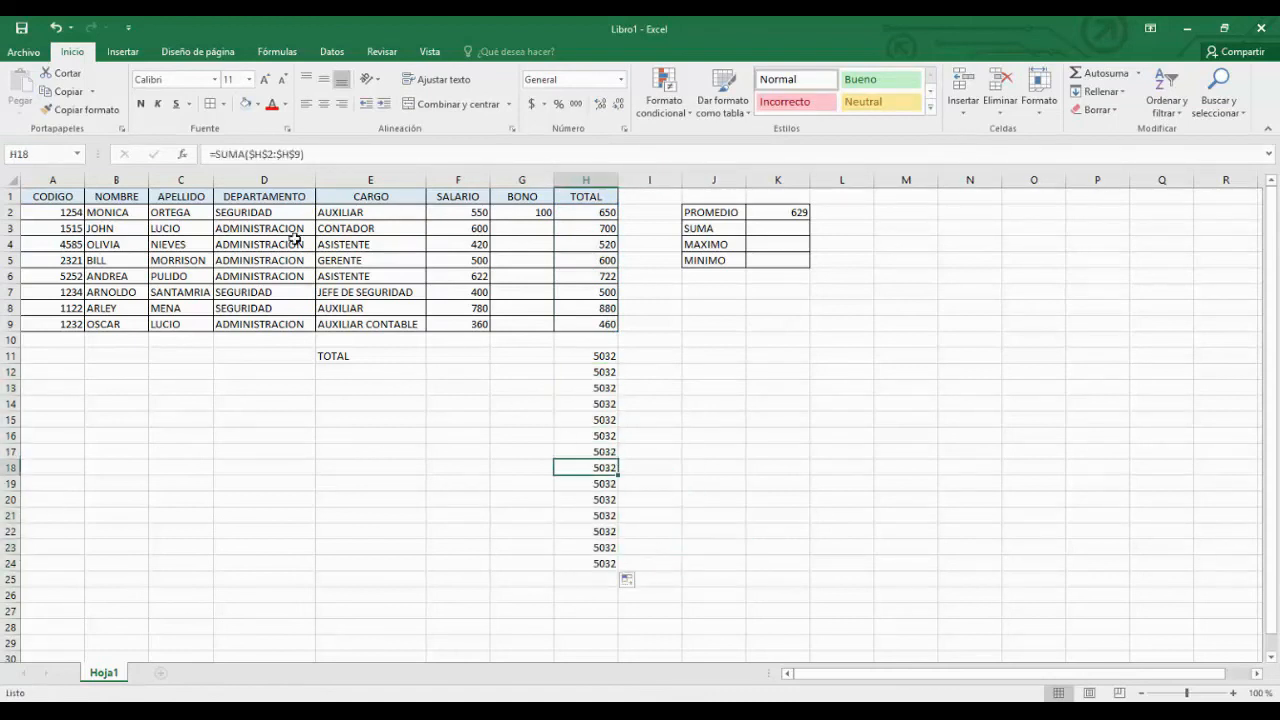
pyautogui.click(259, 154)
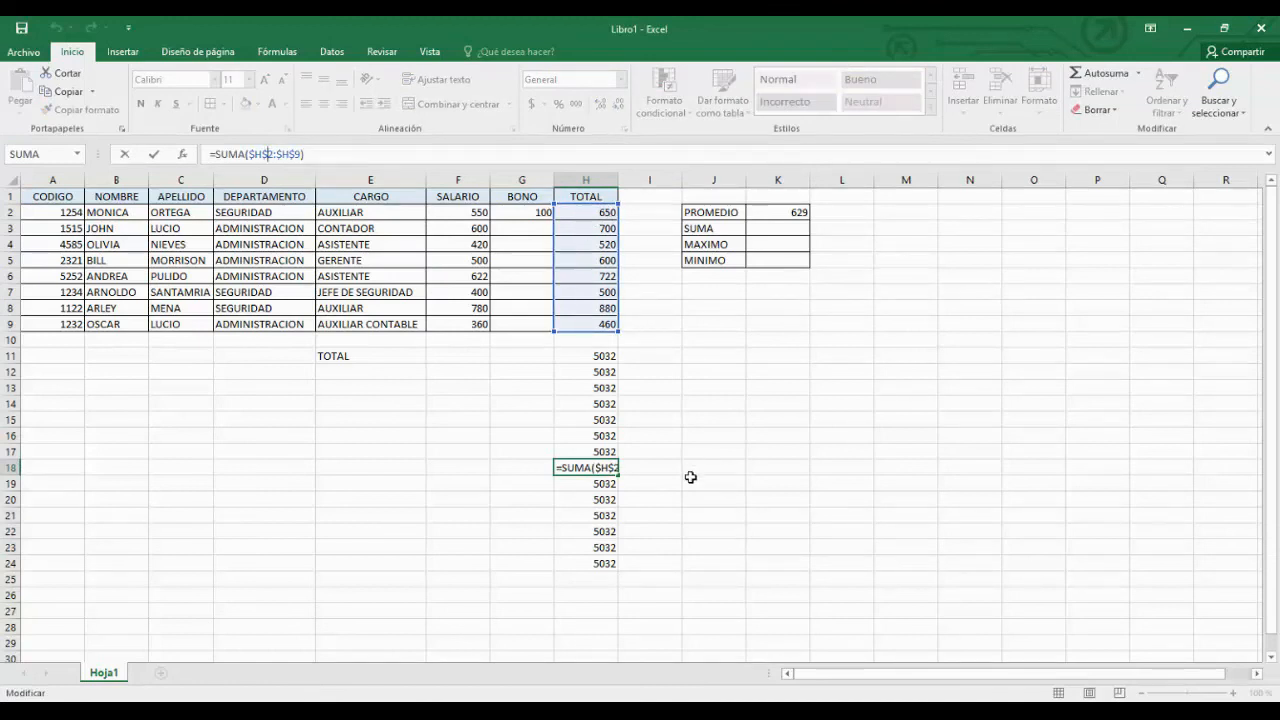
pyautogui.press('Escape')
# Delete the copied sum formulas below H11, starting from H12
pyautogui.moveTo(603, 371); pyautogui.dragTo(603, 611)
pyautogui.press('Delete')
pyautogui.click(604, 357)
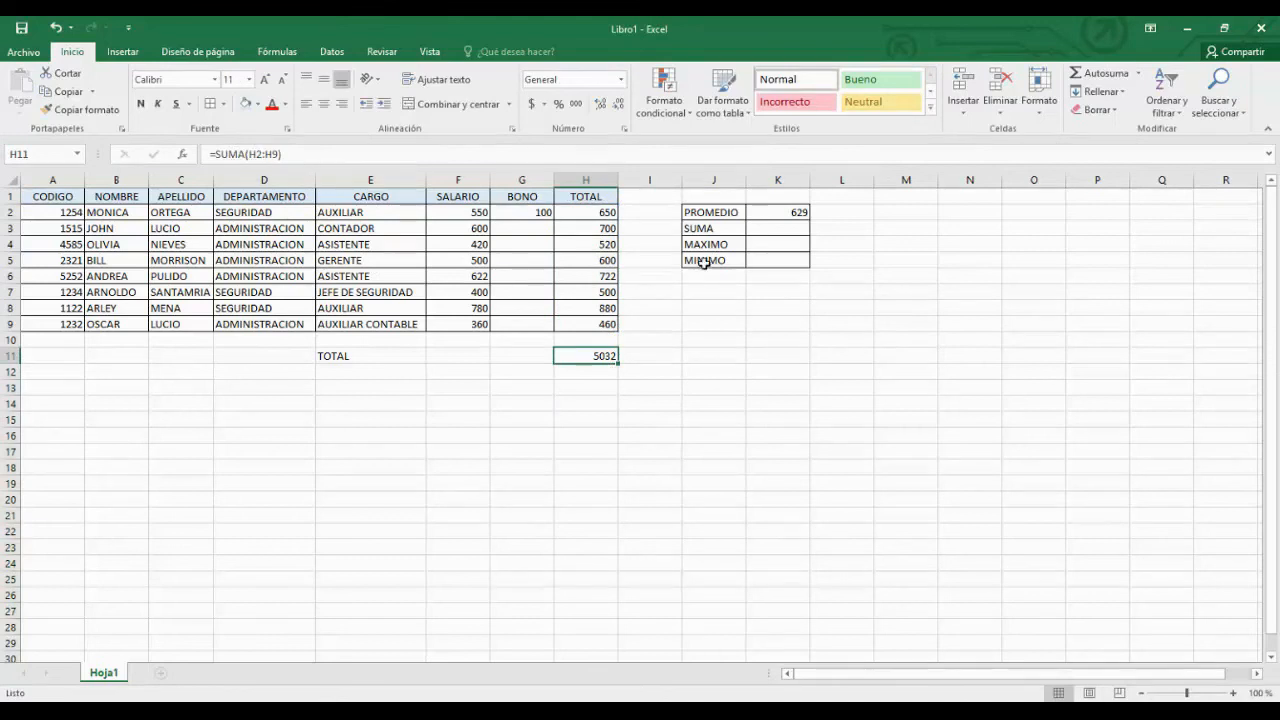
# Rewrite the PROMEDIO formula in K2 as =SUMA(H2:H9)/8
pyautogui.click(805, 213)
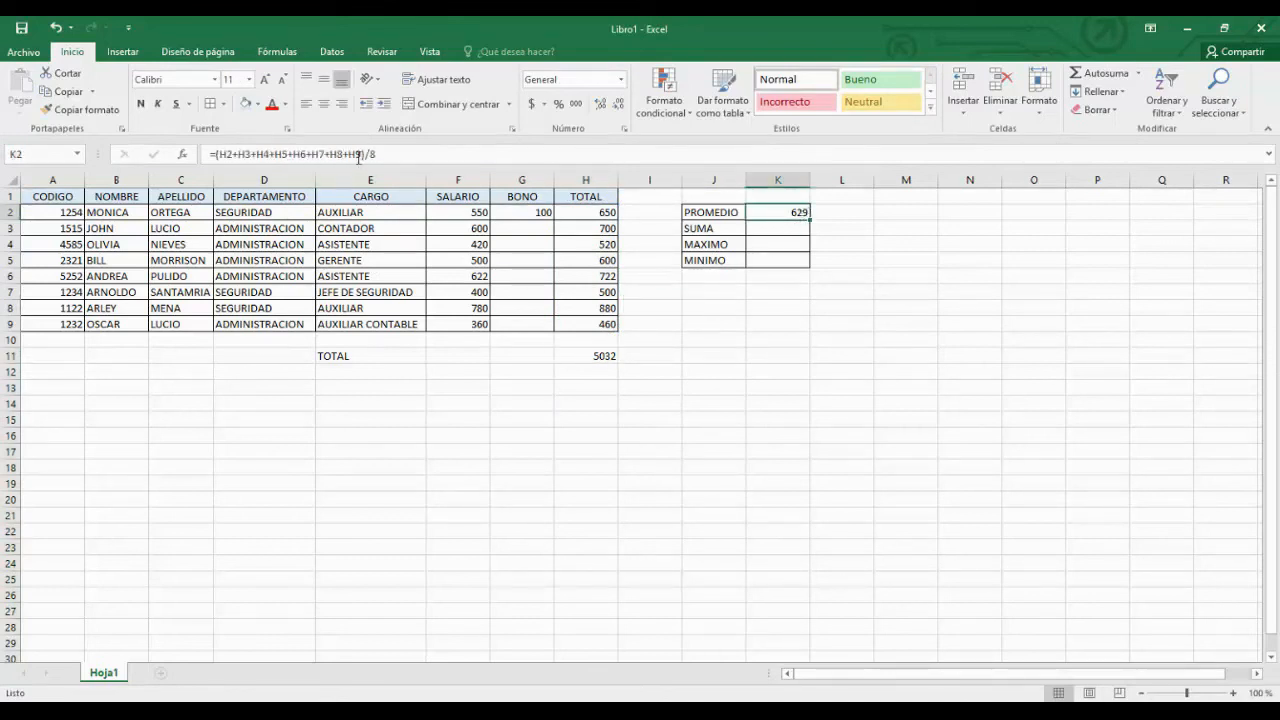
pyautogui.moveTo(361, 153); pyautogui.dragTo(222, 157)
pyautogui.press('BackSpace')
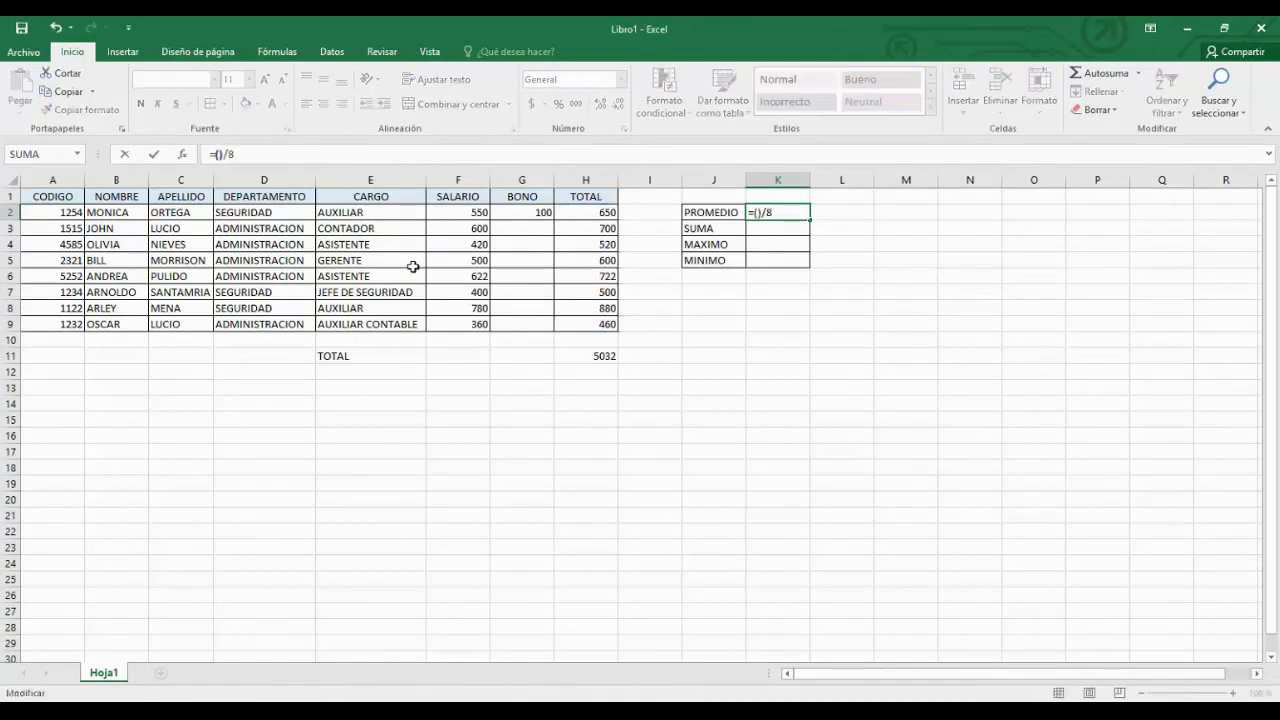
pyautogui.press('Left')
pyautogui.write('SUMA')
pyautogui.moveTo(586, 212); pyautogui.dragTo(586, 323)
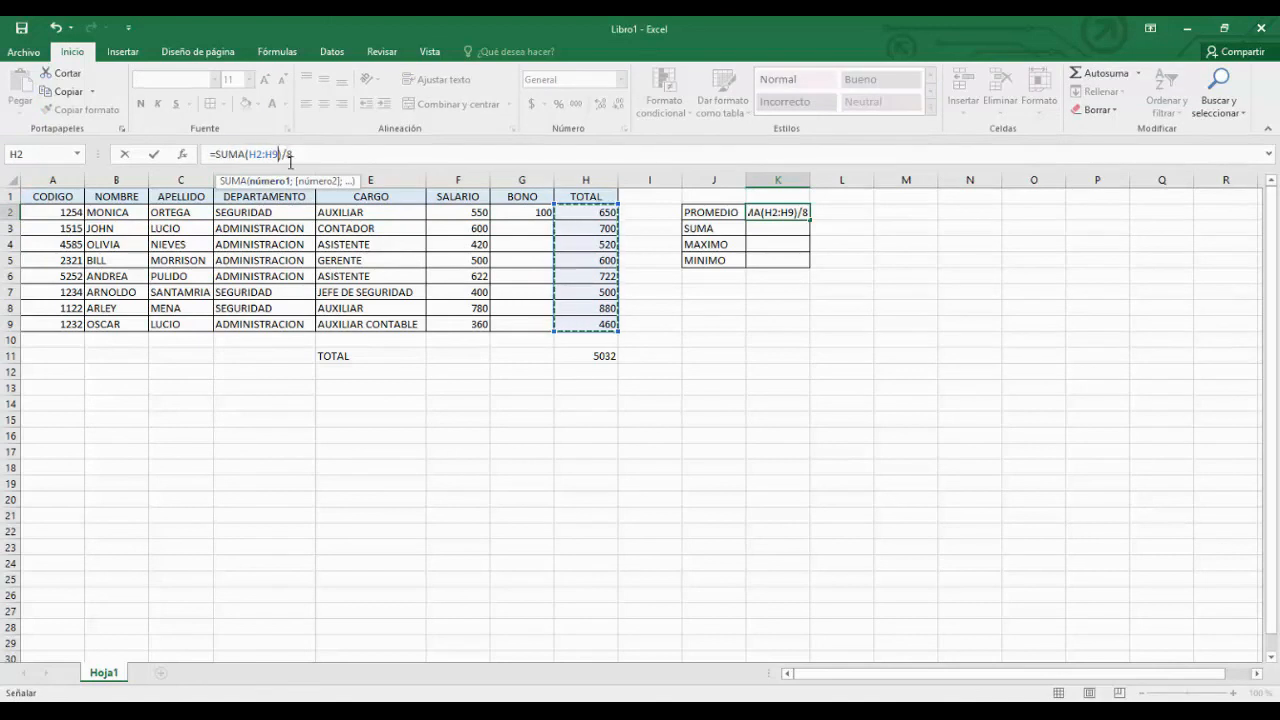
pyautogui.press('Return')
# Replace the contents of K2 with the average function =PROMEDIO(H2:H9) and check the formula
pyautogui.click(800, 213)
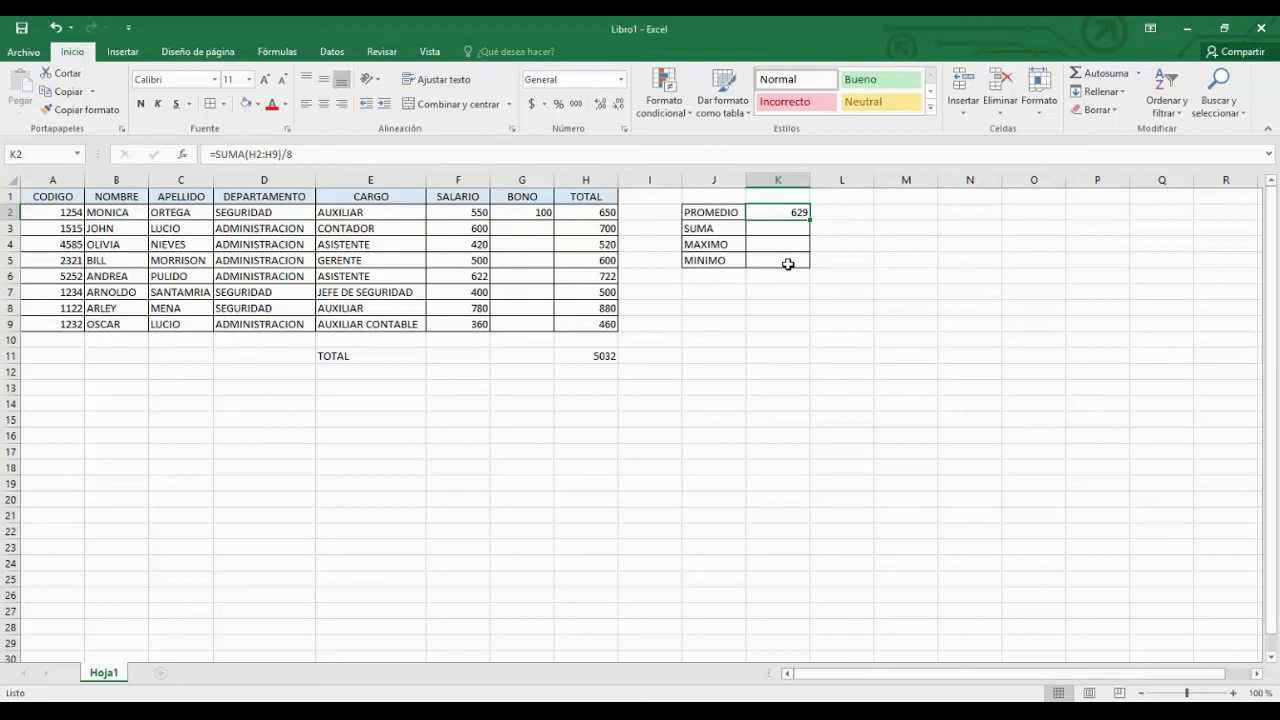
pyautogui.press('Delete')
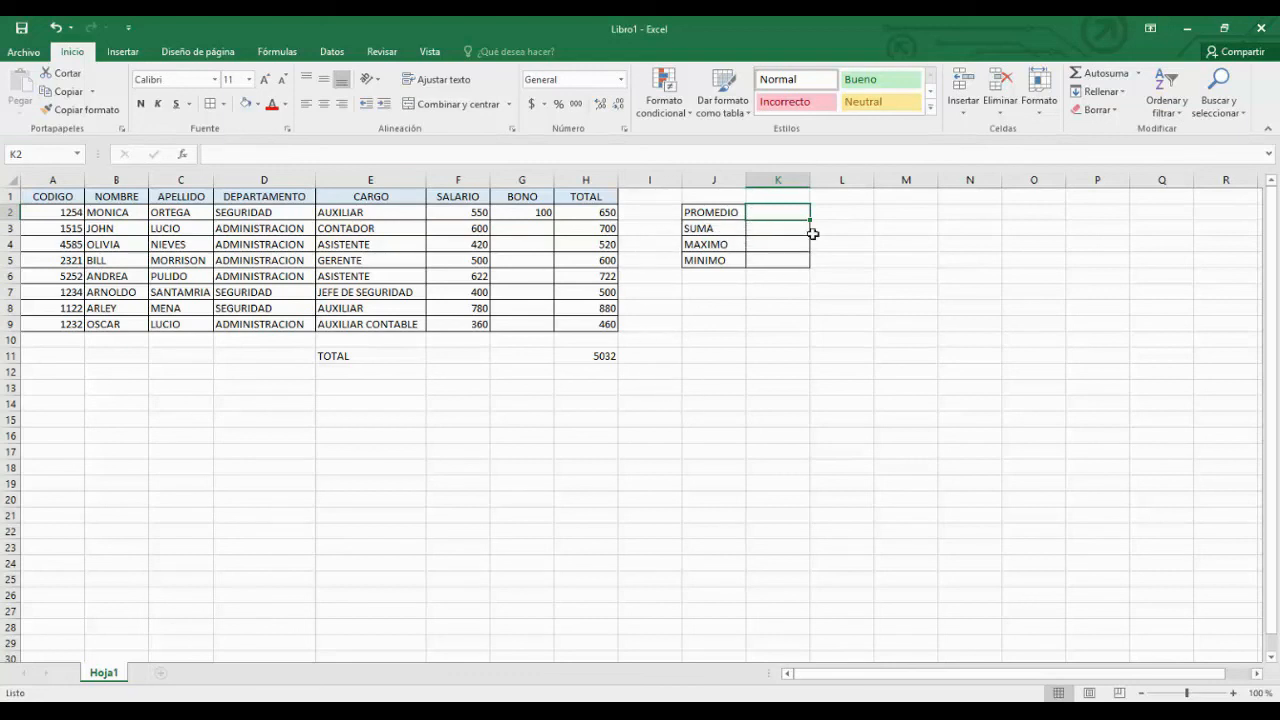
pyautogui.write('=')
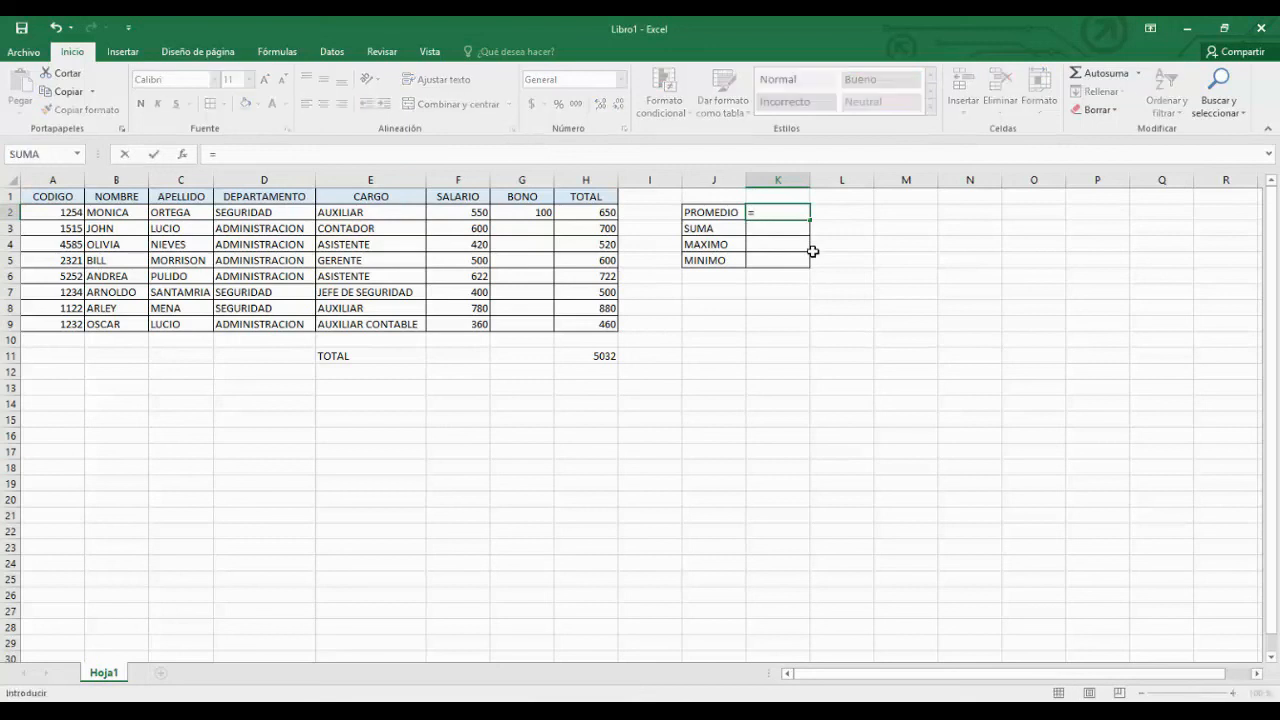
pyautogui.write('PROMED')
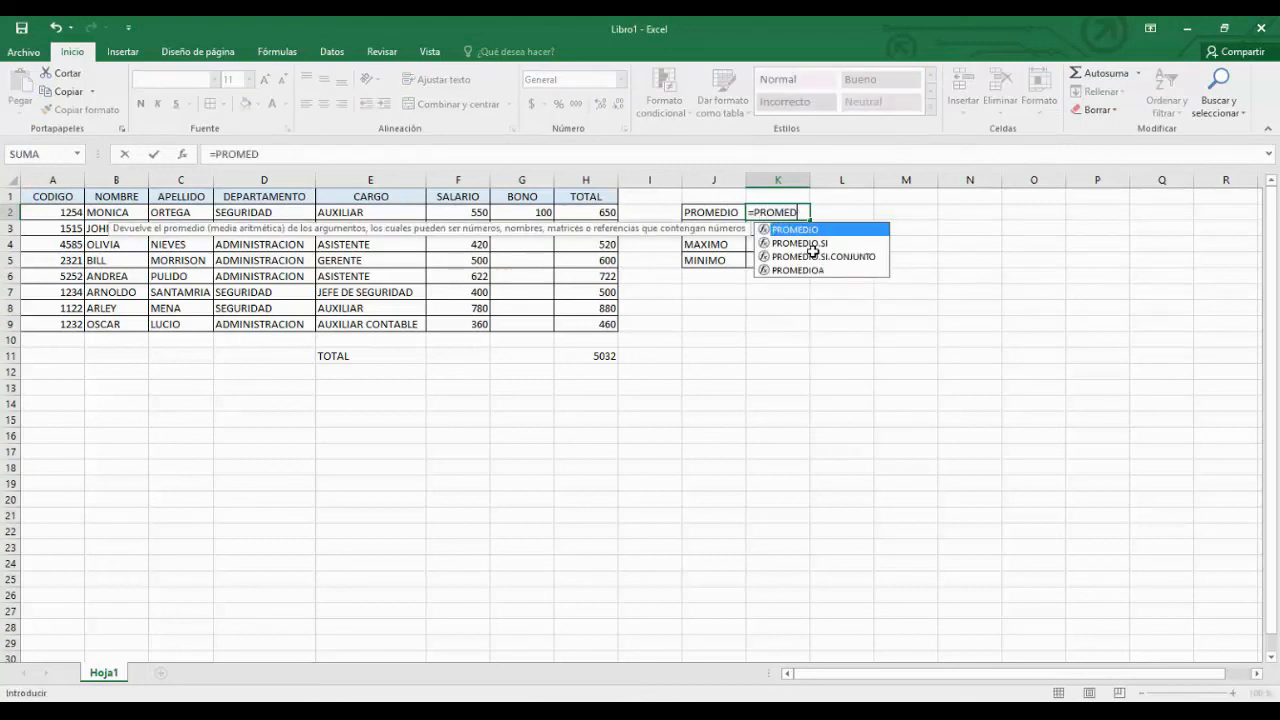
pyautogui.write('IO(')
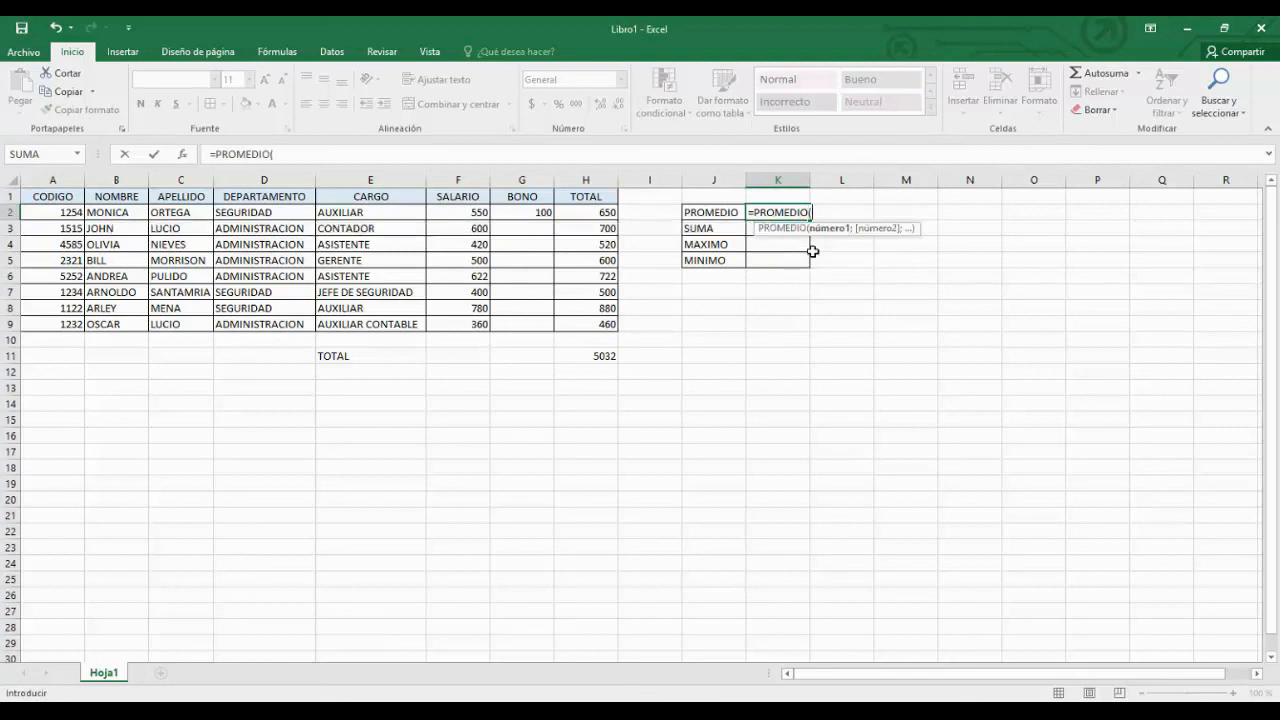
pyautogui.moveTo(607, 215); pyautogui.dragTo(604, 326)
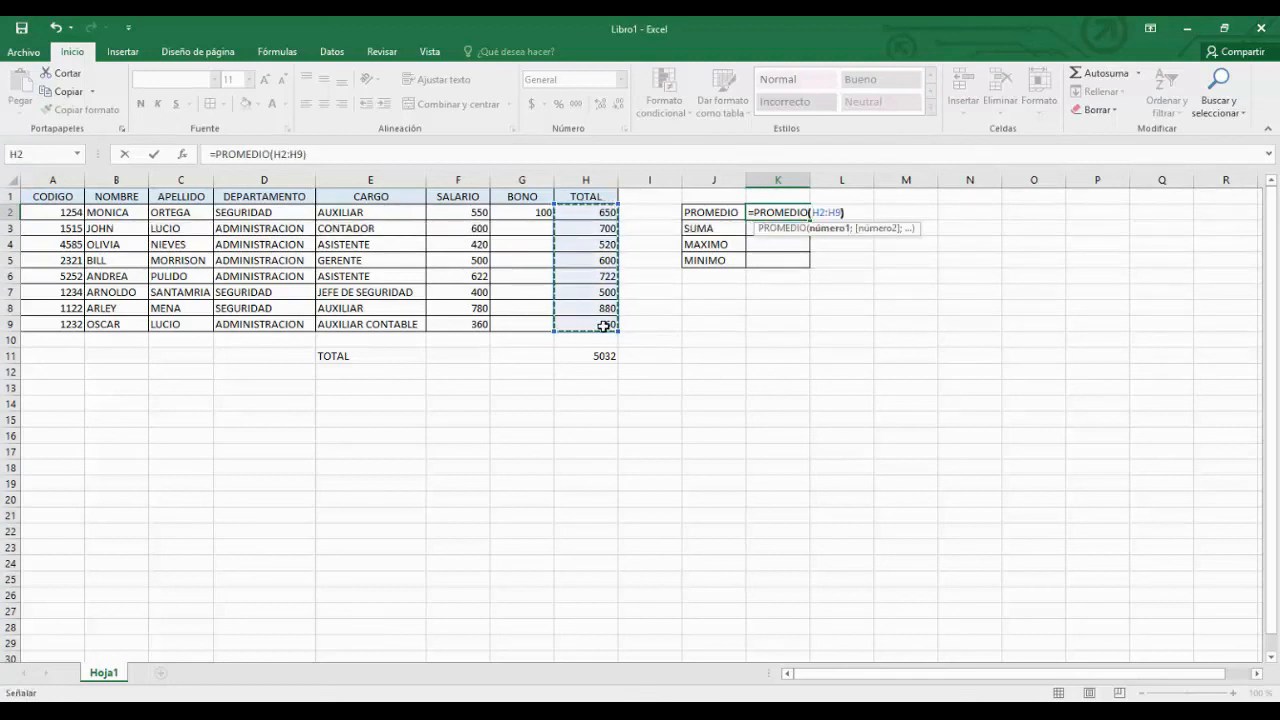
pyautogui.write(')')
pyautogui.press('Return')
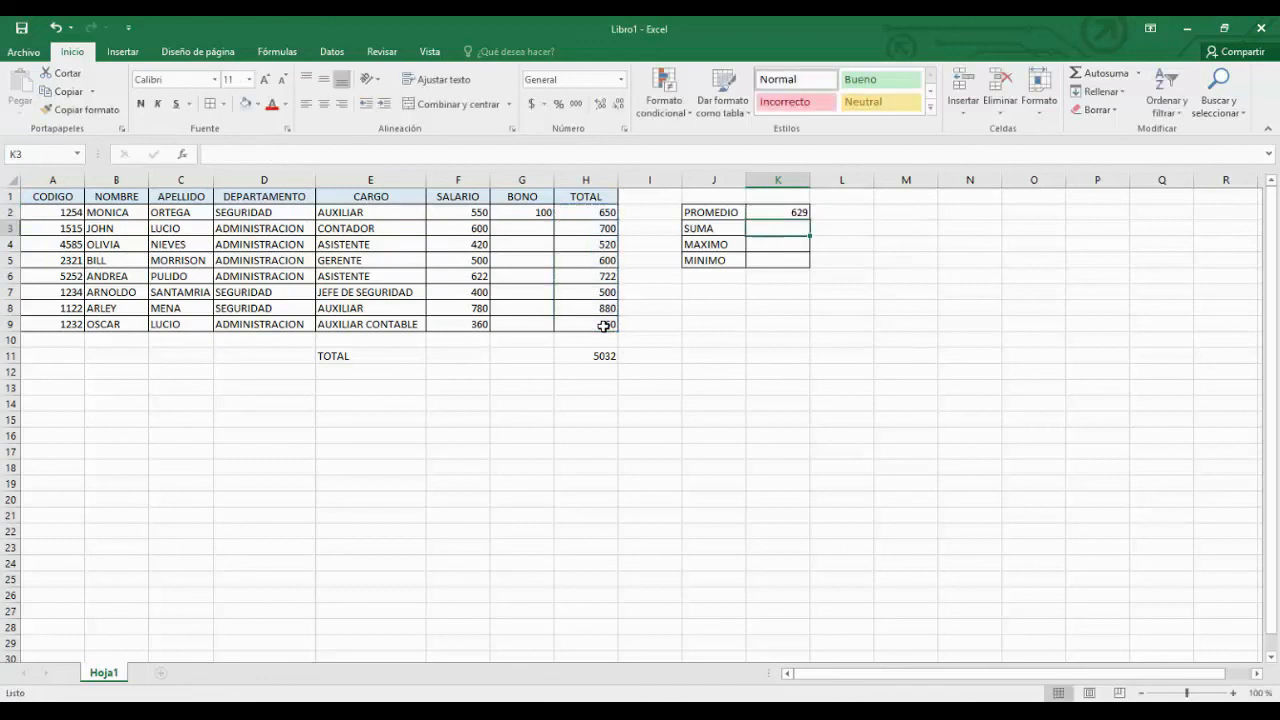
pyautogui.click(793, 213)
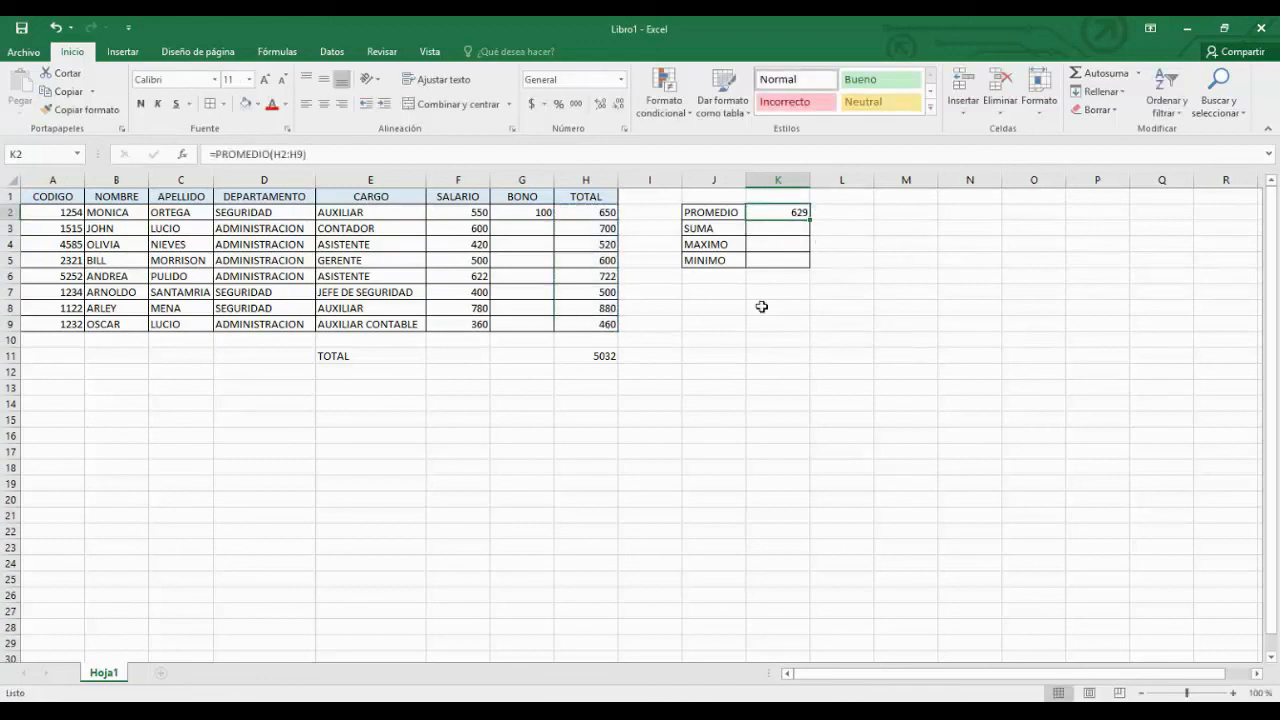
# Calculate the sum of the TOTAL column in K3 with =SUMA(H2:H9)
pyautogui.click(793, 233)
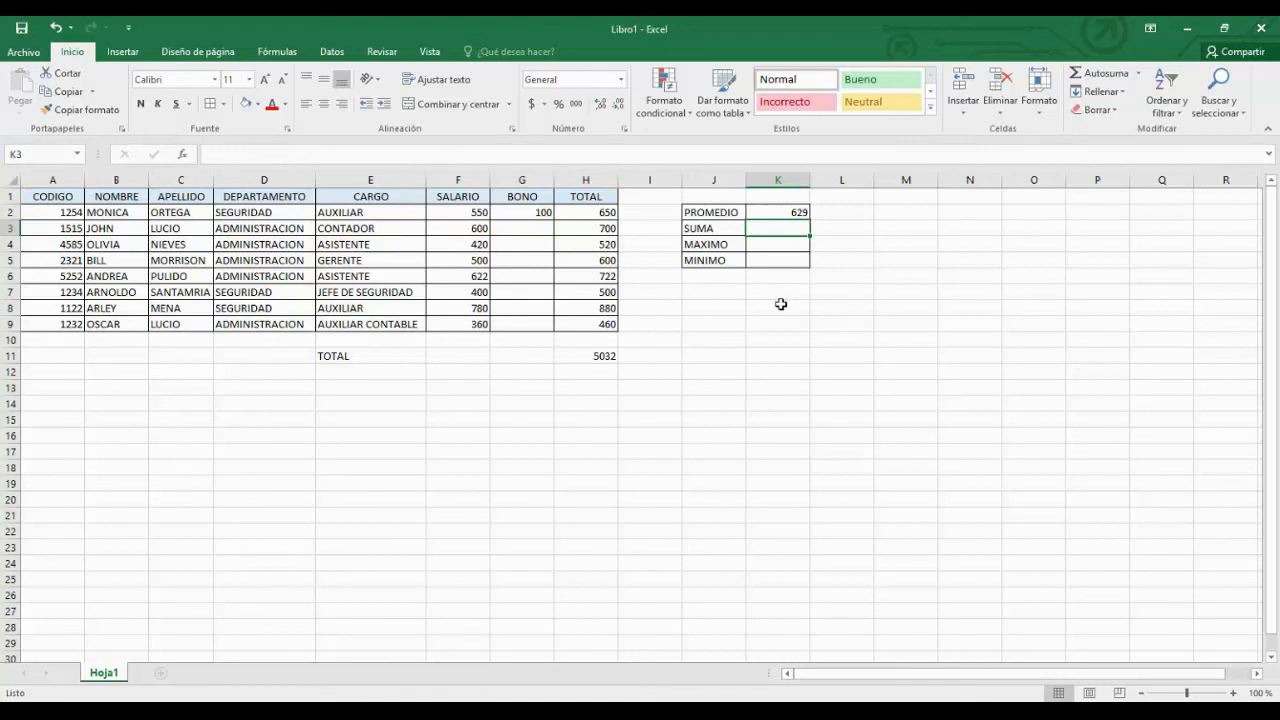
pyautogui.write(')')
pyautogui.write('=')
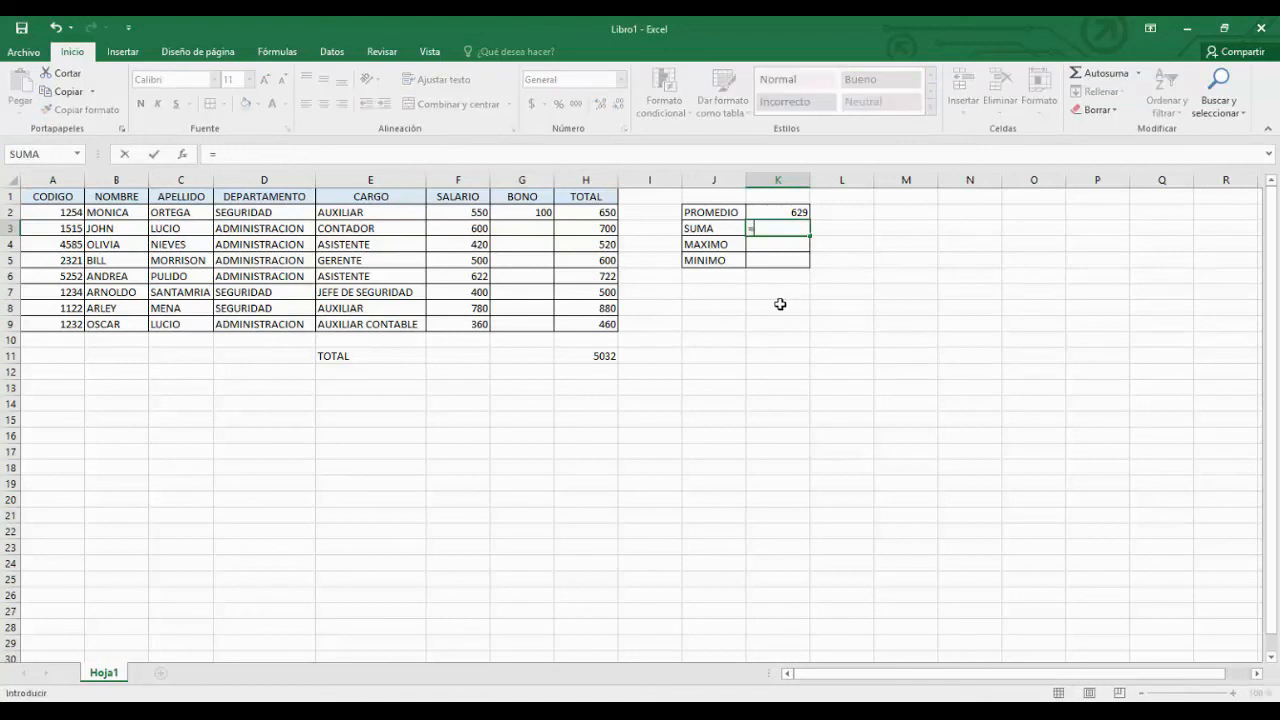
pyautogui.write('SUMA')
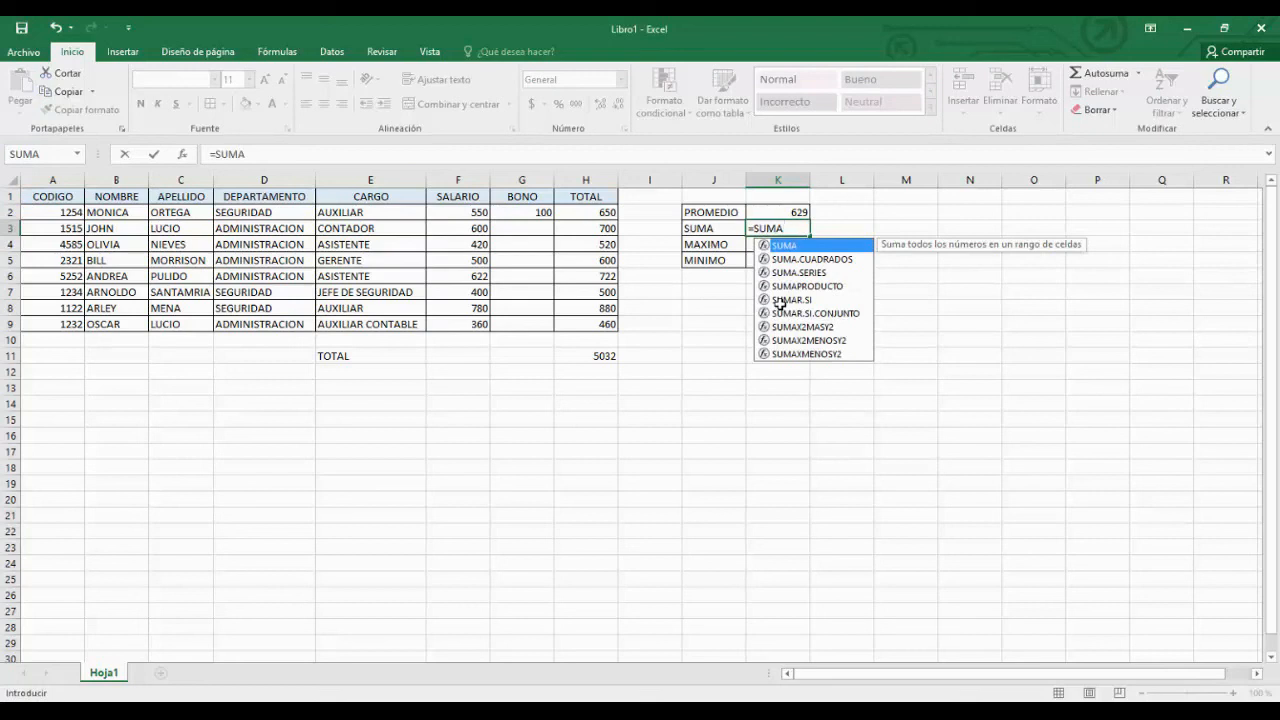
pyautogui.write('(')
pyautogui.moveTo(596, 211); pyautogui.dragTo(606, 317)
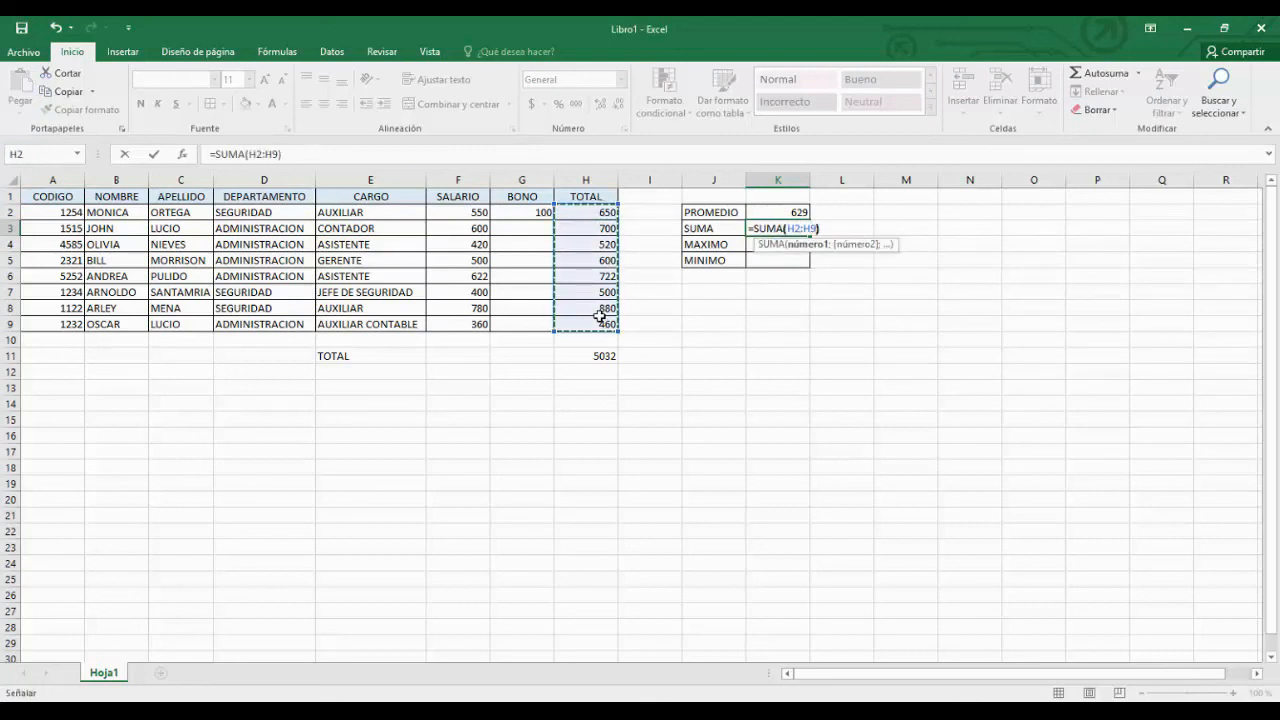
pyautogui.press('Return')
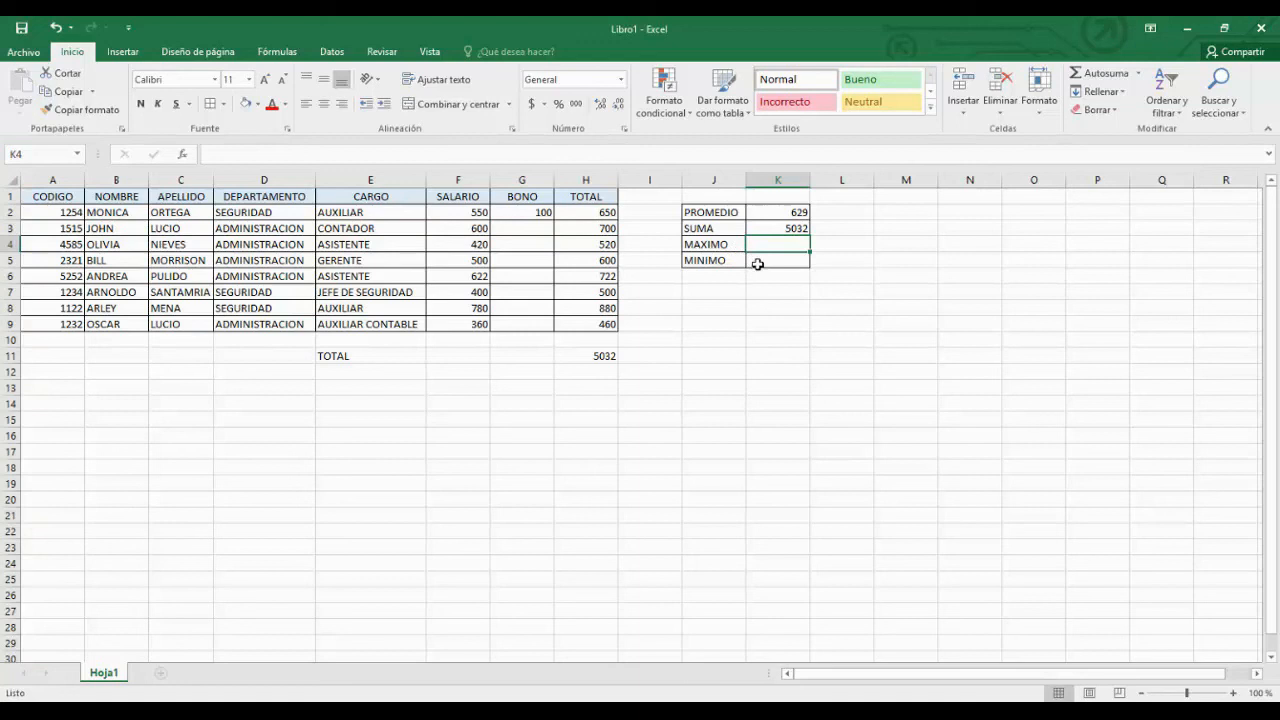
# Apply the dollar accounting format to the SALARIO, BONO and TOTAL values in F2:H9
pyautogui.moveTo(480, 210); pyautogui.dragTo(491, 323)
pyautogui.moveTo(465, 212); pyautogui.dragTo(605, 322)
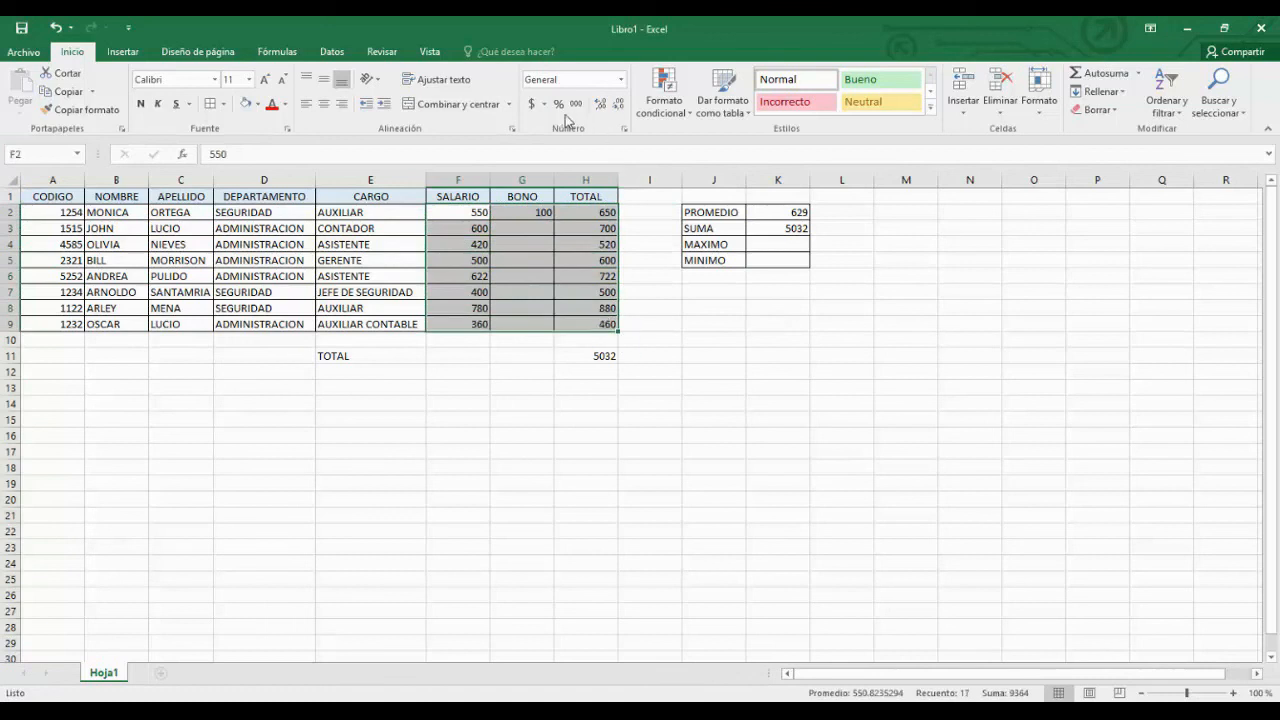
pyautogui.click(532, 104)
pyautogui.click(540, 360)
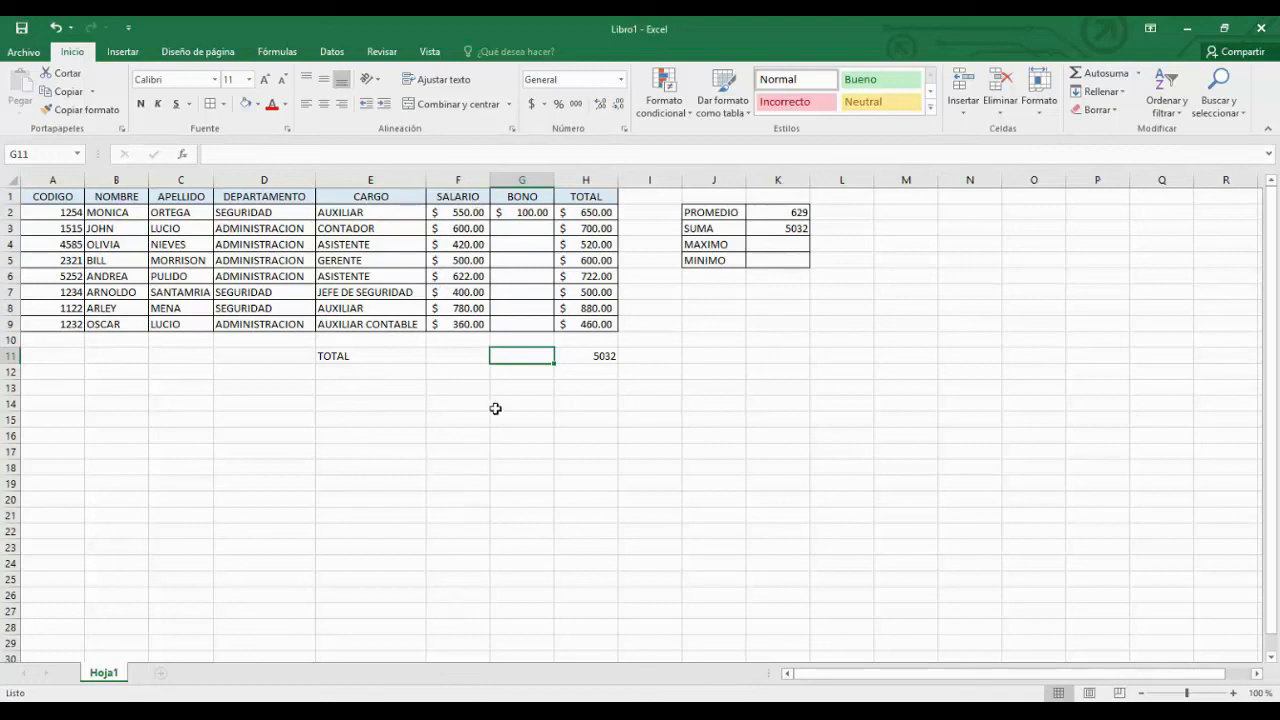
# Calculate the highest salary in K4 with =MAX(F2:F9)
pyautogui.click(788, 248)
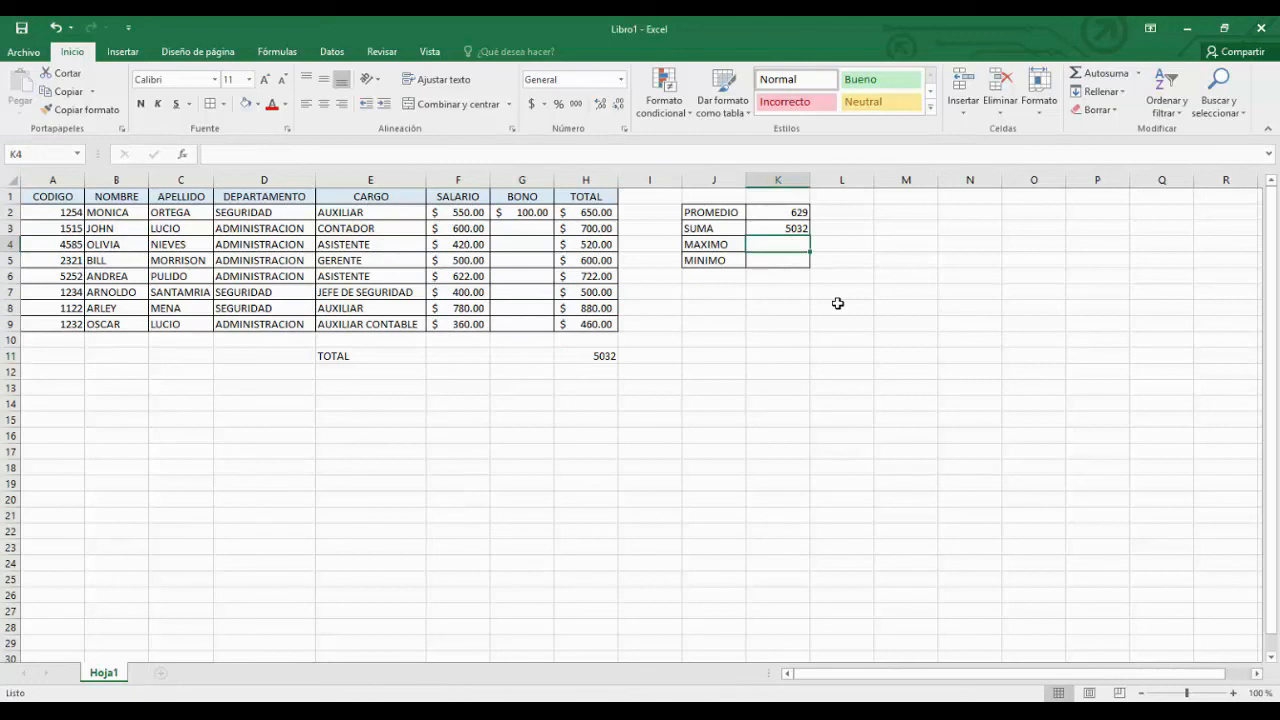
pyautogui.write('=MA')
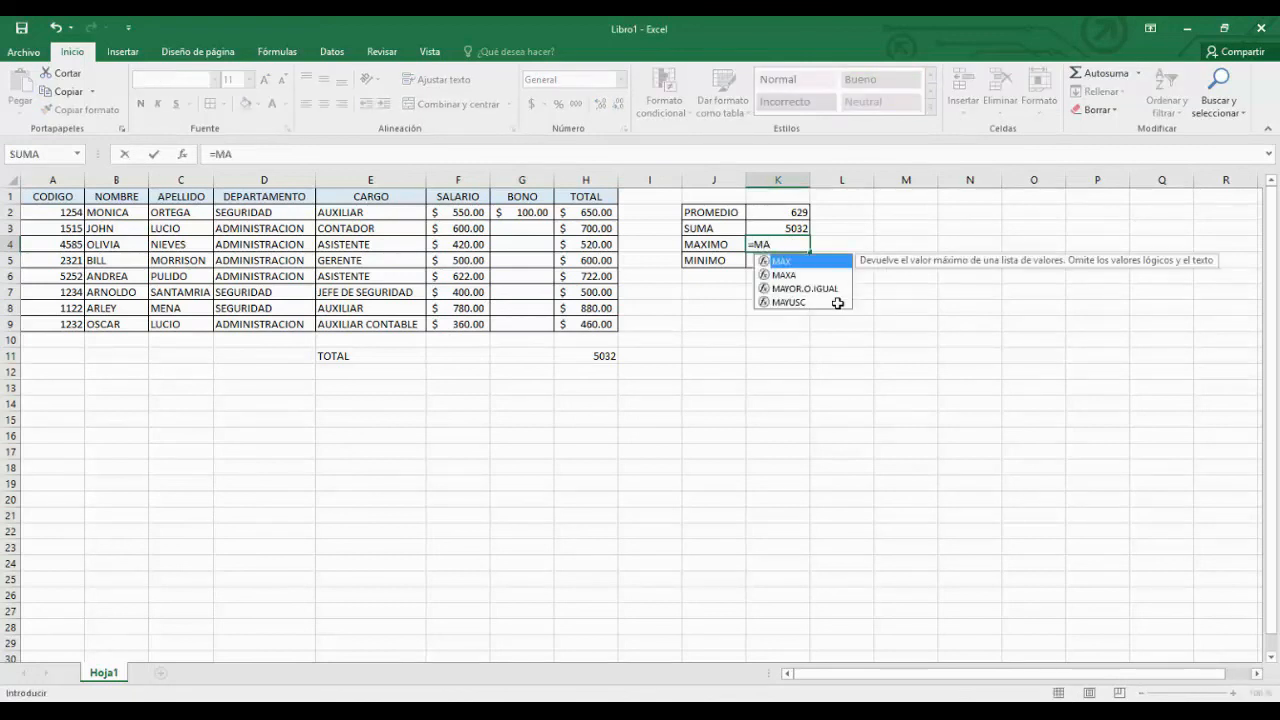
pyautogui.write('X(')
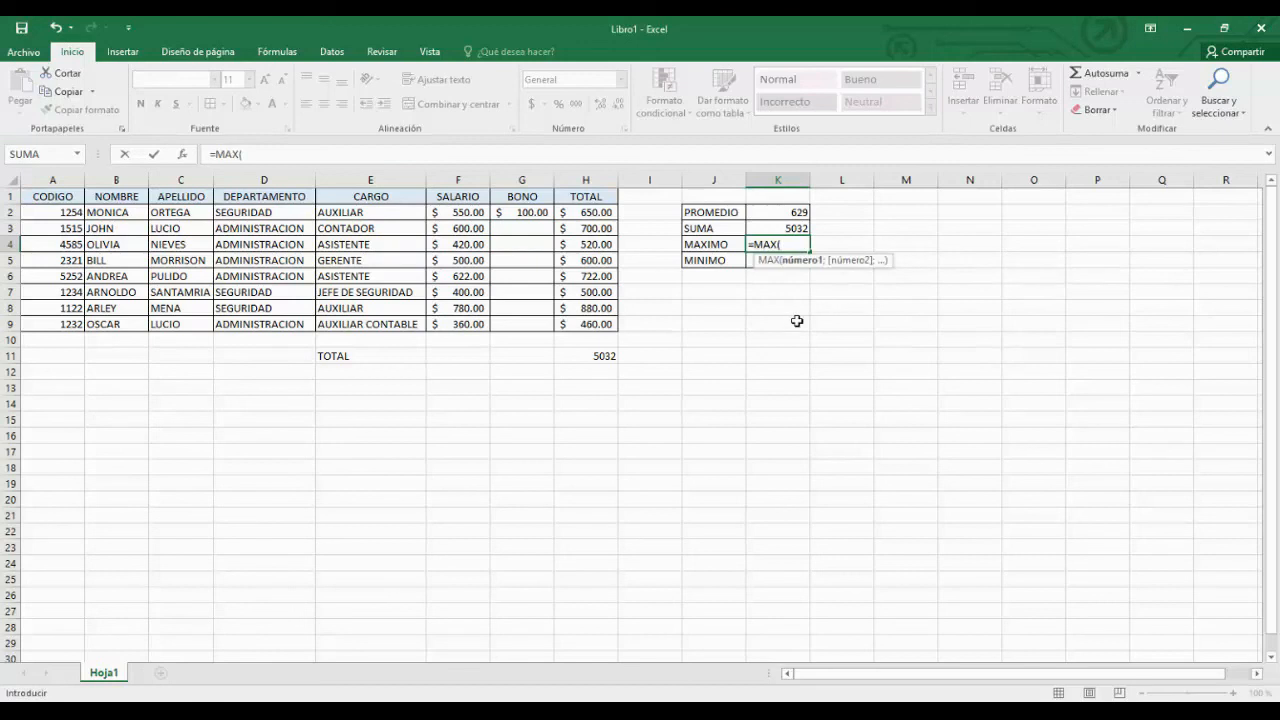
pyautogui.moveTo(471, 212); pyautogui.dragTo(471, 324)
pyautogui.write(')')
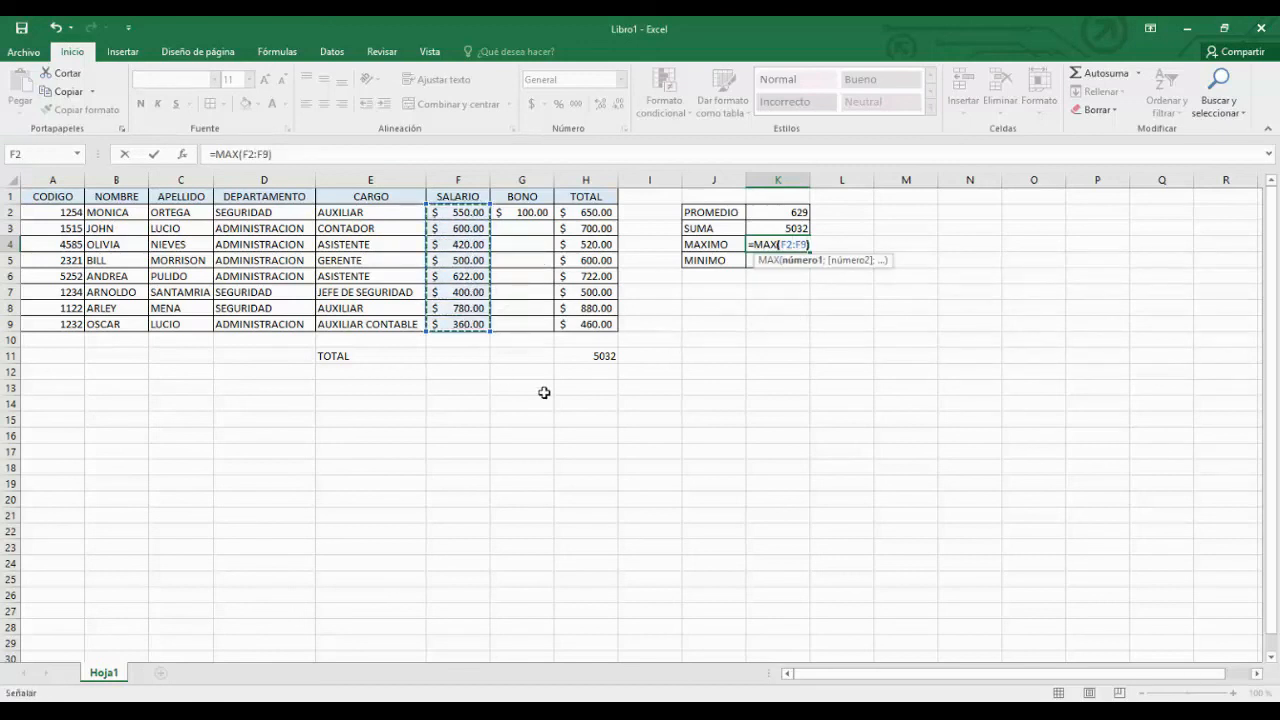
pyautogui.press('Return')
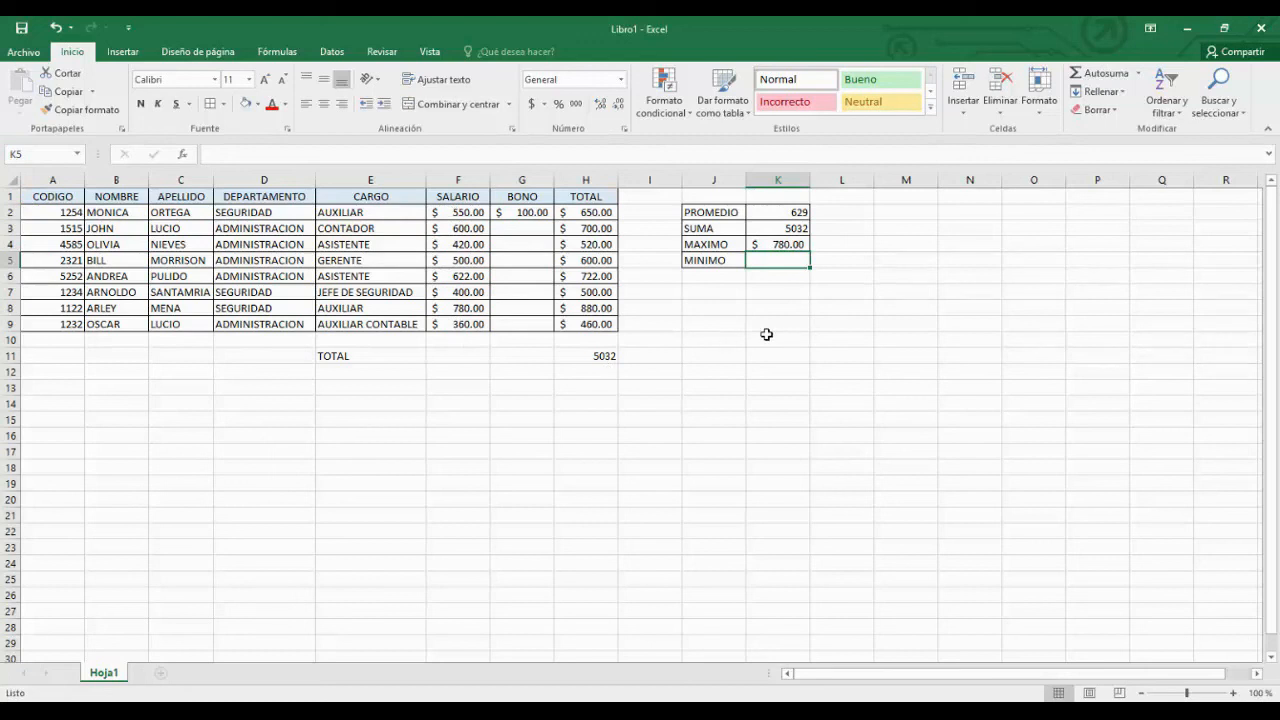
# Calculate the lowest salary in K5 with =MIN(F2:F9)
pyautogui.write('=M')
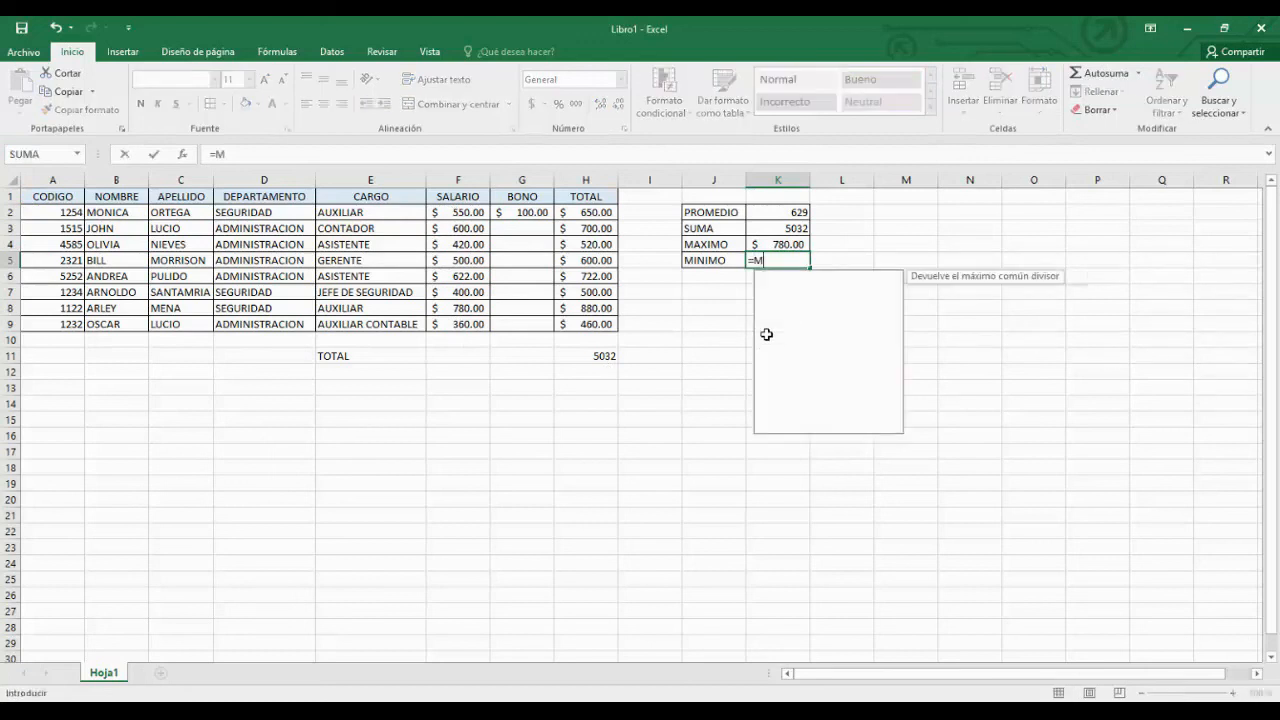
pyautogui.write('IN(')
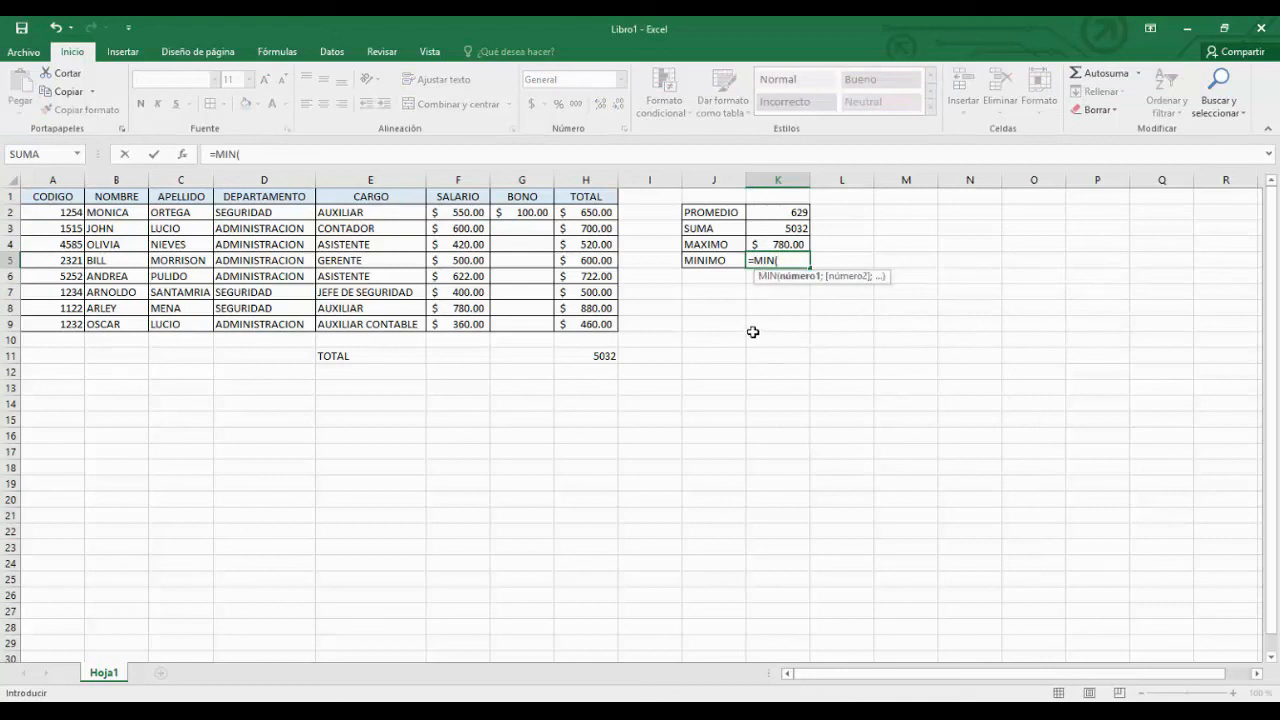
pyautogui.click(468, 211)
pyautogui.moveTo(468, 211); pyautogui.dragTo(467, 329)
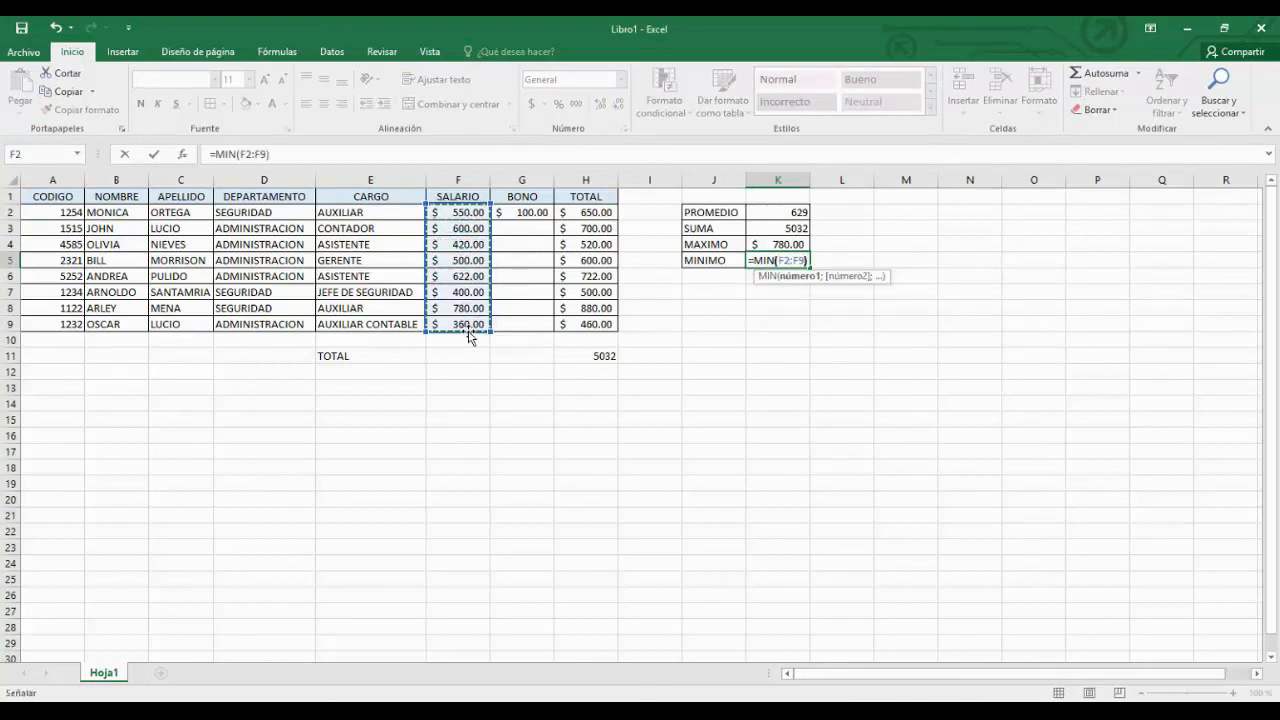
pyautogui.press('Return')
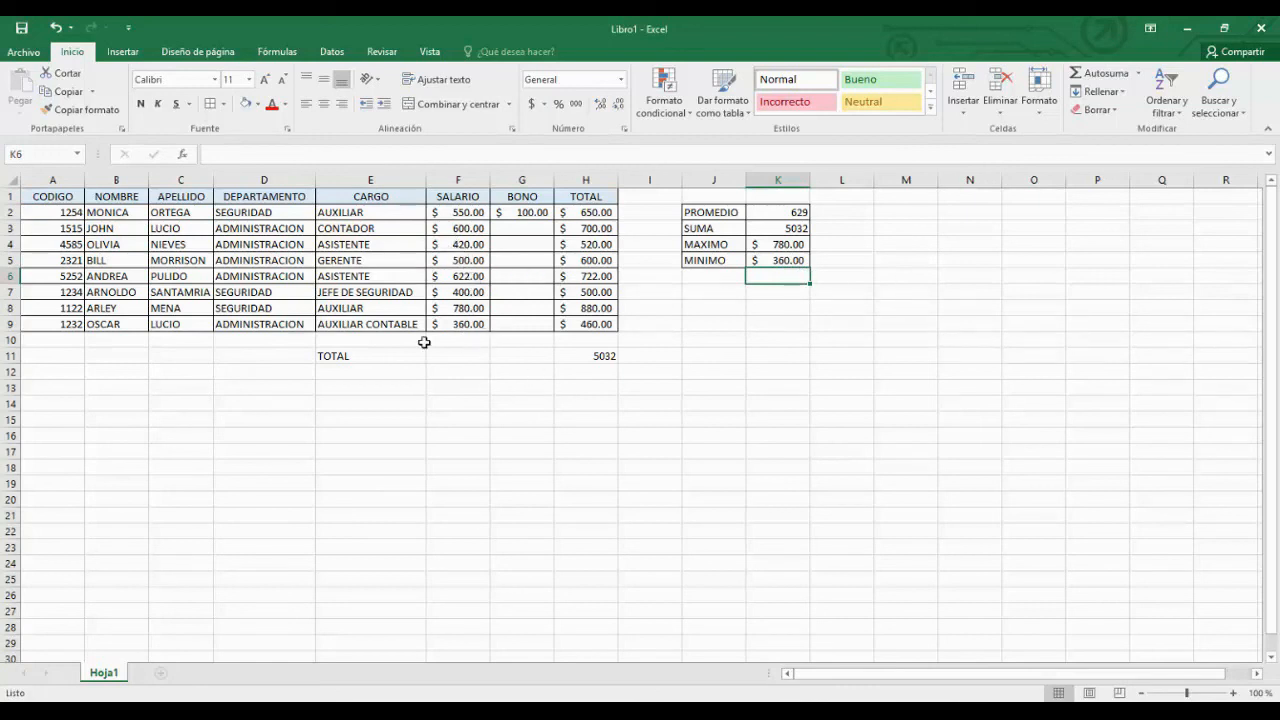
# Change the salary in F8 to 100 to test the maximum and minimum formulas
pyautogui.click(468, 292)
pyautogui.click(482, 312)
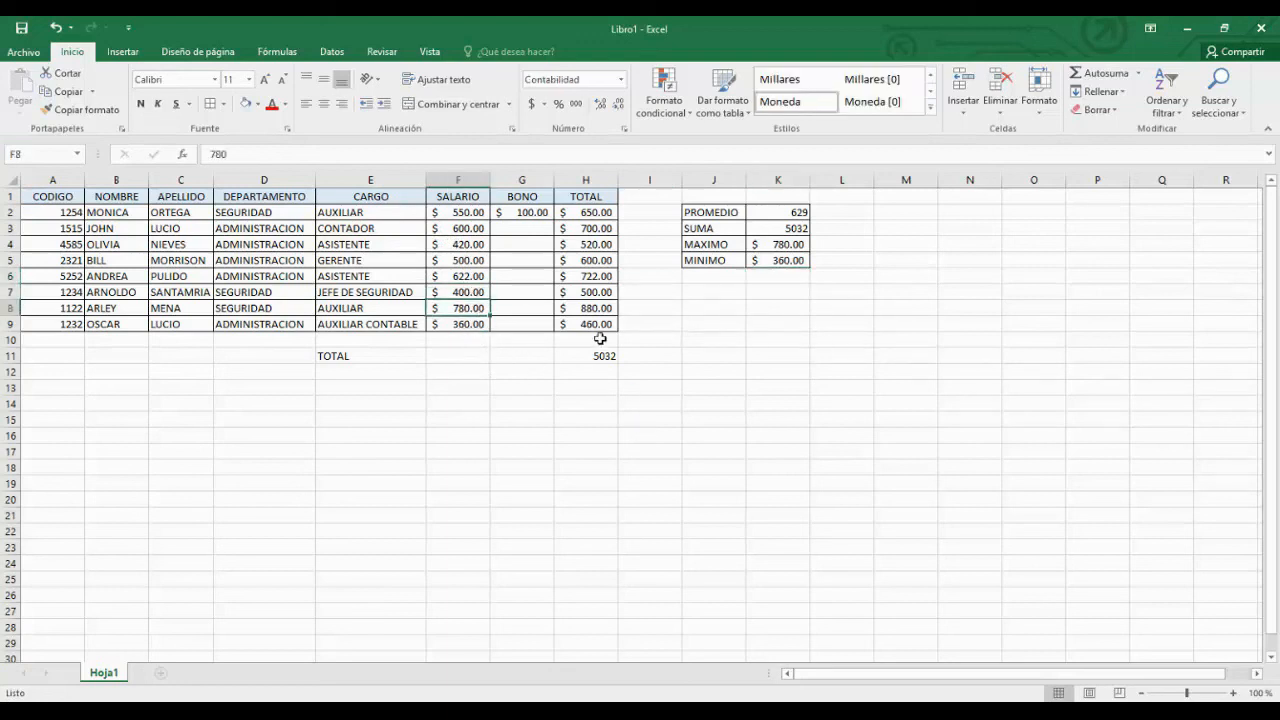
pyautogui.write('100')
pyautogui.press('Return')
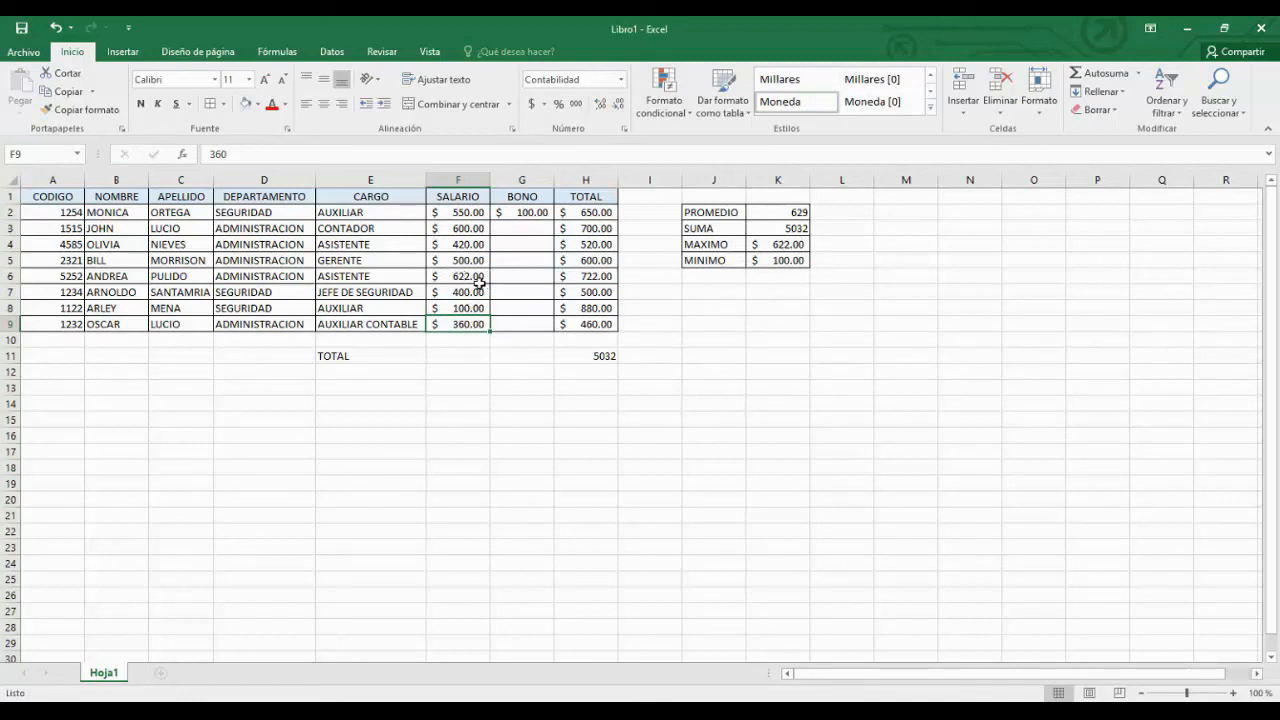
# Set the salary in F8 to 20 and check the average, sum, maximum and minimum results in J2:K5
pyautogui.click(460, 308)
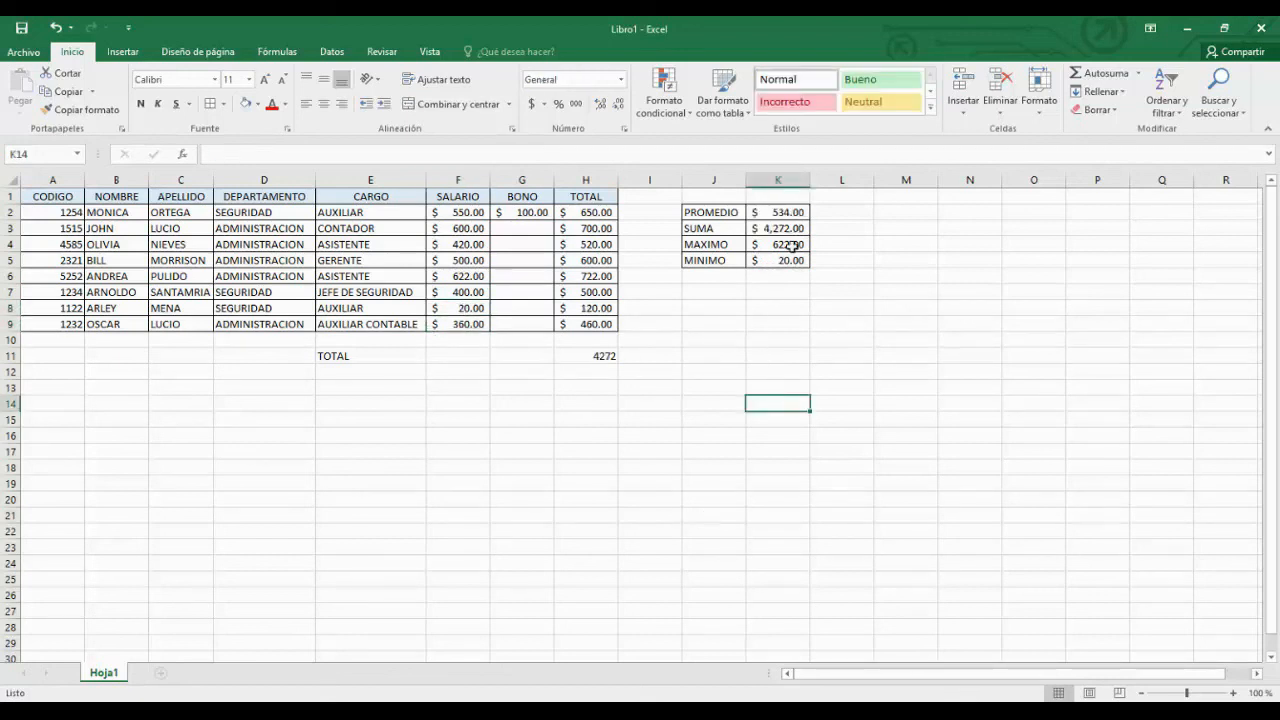
pyautogui.click(800, 208)
pyautogui.moveTo(729, 211); pyautogui.dragTo(801, 266)
pyautogui.click(790, 244)
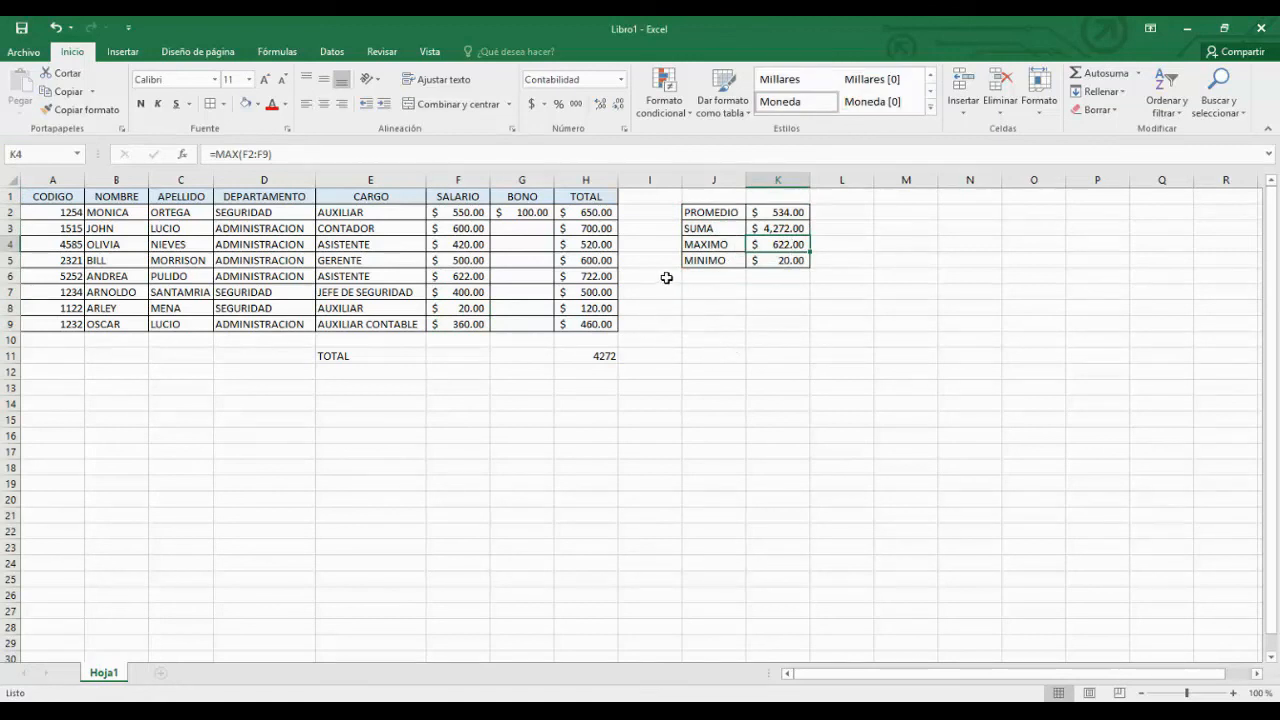
# Add the header DOBLE in I1, beside the TOTAL column
pyautogui.click(651, 213)
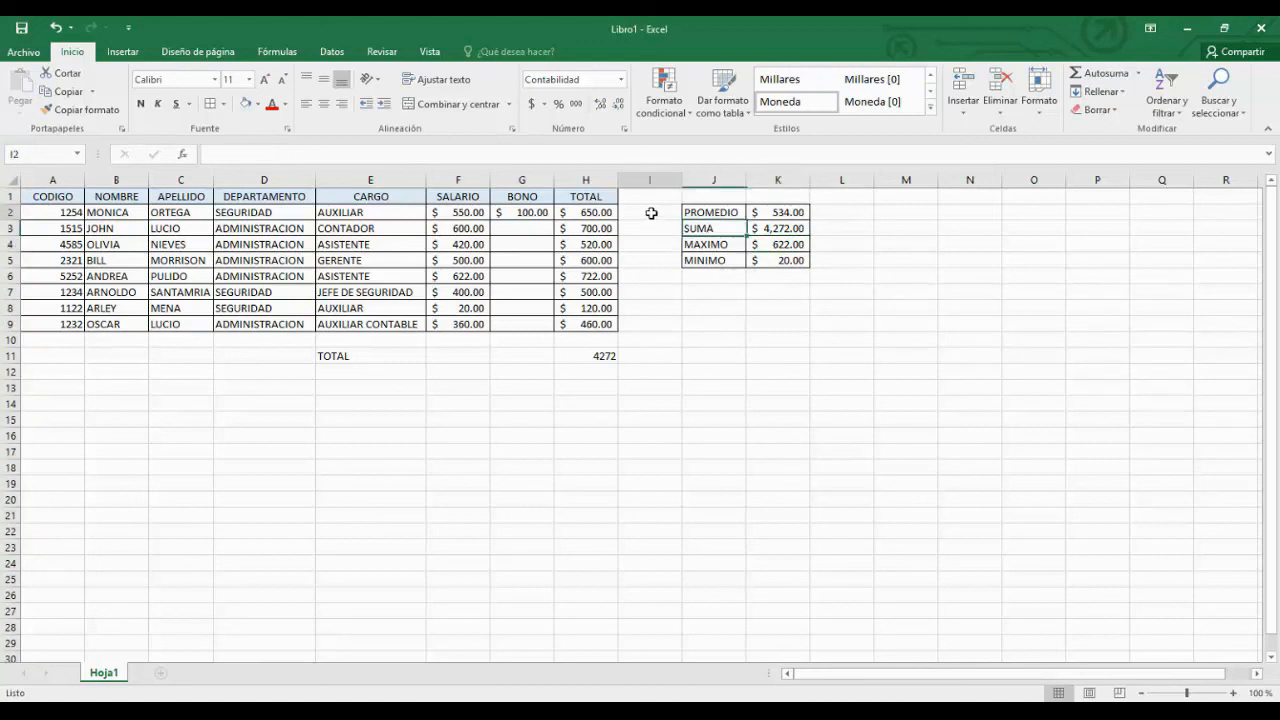
pyautogui.moveTo(603, 213); pyautogui.dragTo(610, 327)
pyautogui.click(646, 212)
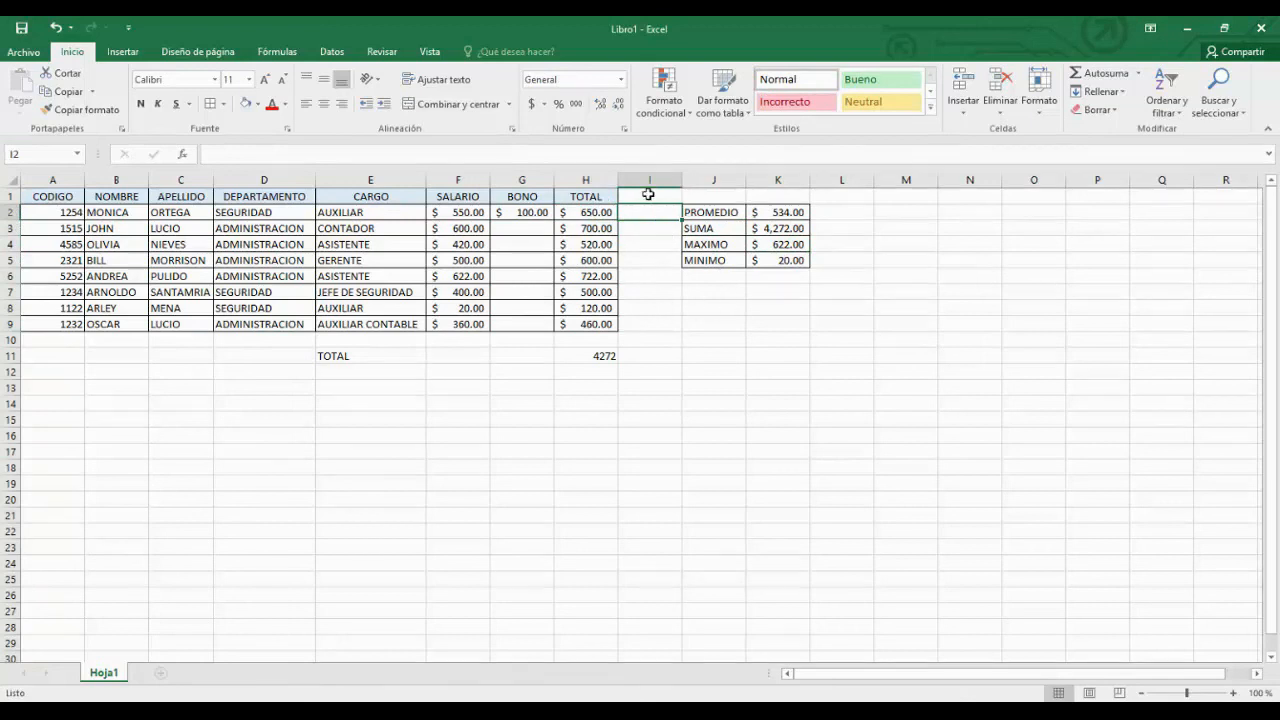
pyautogui.click(648, 194)
pyautogui.write('DOBLE')
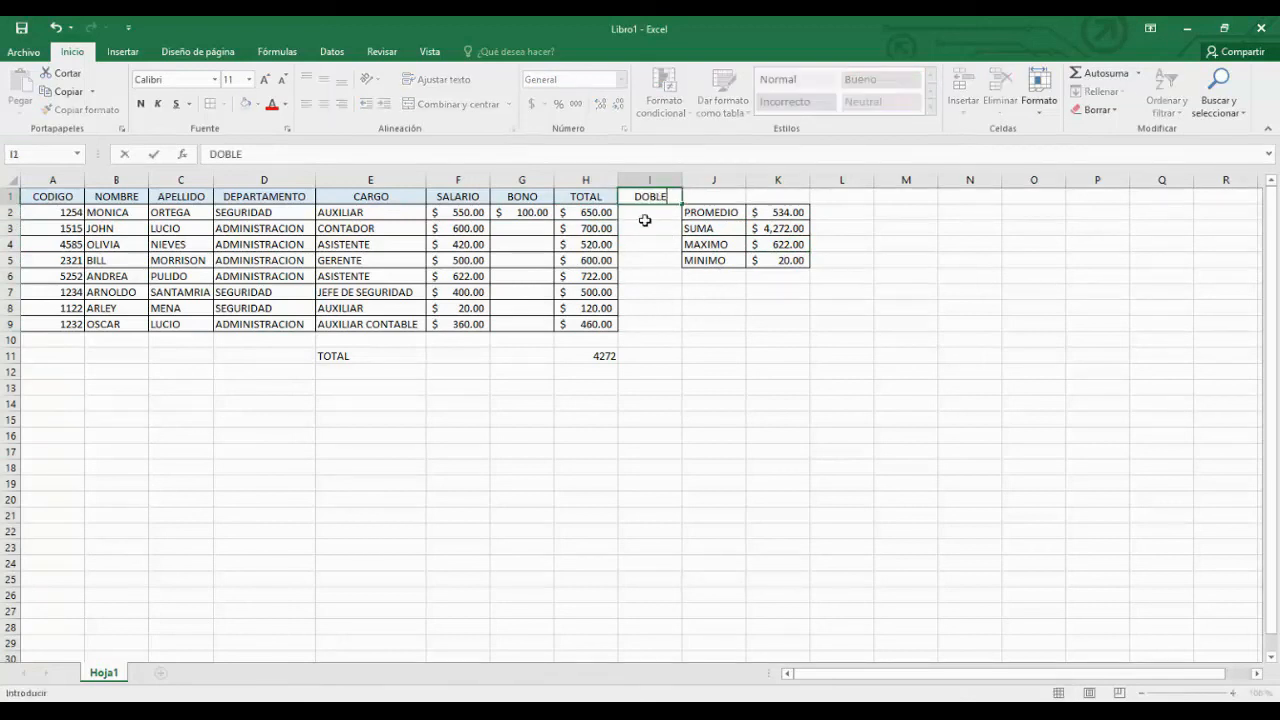
pyautogui.press('Return')
# Calculate double the TOTAL in I2 with =H2*2 and copy the formula down through I9
pyautogui.write('=')
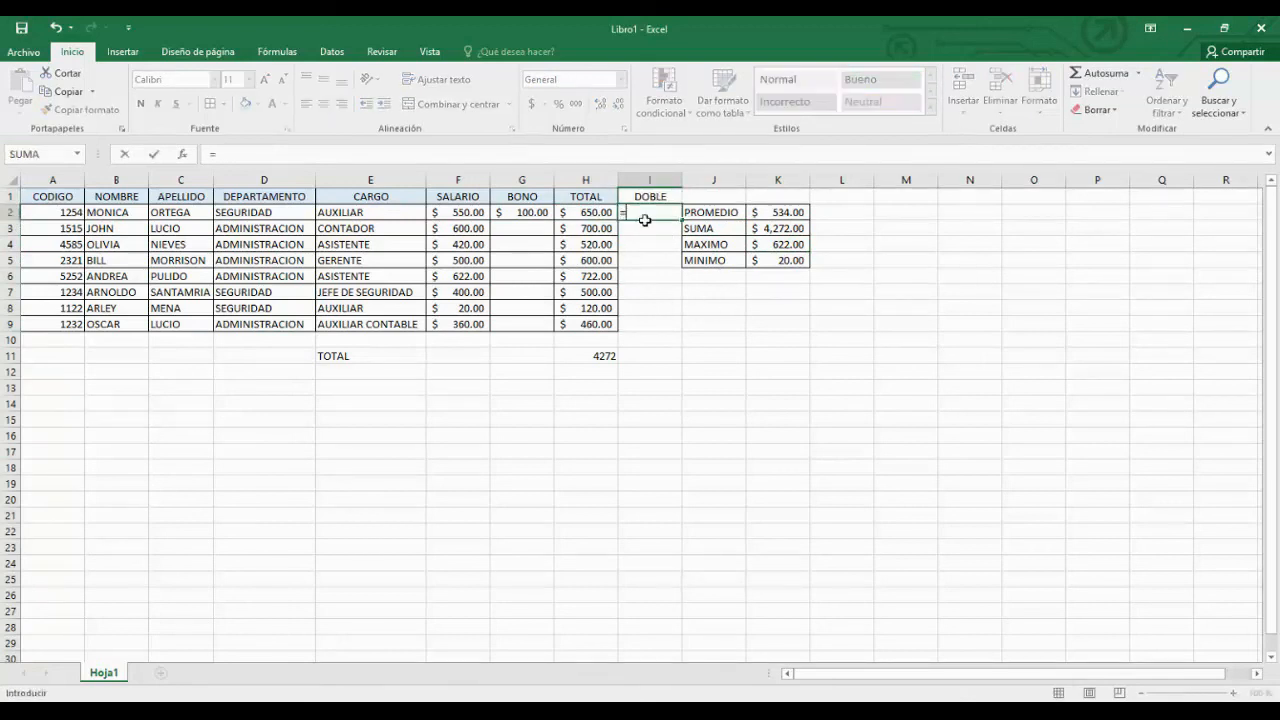
pyautogui.click(589, 213)
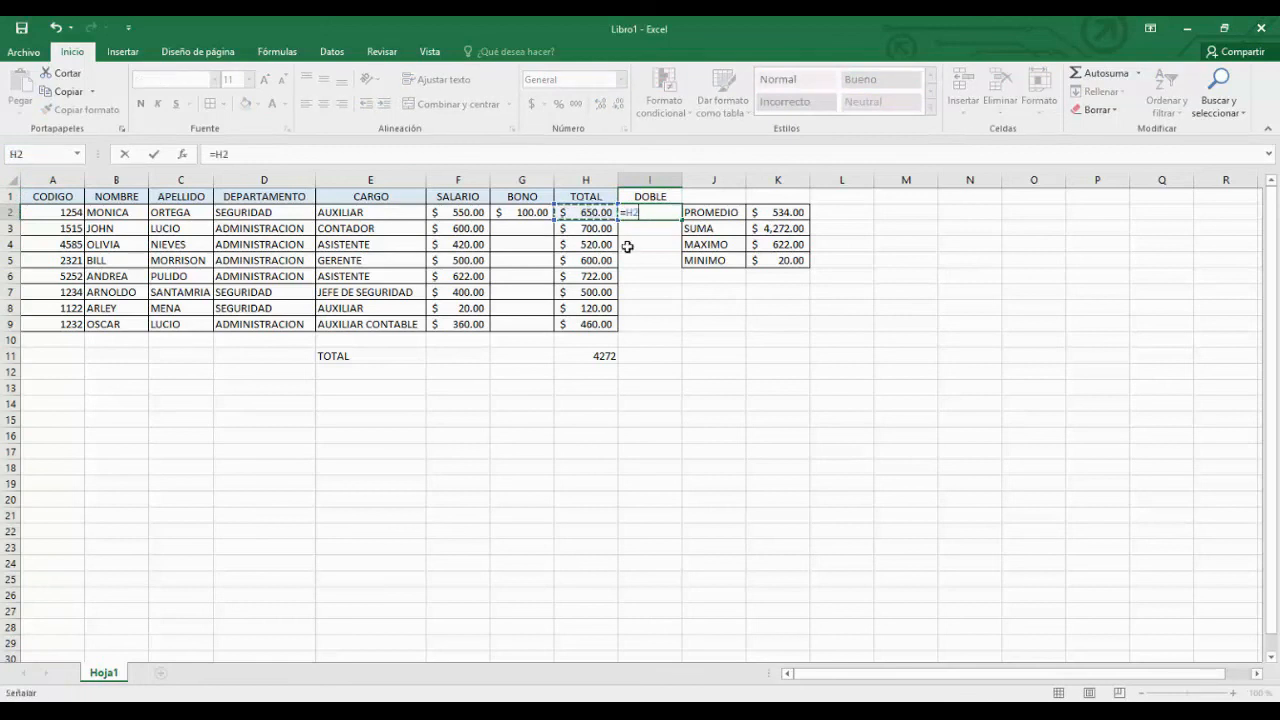
pyautogui.write('*')
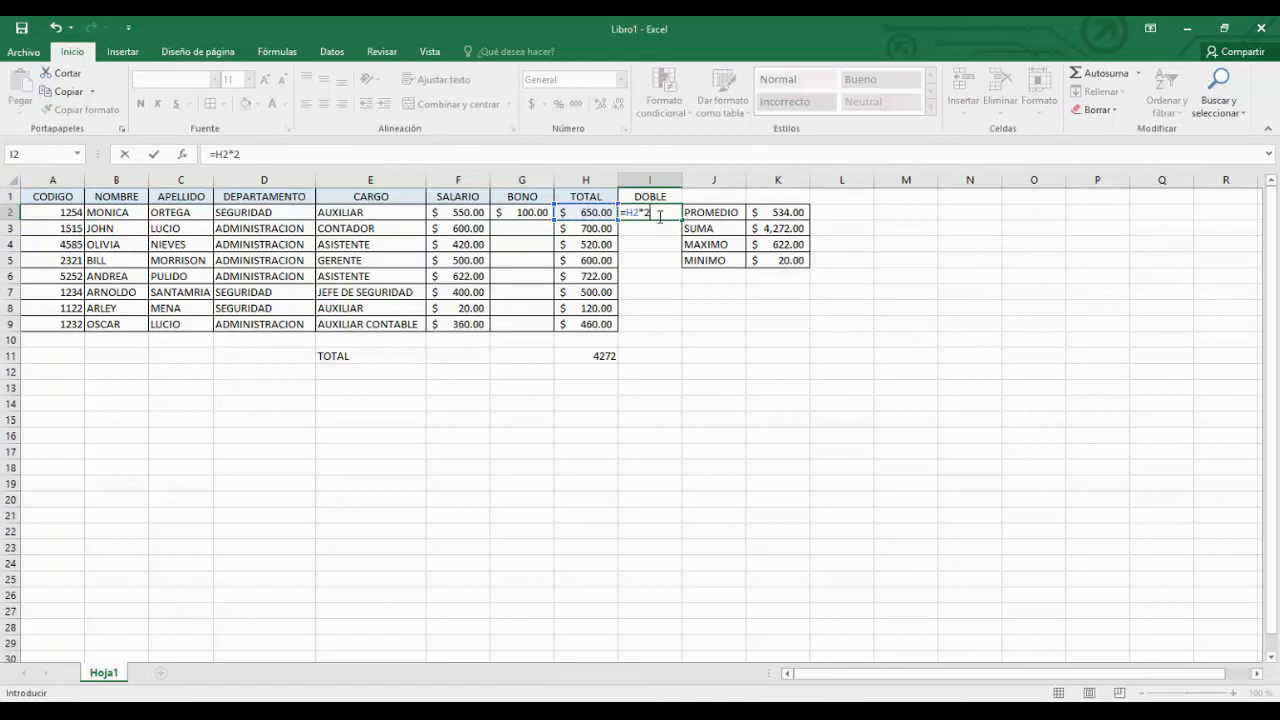
pyautogui.click(659, 213)
pyautogui.press('Return')
pyautogui.click(662, 214)
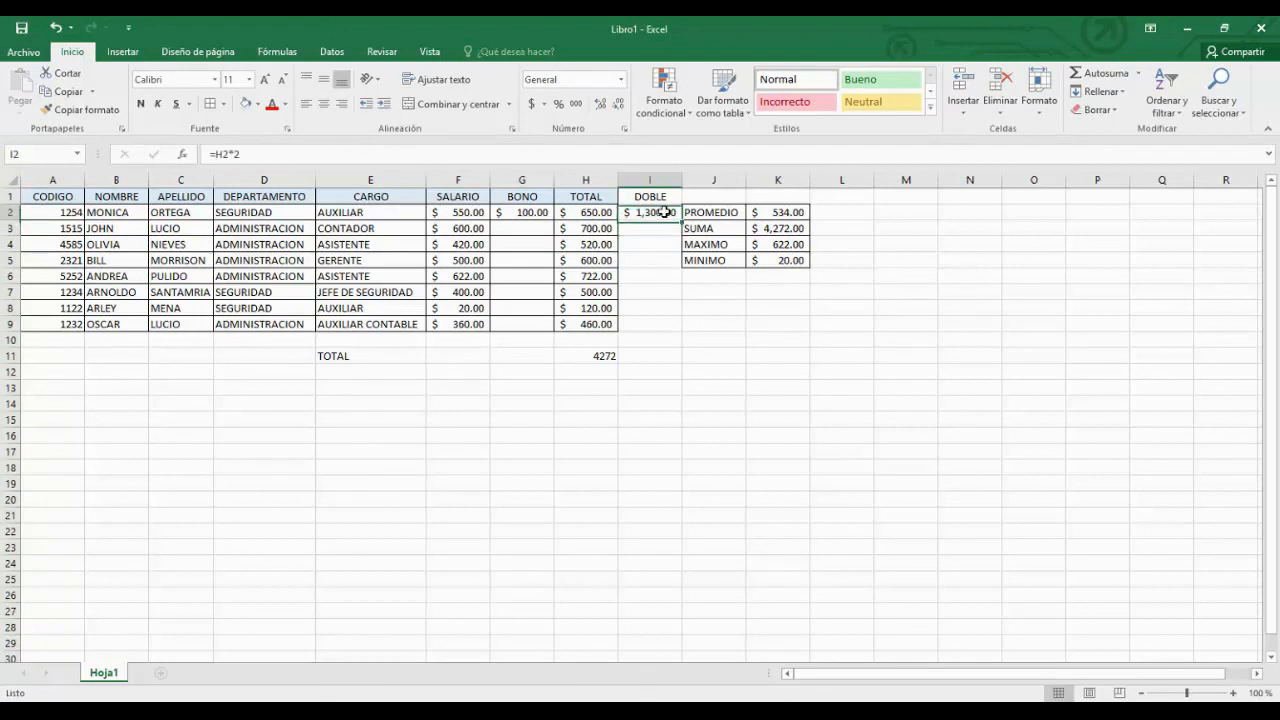
pyautogui.moveTo(683, 218); pyautogui.dragTo(686, 330)
# Examine the copied DOBLE formulas from I9 up to I5 and the TOTAL formula in H9
pyautogui.click(660, 322)
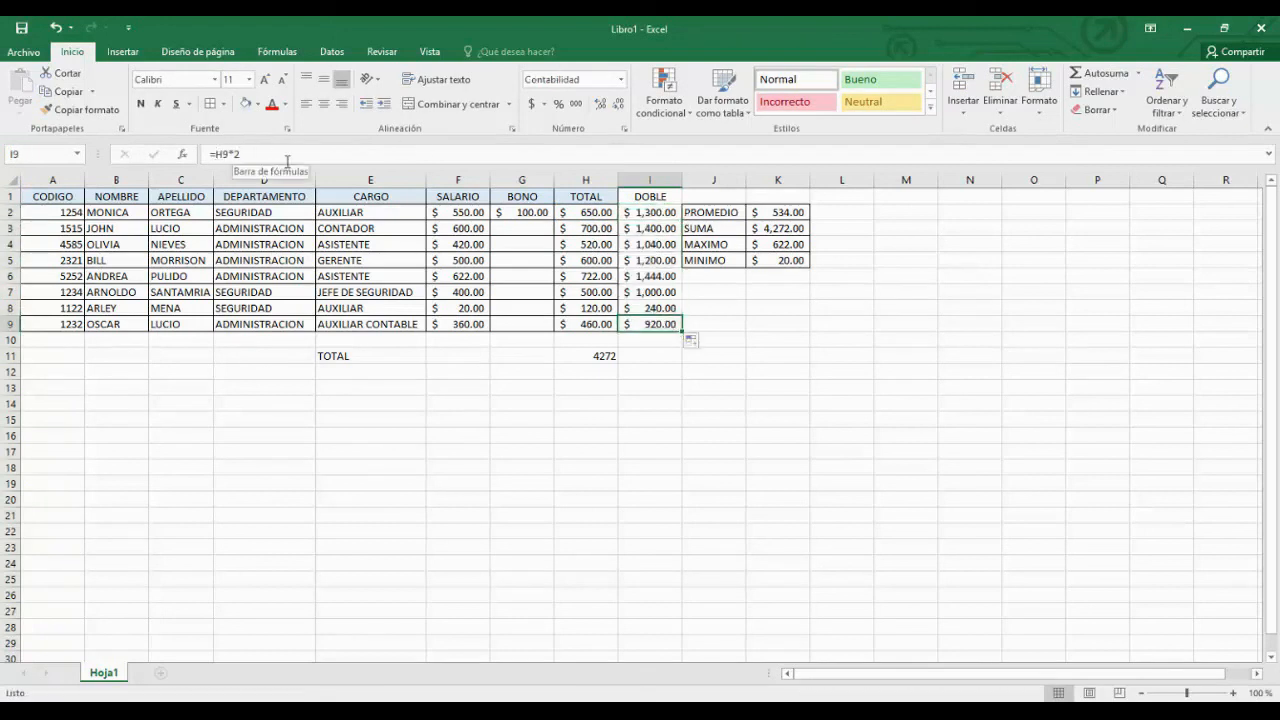
pyautogui.click(650, 308)
pyautogui.click(648, 292)
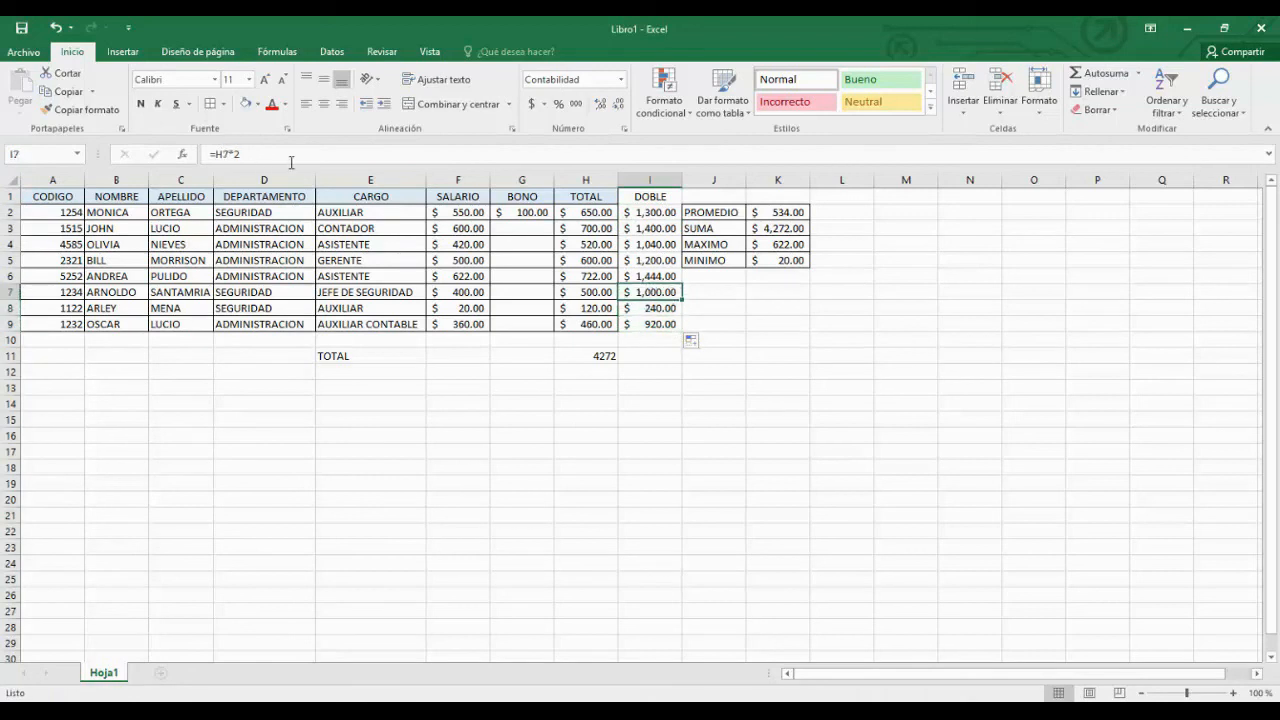
pyautogui.click(648, 276)
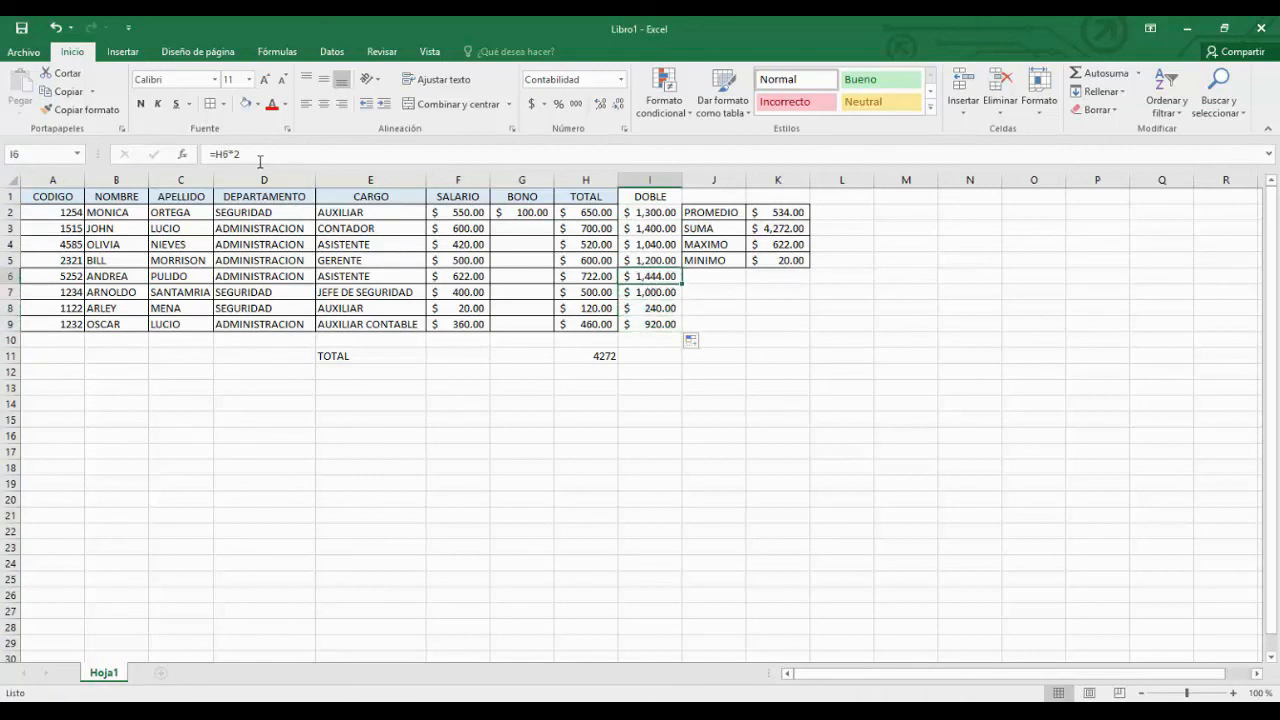
pyautogui.click(669, 258)
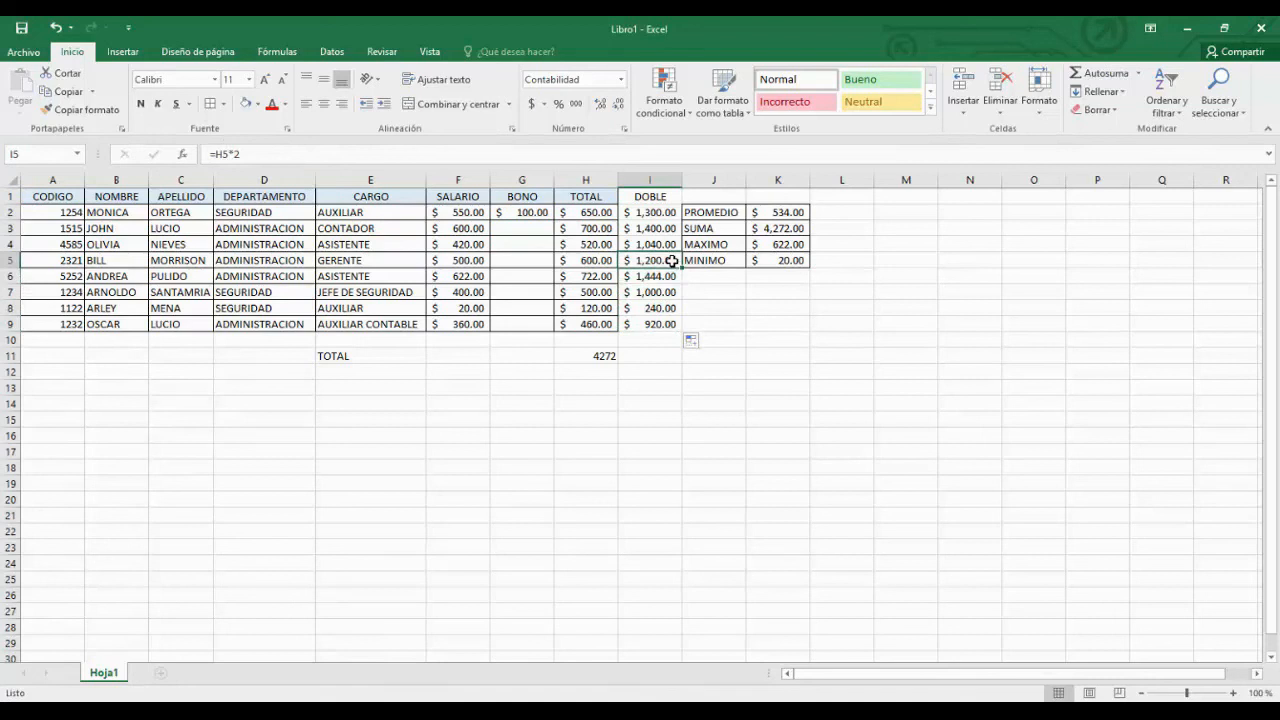
pyautogui.click(606, 326)
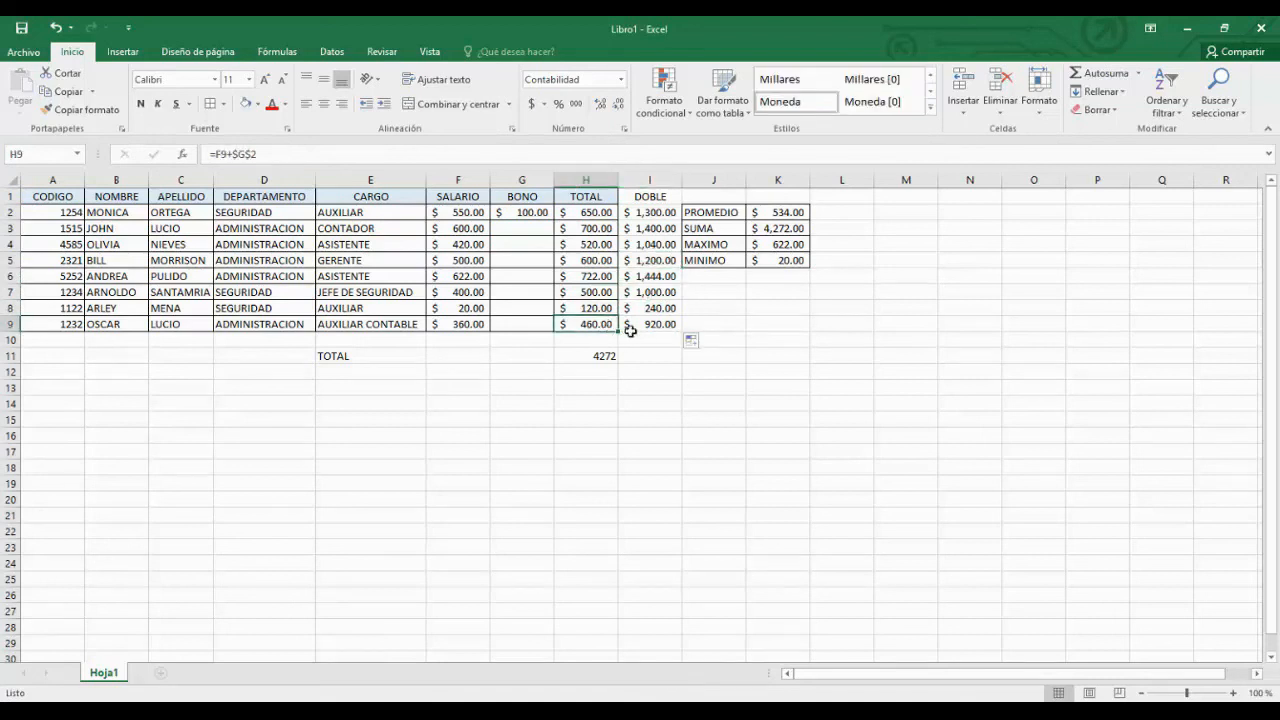
# Enter the check formula =460+460 in H14 and reselect the cell to view it
pyautogui.click(577, 404)
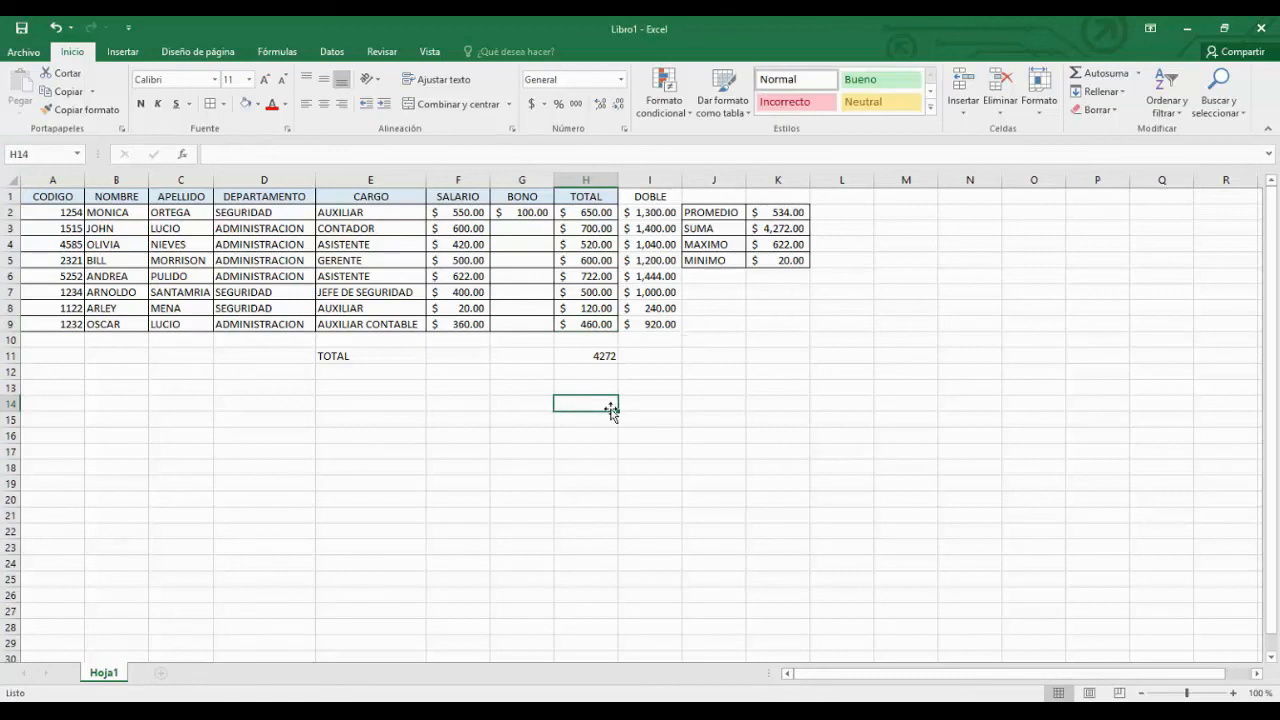
pyautogui.write('=46')
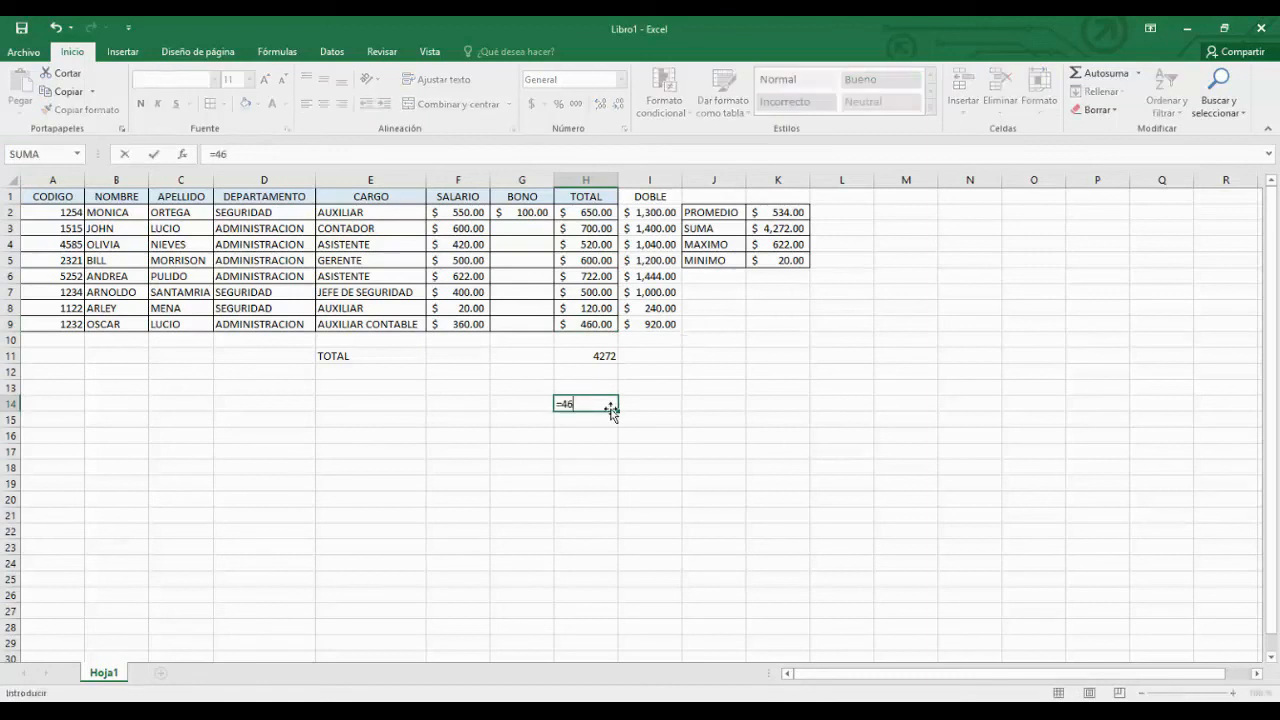
pyautogui.write('0+460')
pyautogui.press('Return')
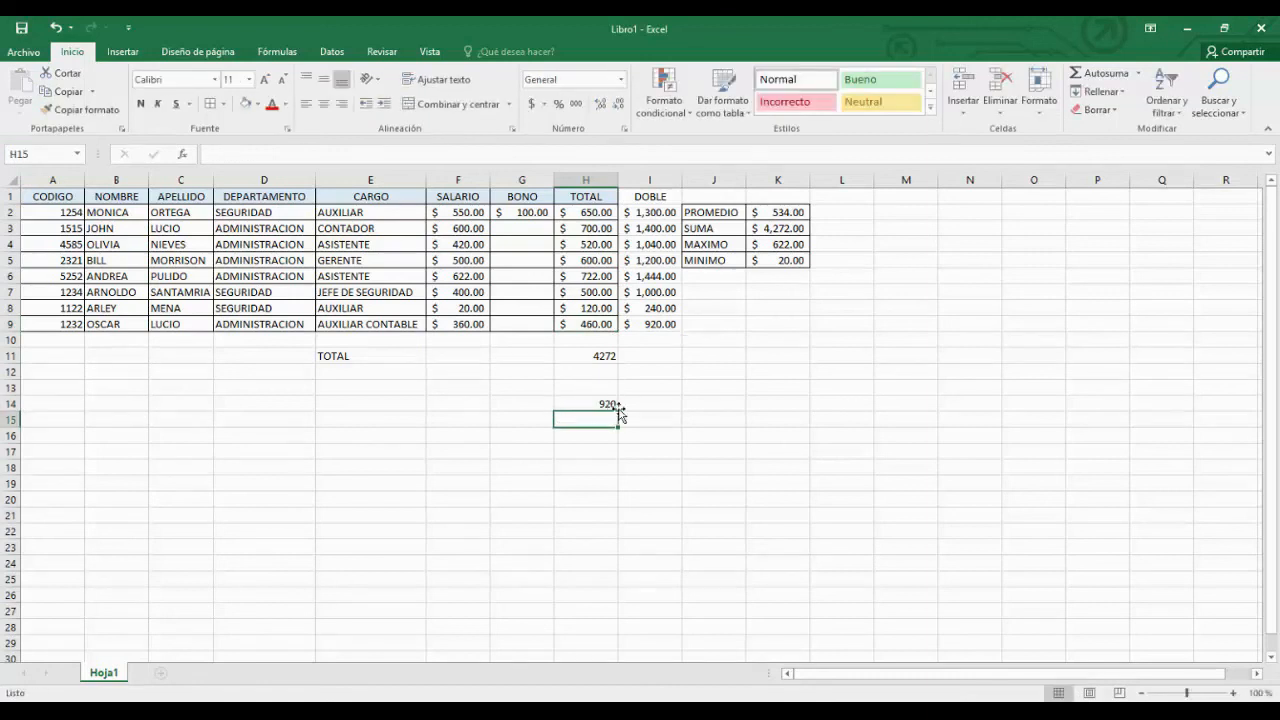
pyautogui.click(607, 404)
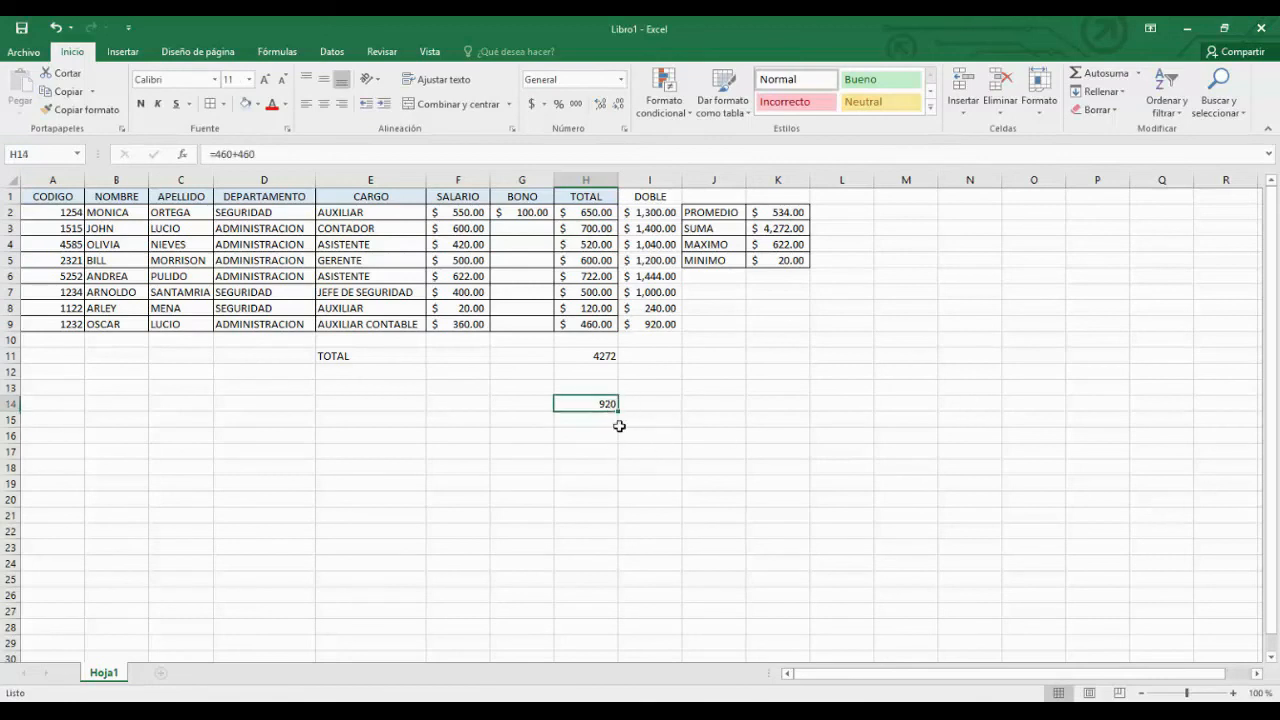